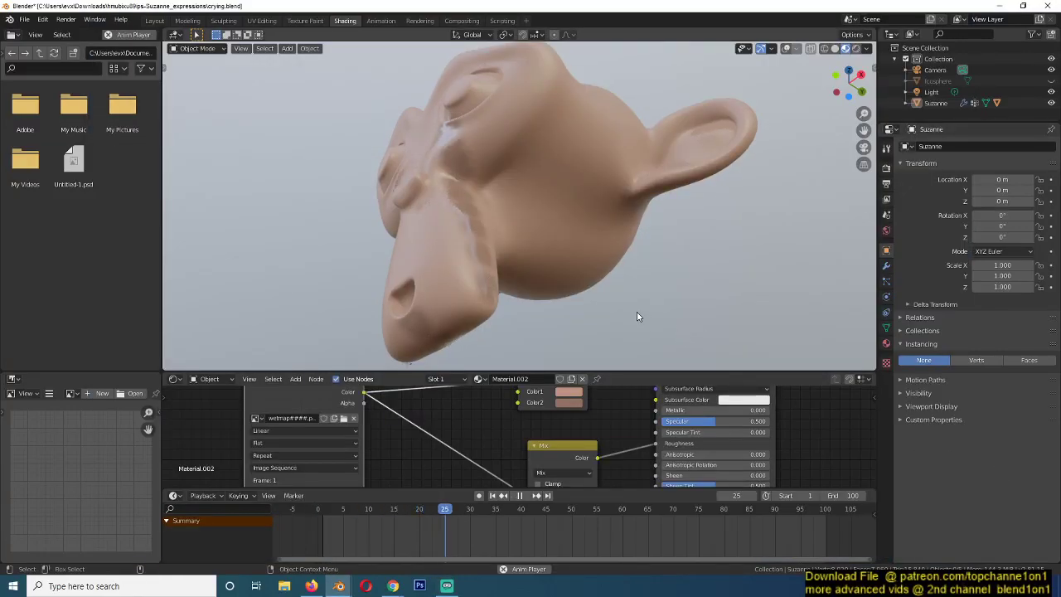
# Step: Examine the wet tear trails on the finished Suzanne head from several angles while the animation plays
pyautogui.moveTo(600, 307); pyautogui.dragTo(630, 305, button='middle')
pyautogui.scroll(-2, 629, 307)
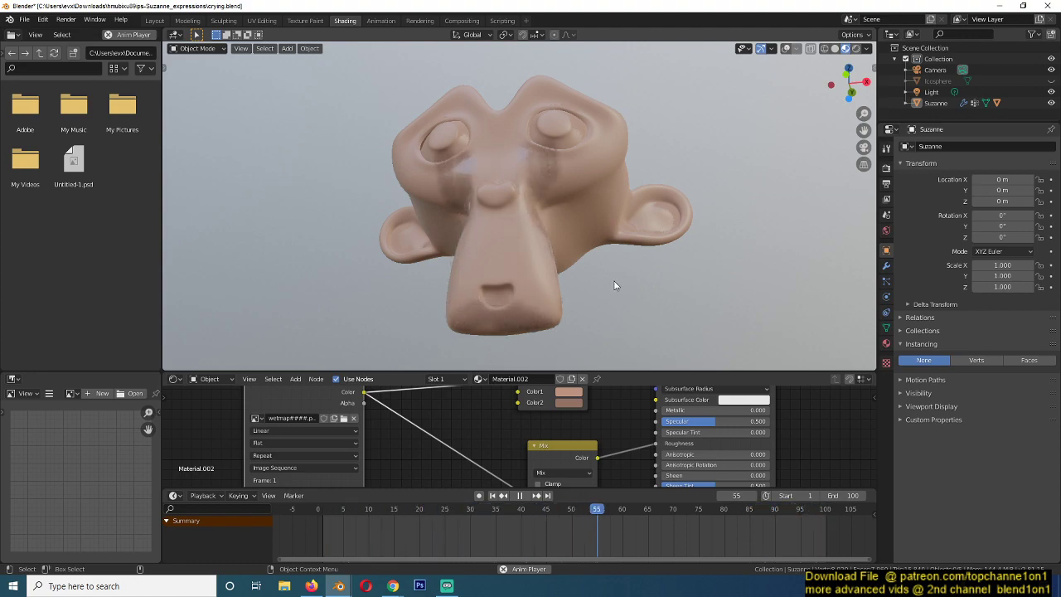
pyautogui.moveTo(618, 285); pyautogui.dragTo(708, 172, button='middle')
pyautogui.moveTo(611, 99); pyautogui.dragTo(530, 77, button='middle')
pyautogui.moveTo(481, 179); pyautogui.dragTo(546, 189, button='middle')
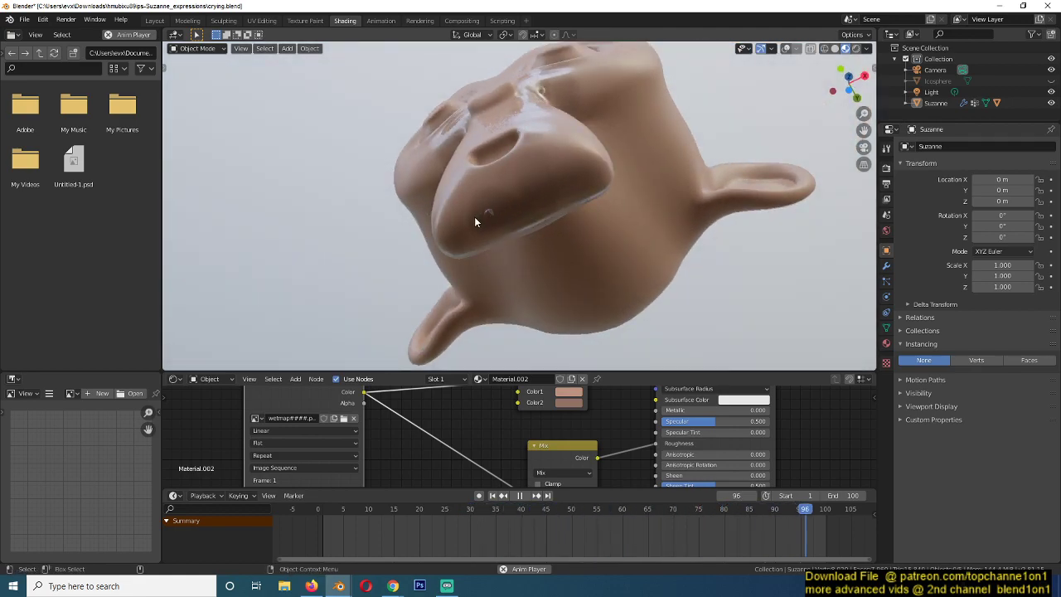
pyautogui.moveTo(474, 222); pyautogui.dragTo(534, 251, button='middle')
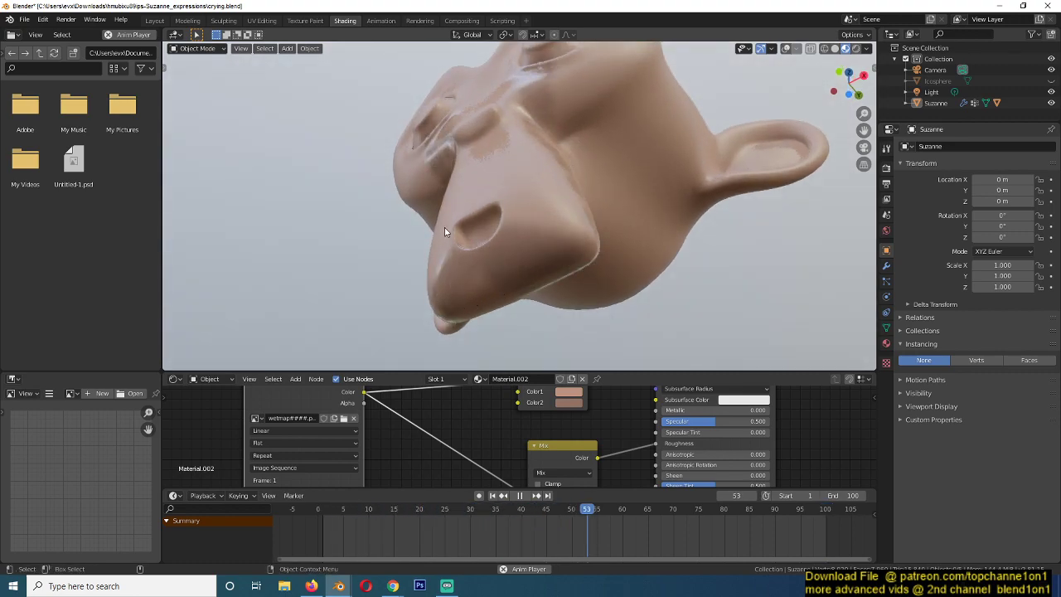
pyautogui.moveTo(444, 219); pyautogui.dragTo(492, 281, button='middle')
pyautogui.scroll(-1, 492, 281)
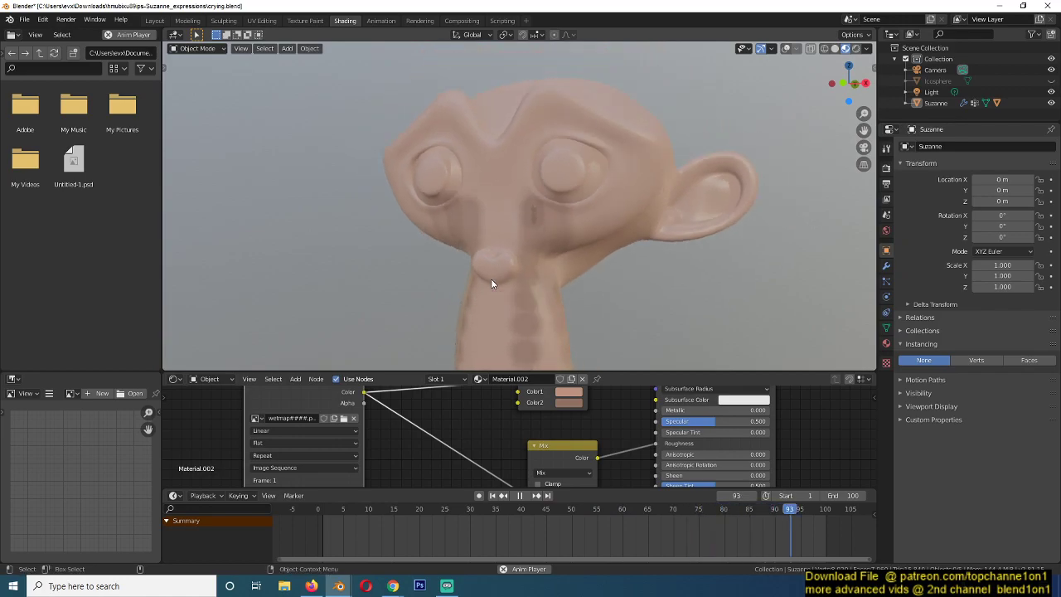
pyautogui.click(447, 584)
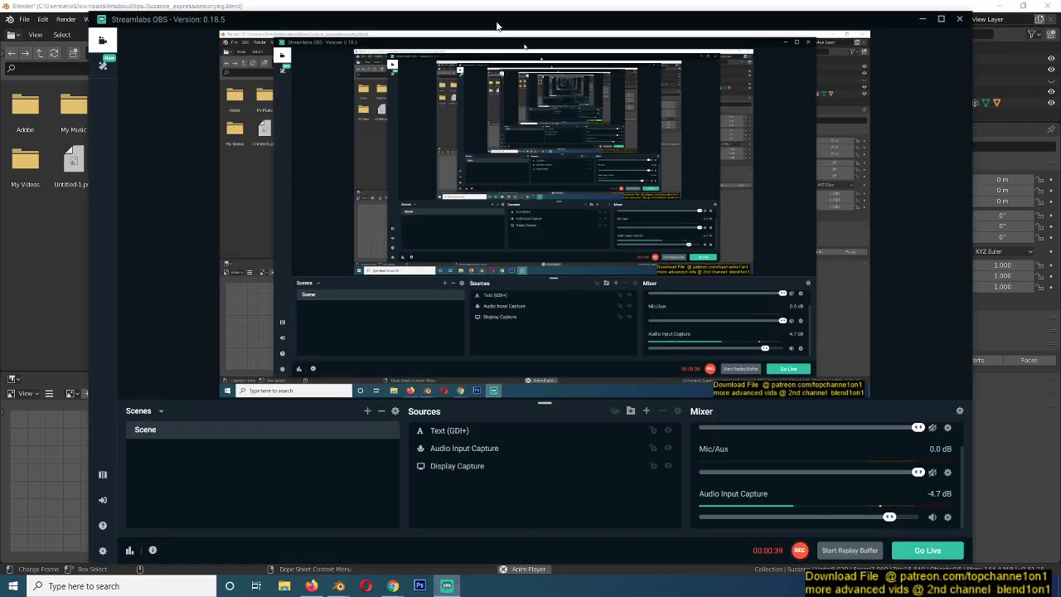
pyautogui.click(923, 19)
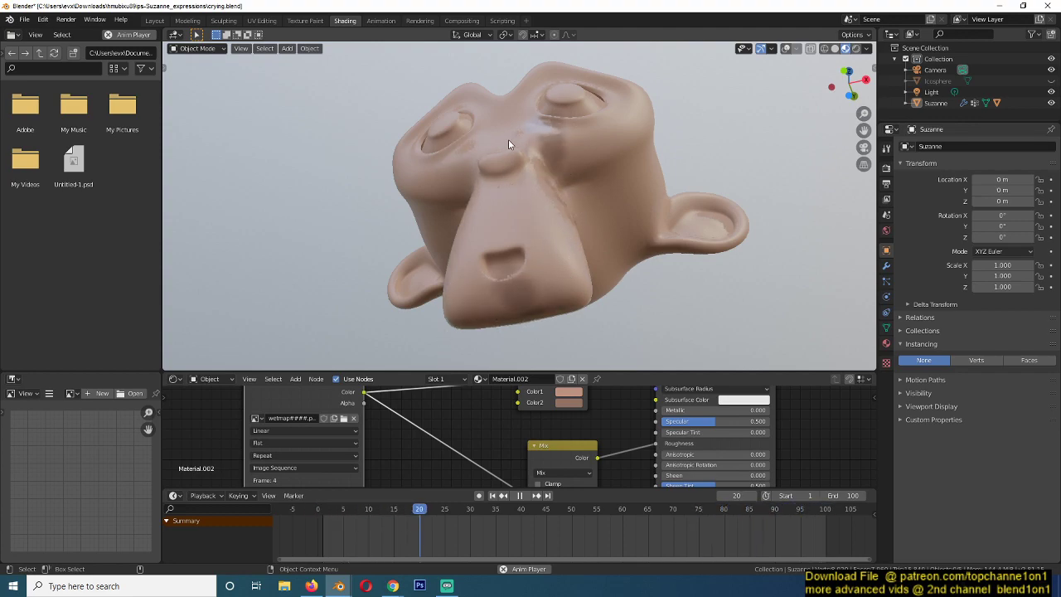
pyautogui.moveTo(516, 139); pyautogui.dragTo(543, 183, button='middle')
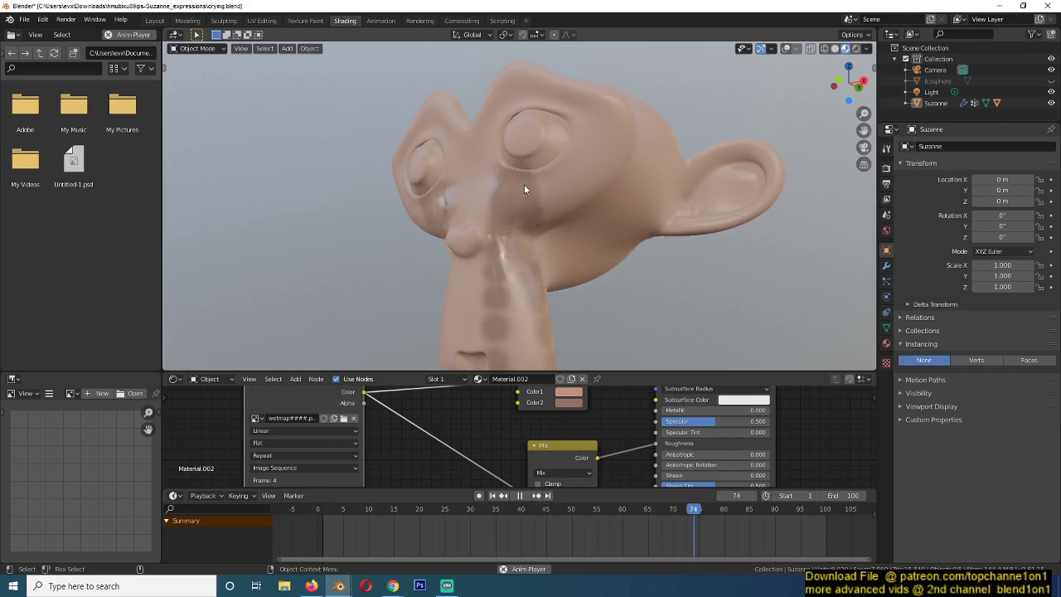
pyautogui.moveTo(532, 179); pyautogui.dragTo(518, 173, button='middle')
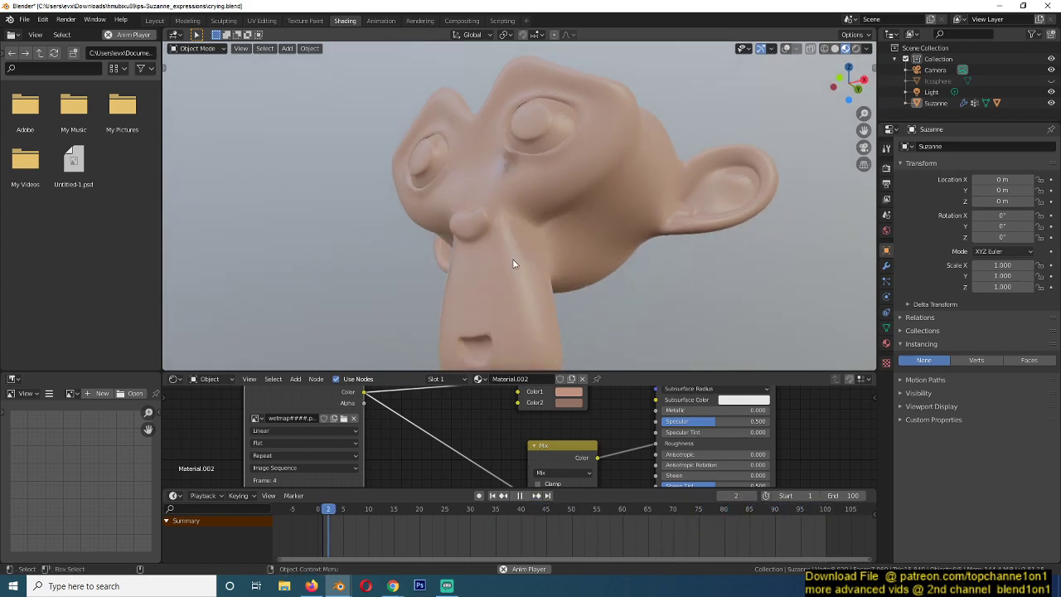
pyautogui.moveTo(533, 282); pyautogui.dragTo(524, 238, button='middle')
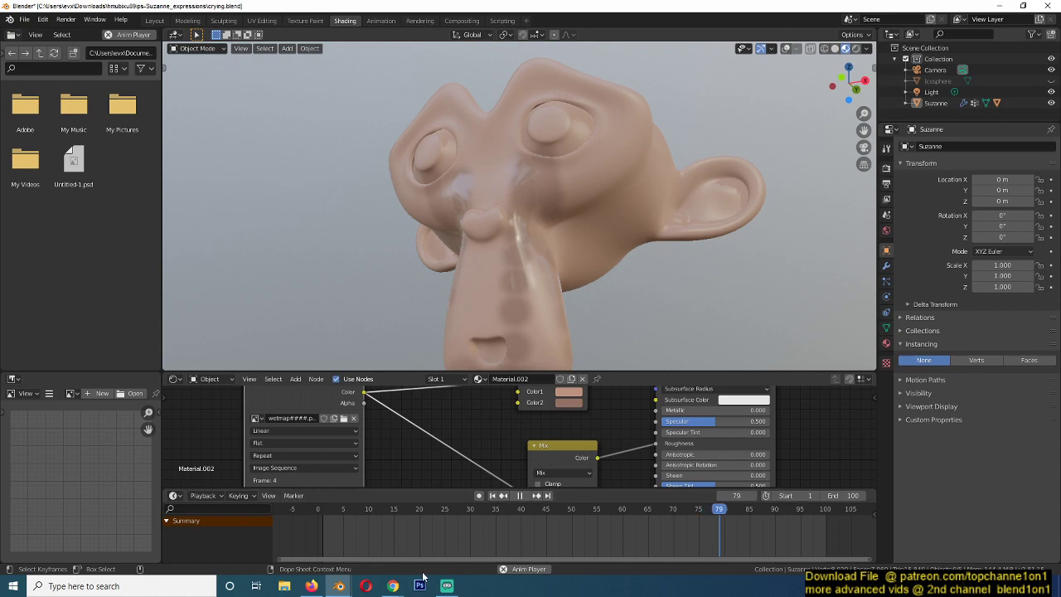
# Step: Switch to the other Blender window with the plain, untextured Suzanne scene and select the monkey head
pyautogui.moveTo(340, 588)
pyautogui.click(389, 543)
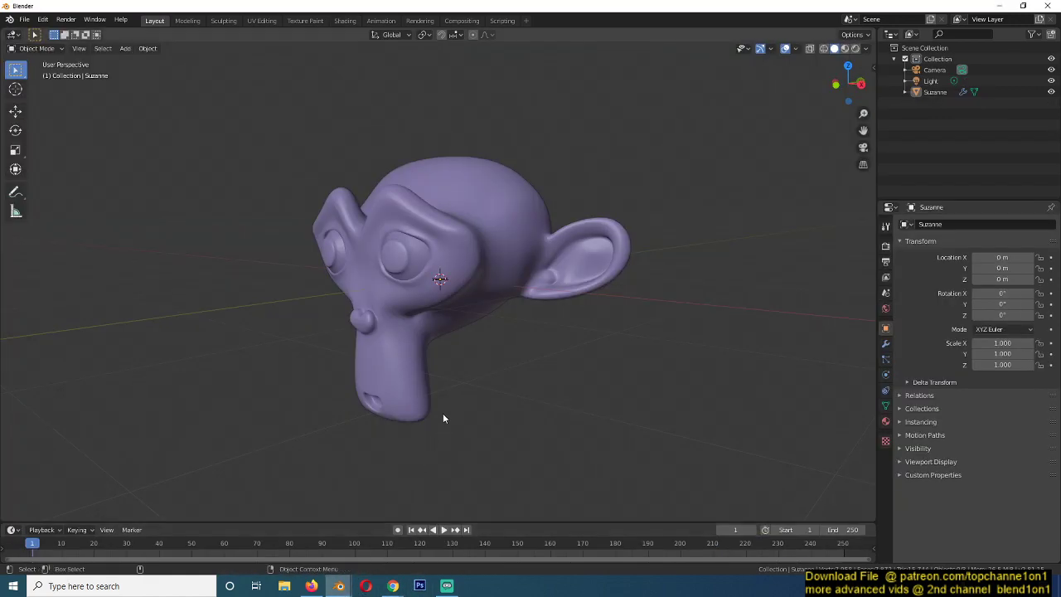
pyautogui.click(454, 323)
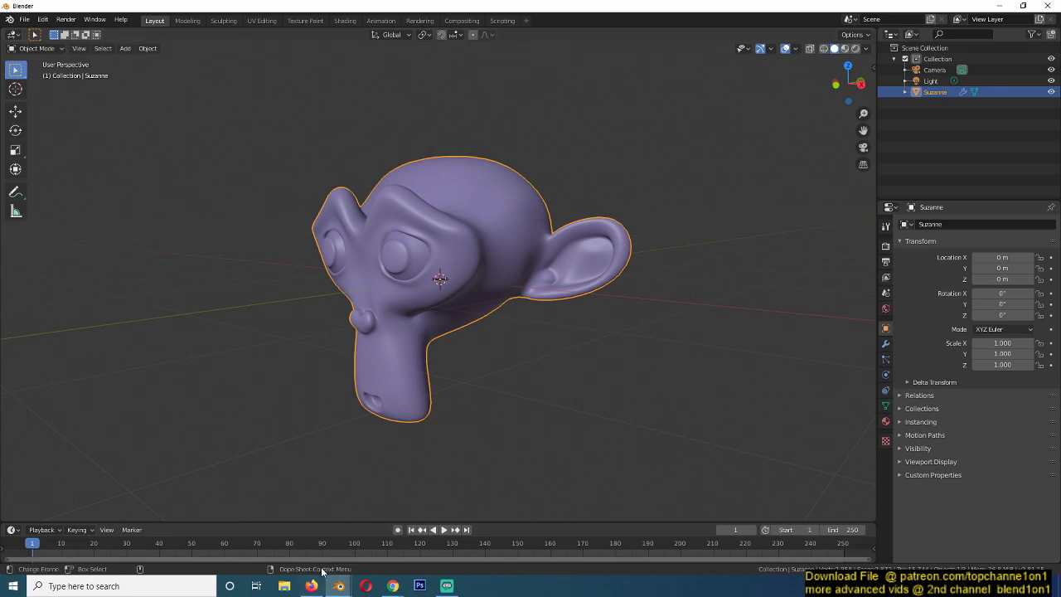
pyautogui.moveTo(339, 585)
pyautogui.click(277, 540)
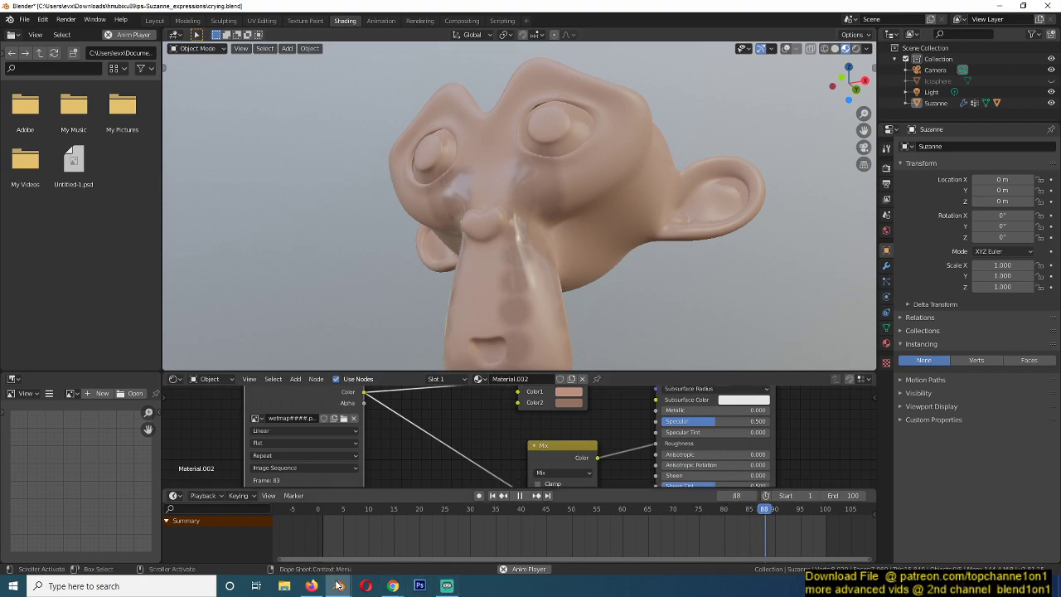
pyautogui.moveTo(339, 586)
pyautogui.click(407, 540)
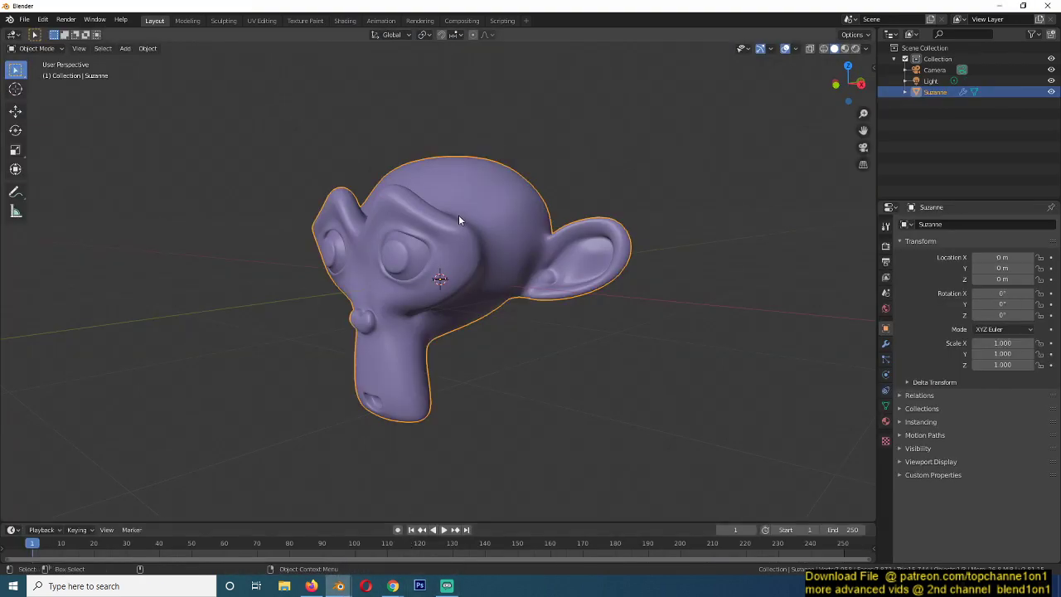
# Step: From the front view, place the 3D cursor at the inner corner of Suzanne's left eye and add a plane there
pyautogui.moveTo(446, 219); pyautogui.dragTo(516, 236, button='middle')
pyautogui.scroll(3, 516, 236)
pyautogui.press('KP_1')
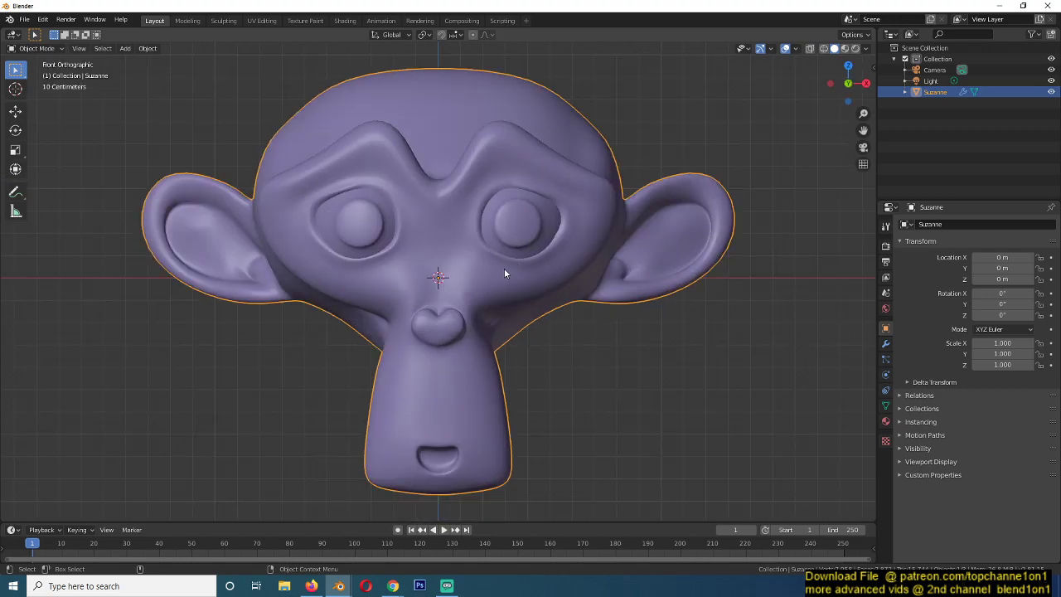
pyautogui.keyDown('shift'); pyautogui.rightClick(492, 249); pyautogui.keyUp('shift')
pyautogui.hotkey('shift', 'a')
pyautogui.click(522, 248)
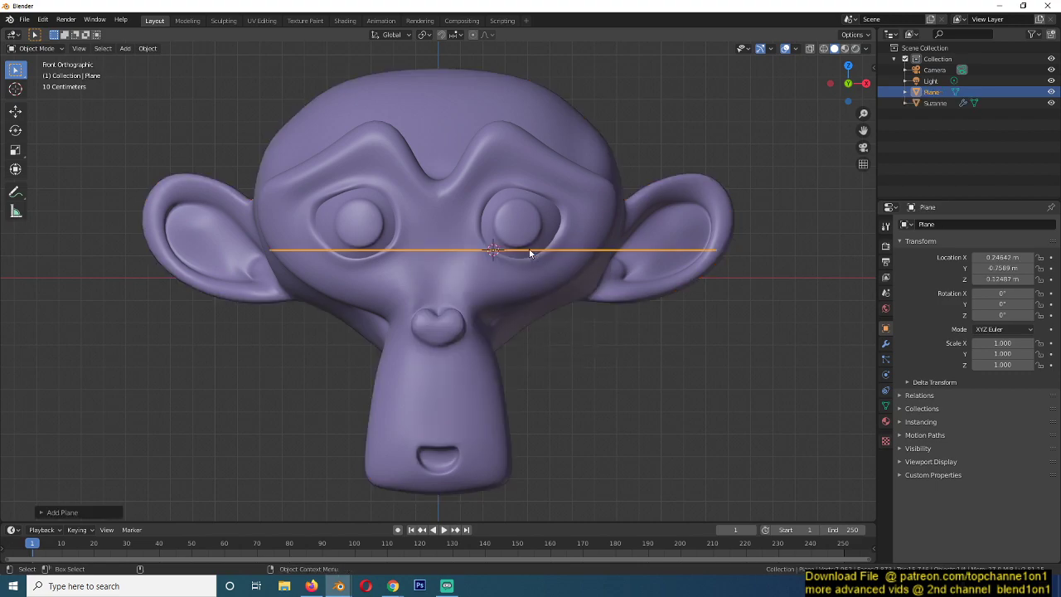
# Step: Scale the new plane down to about 0.048 and rotate it 90° about the X axis
pyautogui.press('s')
pyautogui.click(487, 280)
pyautogui.write('rx90')
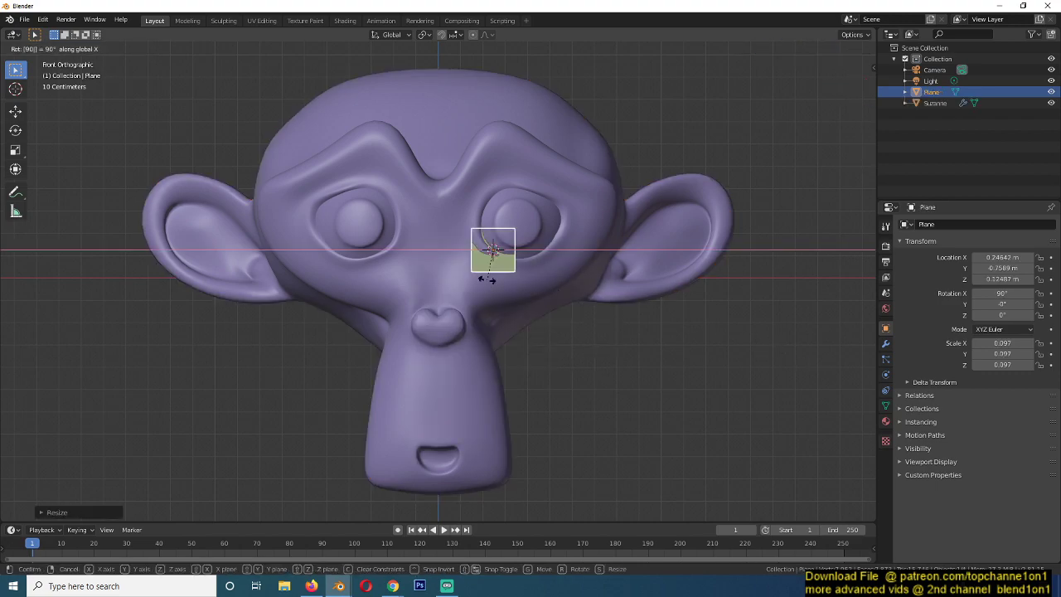
pyautogui.press('Return')
pyautogui.scroll(3, 568, 306)
pyautogui.press('s')
pyautogui.click(512, 265)
# Step: Move the plane forward along Y to about -0.78 m, out of the eyelid surface
pyautogui.moveTo(513, 265); pyautogui.dragTo(475, 292, button='middle')
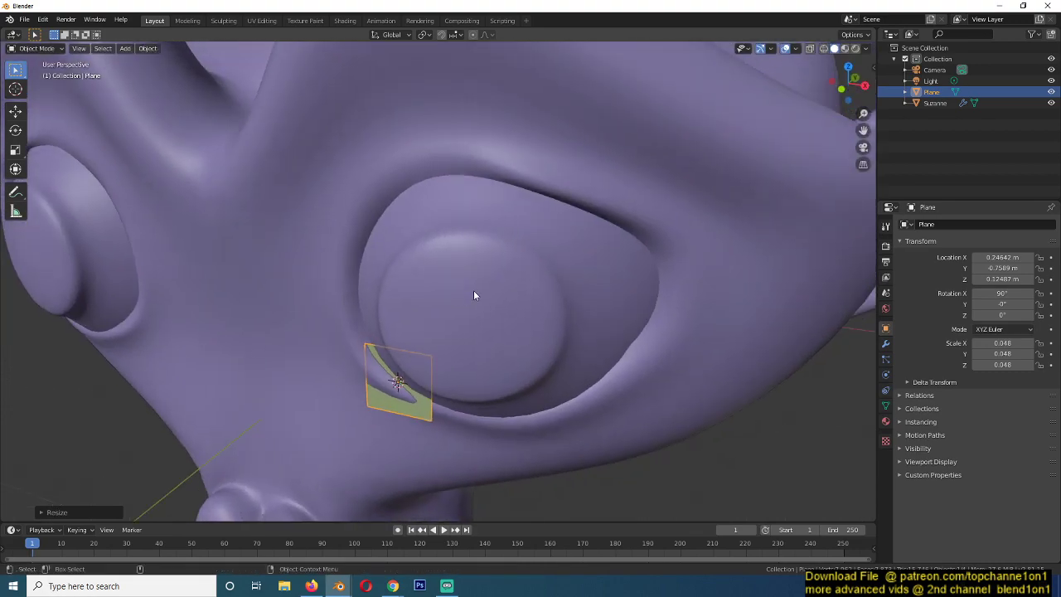
pyautogui.press('KP_Decimal')
pyautogui.scroll(-6, 473, 290)
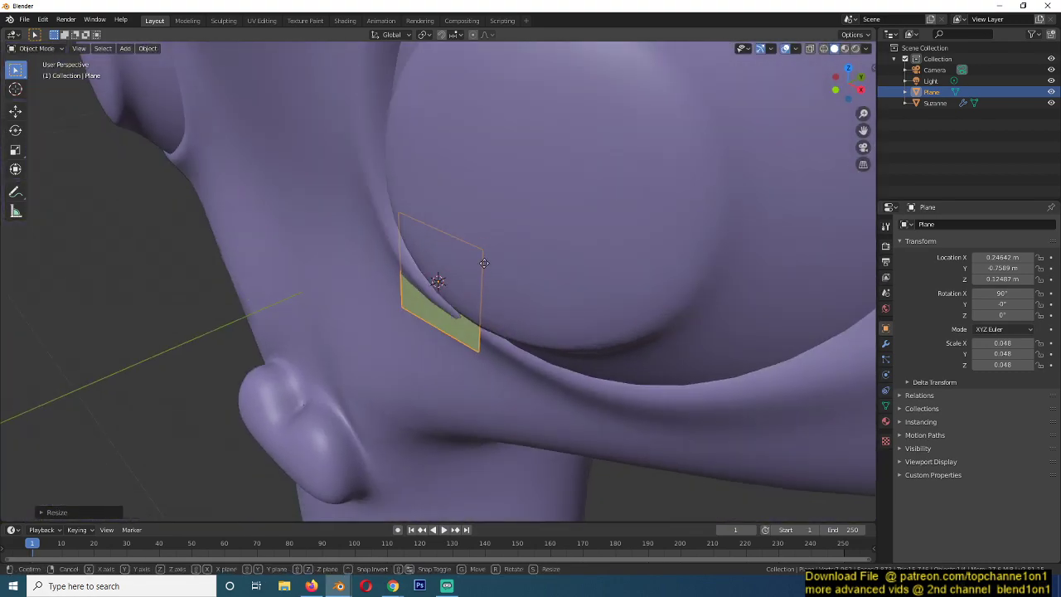
pyautogui.press('y')
pyautogui.click(463, 268)
# Step: Shrink the plane to a scale of about 0.017, tilt it about 33° in front view and position it at the tear duct
pyautogui.press('KP_1')
pyautogui.press('s')
pyautogui.click(489, 279)
pyautogui.press('r')
pyautogui.click(493, 318)
pyautogui.press('g')
pyautogui.click(491, 307)
# Step: Inspect the small plane's placement at the eye corner from all around the head
pyautogui.scroll(-4, 456, 363)
pyautogui.moveTo(455, 363); pyautogui.dragTo(371, 309, button='middle')
pyautogui.moveTo(476, 274); pyautogui.dragTo(585, 230, button='middle')
pyautogui.scroll(-5, 520, 363)
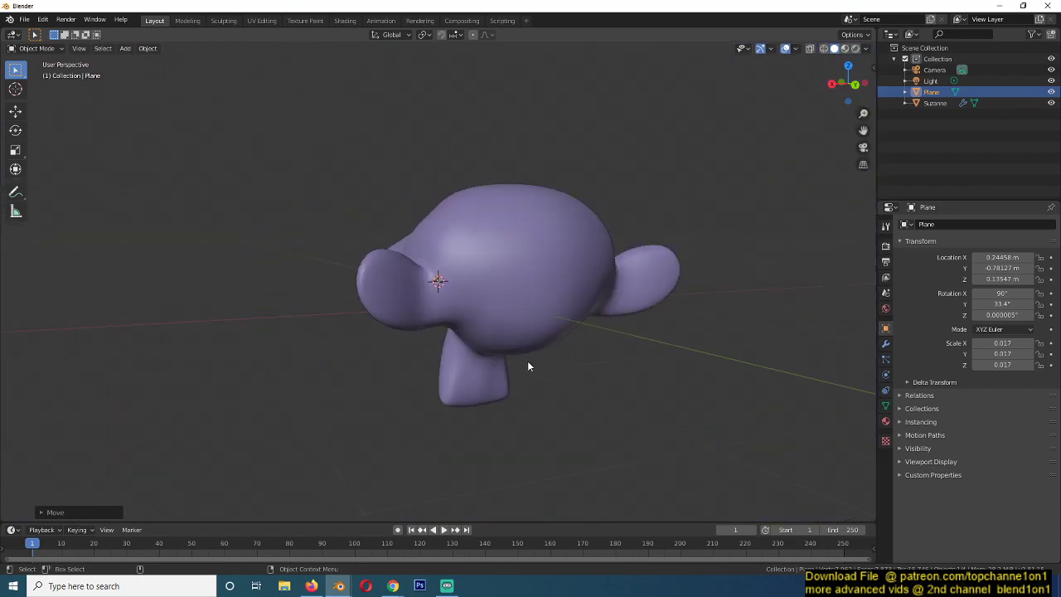
pyautogui.moveTo(461, 214); pyautogui.dragTo(608, 316, button='middle')
pyautogui.scroll(4, 609, 317)
pyautogui.moveTo(532, 317); pyautogui.dragTo(485, 296, button='middle')
pyautogui.scroll(5, 569, 335)
pyautogui.scroll(-3, 486, 296)
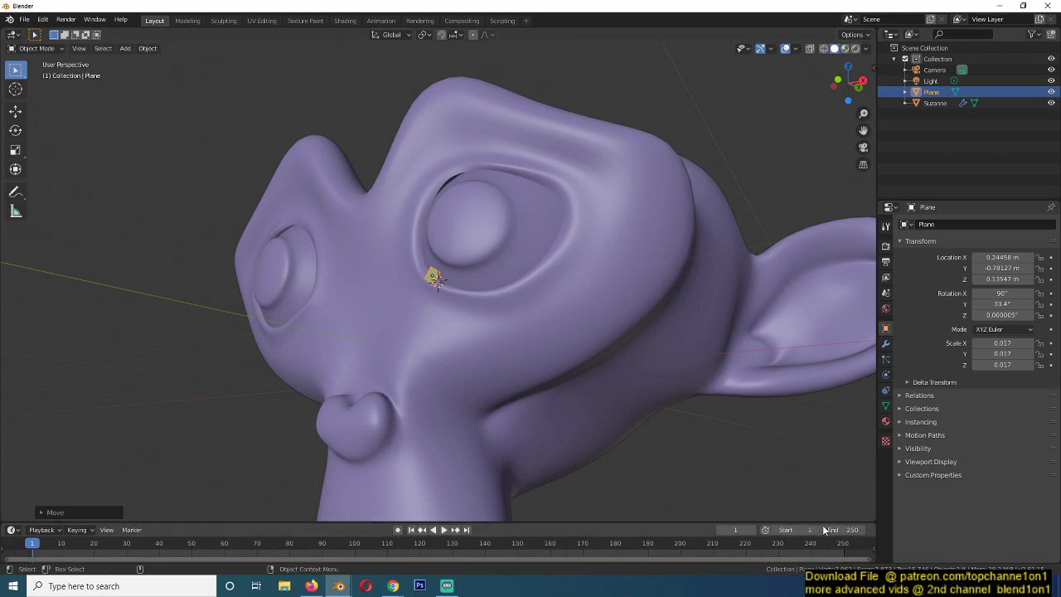
# Step: Set the animation's end frame to 100 and start playback
pyautogui.write('0')
pyautogui.press('Return')
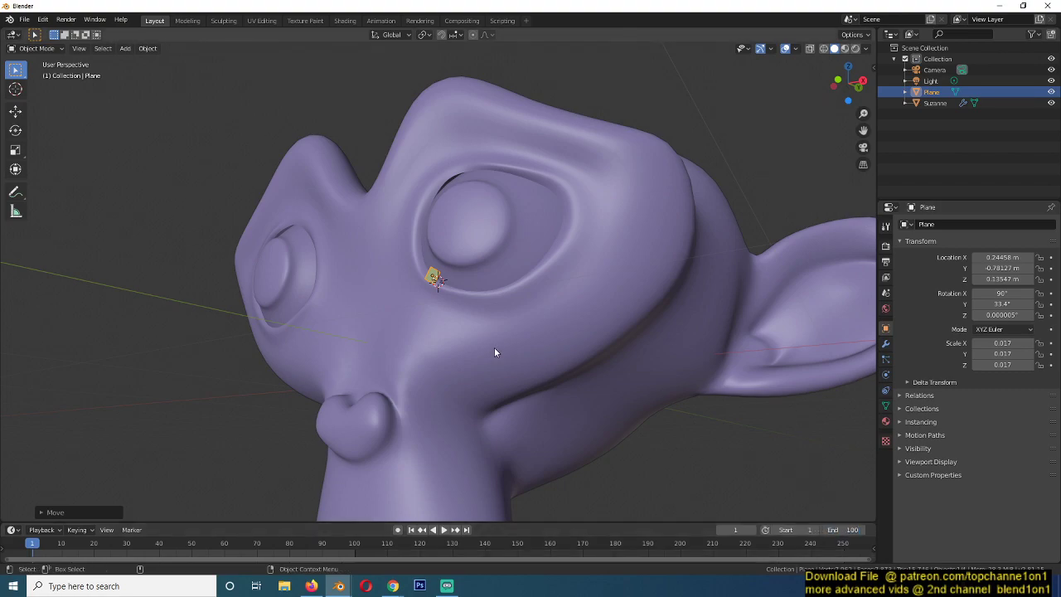
pyautogui.moveTo(500, 353); pyautogui.dragTo(414, 334, button='middle')
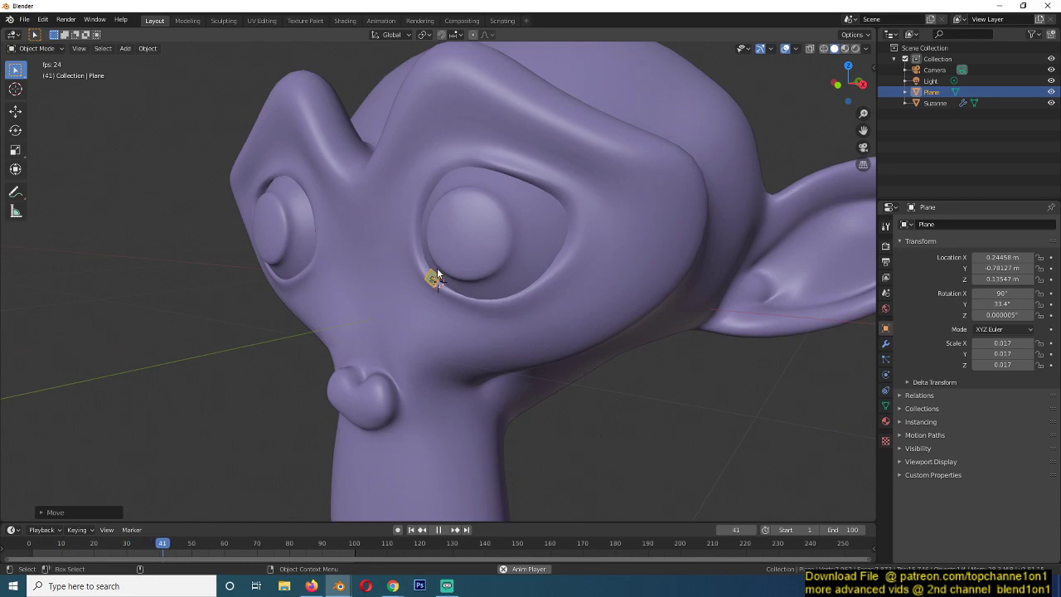
# Step: Add an emitter particle system to the small plane at the eye corner
pyautogui.click(885, 359)
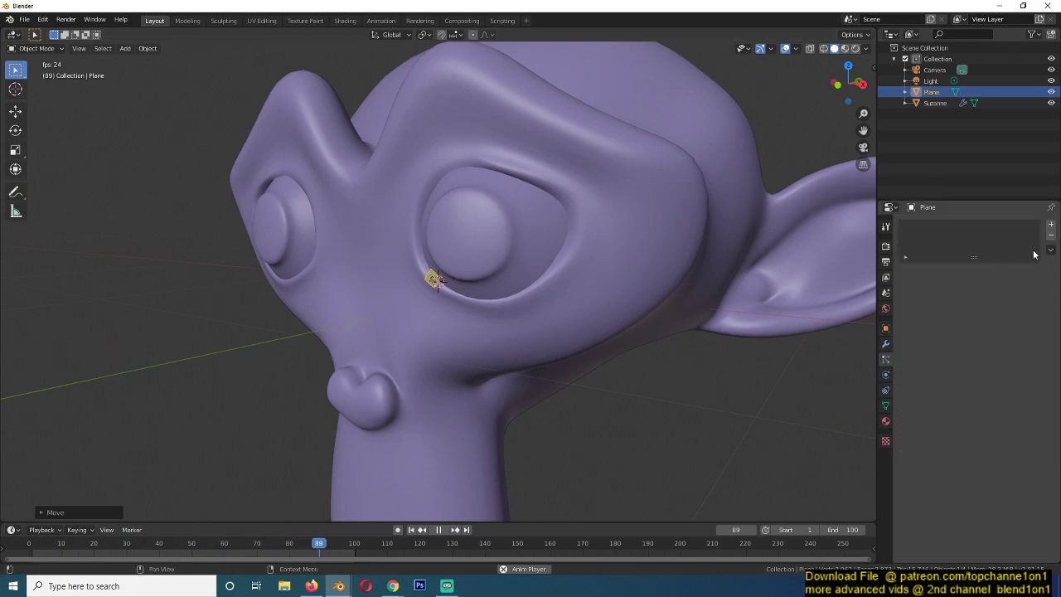
pyautogui.click(1051, 224)
pyautogui.scroll(-8, 317, 338)
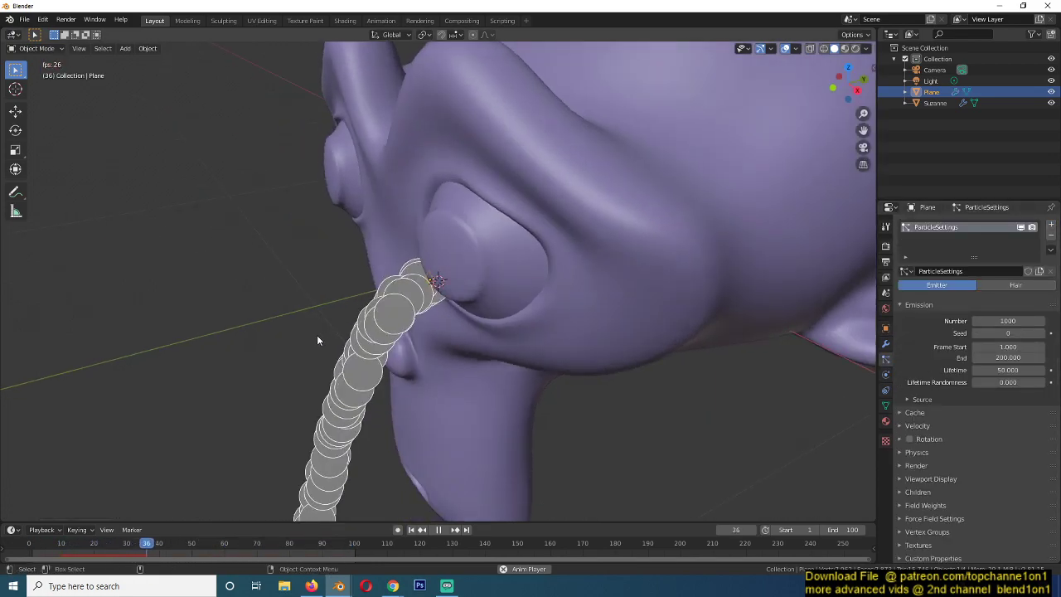
# Step: Examine from several angles how the particles leave the plane and fall past Suzanne's face
pyautogui.scroll(5, 467, 339)
pyautogui.moveTo(318, 340); pyautogui.dragTo(315, 285, button='middle')
pyautogui.scroll(-3, 457, 275)
pyautogui.moveTo(388, 370); pyautogui.dragTo(503, 393, button='middle')
pyautogui.scroll(4, 502, 393)
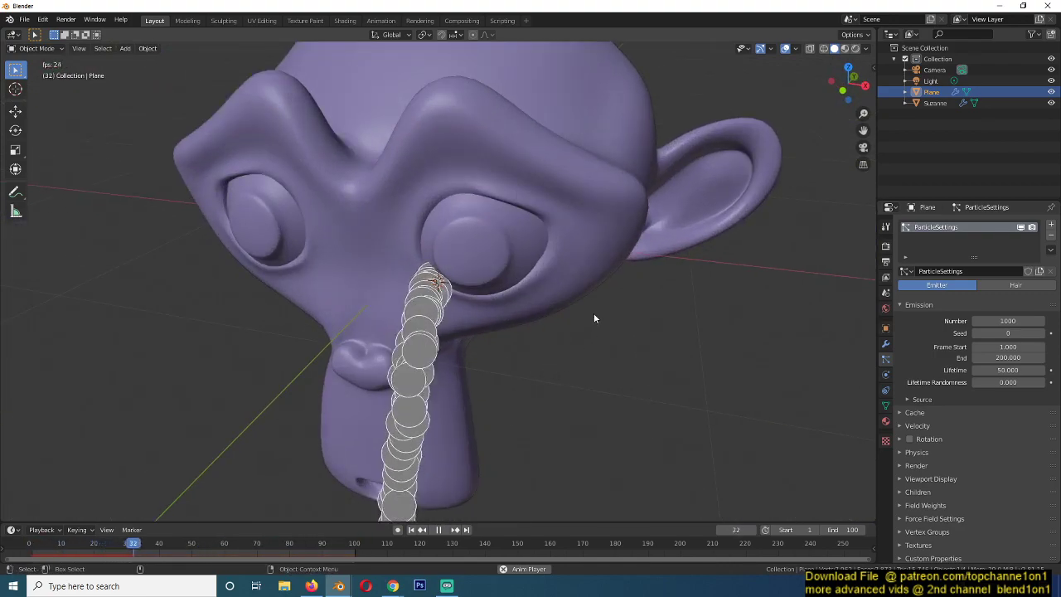
pyautogui.moveTo(568, 366); pyautogui.dragTo(425, 247, button='middle')
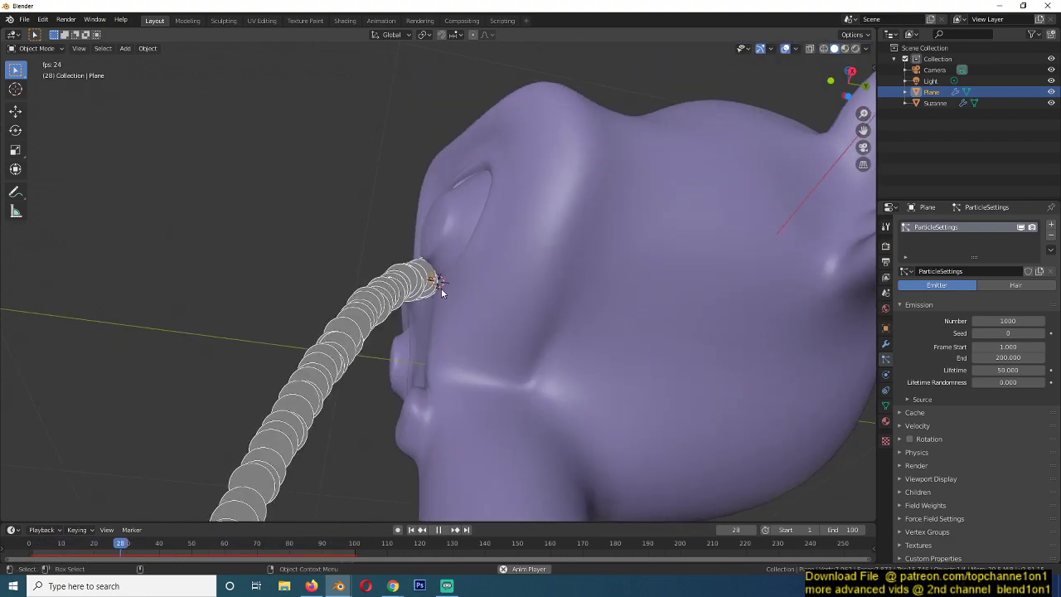
pyautogui.moveTo(440, 284); pyautogui.dragTo(467, 408, button='middle')
pyautogui.scroll(-3, 466, 410)
pyautogui.moveTo(454, 478); pyautogui.dragTo(465, 463, button='middle')
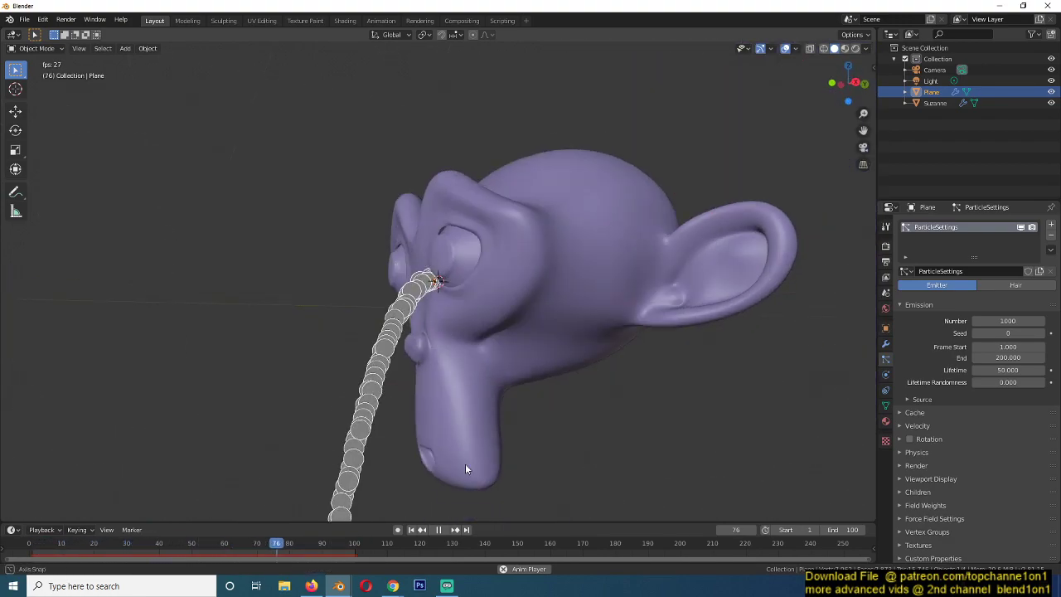
pyautogui.scroll(4, 502, 397)
pyautogui.scroll(2, 502, 398)
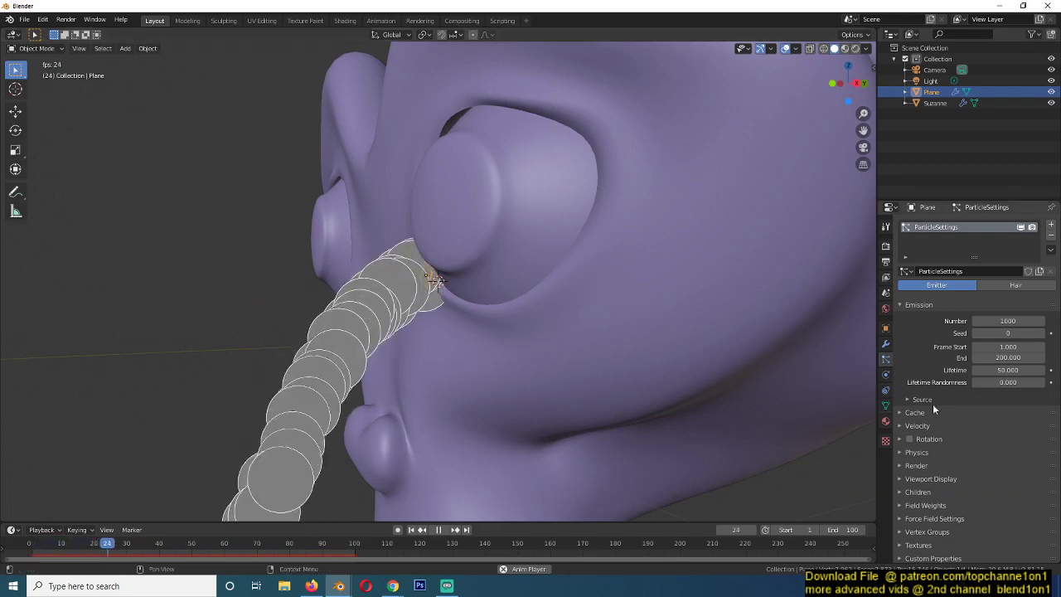
# Step: Set the particles' normal velocity to 0 m/s
pyautogui.click(910, 424)
pyautogui.click(1008, 440)
pyautogui.write('0')
pyautogui.press('Return')
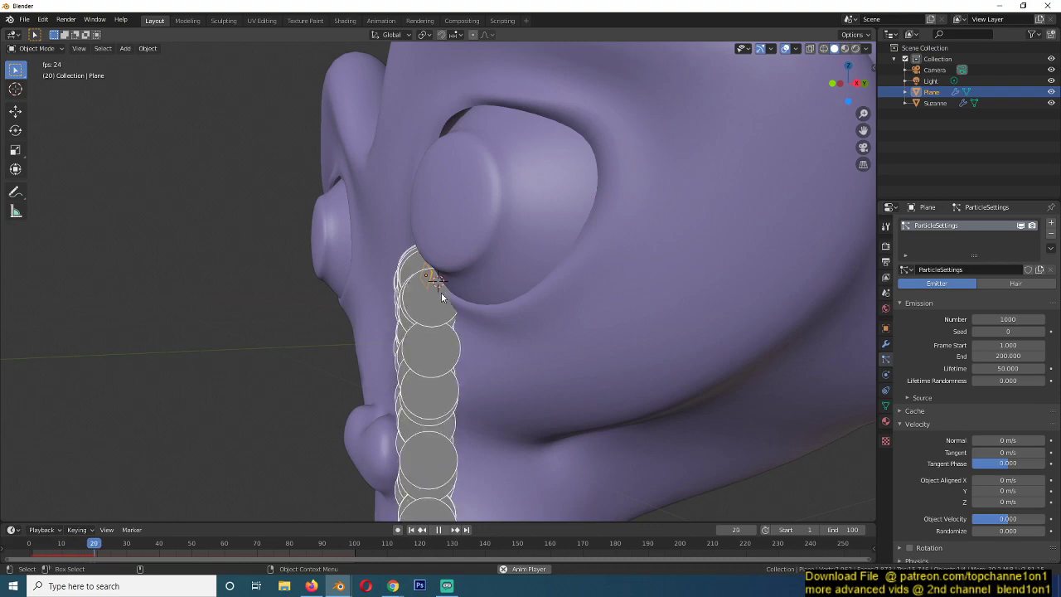
# Step: Move the emitter plane slightly forward along Y, away from Suzanne's face
pyautogui.moveTo(430, 278); pyautogui.dragTo(441, 255, button='middle')
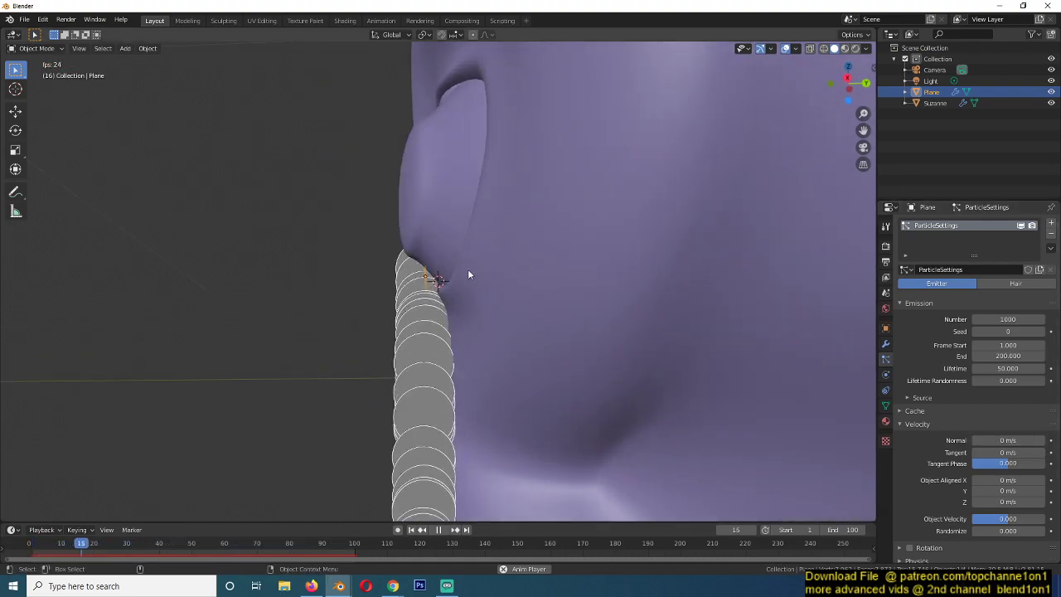
pyautogui.moveTo(182, 312); pyautogui.dragTo(378, 241, button='middle')
pyautogui.moveTo(519, 324); pyautogui.dragTo(489, 335, button='middle')
pyautogui.press('g')
pyautogui.press('y')
pyautogui.click(440, 293)
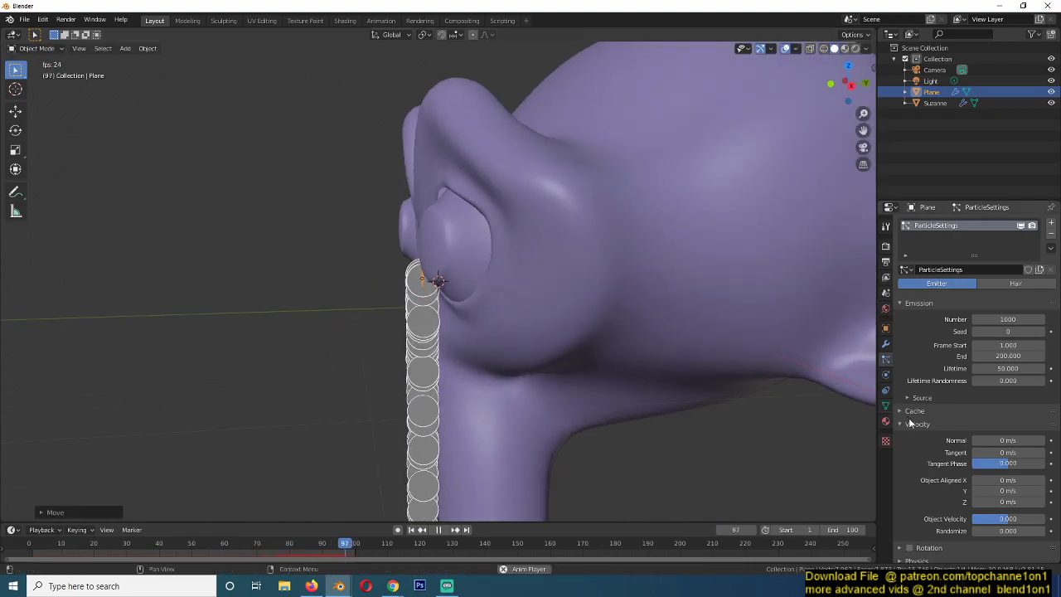
# Step: Set the particles' normal velocity to -1 m/s so they are emitted towards the face
pyautogui.click(997, 440)
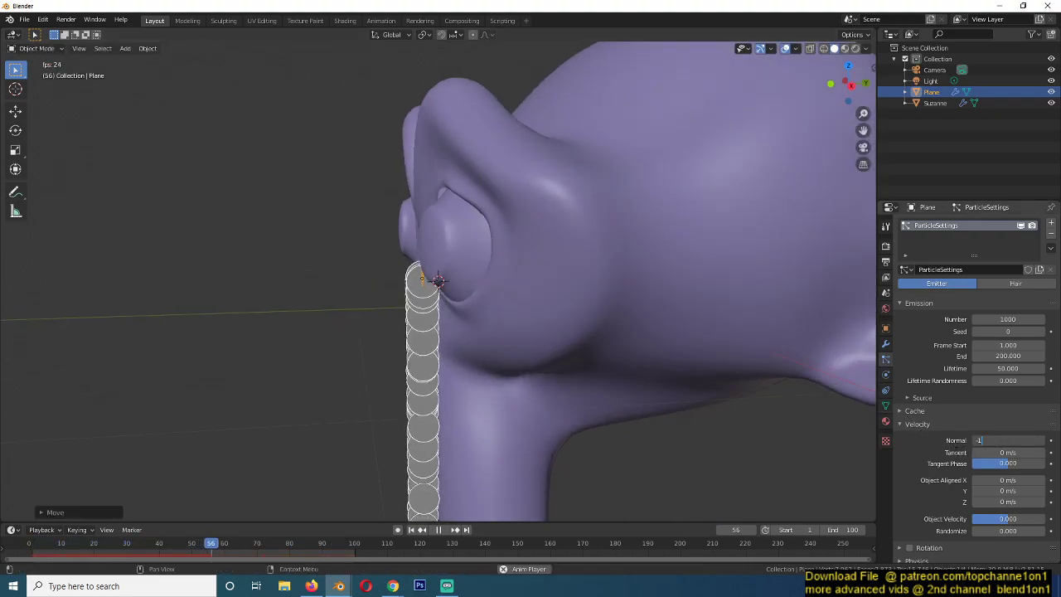
pyautogui.press('Return')
pyautogui.scroll(2, 517, 330)
pyautogui.moveTo(517, 330); pyautogui.dragTo(492, 272, button='middle')
pyautogui.scroll(-6, 607, 368)
pyautogui.scroll(5, 580, 377)
# Step: Select the Suzanne head and enable Collision physics on it
pyautogui.click(545, 256)
pyautogui.moveTo(462, 315); pyautogui.dragTo(454, 279, button='middle')
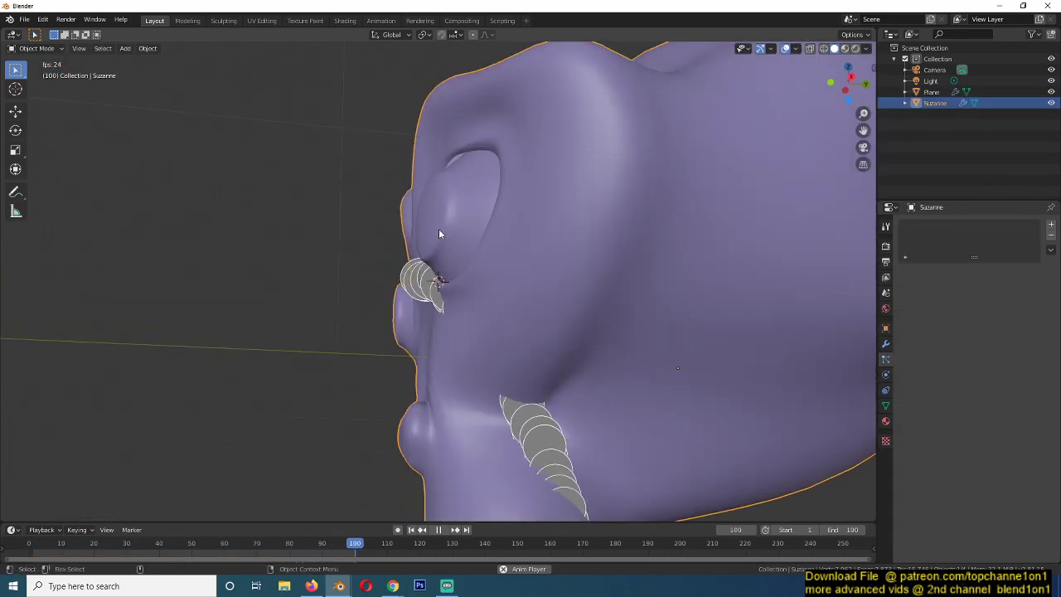
pyautogui.click(885, 375)
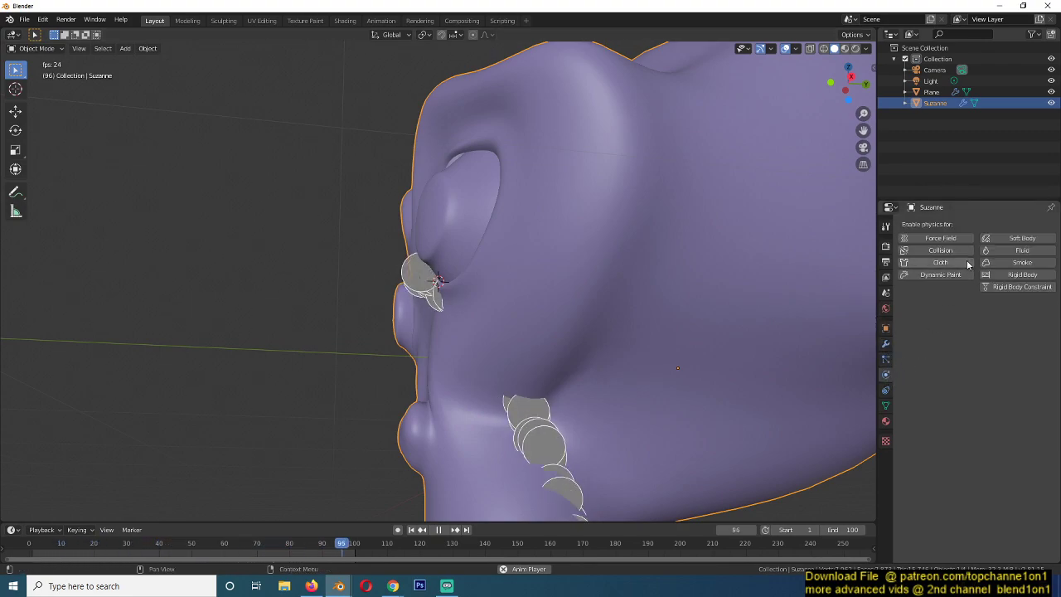
pyautogui.click(957, 252)
pyautogui.scroll(-5, 552, 368)
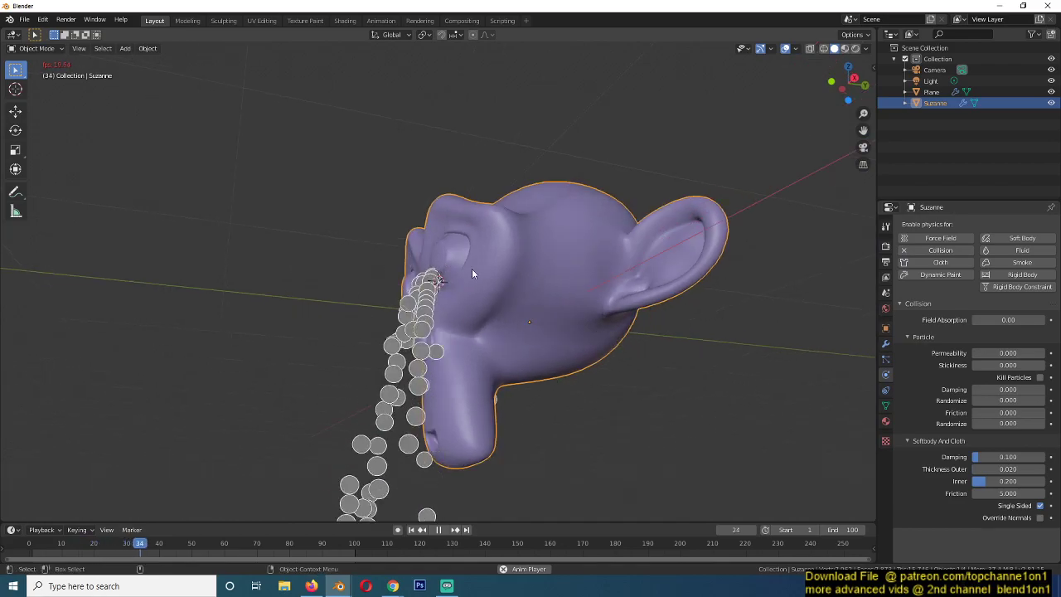
# Step: Examine from several angles how the particles collide with and bounce off Suzanne's face during playback
pyautogui.moveTo(477, 270); pyautogui.dragTo(473, 336, button='middle')
pyautogui.scroll(5, 473, 334)
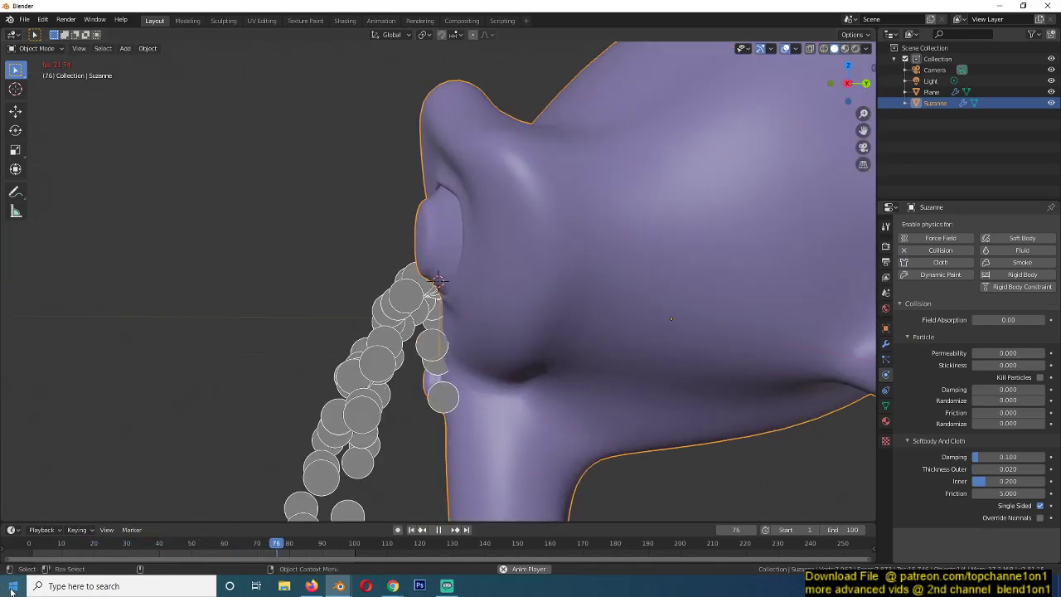
pyautogui.click(27, 545)
pyautogui.moveTo(195, 345); pyautogui.dragTo(294, 317, button='middle')
pyautogui.hotkey('shift', 'z')
pyautogui.moveTo(488, 319); pyautogui.dragTo(293, 318, button='middle')
pyautogui.hotkey('shift', 'z')
pyautogui.moveTo(475, 322); pyautogui.dragTo(565, 314, button='middle')
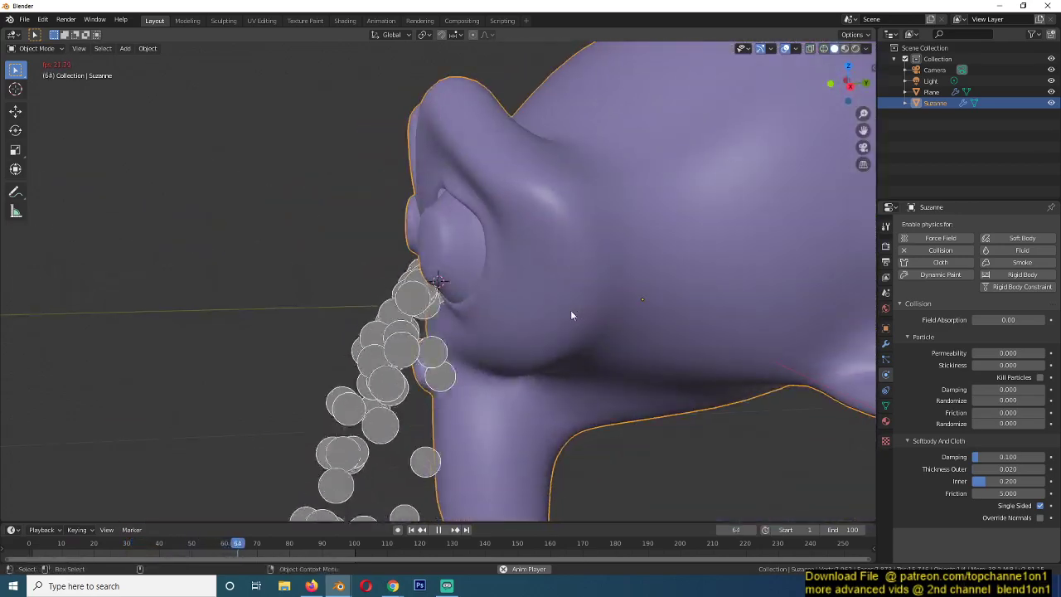
pyautogui.scroll(2, 478, 335)
pyautogui.moveTo(478, 337); pyautogui.dragTo(451, 278, button='middle')
pyautogui.scroll(-5, 380, 253)
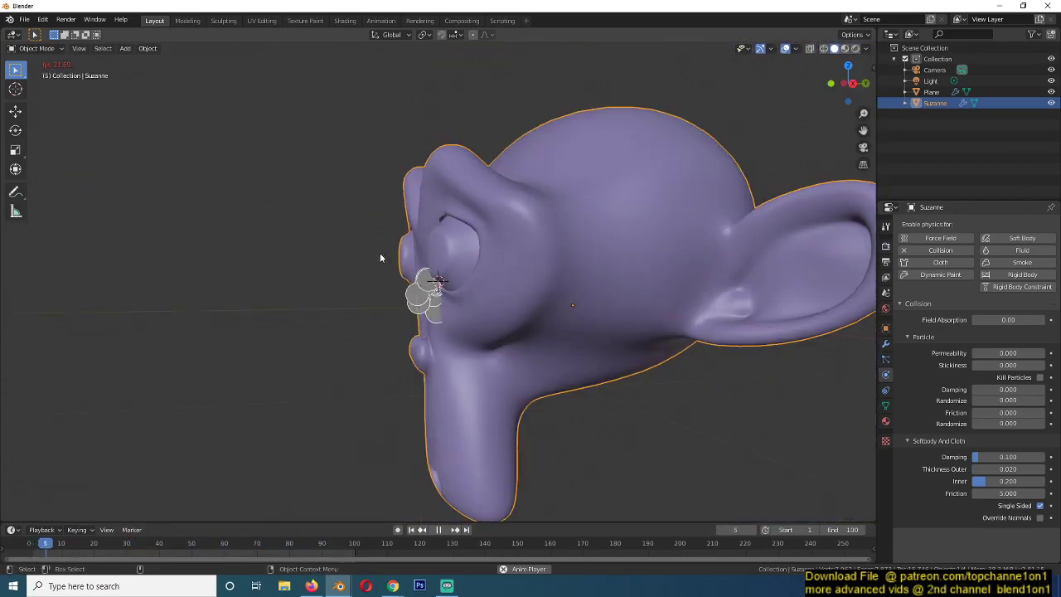
pyautogui.scroll(1, 393, 268)
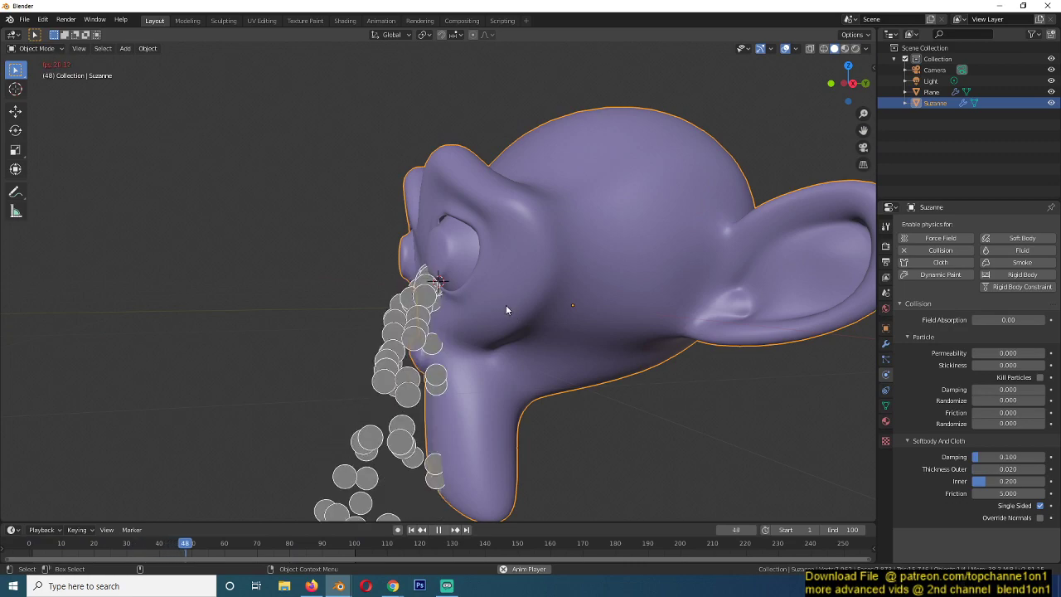
pyautogui.scroll(2, 319, 319)
pyautogui.moveTo(317, 358)
pyautogui.mouseDown(button='middle')
pyautogui.moveTo(319, 318)
pyautogui.moveTo(302, 360)
pyautogui.mouseUp(button='middle')
pyautogui.scroll(-4, 387, 335)
pyautogui.moveTo(389, 331); pyautogui.dragTo(449, 286, button='middle')
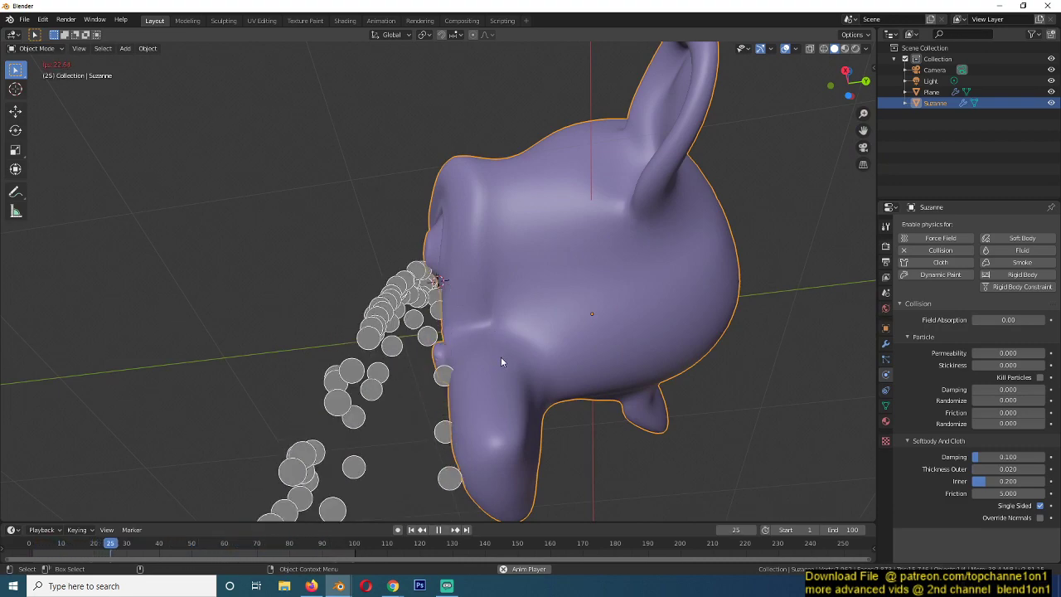
pyautogui.moveTo(499, 421)
pyautogui.mouseDown(button='middle')
pyautogui.moveTo(486, 360)
pyautogui.moveTo(547, 361)
pyautogui.mouseUp(button='middle')
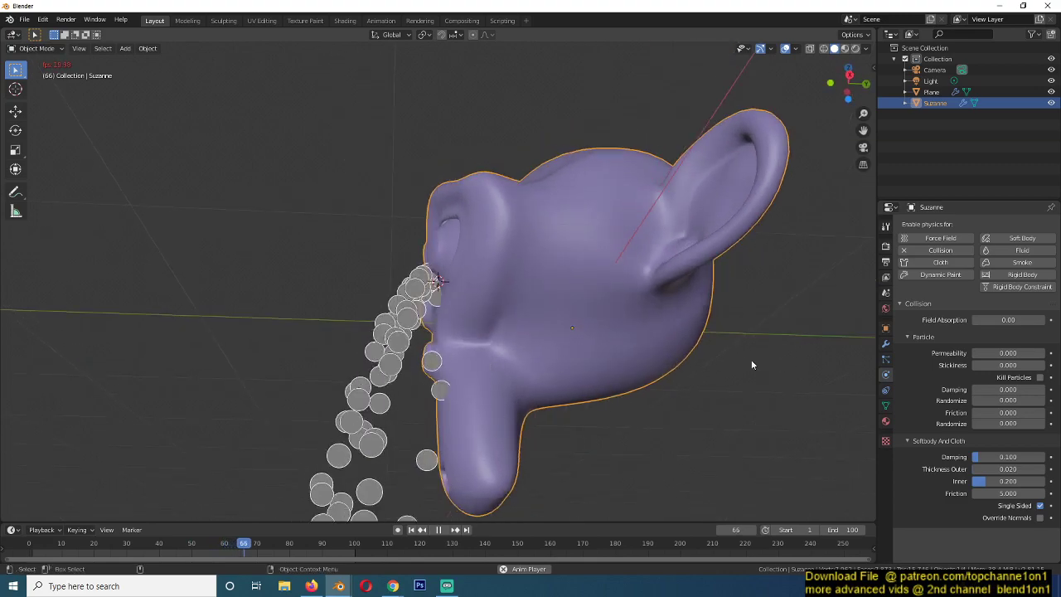
# Step: Set the particle stickiness in Suzanne's collision settings to 1
pyautogui.click(1000, 365)
pyautogui.write('1')
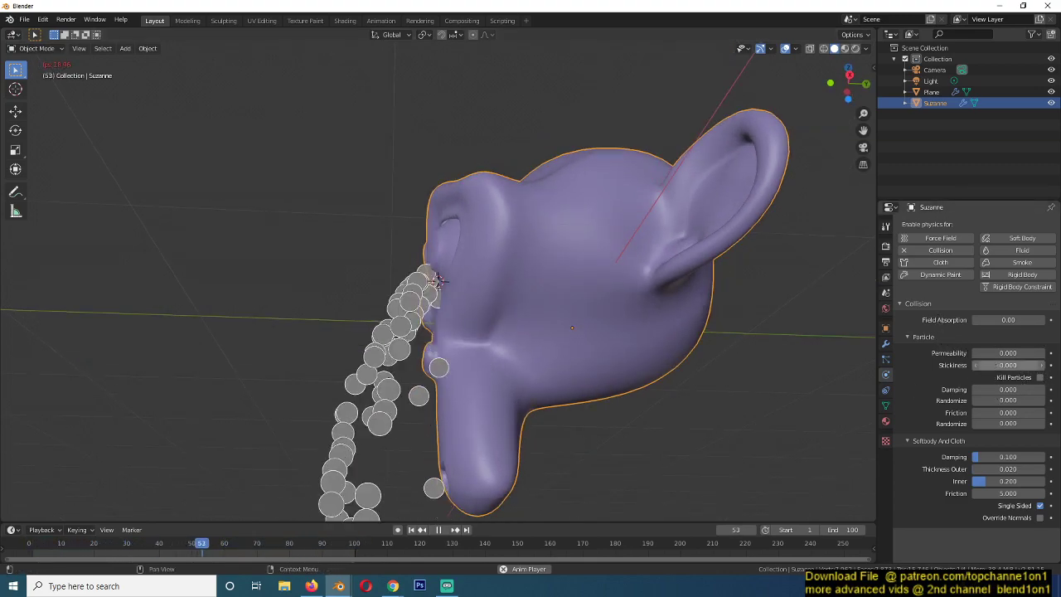
pyautogui.press('Return')
pyautogui.moveTo(529, 334); pyautogui.dragTo(405, 363, button='middle')
pyautogui.moveTo(489, 300); pyautogui.dragTo(416, 300, button='middle')
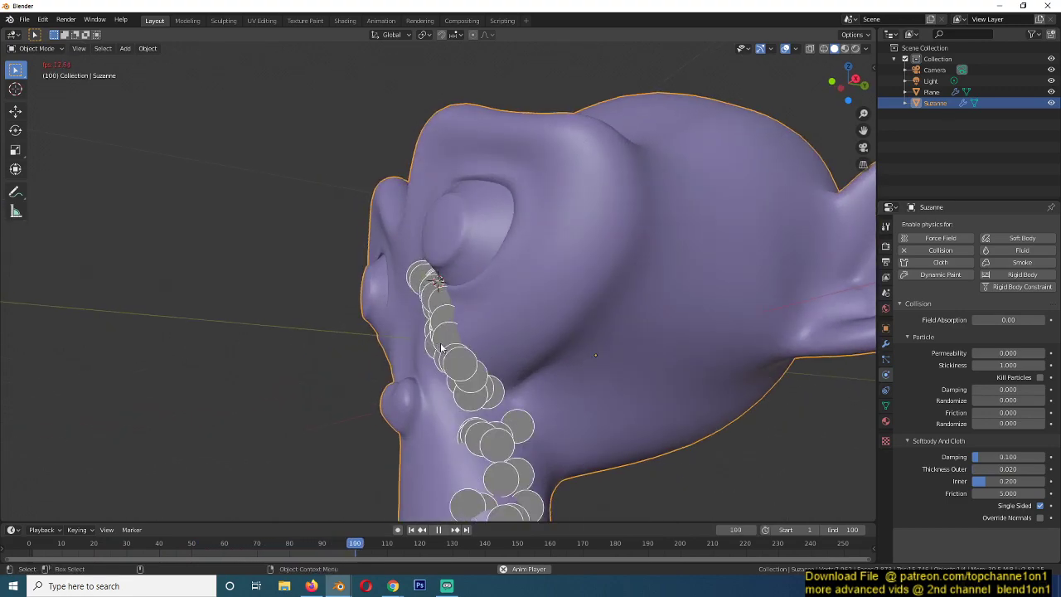
# Step: Set Suzanne's particle collision damping to 0.590 and its damping randomization to 0.418
pyautogui.scroll(-5, 444, 348)
pyautogui.moveTo(569, 307); pyautogui.dragTo(686, 363, button='middle')
pyautogui.moveTo(472, 305)
pyautogui.mouseDown(button='middle')
pyautogui.moveTo(494, 320)
pyautogui.moveTo(440, 284)
pyautogui.moveTo(489, 301)
pyautogui.mouseUp(button='middle')
pyautogui.scroll(2, 493, 323)
pyautogui.scroll(4, 440, 284)
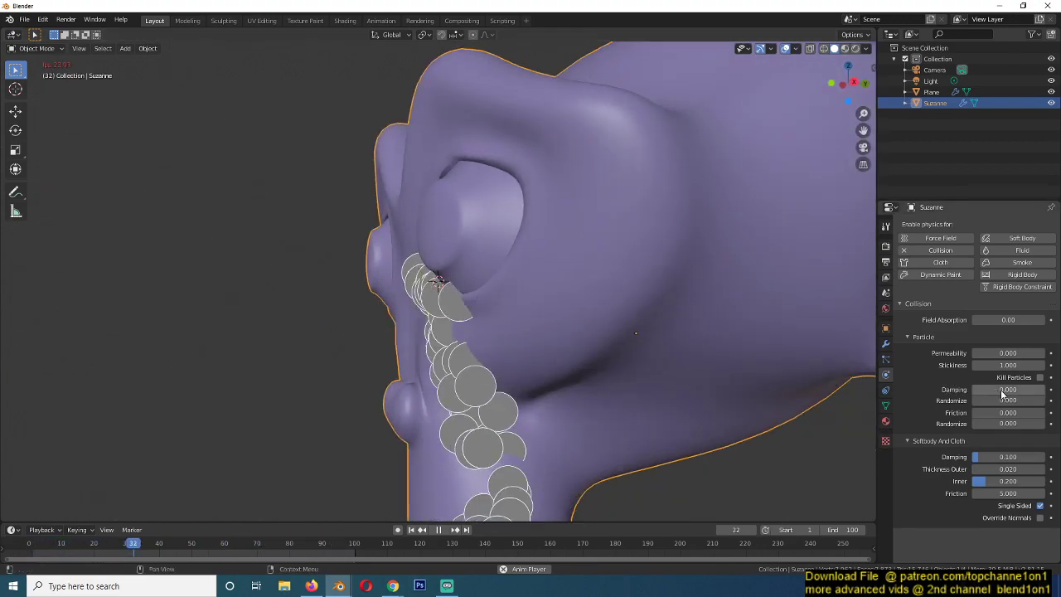
pyautogui.moveTo(1001, 392); pyautogui.dragTo(1015, 392)
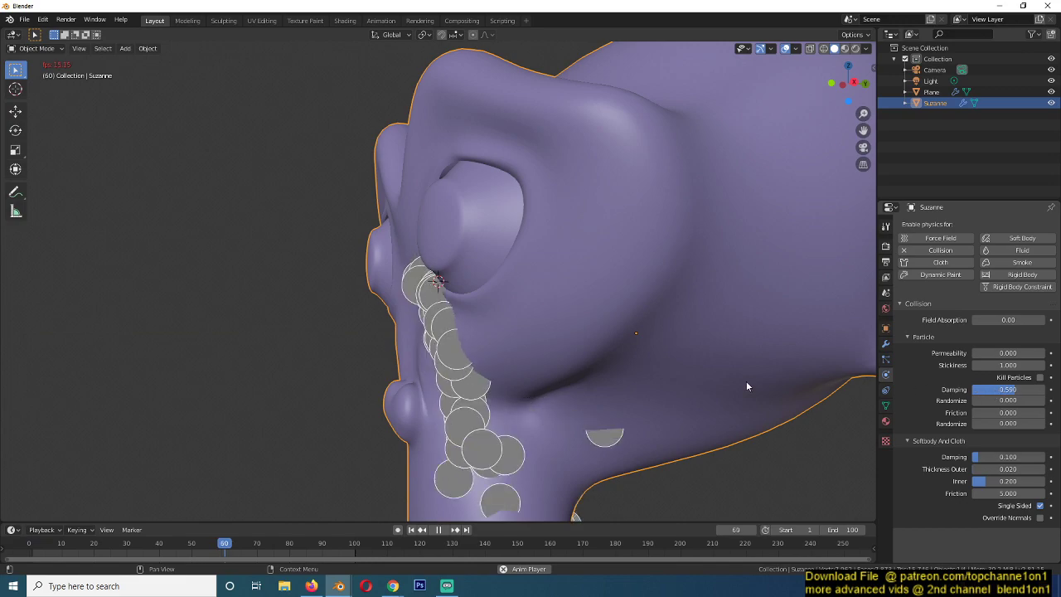
pyautogui.scroll(-6, 717, 386)
pyautogui.moveTo(624, 381); pyautogui.dragTo(491, 322, button='middle')
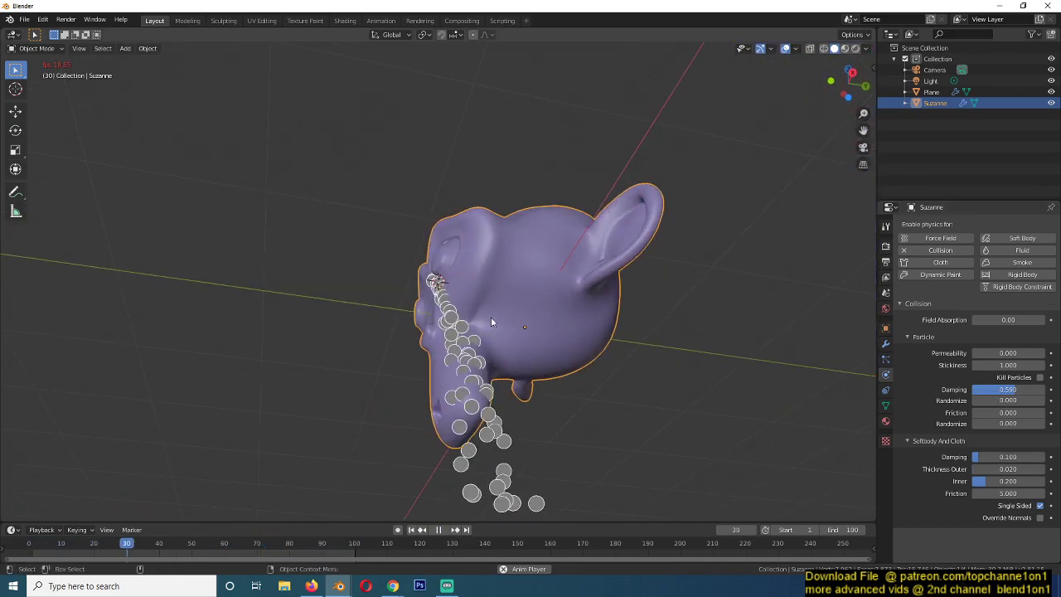
pyautogui.moveTo(1006, 400)
pyautogui.mouseDown()
pyautogui.moveTo(1027, 400)
pyautogui.moveTo(1002, 400)
pyautogui.mouseUp()
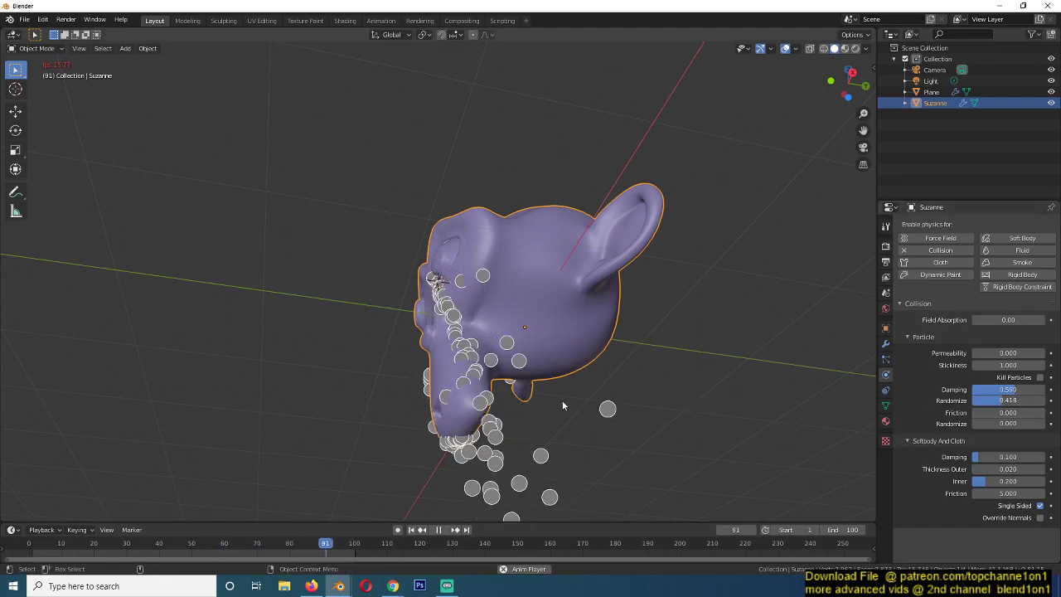
# Step: Select the emitter plane and set its particles' normal velocity to -0.5 m/s
pyautogui.moveTo(567, 406); pyautogui.dragTo(598, 404, button='middle')
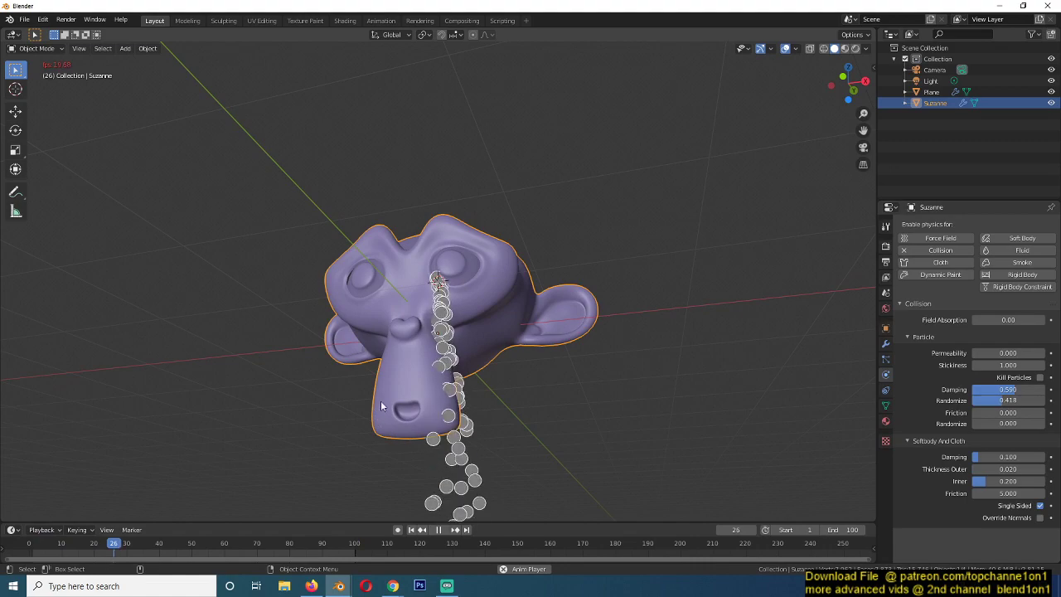
pyautogui.moveTo(386, 398); pyautogui.dragTo(520, 387, button='middle')
pyautogui.scroll(3, 520, 387)
pyautogui.moveTo(571, 353)
pyautogui.mouseDown(button='middle')
pyautogui.moveTo(618, 335)
pyautogui.moveTo(585, 343)
pyautogui.mouseUp(button='middle')
pyautogui.scroll(3, 455, 310)
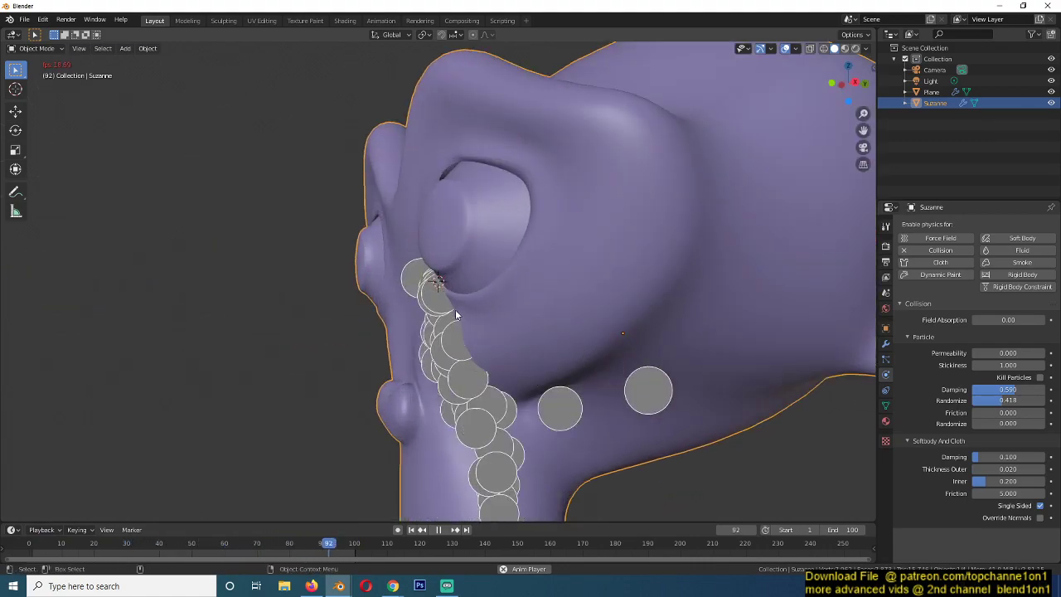
pyautogui.click(419, 284)
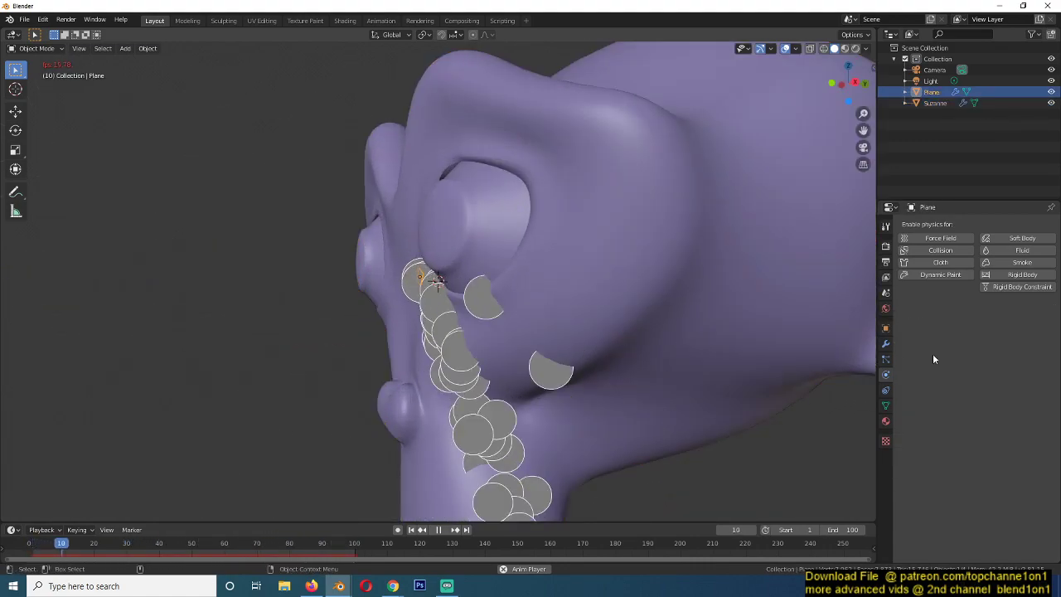
pyautogui.click(885, 359)
pyautogui.click(1009, 441)
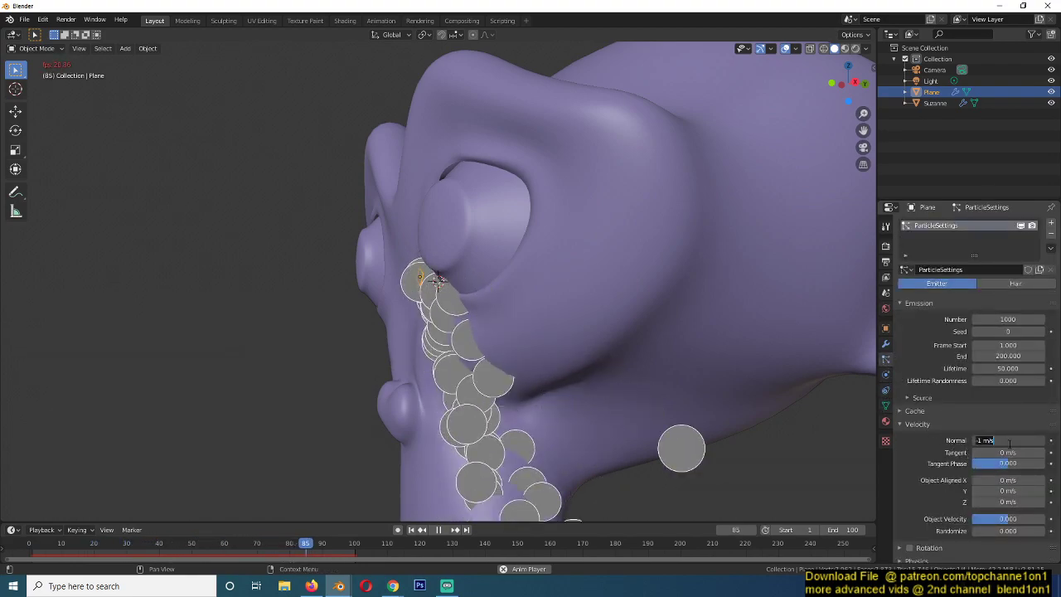
pyautogui.write('-5')
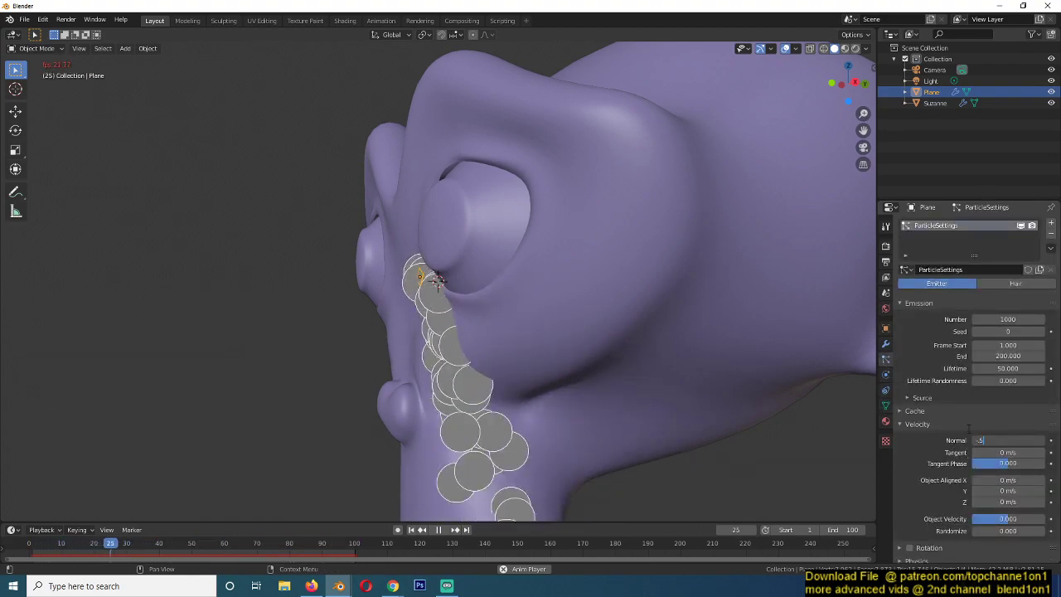
pyautogui.press('Return')
# Step: Reduce the number of emitted particles to 10
pyautogui.scroll(-5, 547, 373)
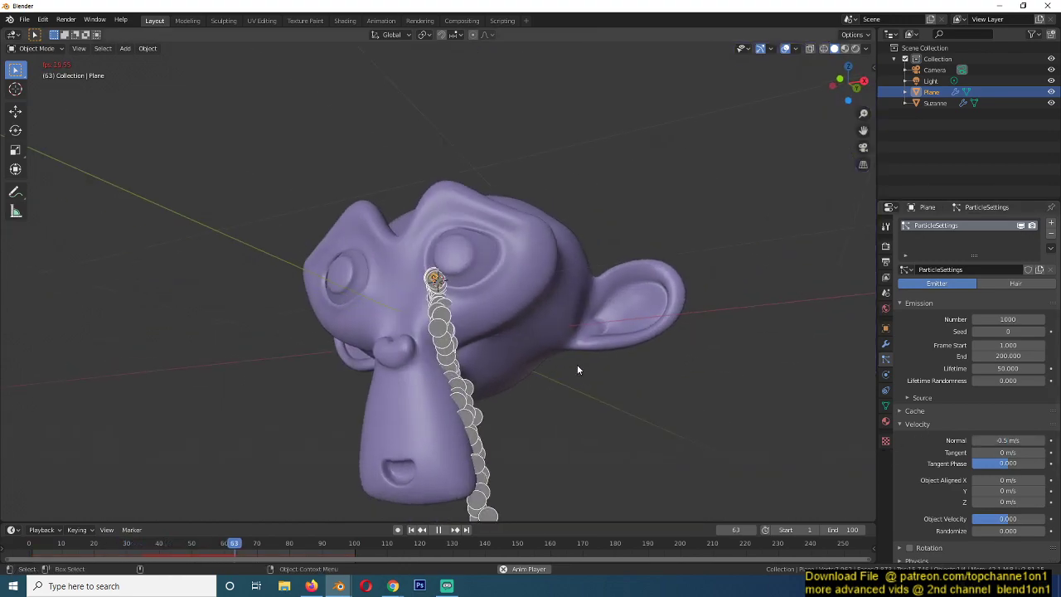
pyautogui.moveTo(578, 370); pyautogui.dragTo(513, 385, button='middle')
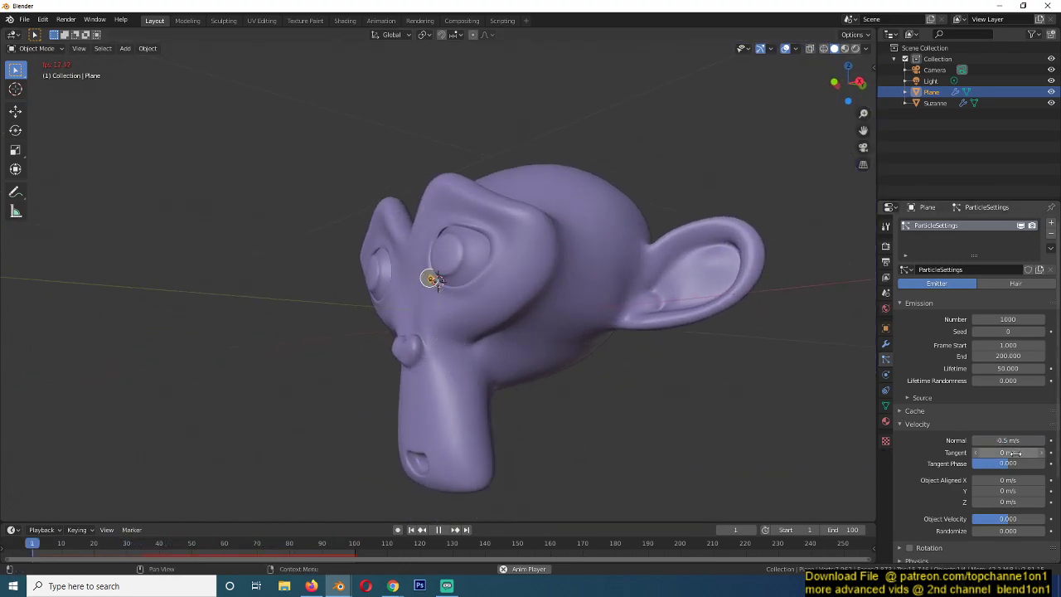
pyautogui.moveTo(208, 448); pyautogui.dragTo(406, 348, button='middle')
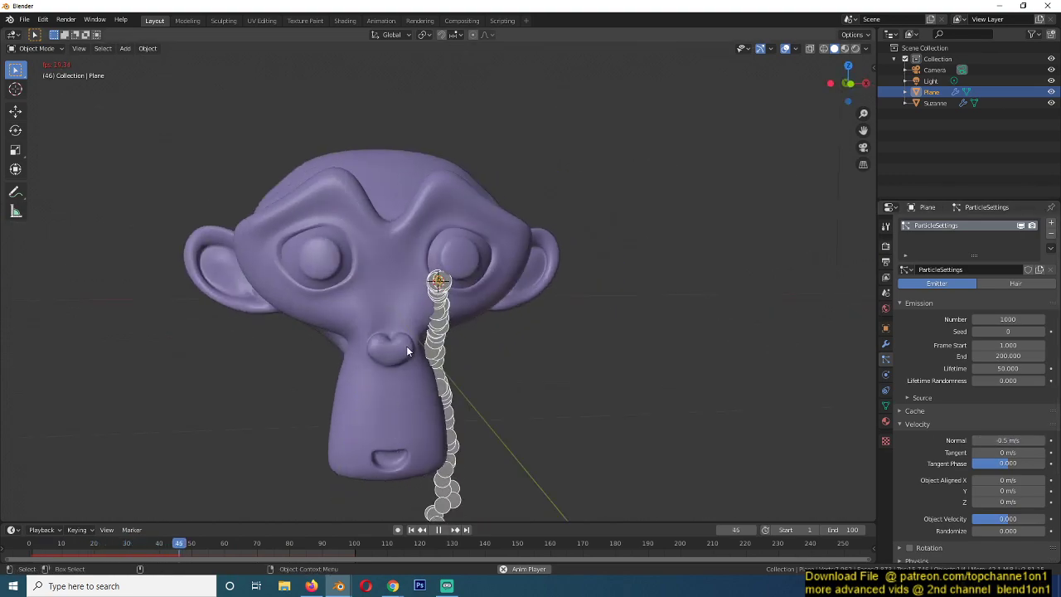
pyautogui.click(1001, 320)
pyautogui.write('10')
pyautogui.press('Return')
pyautogui.moveTo(638, 362); pyautogui.dragTo(574, 338, button='middle')
pyautogui.scroll(2, 534, 340)
pyautogui.scroll(-4, 522, 339)
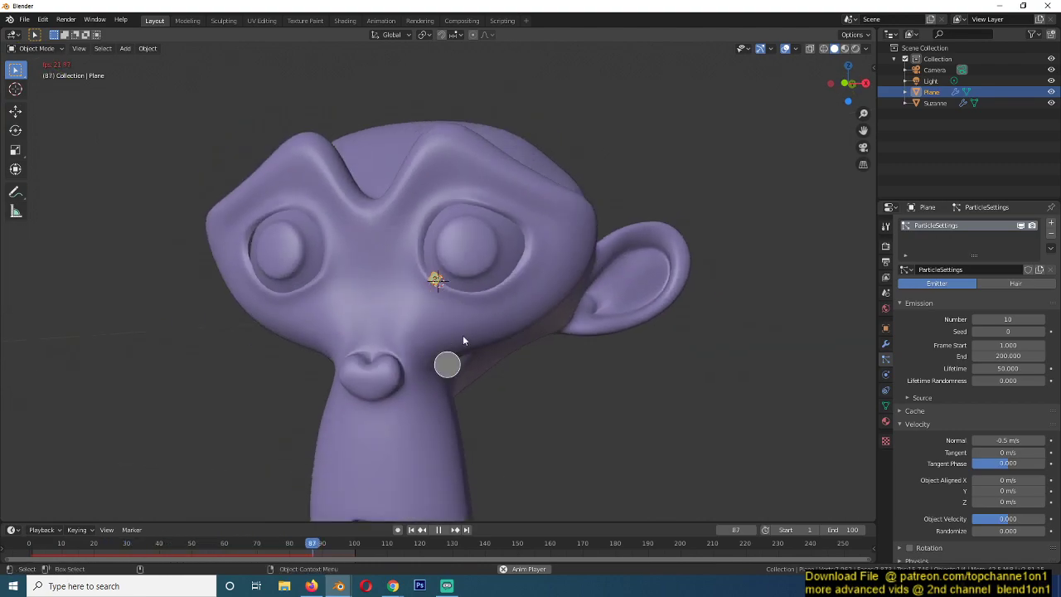
# Step: In Edit Mode, extrude the emitter plane's edge in successive segments to form a strip along the eye's lower rim
pyautogui.moveTo(462, 339); pyautogui.dragTo(396, 271, button='middle')
pyautogui.scroll(3, 415, 226)
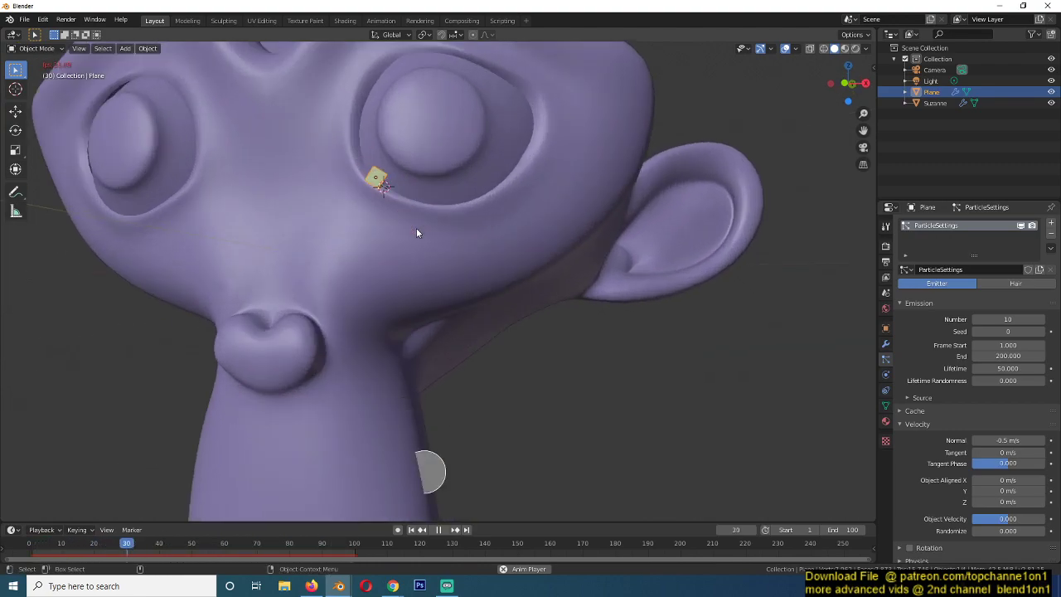
pyautogui.scroll(2, 417, 232)
pyautogui.press('Tab')
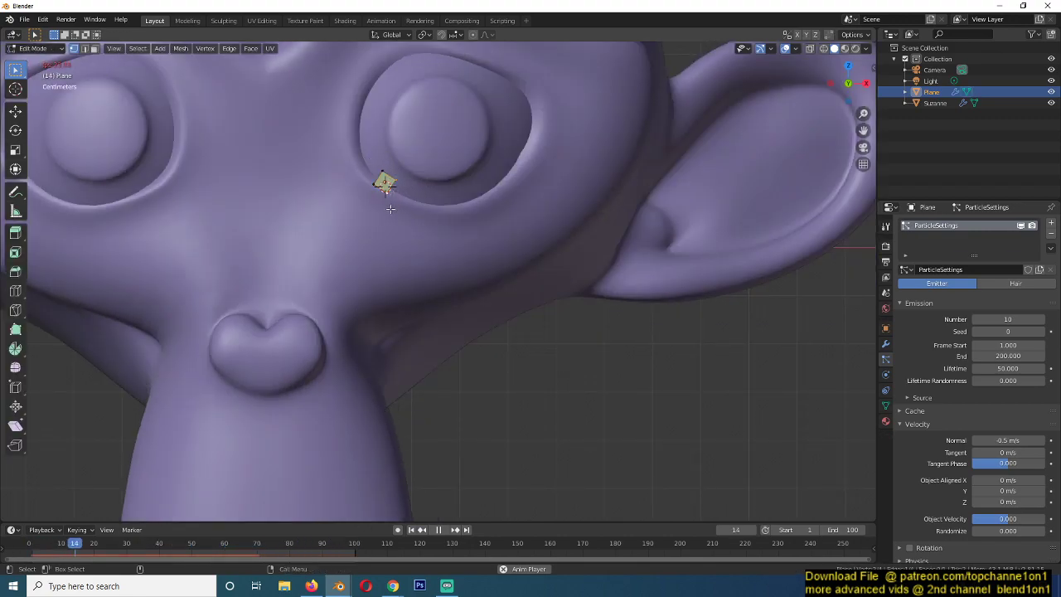
pyautogui.press('e')
pyautogui.click(427, 226)
pyautogui.press('e')
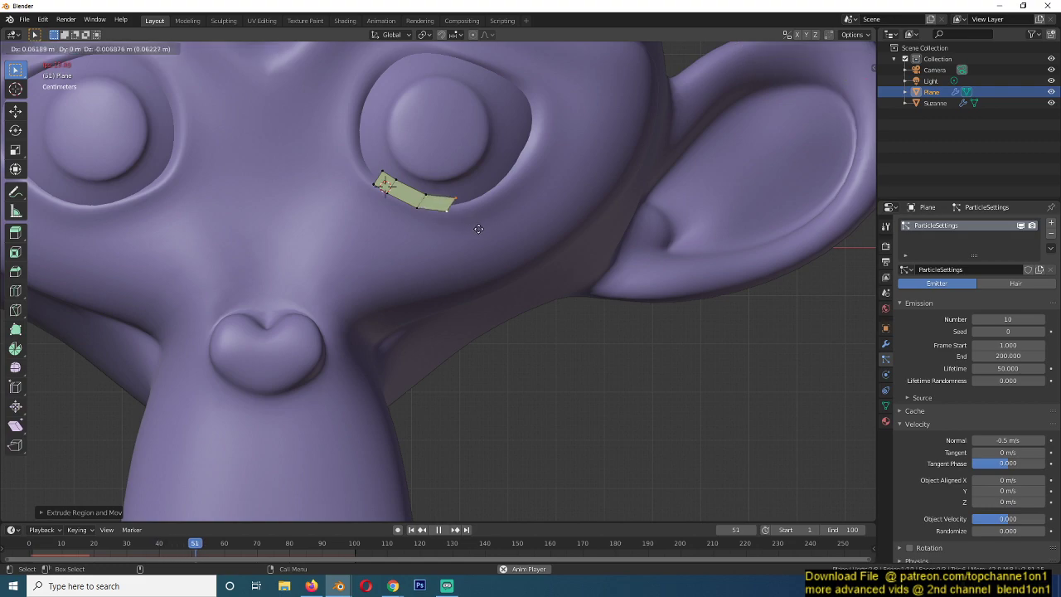
pyautogui.click(481, 227)
pyautogui.press('e')
pyautogui.click(553, 206)
# Step: Rotate and reposition the strip's end edge to follow the curve of the lower eyelid, and return to Object Mode
pyautogui.press('r')
pyautogui.click(460, 193)
pyautogui.press('g')
pyautogui.click(441, 197)
pyautogui.press('g')
pyautogui.click(416, 197)
pyautogui.press('Tab')
# Step: Add a Shrinkwrap modifier to the emitter plane with Suzanne as its target
pyautogui.scroll(-3, 474, 228)
pyautogui.moveTo(474, 228); pyautogui.dragTo(445, 232, button='middle')
pyautogui.scroll(1, 437, 253)
pyautogui.moveTo(384, 218); pyautogui.dragTo(360, 165, button='middle')
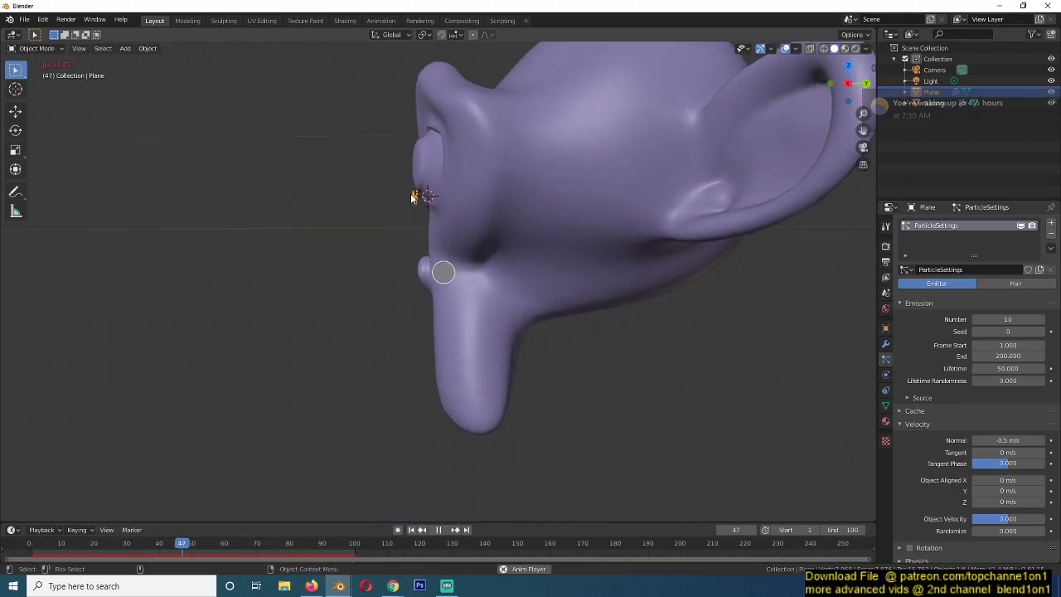
pyautogui.moveTo(419, 201); pyautogui.dragTo(387, 204, button='middle')
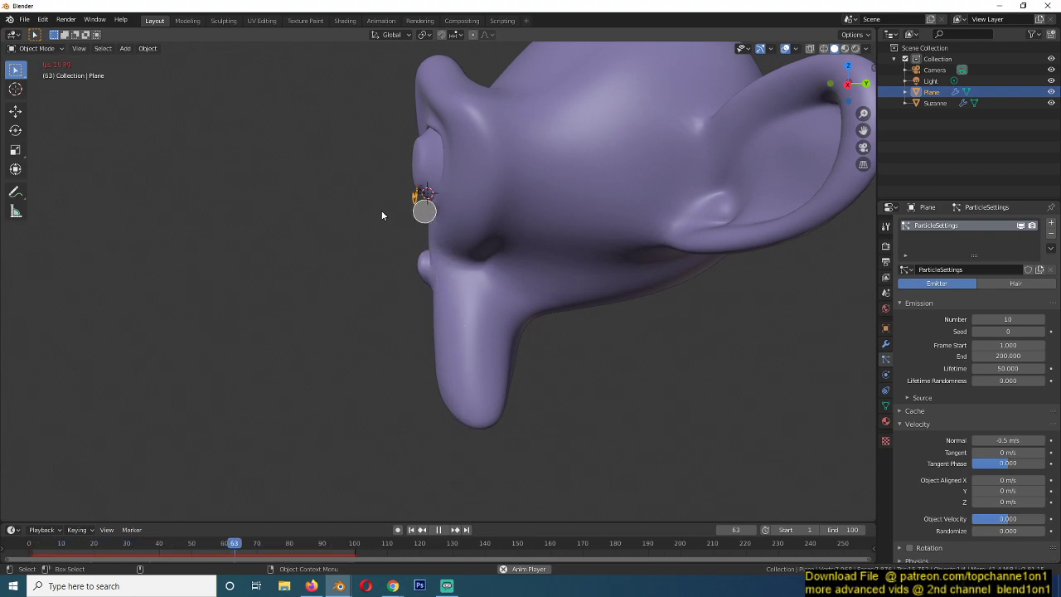
pyautogui.click(885, 344)
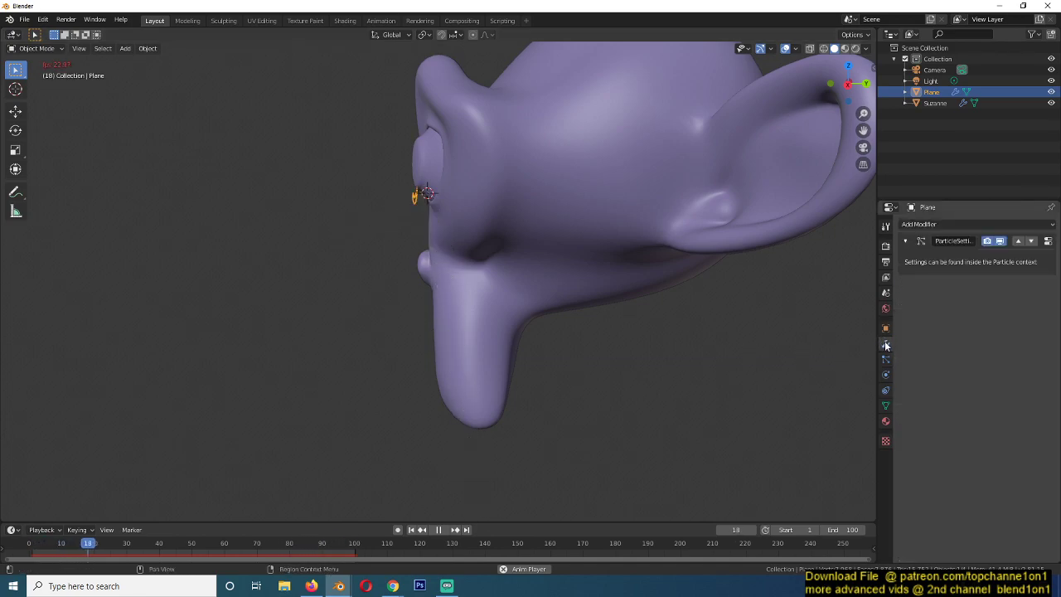
pyautogui.click(956, 223)
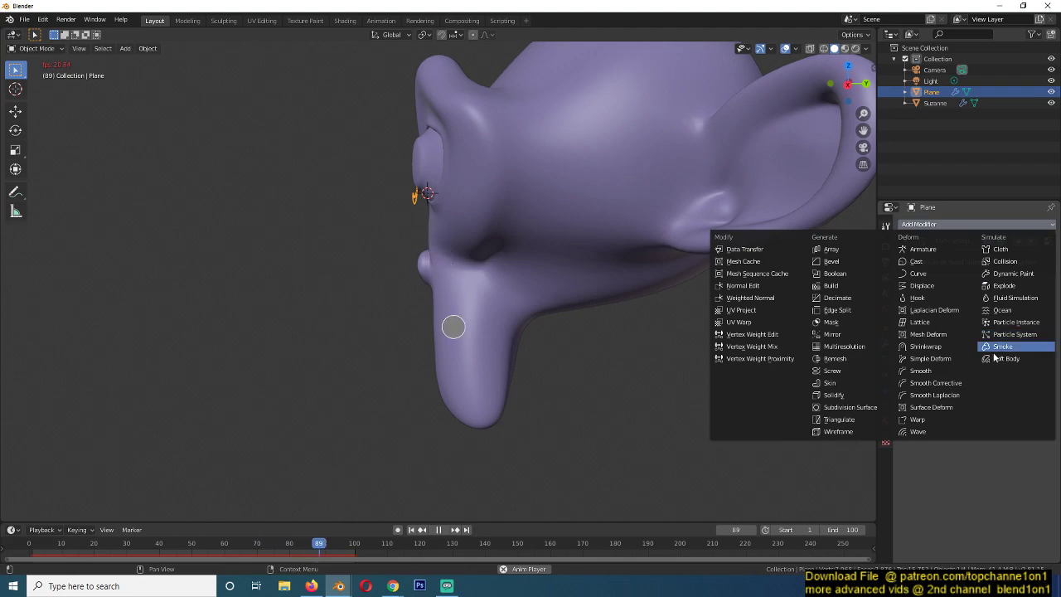
pyautogui.click(925, 346)
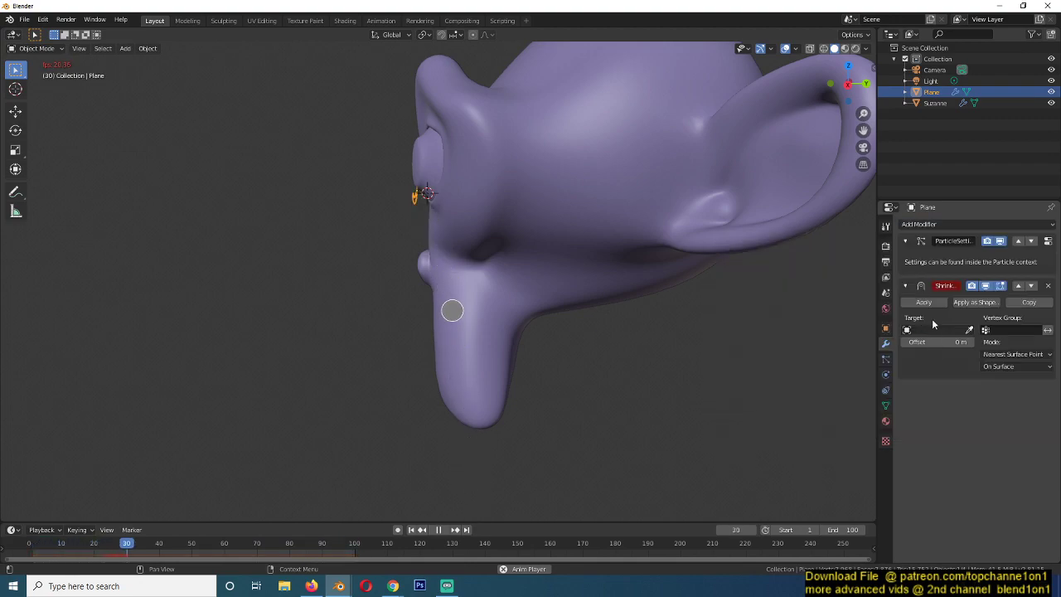
pyautogui.moveTo(545, 303); pyautogui.dragTo(580, 303, button='middle')
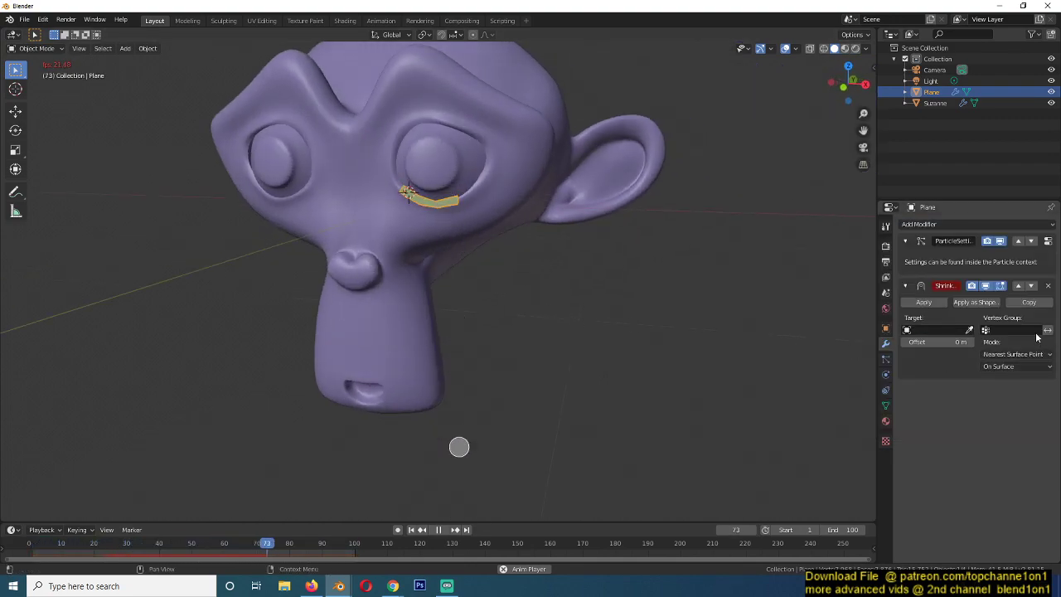
pyautogui.click(969, 330)
pyautogui.click(547, 166)
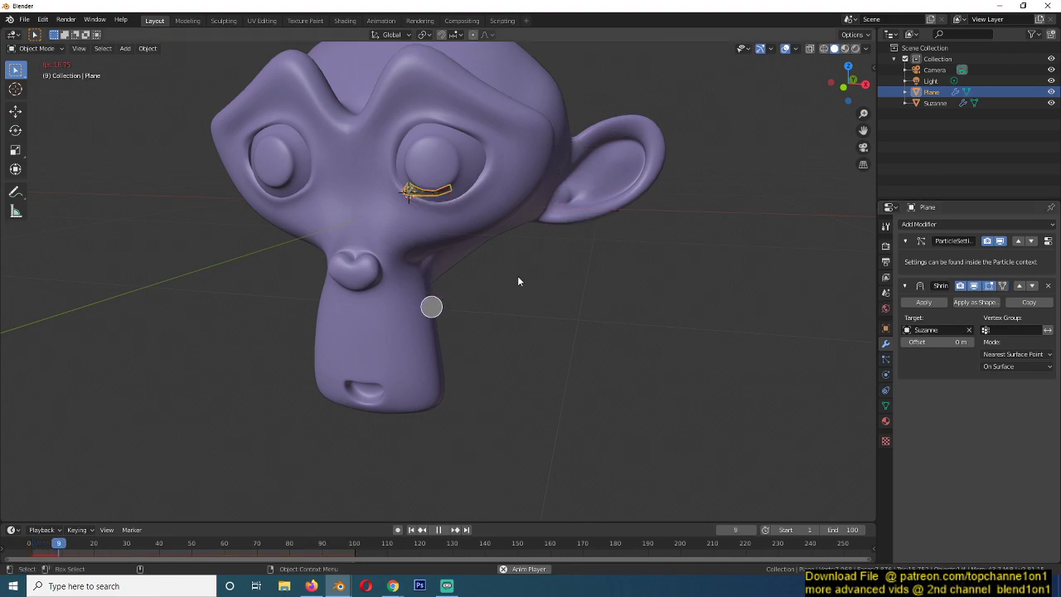
# Step: Move the emitter strip slightly down along Z so it sits just below the eye
pyautogui.scroll(3, 465, 244)
pyautogui.moveTo(517, 277); pyautogui.dragTo(553, 335, button='middle')
pyautogui.press('g')
pyautogui.press('z')
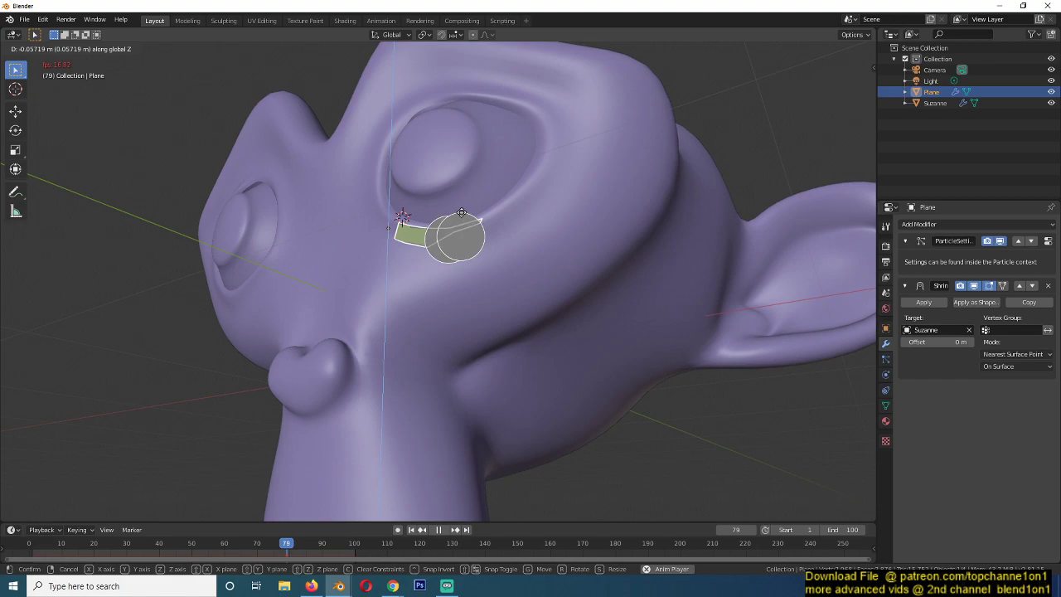
pyautogui.click(457, 249)
# Step: Set the Shrinkwrap modifier's offset to 0.01 m to lift the emitter strip off the face
pyautogui.moveTo(457, 249); pyautogui.dragTo(445, 331, button='middle')
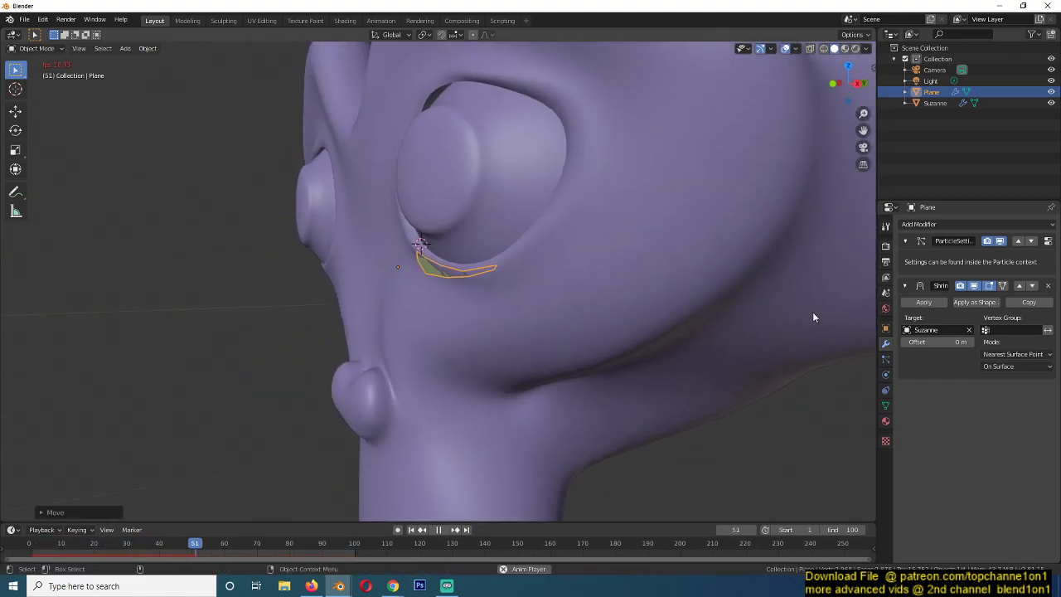
pyautogui.click(971, 342)
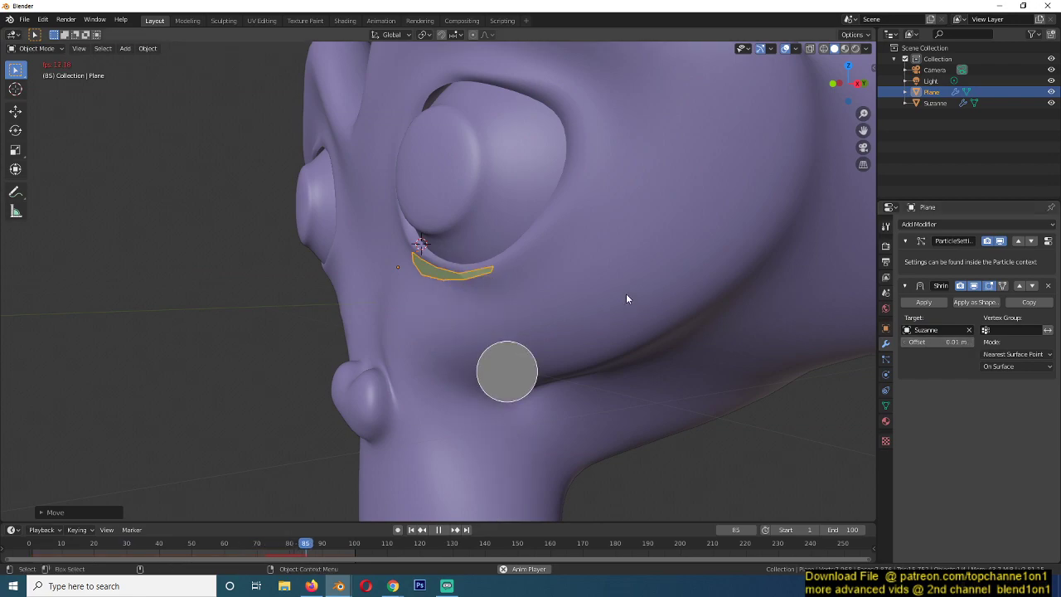
pyautogui.moveTo(622, 290); pyautogui.dragTo(346, 290, button='middle')
pyautogui.scroll(-4, 405, 320)
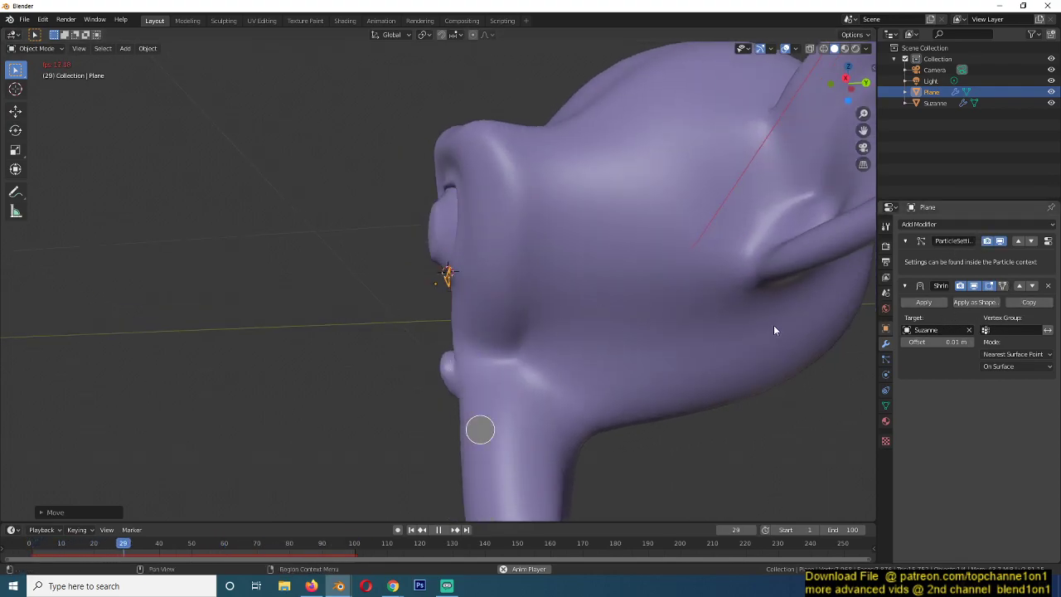
# Step: Move the emitter plane's Shrinkwrap modifier above its particle system in the modifier stack
pyautogui.scroll(3, 478, 345)
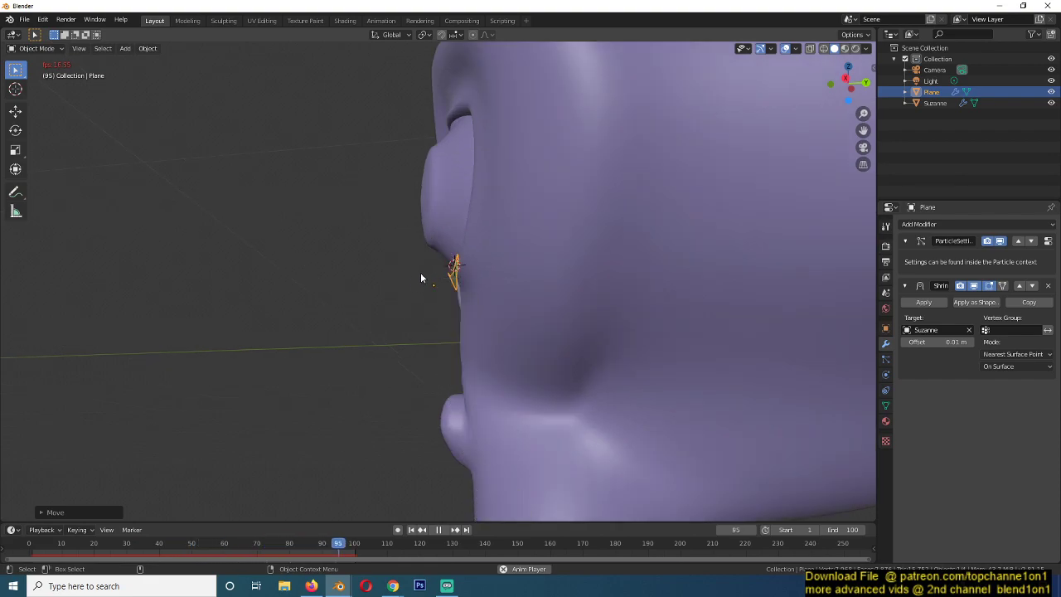
pyautogui.click(1018, 285)
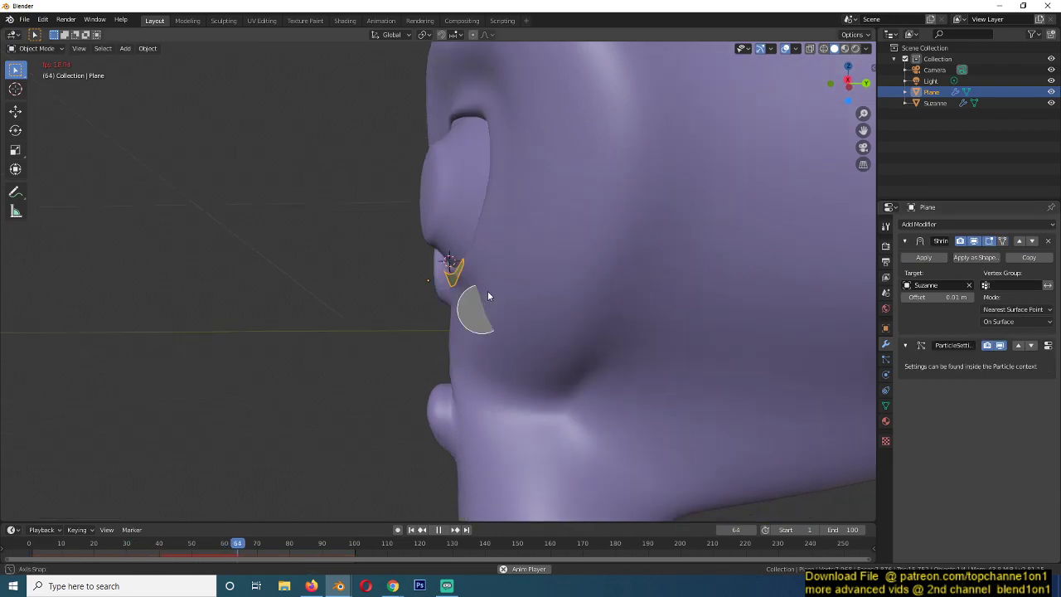
pyautogui.moveTo(492, 290); pyautogui.dragTo(522, 294, button='middle')
pyautogui.scroll(-4, 522, 293)
pyautogui.moveTo(434, 303)
pyautogui.mouseDown(button='middle')
pyautogui.moveTo(411, 282)
pyautogui.moveTo(419, 296)
pyautogui.mouseUp(button='middle')
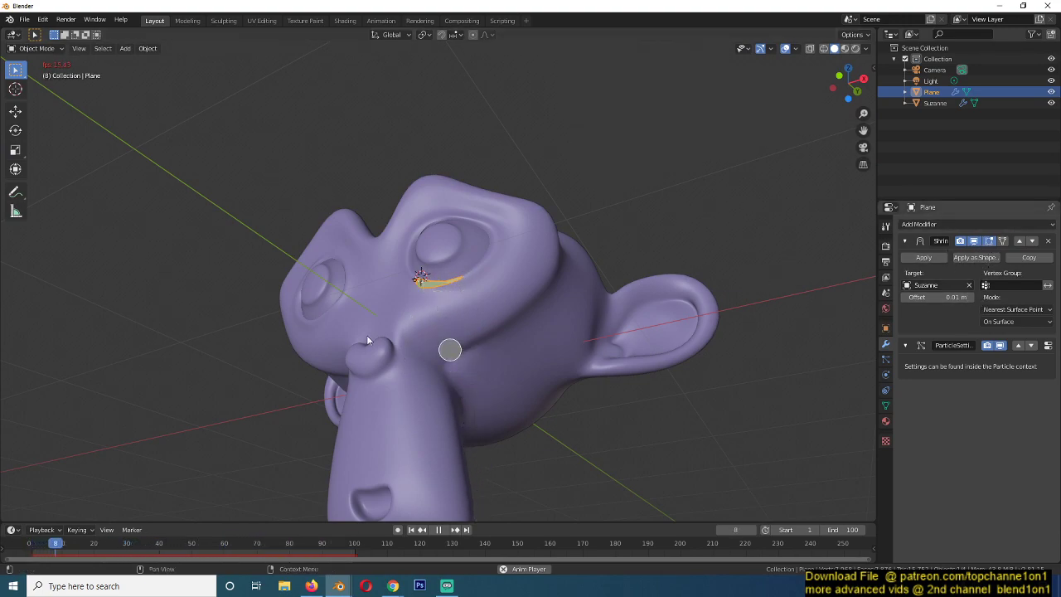
# Step: Add a Mirror modifier on the X axis to the emitter plane, using Suzanne as the mirror object
pyautogui.scroll(4, 419, 344)
pyautogui.moveTo(419, 343); pyautogui.dragTo(543, 342, button='middle')
pyautogui.scroll(2, 371, 372)
pyautogui.scroll(-3, 407, 367)
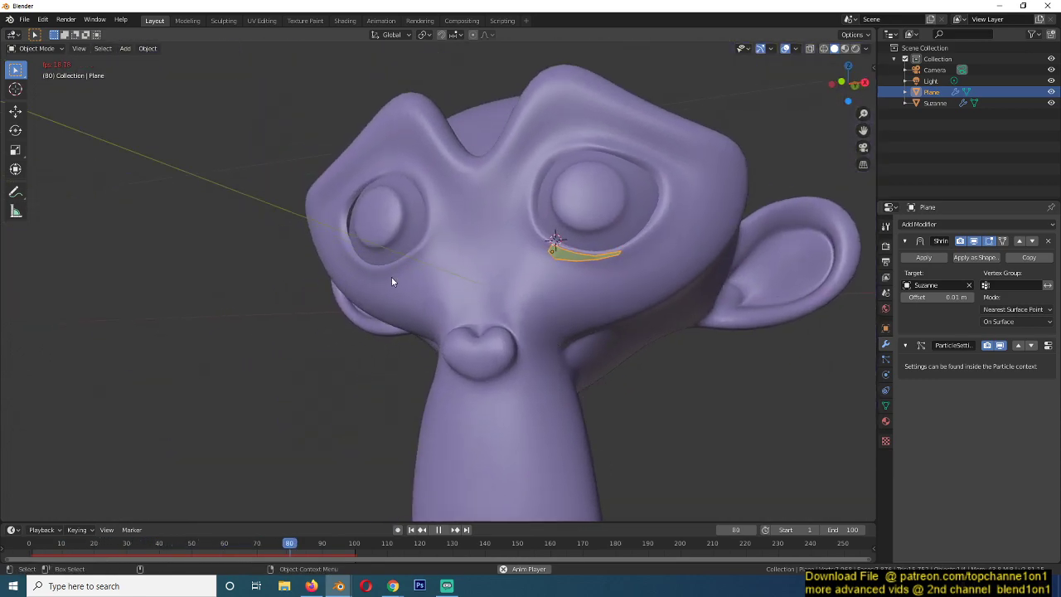
pyautogui.click(953, 224)
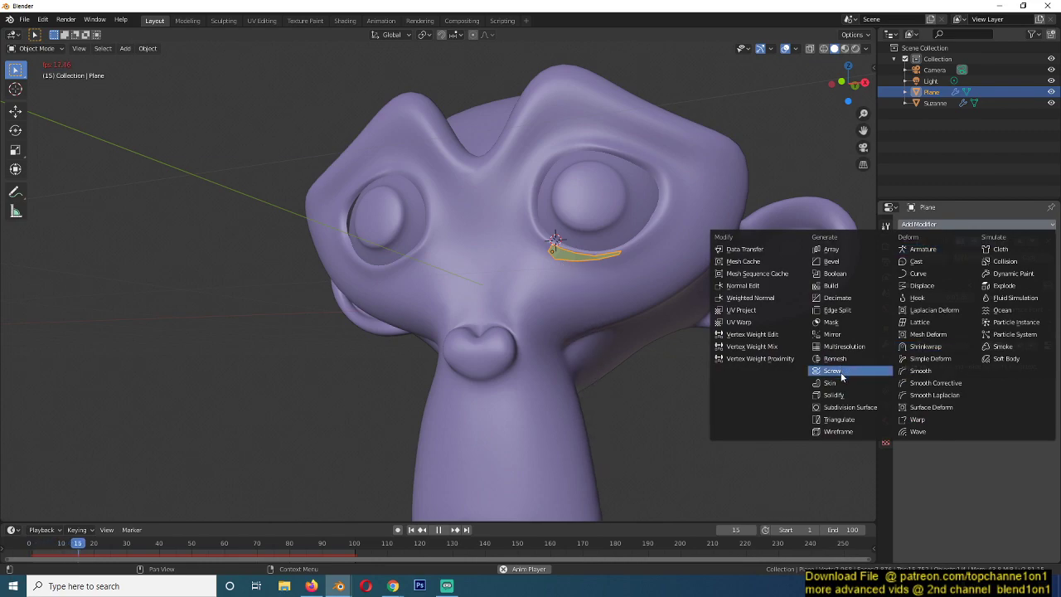
pyautogui.click(851, 333)
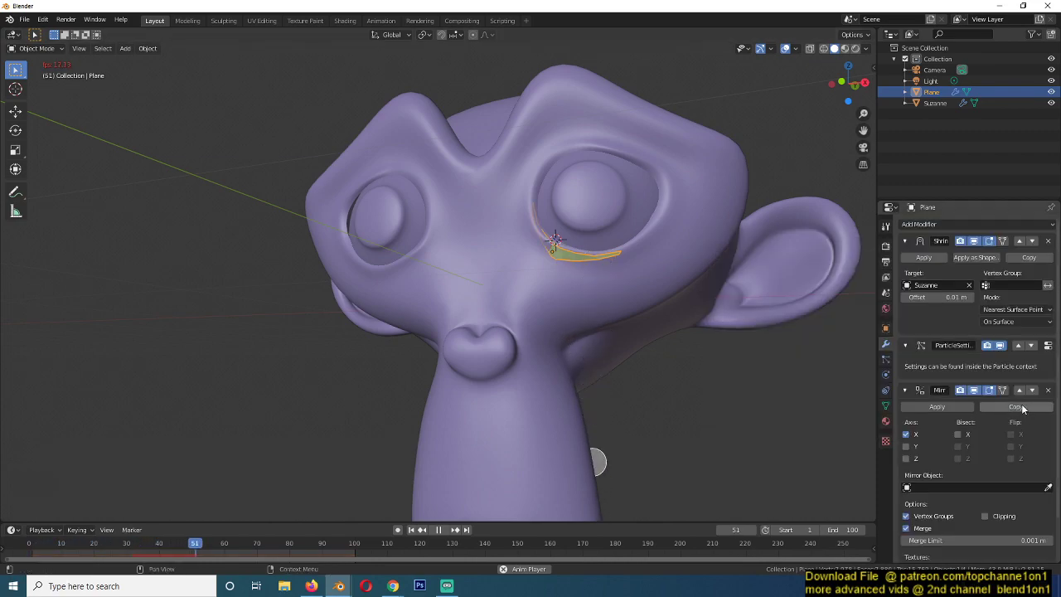
pyautogui.click(1049, 488)
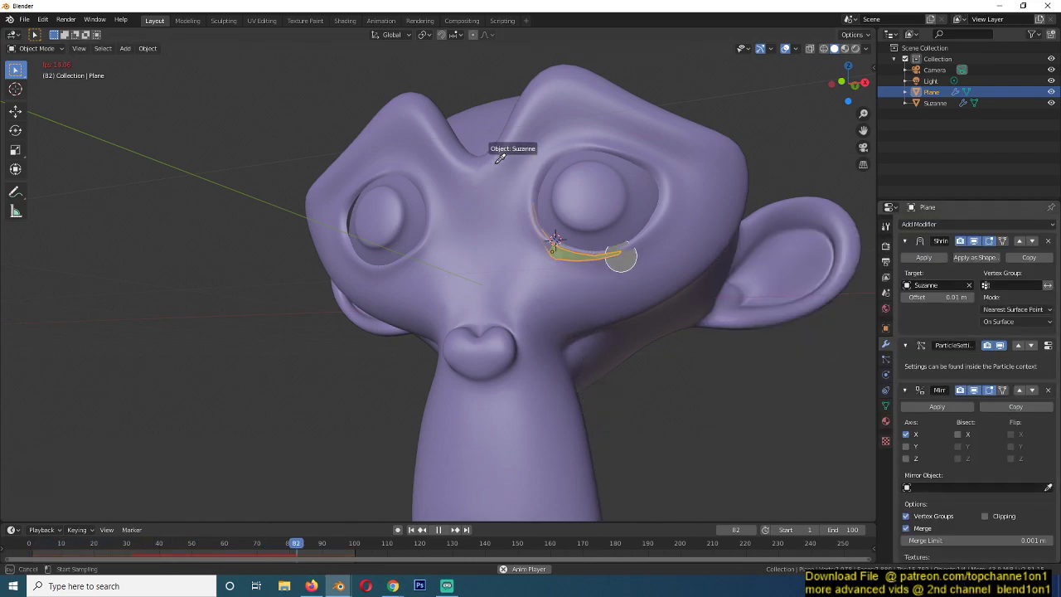
pyautogui.click(497, 161)
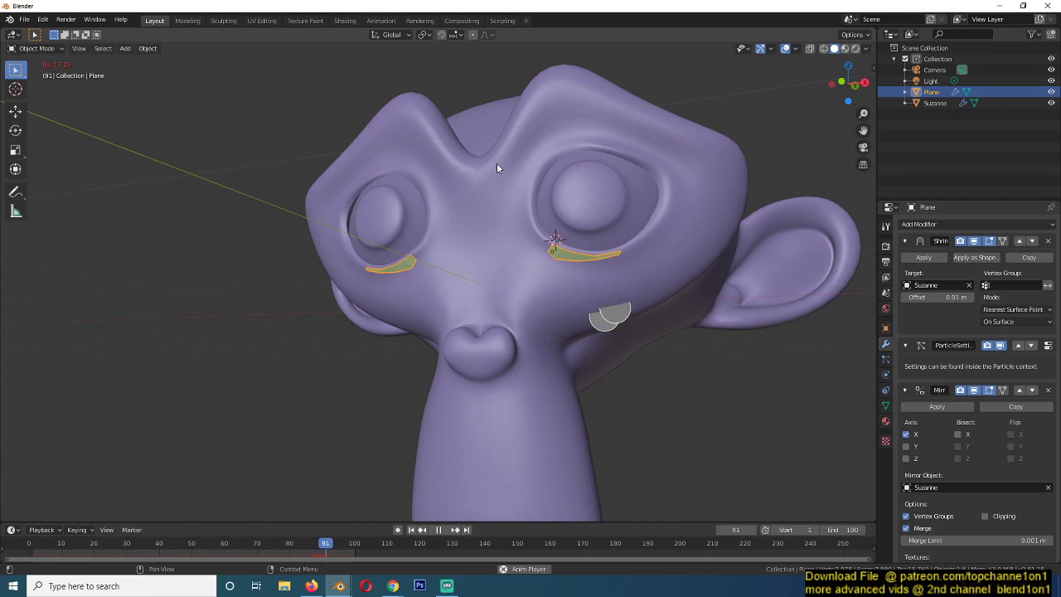
# Step: Move the Mirror modifier above the particle system, check both under-eye strips on the face, and apply the Mirror
pyautogui.click(1020, 391)
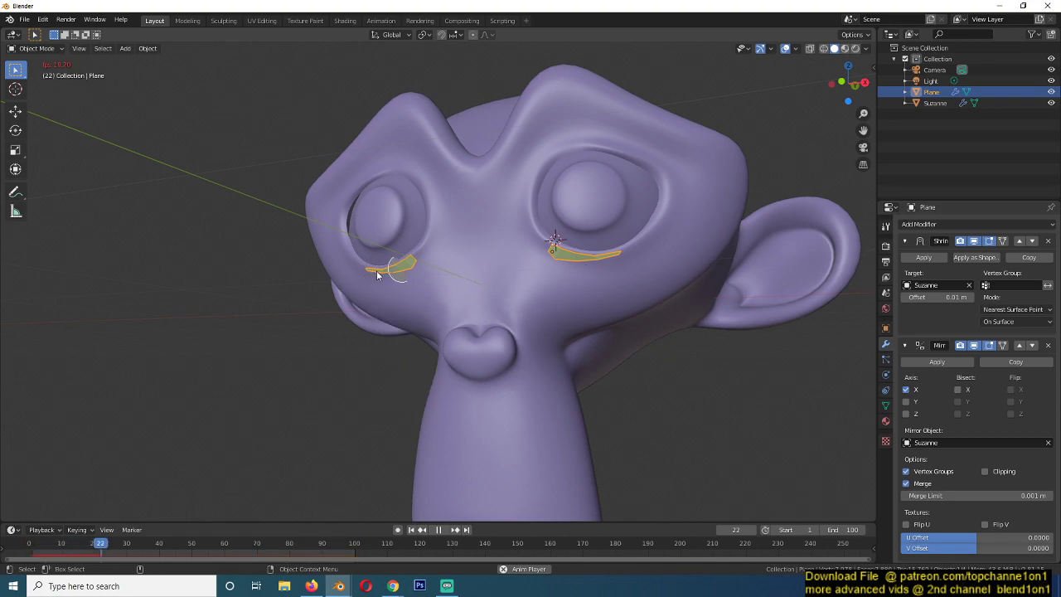
pyautogui.moveTo(413, 278); pyautogui.dragTo(443, 280, button='middle')
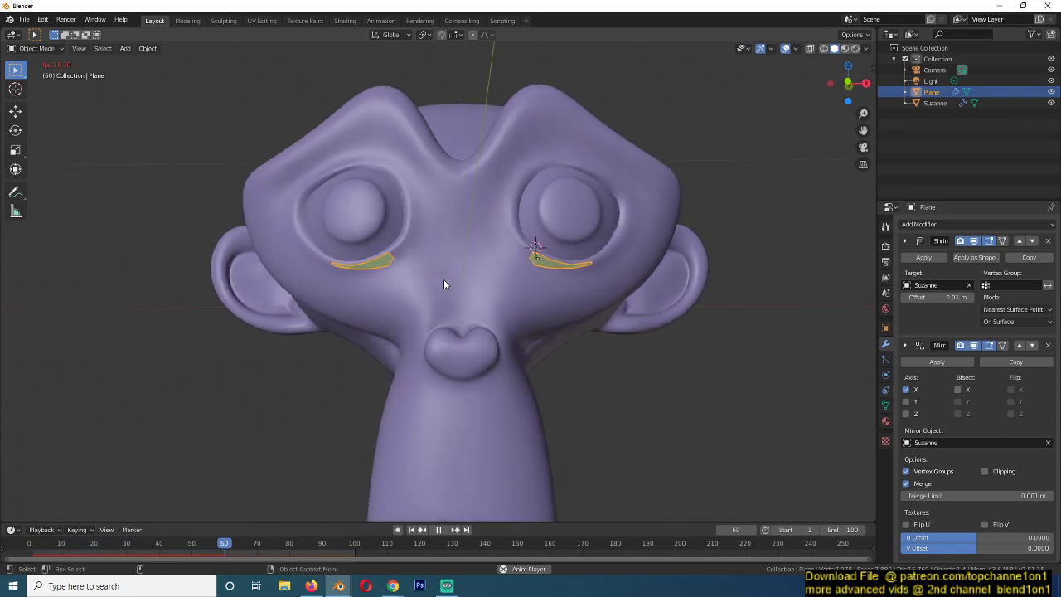
pyautogui.moveTo(466, 318); pyautogui.dragTo(358, 298, button='middle')
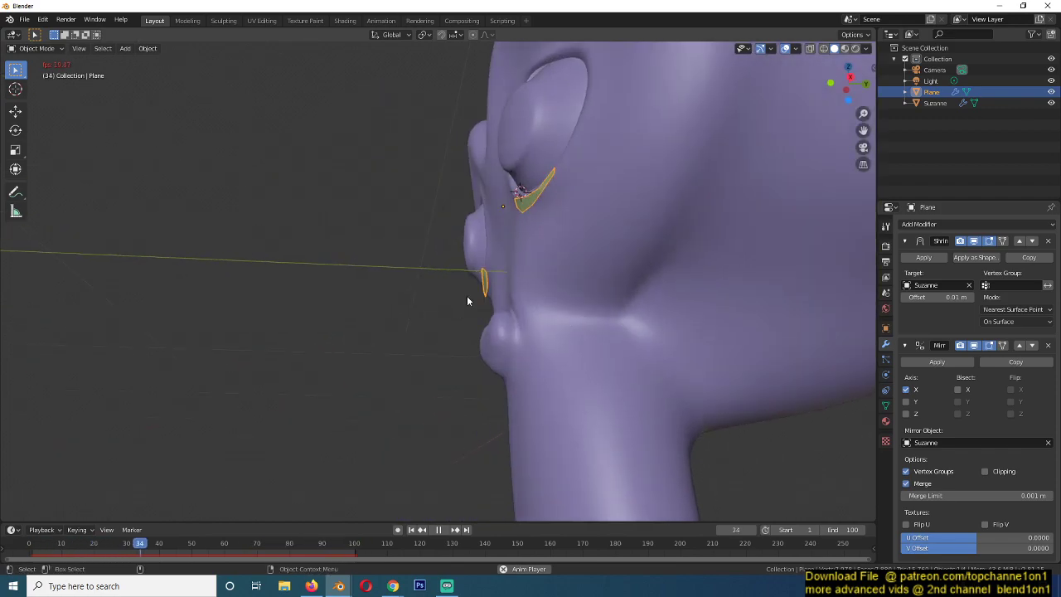
pyautogui.moveTo(467, 300); pyautogui.dragTo(547, 312, button='middle')
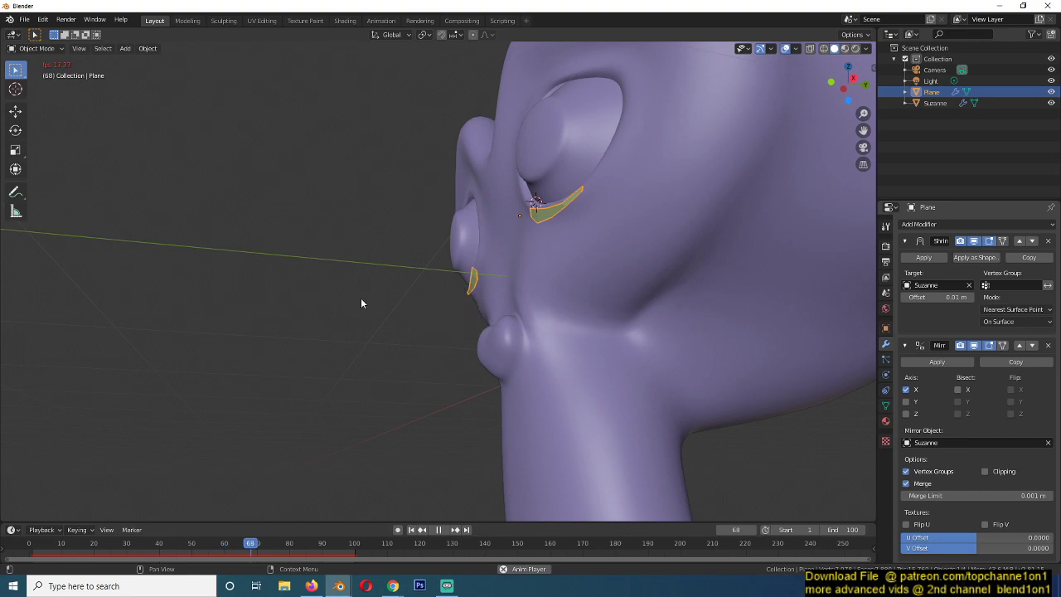
pyautogui.moveTo(358, 303); pyautogui.dragTo(646, 334, button='middle')
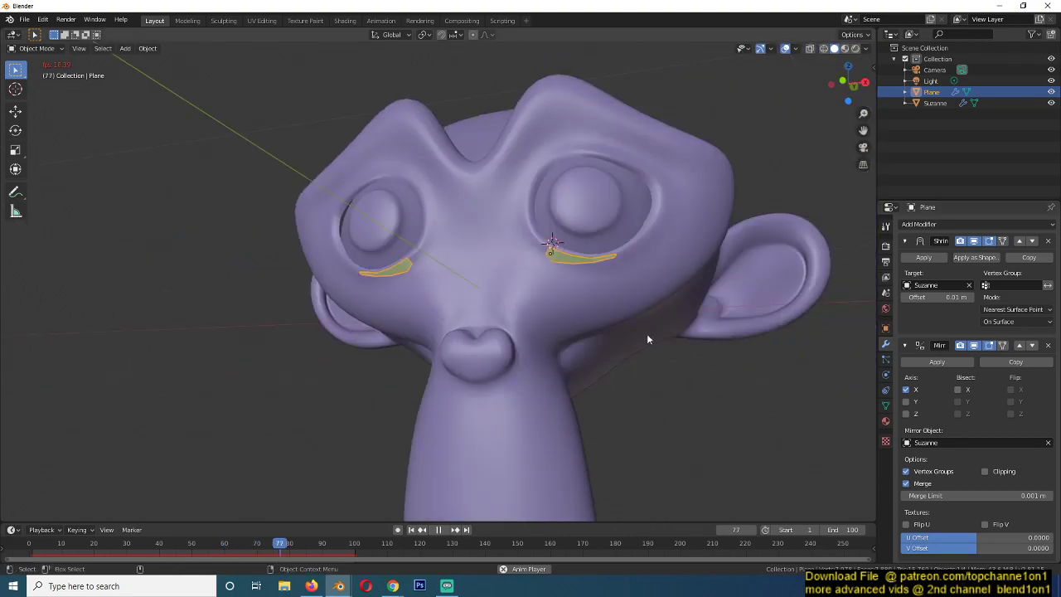
pyautogui.click(965, 362)
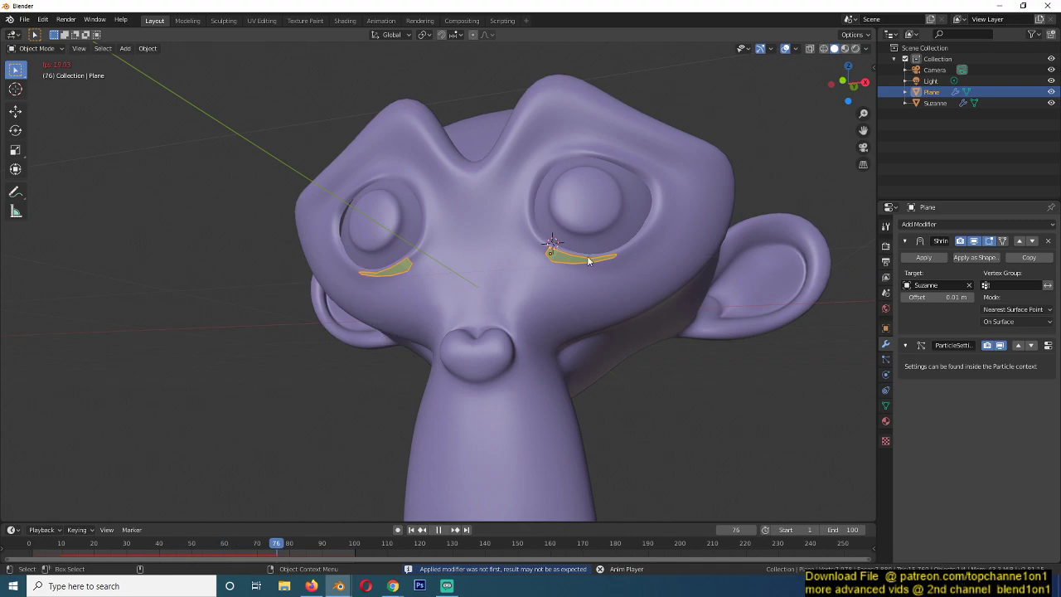
# Step: Set the emitter's particle emission number to 16
pyautogui.click(886, 376)
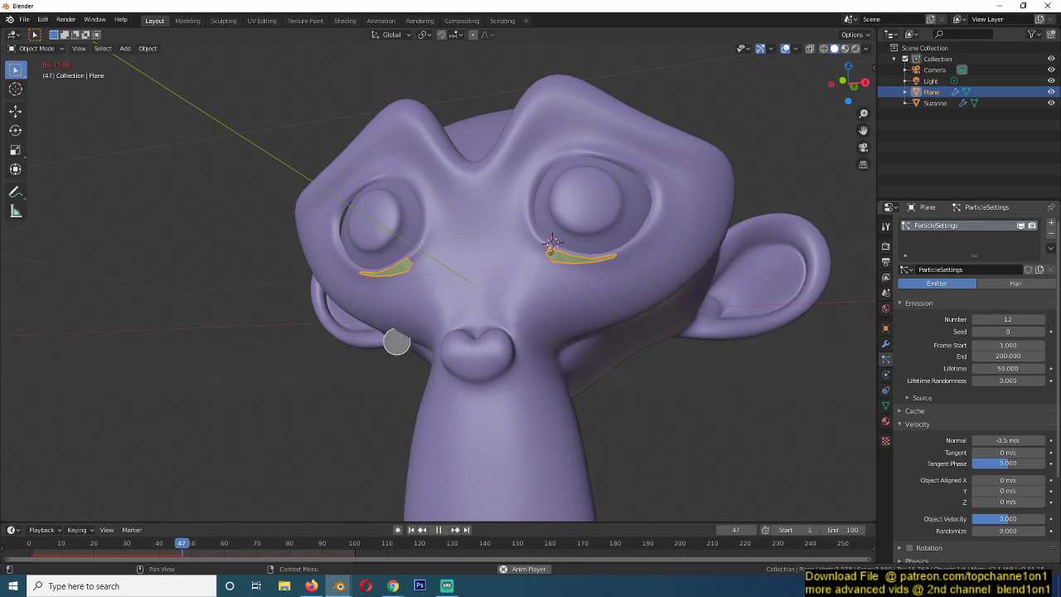
pyautogui.click(1041, 319)
pyautogui.click(1041, 319)
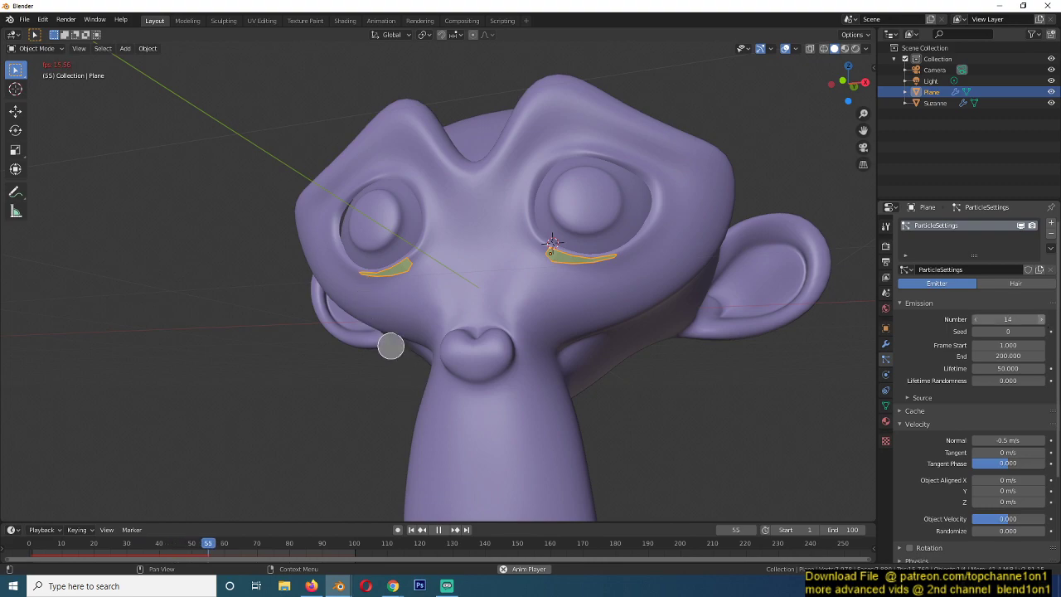
pyautogui.click(1044, 319)
# Step: Stop playback and add an ico sphere beside Suzanne's head at a relocated 3D cursor in front view
pyautogui.moveTo(550, 306); pyautogui.dragTo(526, 297, button='middle')
pyautogui.press('KP_1')
pyautogui.keyDown('shift'); pyautogui.moveTo(613, 310); pyautogui.dragTo(476, 349, button='middle'); pyautogui.keyUp('shift')
pyautogui.press('KP_1')
pyautogui.press('space')
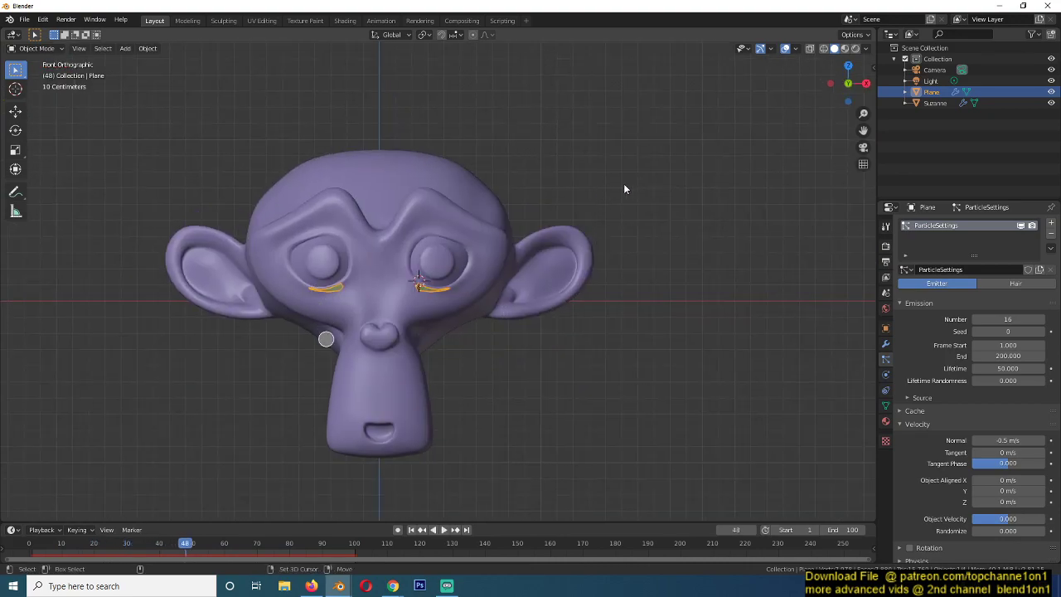
pyautogui.hotkey('shift', 'a')
pyautogui.moveTo(650, 185)
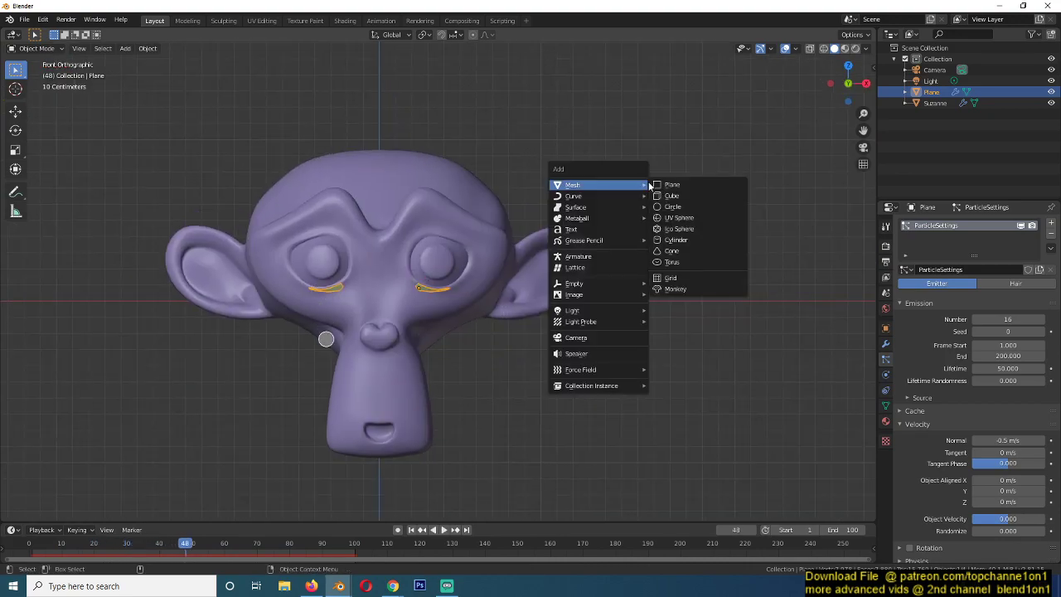
pyautogui.click(680, 229)
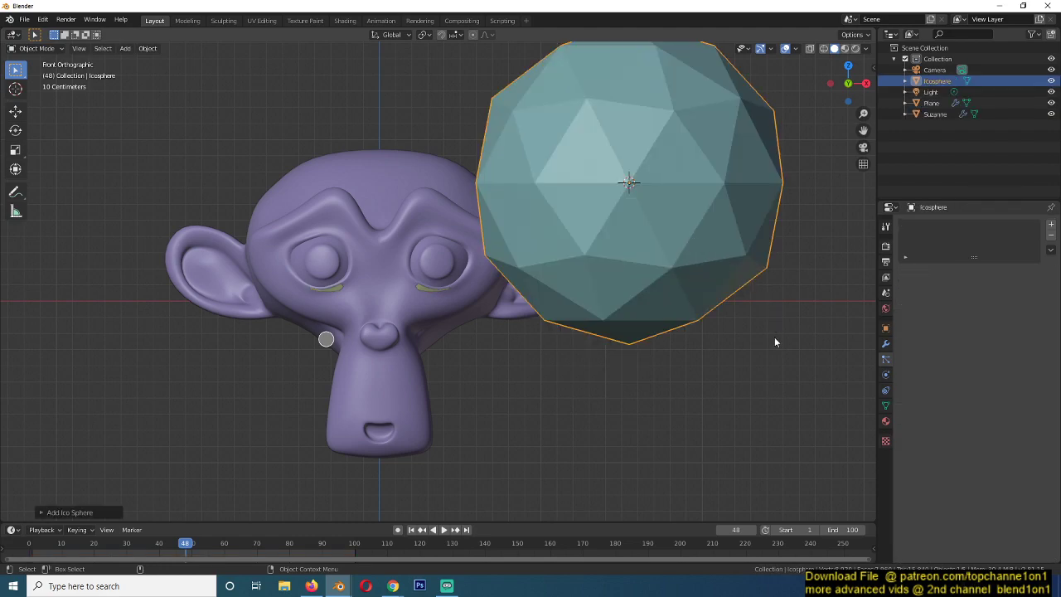
# Step: Pull the ico sphere's rear vertex about 1 m along Y with proportional editing to form a teardrop, working in top view
pyautogui.press('Tab')
pyautogui.press('Tab')
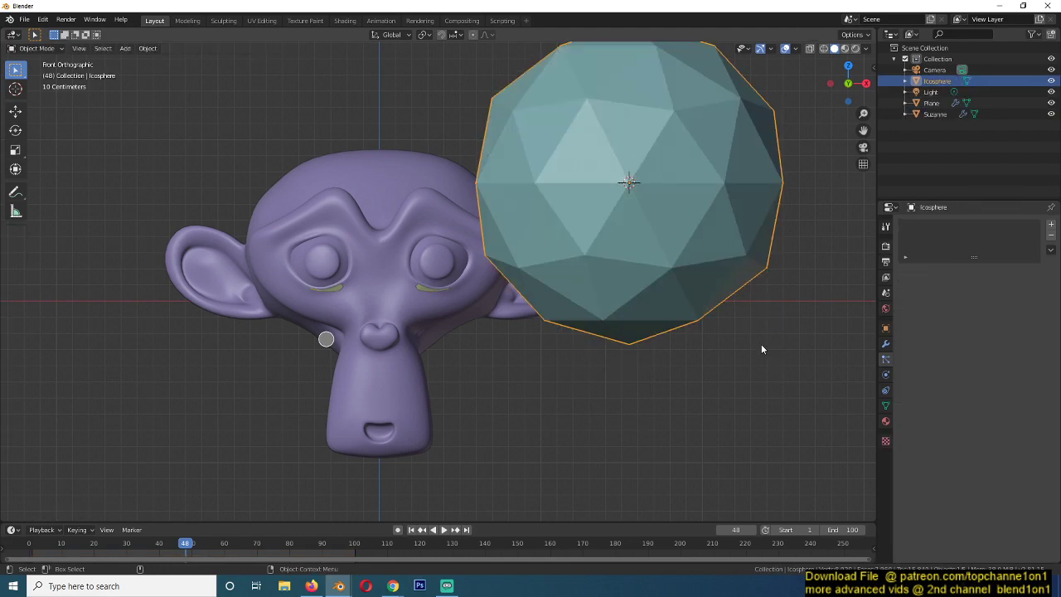
pyautogui.press('KP_7')
pyautogui.press('Tab')
pyautogui.hotkey('alt', 'a')
pyautogui.scroll(-4, 619, 132)
pyautogui.press('g')
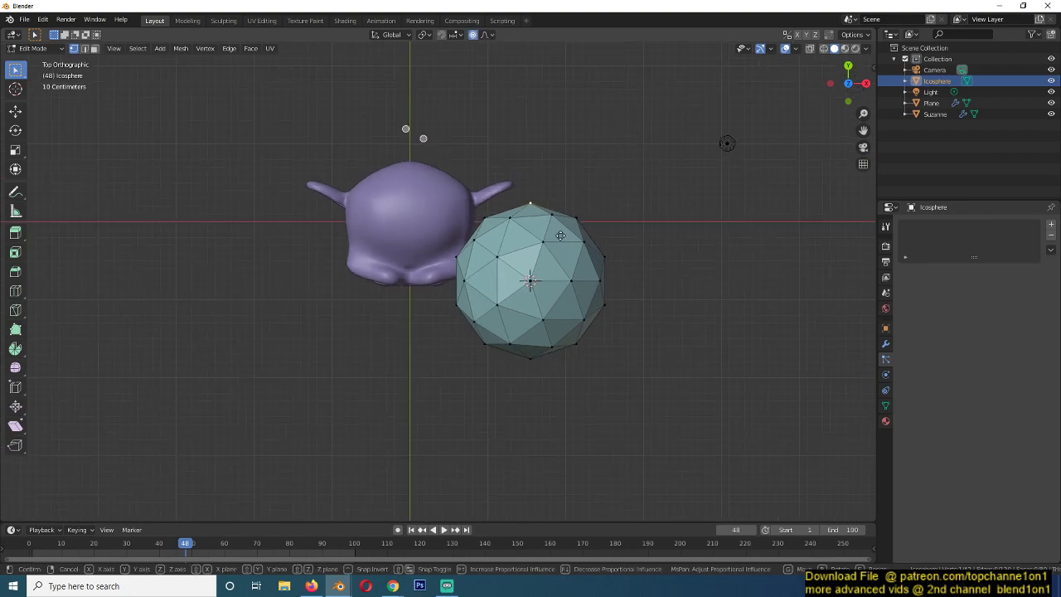
pyautogui.press('y')
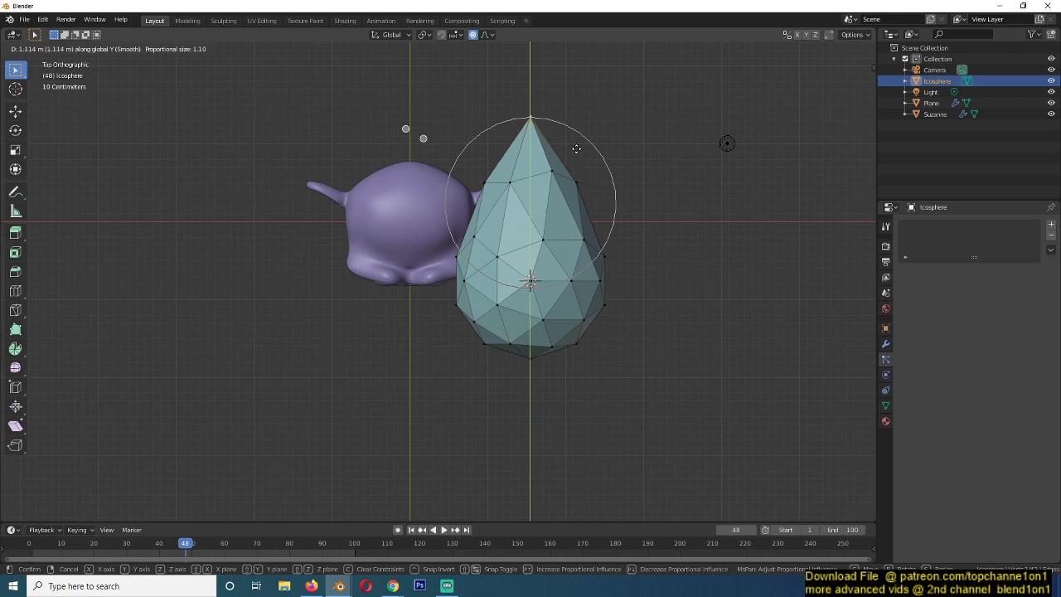
pyautogui.click(582, 162)
# Step: Return to Object Mode and shade the teardrop smooth
pyautogui.press('Tab')
pyautogui.moveTo(556, 262); pyautogui.dragTo(509, 140, button='middle')
pyautogui.rightClick(526, 186)
pyautogui.click(526, 186)
# Step: Flatten the teardrop's underside by raising its lowest vertex about 0.6 m along Z with a larger proportional editing radius
pyautogui.moveTo(575, 290); pyautogui.dragTo(546, 296, button='middle')
pyautogui.press('Tab')
pyautogui.press('g')
pyautogui.press('z')
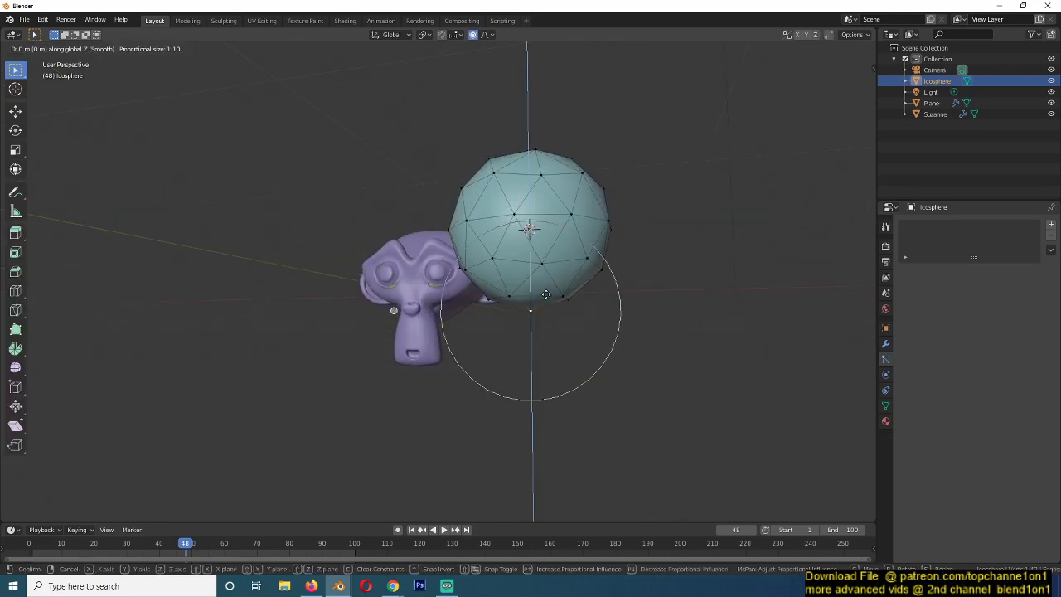
pyautogui.scroll(-2, 551, 273)
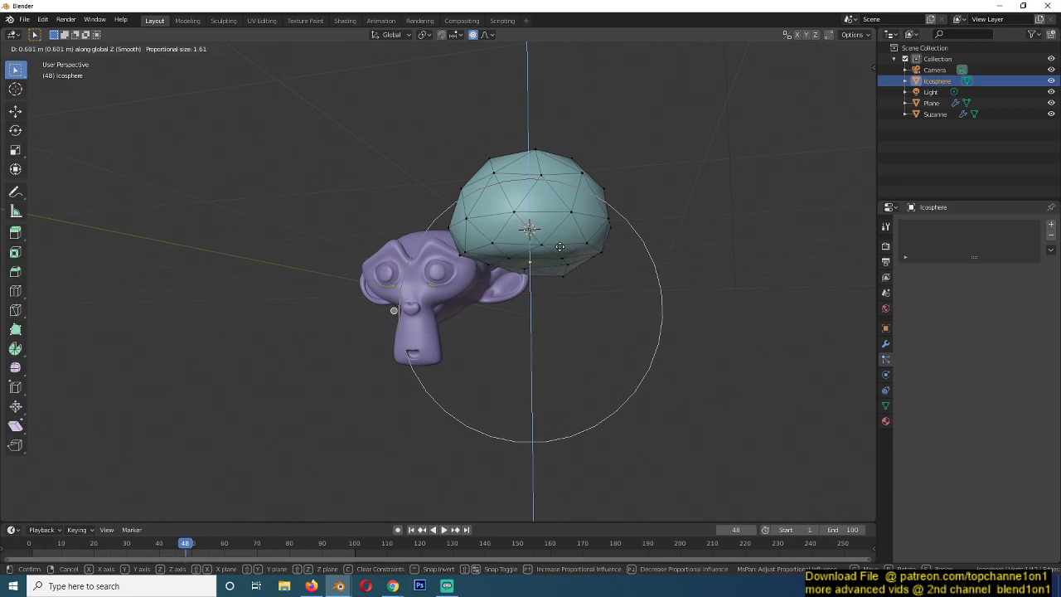
pyautogui.click(560, 250)
# Step: Raise the whole teardrop mesh about 0.42 m along Z in Edit Mode so its origin sits at the flat base
pyautogui.press('Tab')
pyautogui.moveTo(551, 267); pyautogui.dragTo(436, 287, button='middle')
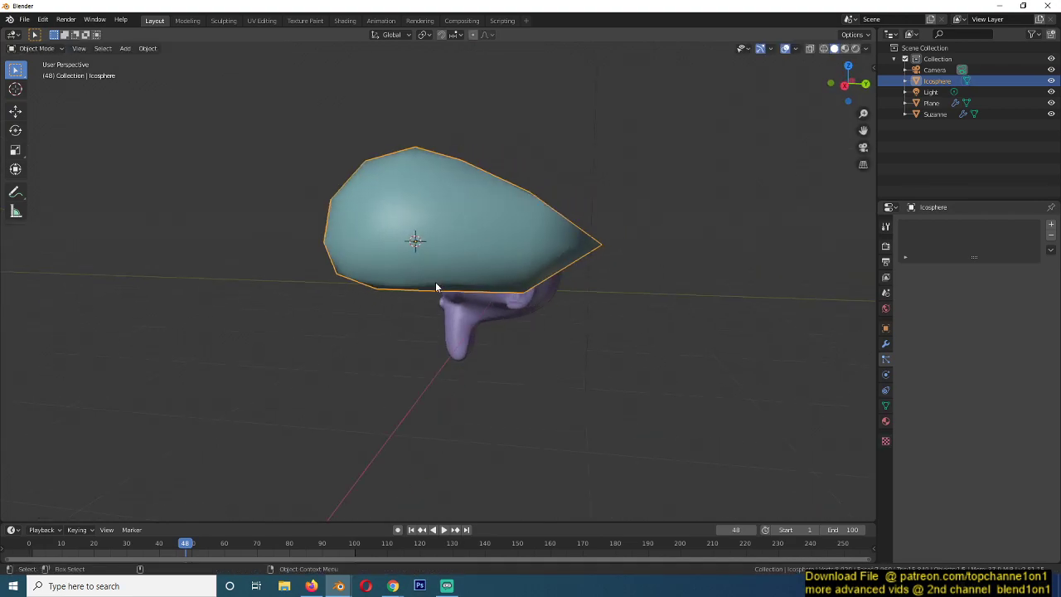
pyautogui.press('KP_1')
pyautogui.press('KP_3')
pyautogui.press('Tab')
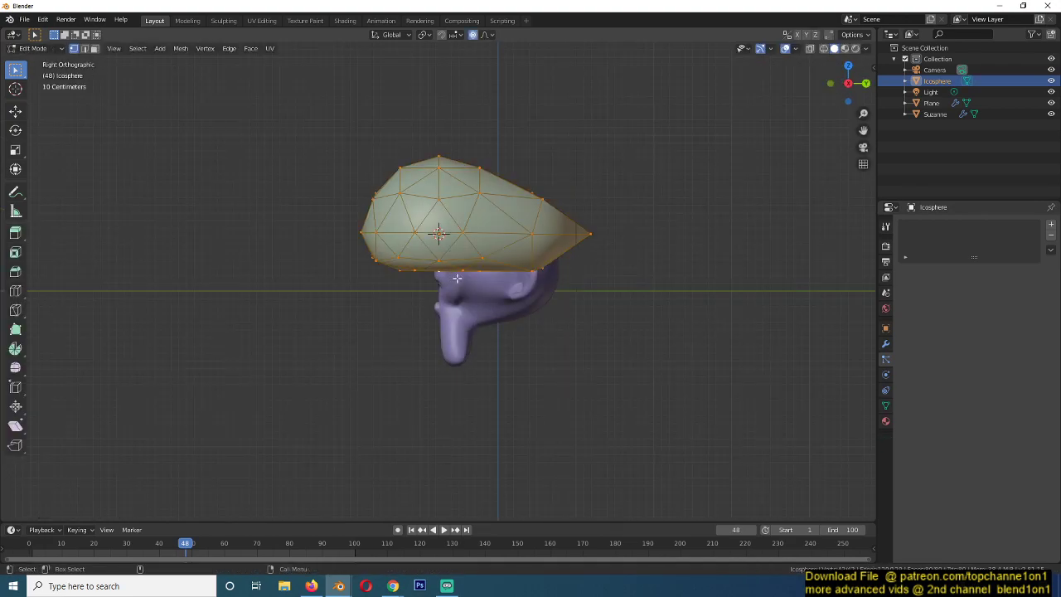
pyautogui.press('g')
pyautogui.press('z')
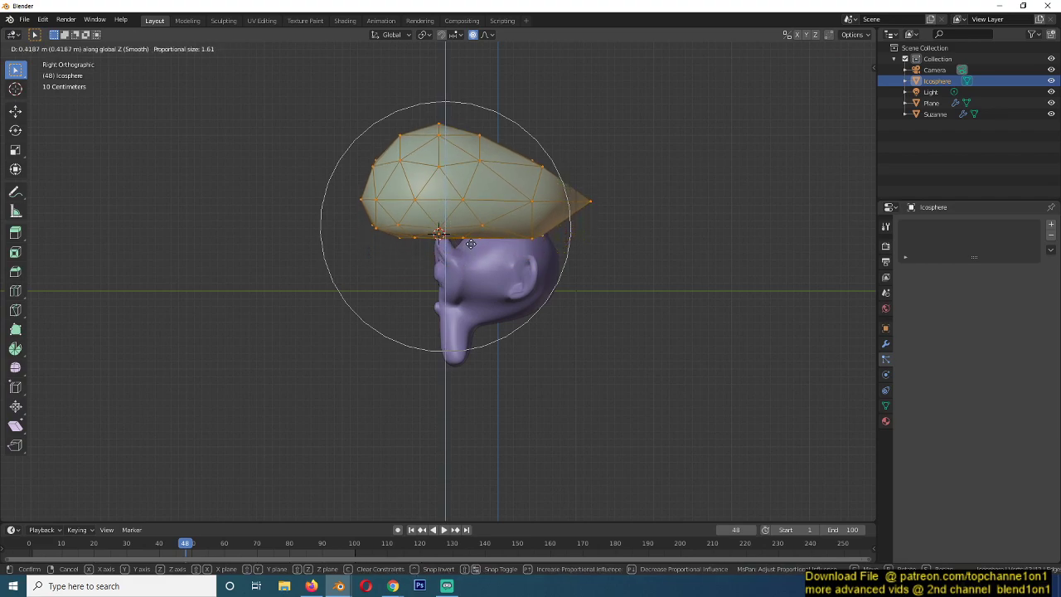
pyautogui.click(471, 243)
pyautogui.press('Tab')
# Step: Scale the teardrop object down to a small drop beside Suzanne's head
pyautogui.scroll(4, 442, 242)
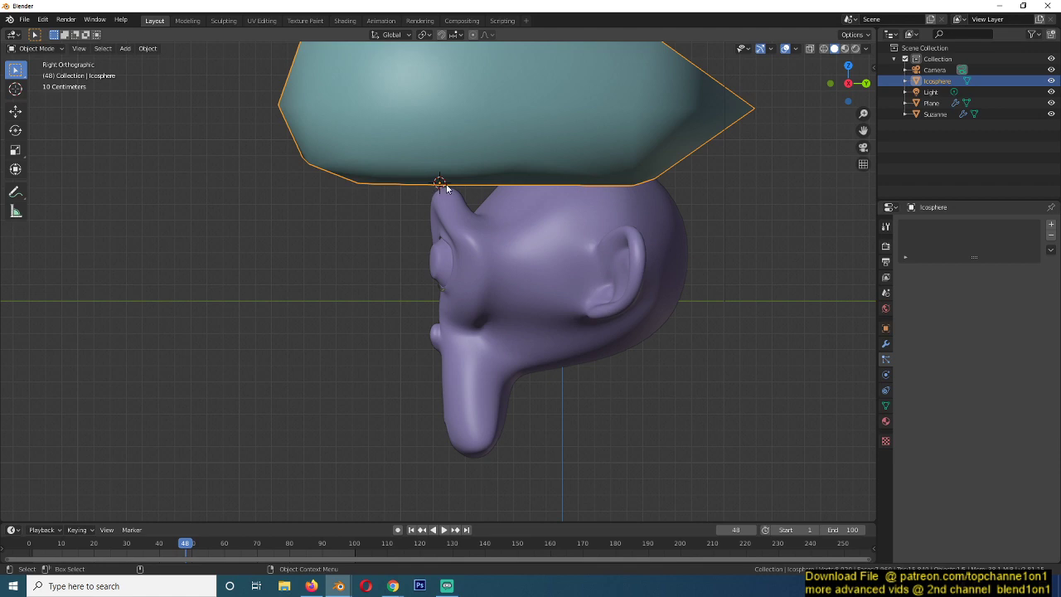
pyautogui.scroll(-3, 452, 264)
pyautogui.click(456, 269)
pyautogui.moveTo(456, 268); pyautogui.dragTo(623, 224, button='middle')
pyautogui.scroll(4, 538, 273)
pyautogui.scroll(-4, 623, 223)
pyautogui.click(621, 219)
pyautogui.press('s')
pyautogui.click(551, 254)
pyautogui.moveTo(552, 253); pyautogui.dragTo(509, 301, button='middle')
# Step: Render the emitter plane's particles as Object, with the Icosphere teardrop as the instance object
pyautogui.click(424, 336)
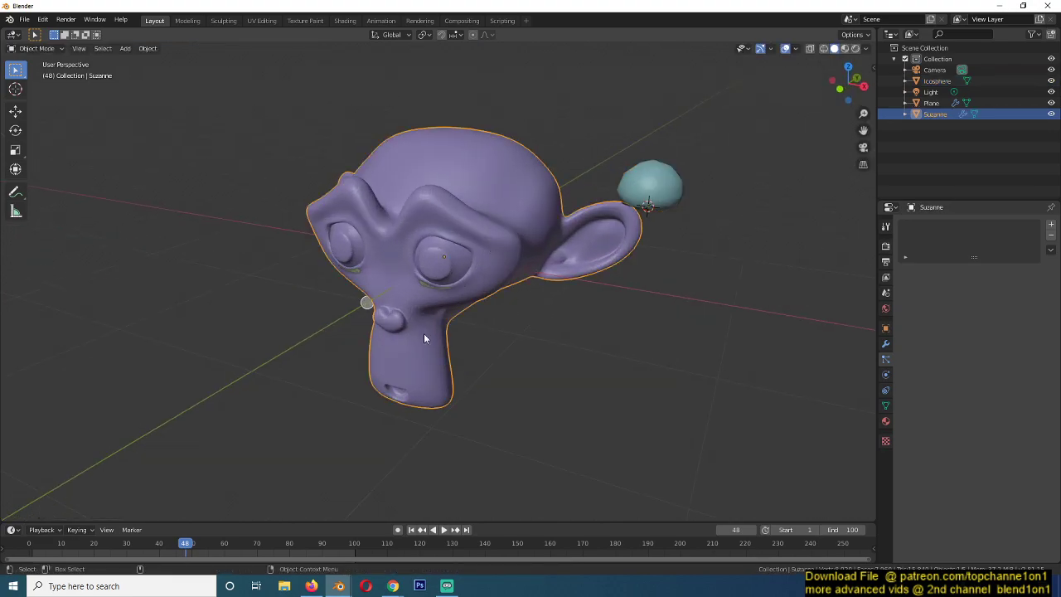
pyautogui.scroll(3, 415, 315)
pyautogui.click(424, 287)
pyautogui.scroll(-5, 924, 361)
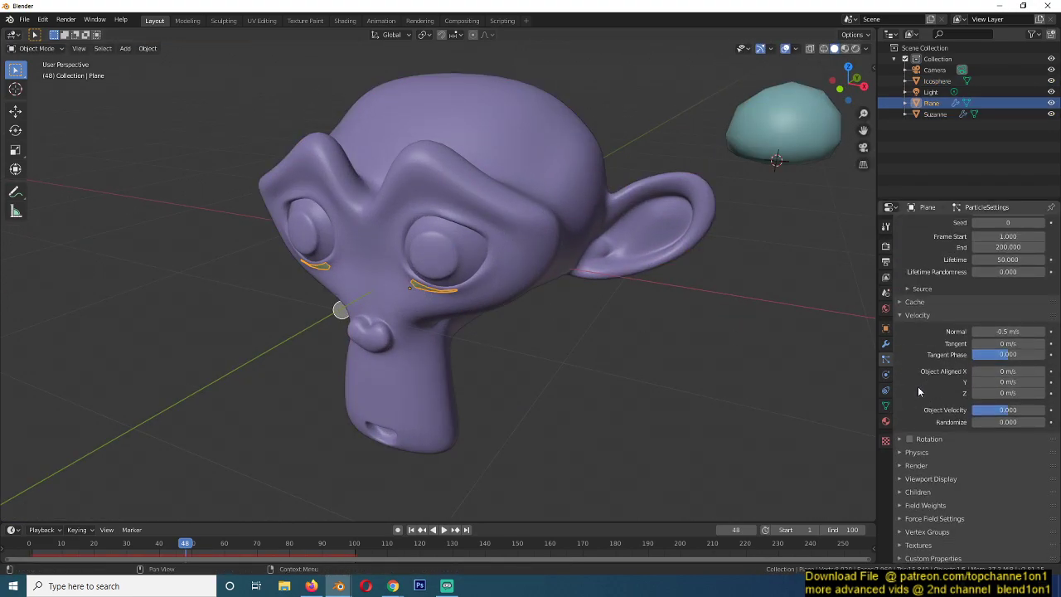
pyautogui.click(924, 464)
pyautogui.scroll(-3, 945, 477)
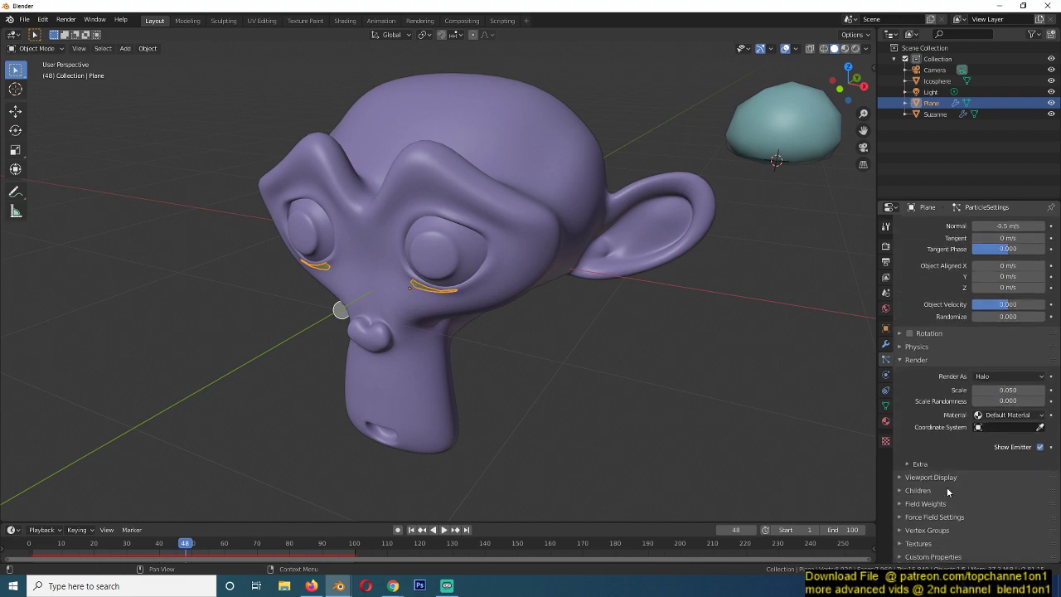
pyautogui.click(1032, 377)
pyautogui.click(994, 437)
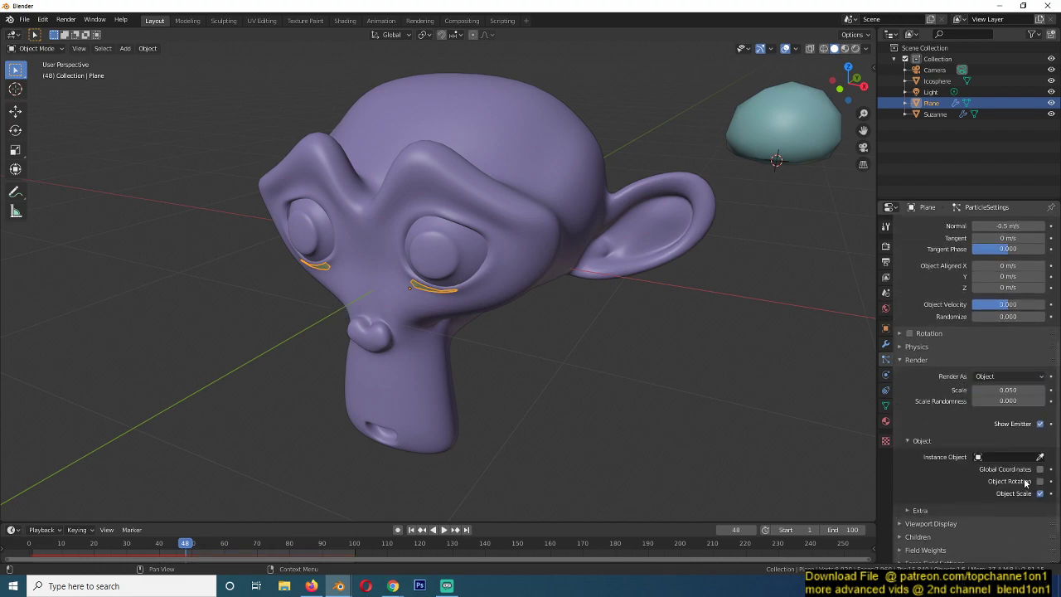
pyautogui.click(1040, 457)
pyautogui.click(753, 128)
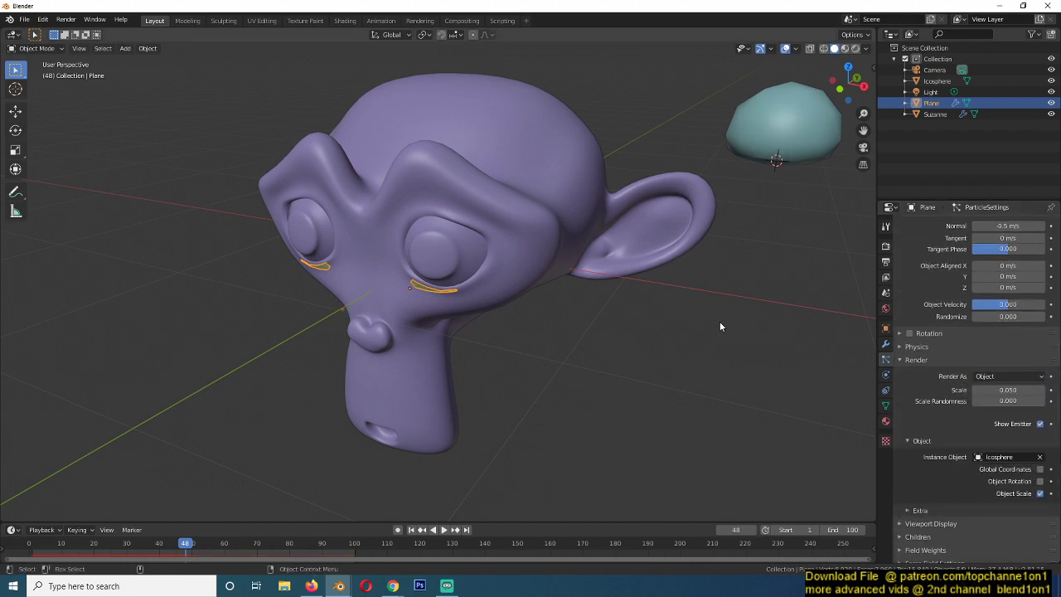
# Step: Play the animation from the first frame to check the instanced teardrop particles
pyautogui.press('space')
pyautogui.press('space')
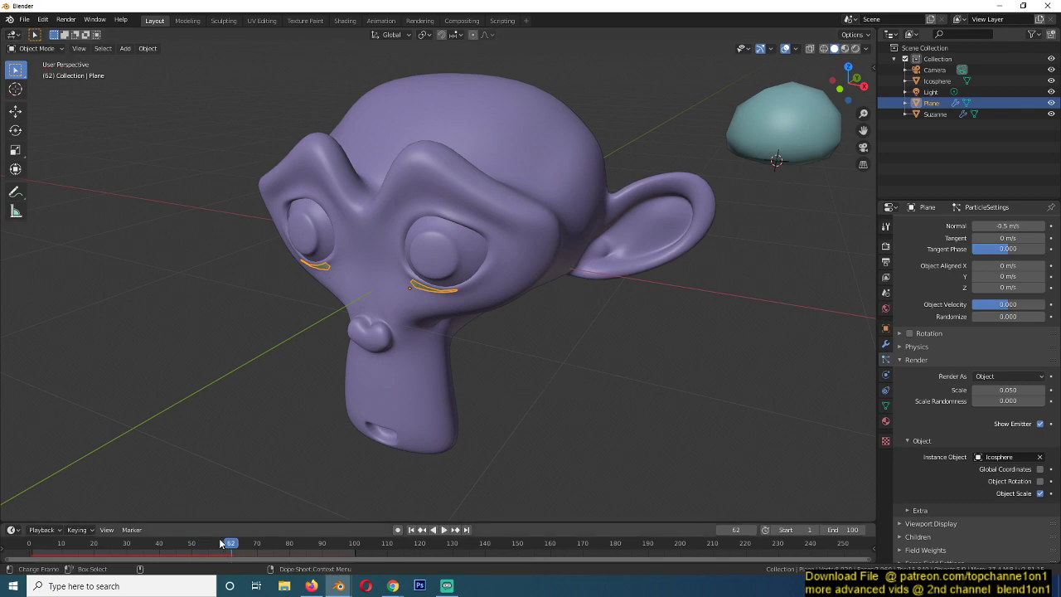
pyautogui.hotkey('shift', 'Left')
pyautogui.press('space')
pyautogui.press('space')
# Step: Set the particles' render scale to 0.160 and scale randomness to 0.440
pyautogui.moveTo(414, 415); pyautogui.dragTo(757, 155, button='middle')
pyautogui.moveTo(1006, 389); pyautogui.dragTo(1024, 401)
pyautogui.moveTo(457, 331); pyautogui.dragTo(512, 380, button='middle')
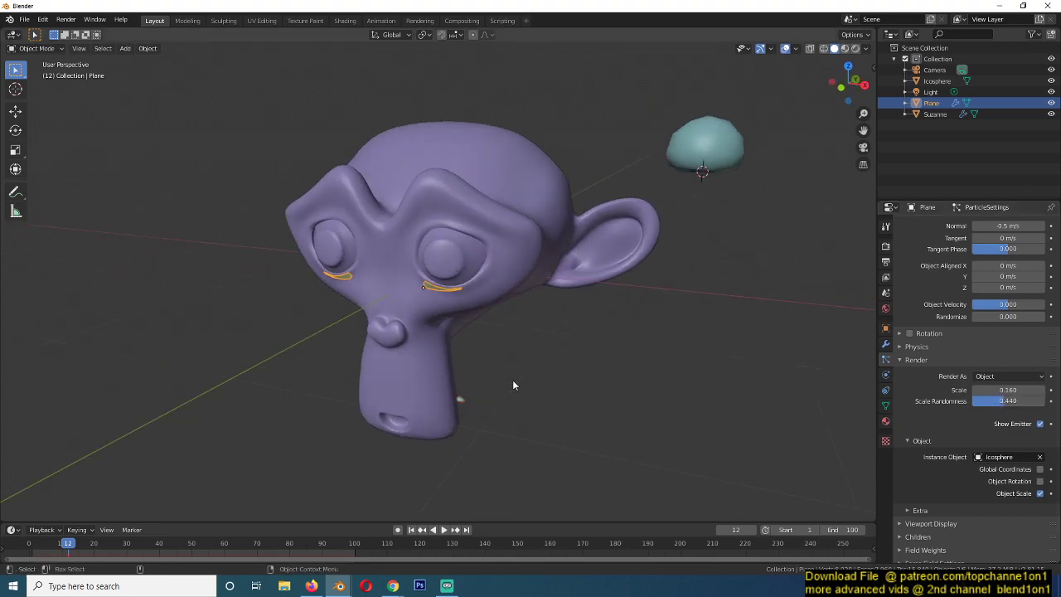
# Step: Play back and scrub the early frames from several angles to inspect how the instanced teardrops are oriented on Suzanne's face
pyautogui.scroll(3, 512, 379)
pyautogui.press('space')
pyautogui.press('space')
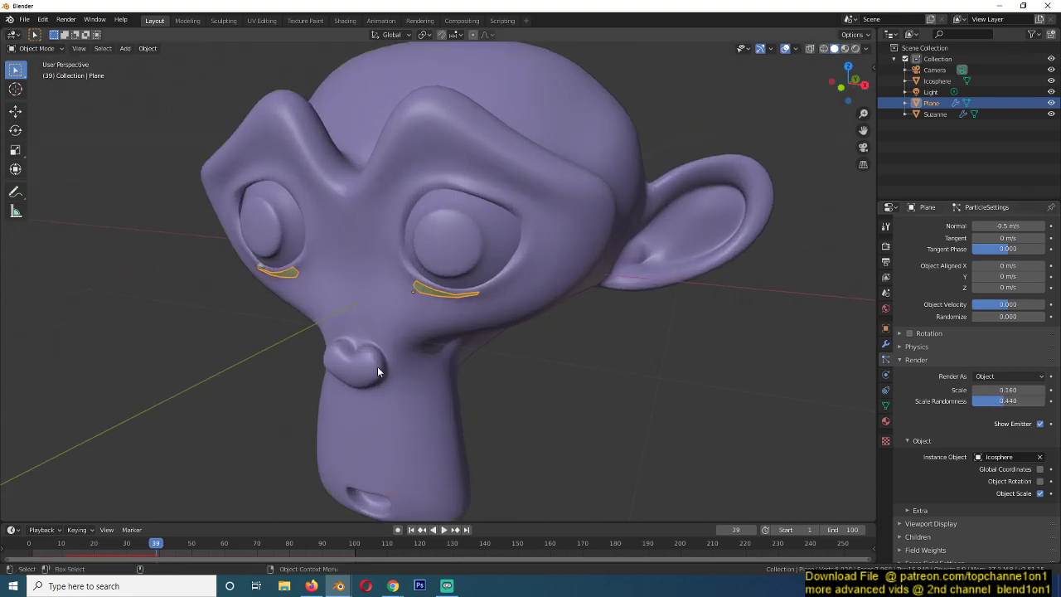
pyautogui.moveTo(110, 547); pyautogui.dragTo(55, 546)
pyautogui.moveTo(241, 358); pyautogui.dragTo(144, 288, button='middle')
pyautogui.press('space')
pyautogui.press('space')
pyautogui.moveTo(232, 310); pyautogui.dragTo(530, 377, button='middle')
pyautogui.moveTo(72, 549)
pyautogui.mouseDown()
pyautogui.moveTo(97, 549)
pyautogui.moveTo(78, 549)
pyautogui.mouseUp()
pyautogui.press('space')
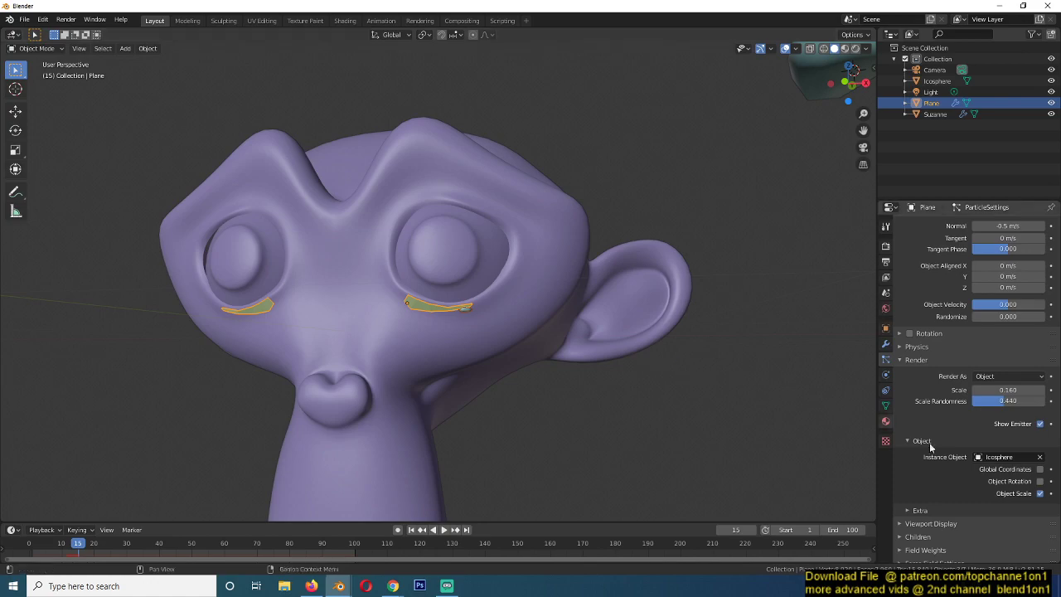
# Step: Enable Object Rotation for the particle instances and rotate the teardrop object 90° about the global X axis
pyautogui.scroll(-2, 1025, 492)
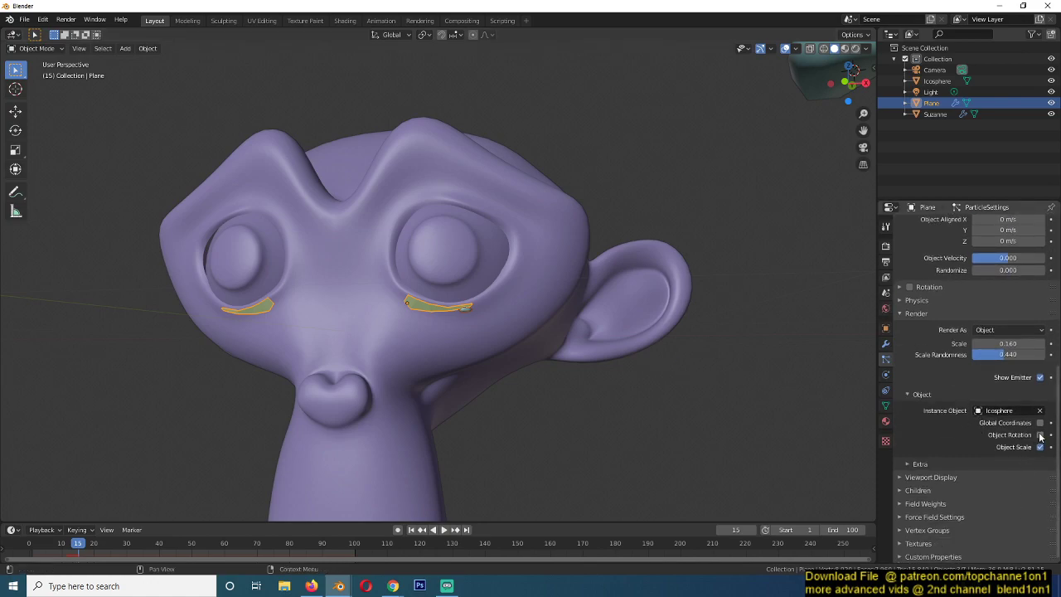
pyautogui.click(1040, 435)
pyautogui.scroll(-5, 782, 347)
pyautogui.scroll(4, 593, 231)
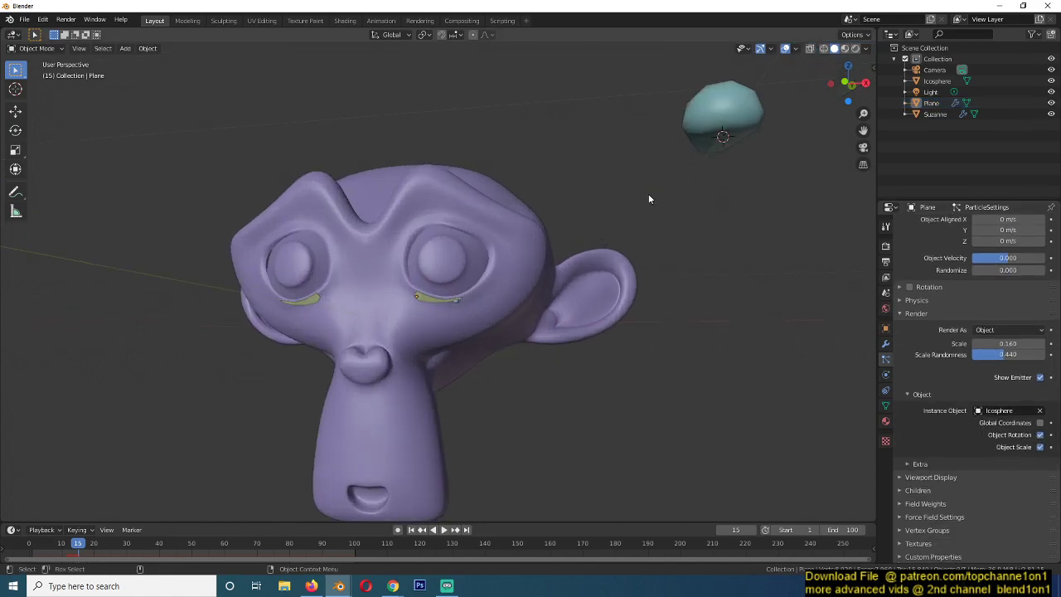
pyautogui.click(684, 163)
pyautogui.write('r')
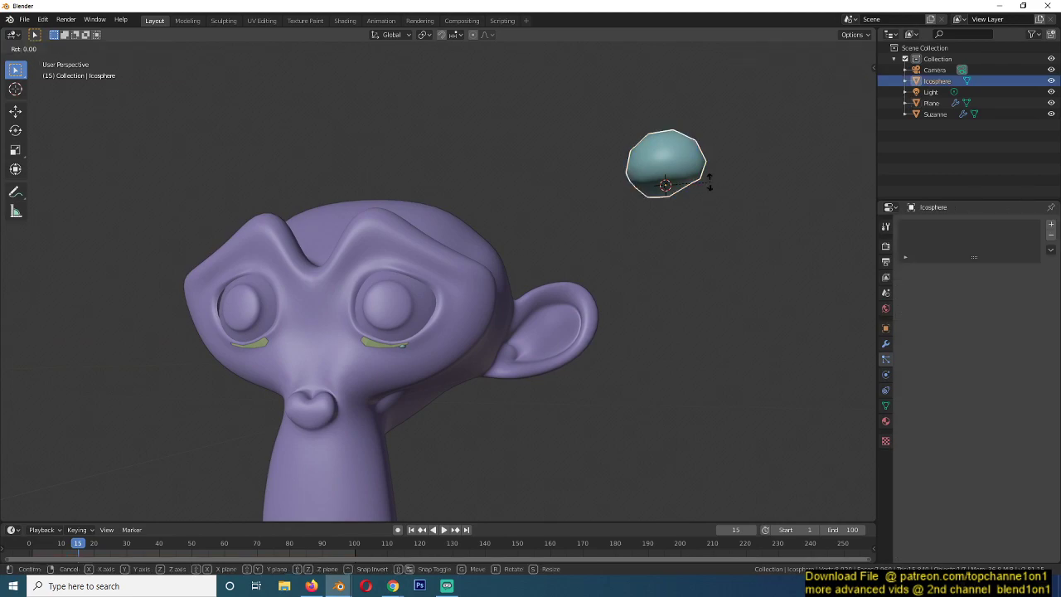
pyautogui.write('x90')
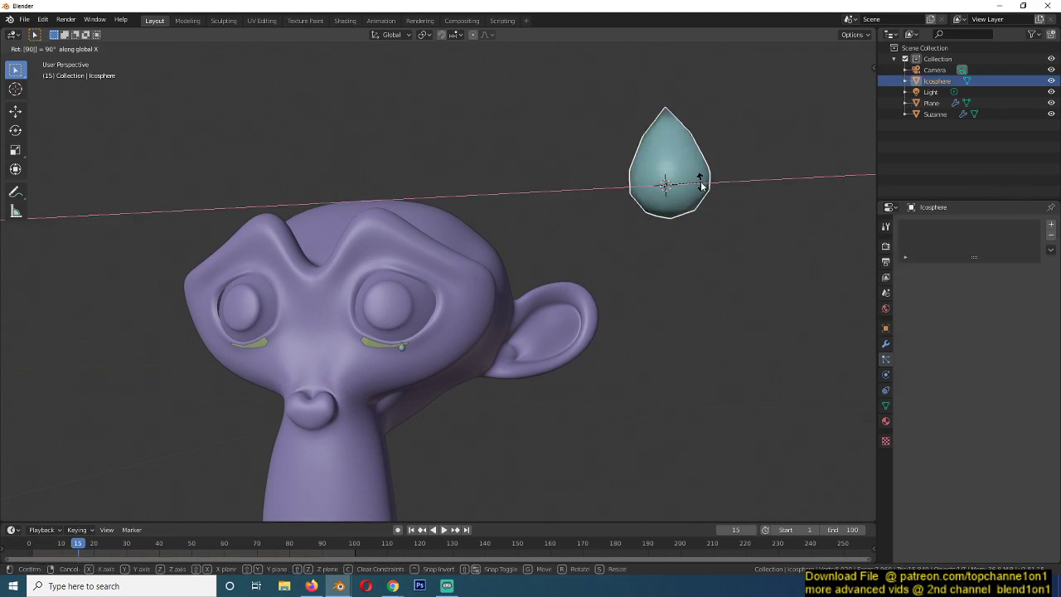
pyautogui.click(701, 186)
# Step: Play the animation around Suzanne's face to check the rotated teardrop particles
pyautogui.moveTo(700, 186); pyautogui.dragTo(510, 262, button='middle')
pyautogui.press('space')
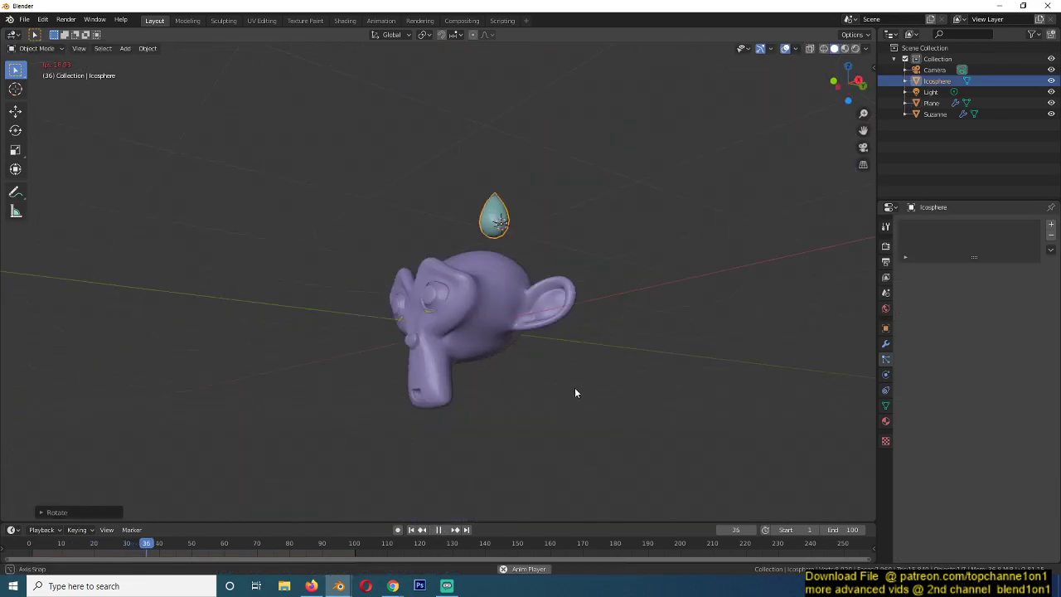
pyautogui.moveTo(577, 388); pyautogui.dragTo(522, 400, button='middle')
pyautogui.scroll(4, 522, 400)
pyautogui.keyDown('shift'); pyautogui.moveTo(449, 422); pyautogui.dragTo(428, 343, button='middle'); pyautogui.keyUp('shift')
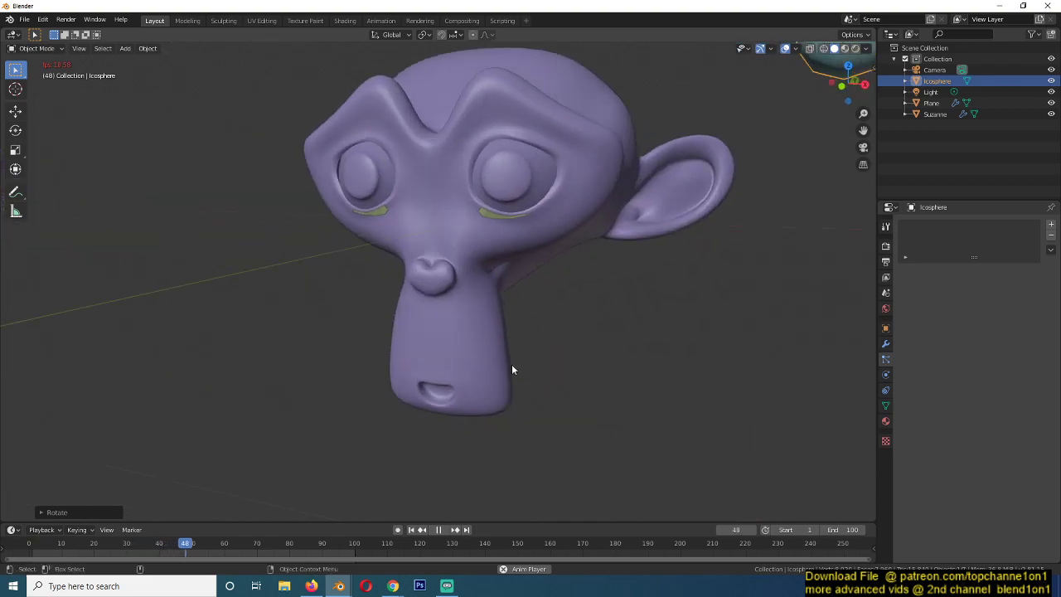
pyautogui.press('space')
# Step: With proportional editing off, extrude the inner end of the emitter plane under Suzanne's right eye toward the inner eye corner and widen it
pyautogui.scroll(5, 414, 323)
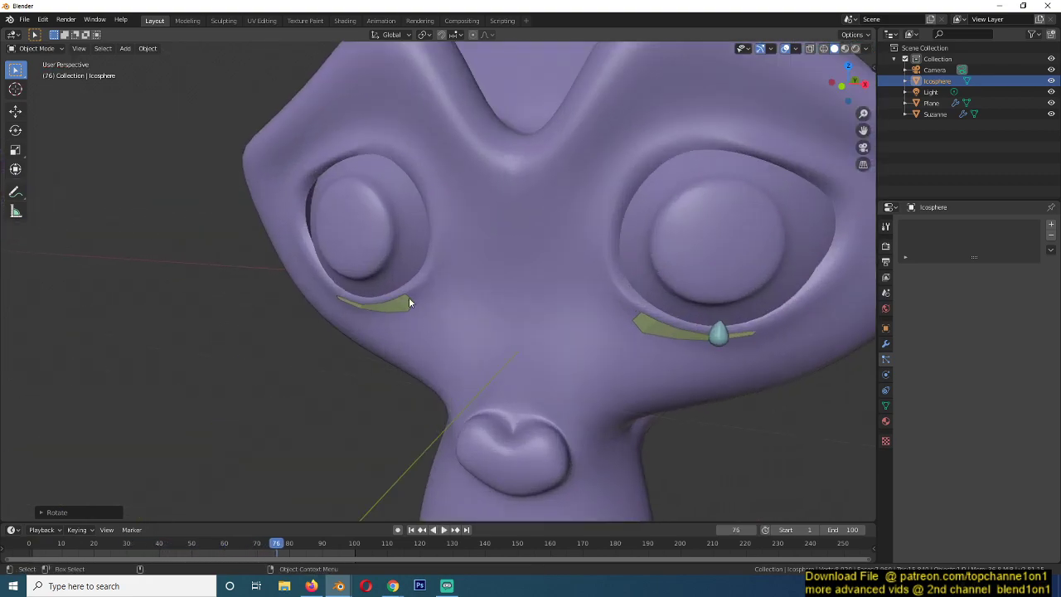
pyautogui.click(405, 300)
pyautogui.press('Tab')
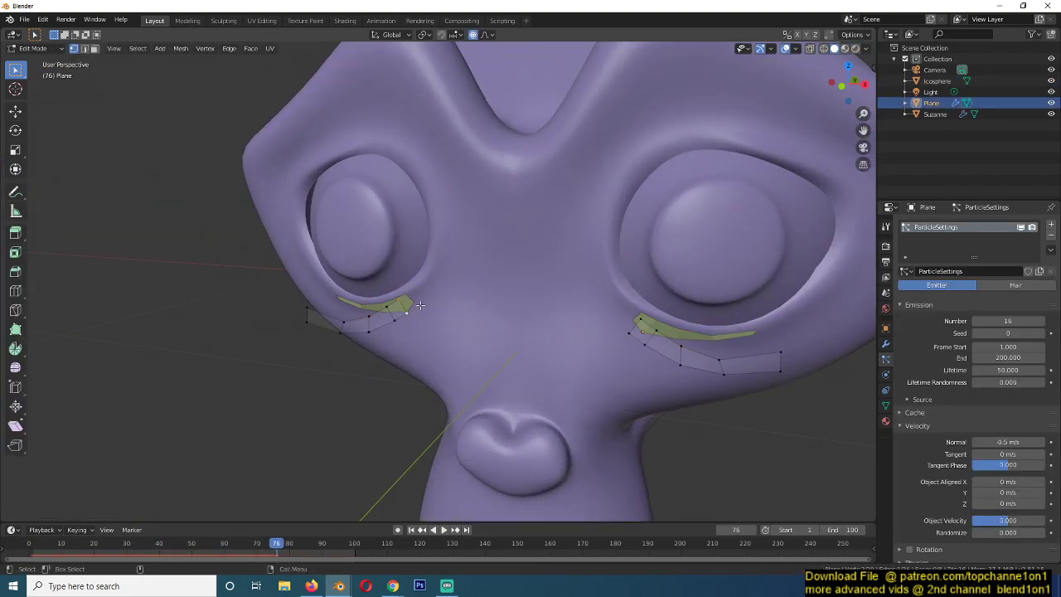
pyautogui.press('e')
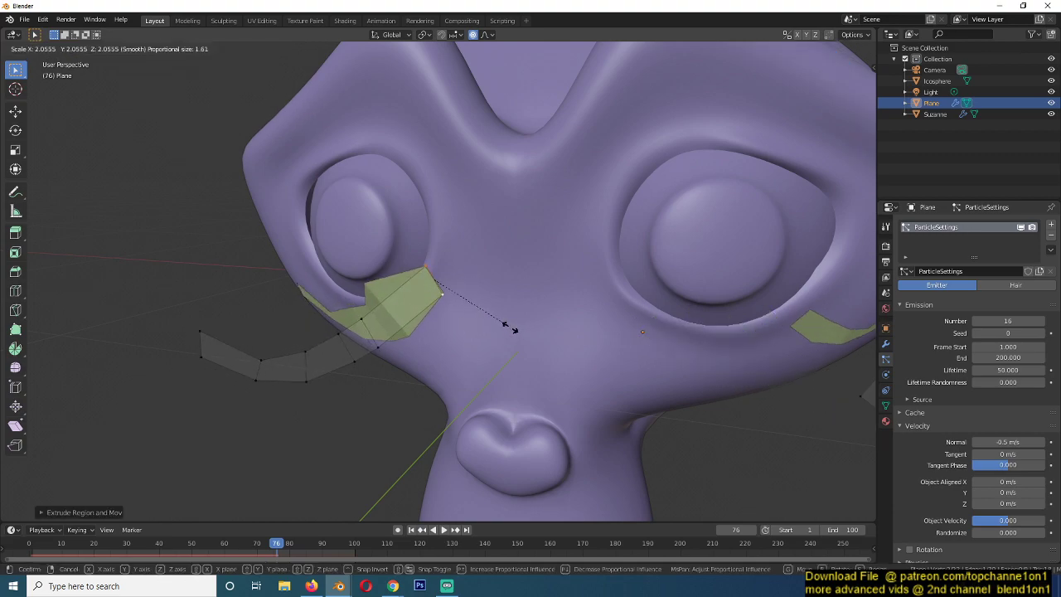
pyautogui.click(473, 326)
pyautogui.press('s')
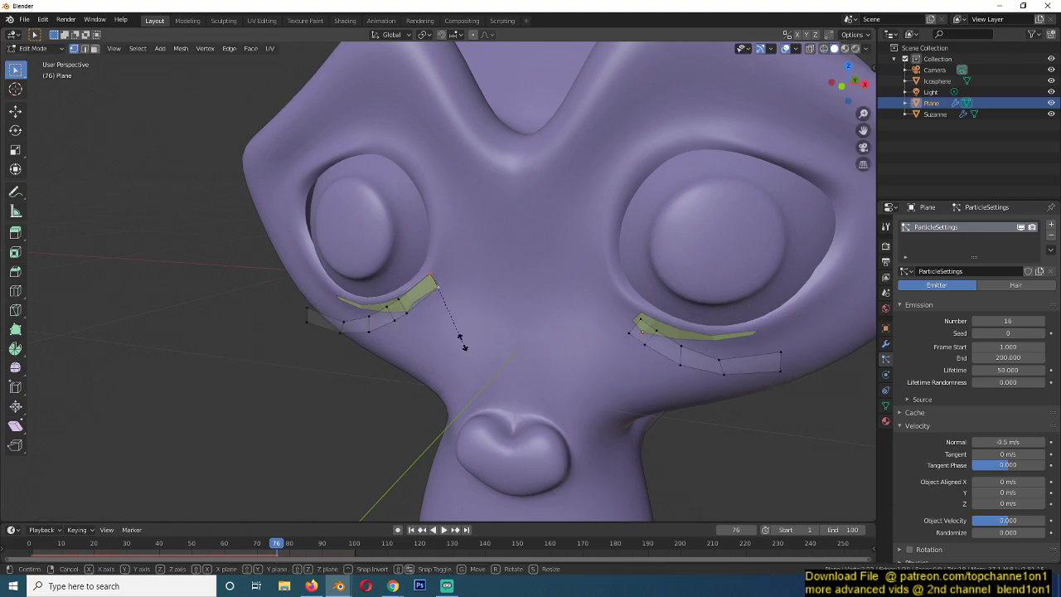
pyautogui.click(538, 385)
pyautogui.press('Tab')
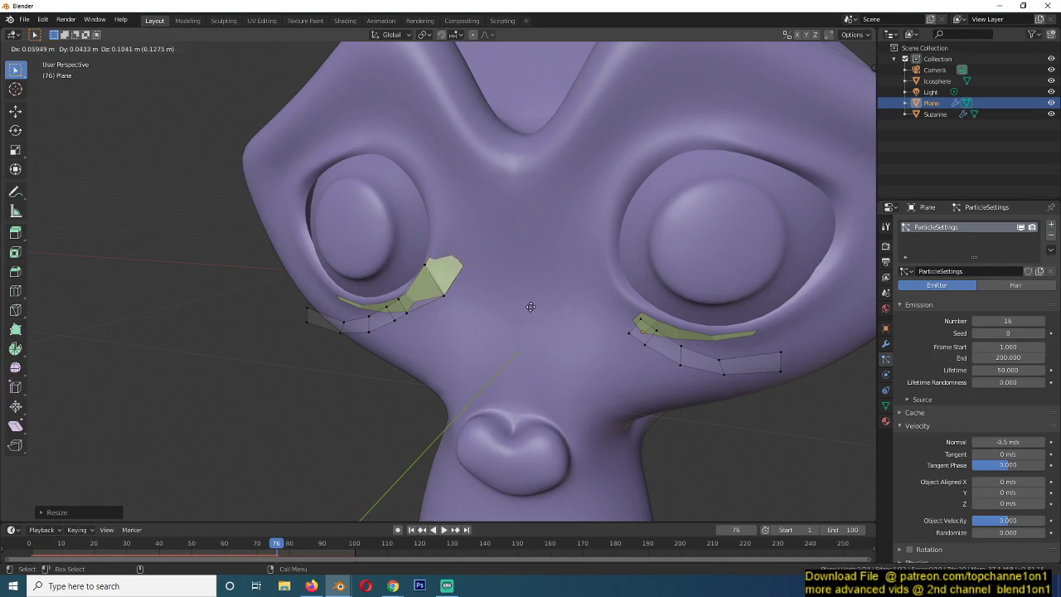
# Step: Move the extruded emitter vertices along the Y axis so the new section lies against Suzanne's face
pyautogui.press('Tab')
pyautogui.moveTo(456, 341); pyautogui.dragTo(330, 339, button='middle')
pyautogui.press('Tab')
pyautogui.press('Tab')
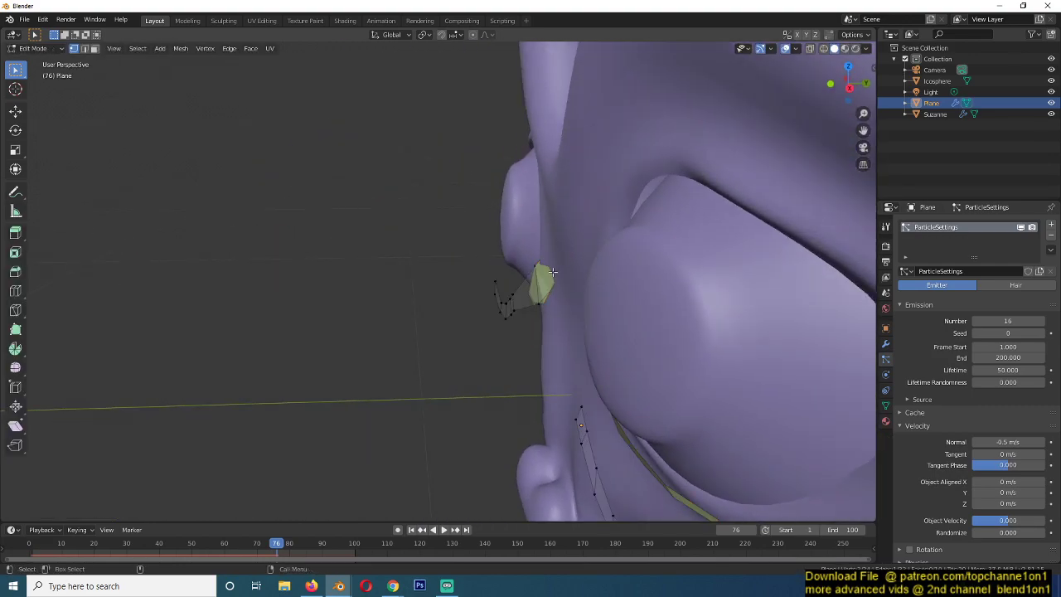
pyautogui.press('a')
pyautogui.click(560, 267)
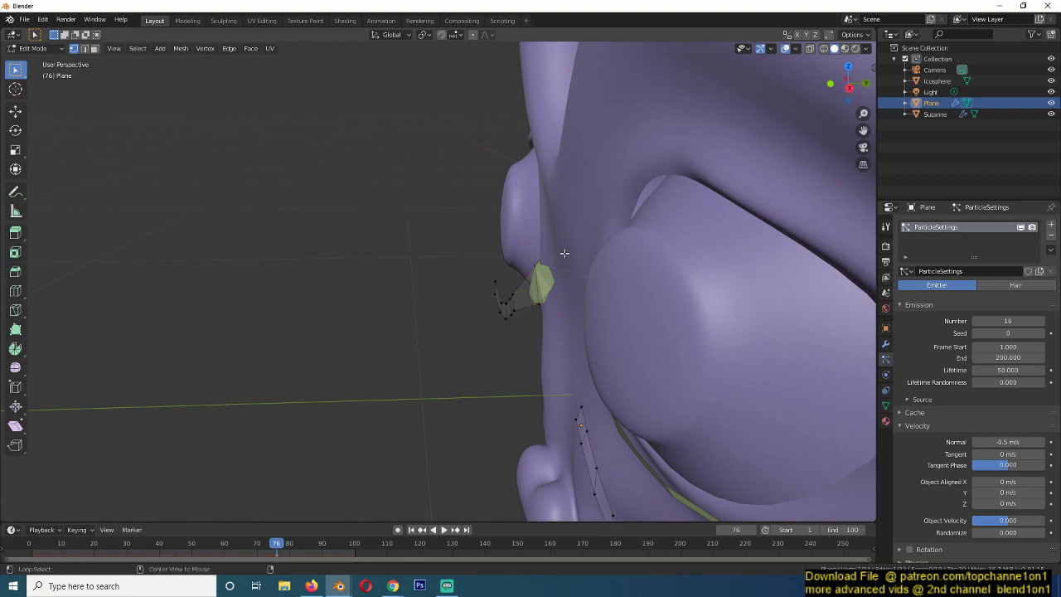
pyautogui.press('g')
pyautogui.press('y')
pyautogui.click(582, 255)
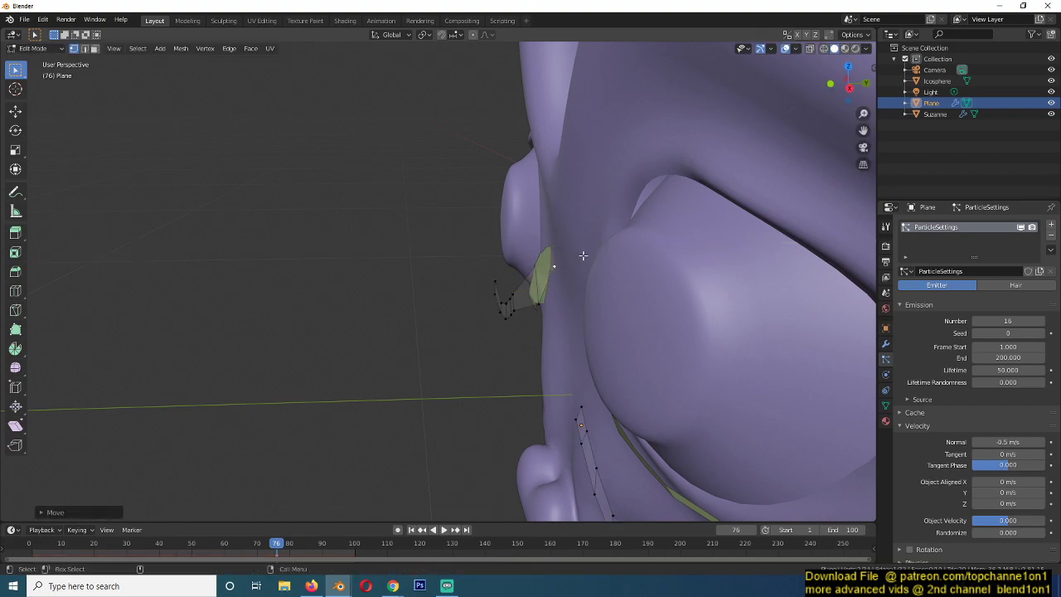
pyautogui.press('g')
pyautogui.press('y')
pyautogui.click(581, 254)
pyautogui.press('Tab')
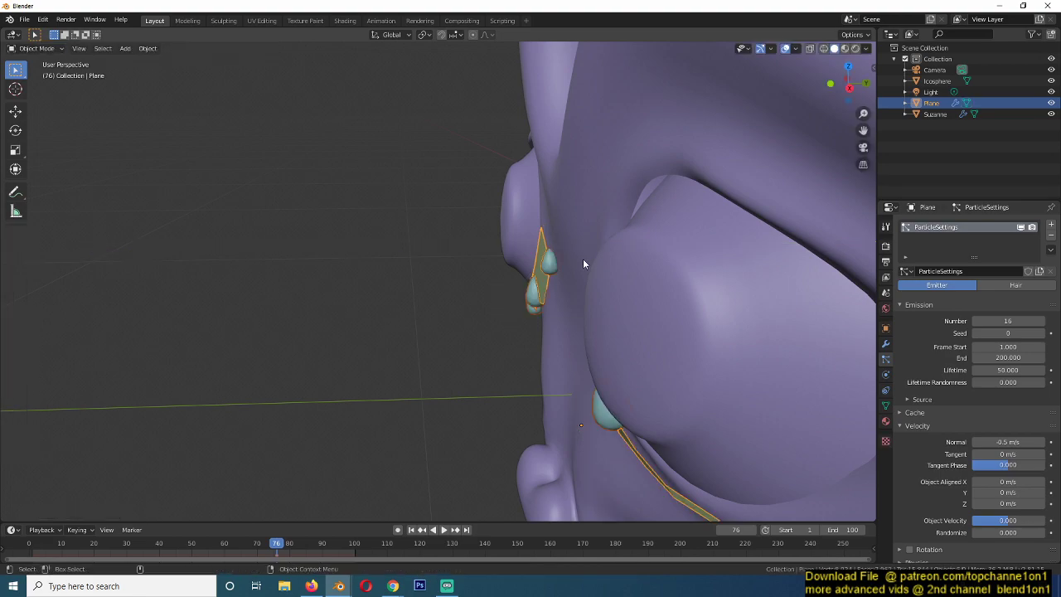
# Step: Play the animation and view the face from both sides to check the tears falling from the extended emitter
pyautogui.moveTo(582, 260); pyautogui.dragTo(589, 290, button='middle')
pyautogui.press('space')
pyautogui.scroll(2, 645, 251)
pyautogui.hotkey('alt', 'a')
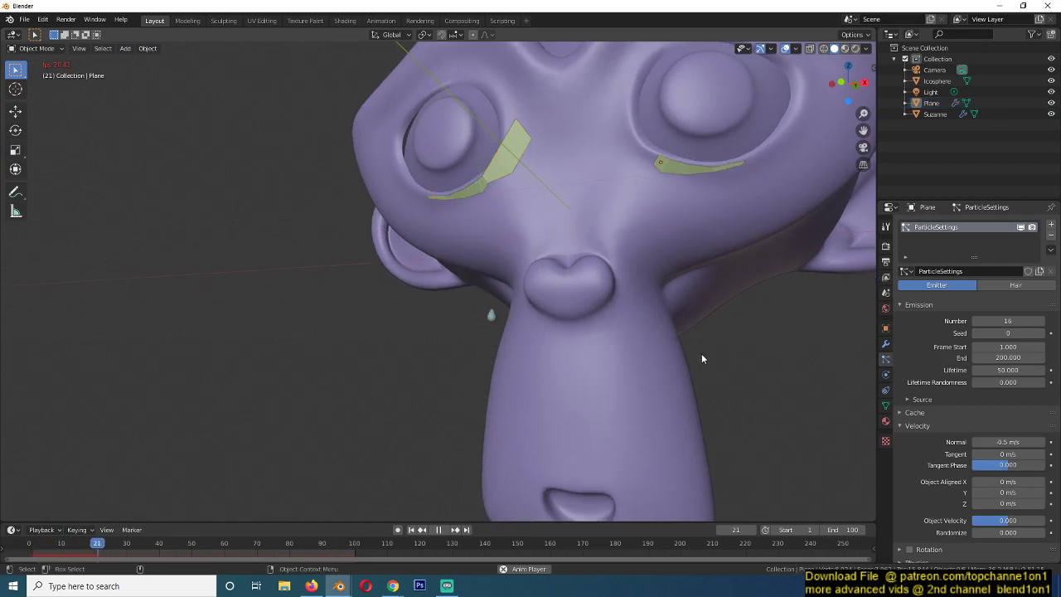
pyautogui.moveTo(700, 353); pyautogui.dragTo(792, 266, button='middle')
pyautogui.moveTo(438, 323); pyautogui.dragTo(467, 414, button='middle')
pyautogui.scroll(-3, 483, 343)
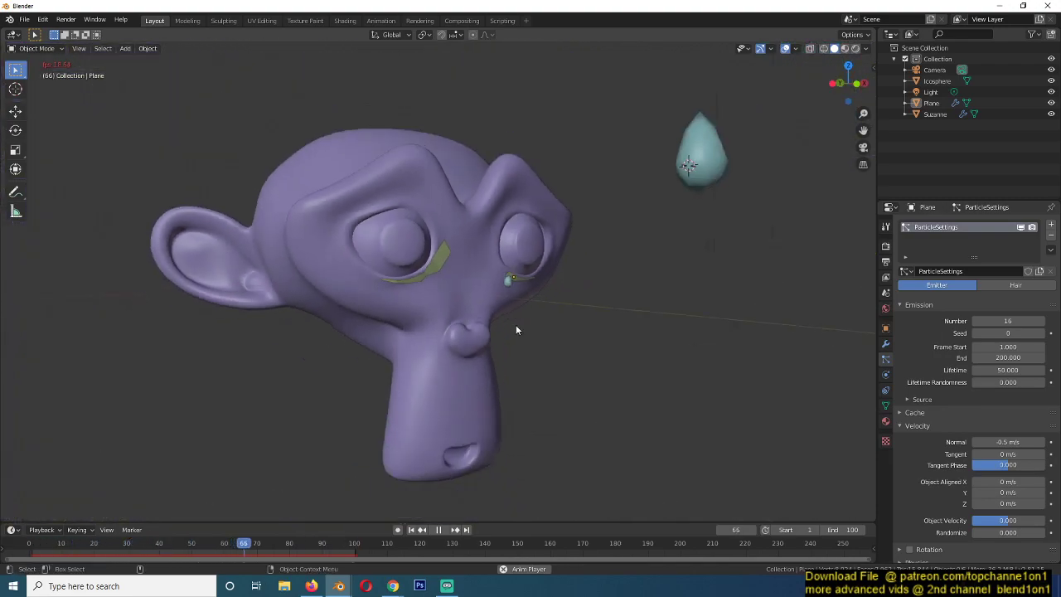
pyautogui.moveTo(519, 326); pyautogui.dragTo(450, 339, button='middle')
pyautogui.scroll(2, 580, 307)
pyautogui.moveTo(580, 308); pyautogui.dragTo(263, 307, button='middle')
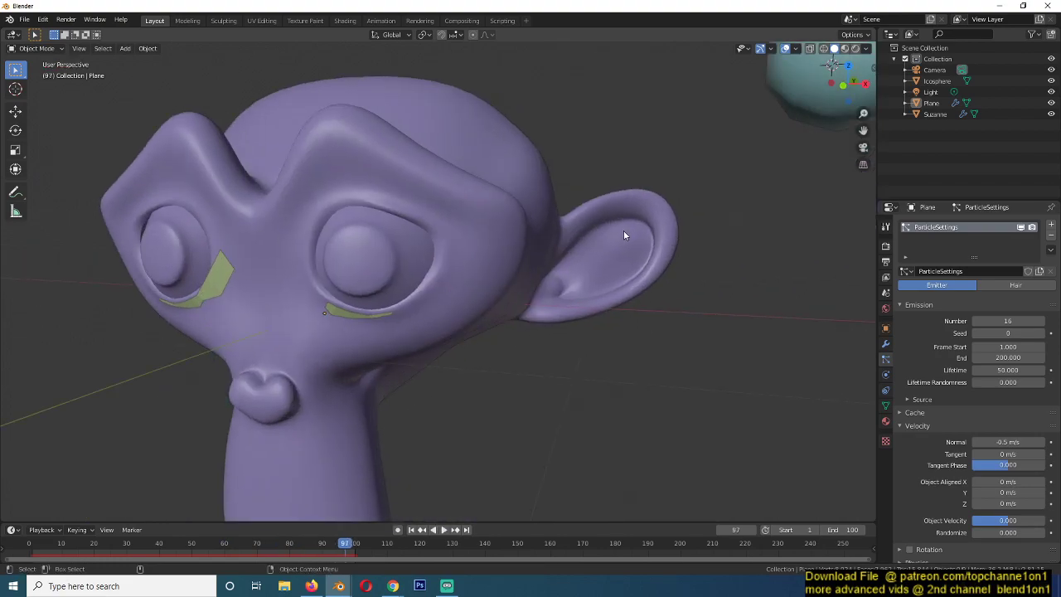
# Step: Add a new material to the teardrop object
pyautogui.scroll(-3, 702, 156)
pyautogui.click(653, 161)
pyautogui.click(885, 421)
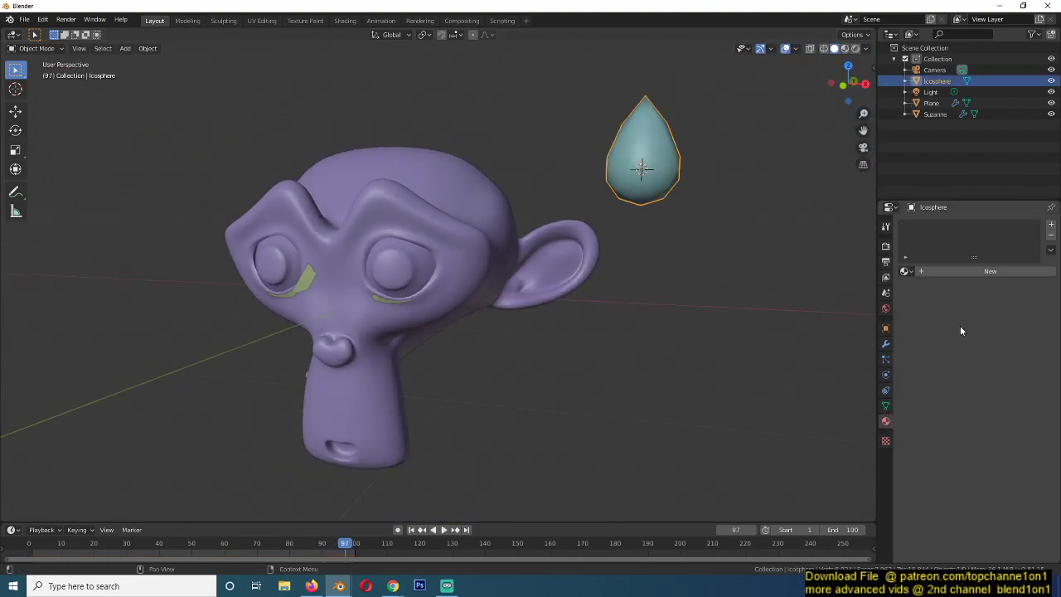
pyautogui.click(966, 271)
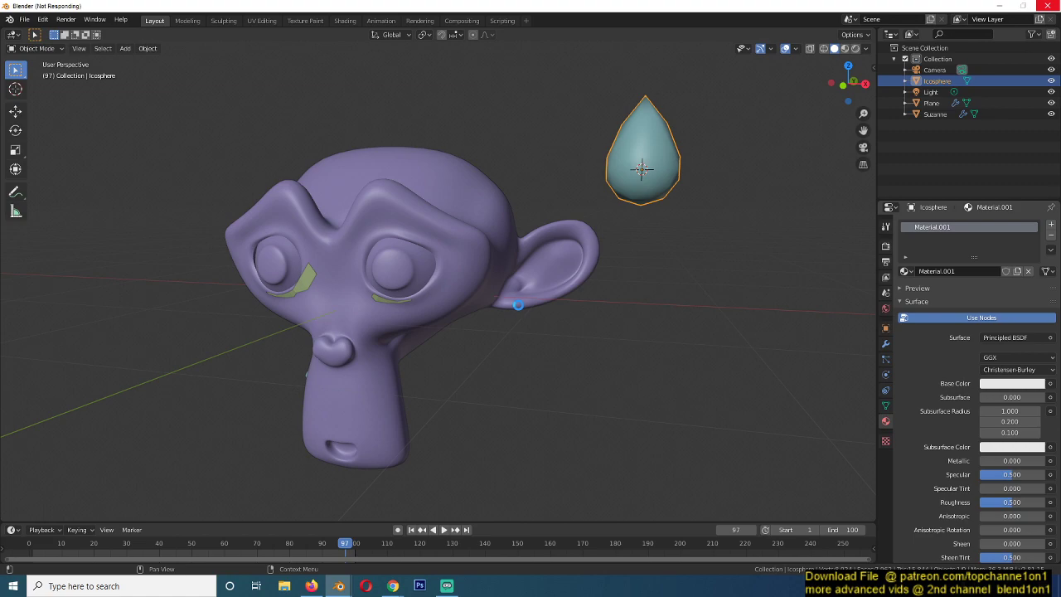
# Step: Select Suzanne, switch to the Shading workspace and give her a new material
pyautogui.click(489, 271)
pyautogui.scroll(-8, 485, 285)
pyautogui.scroll(7, 505, 287)
pyautogui.moveTo(515, 288); pyautogui.dragTo(468, 379, button='middle')
pyautogui.scroll(4, 497, 269)
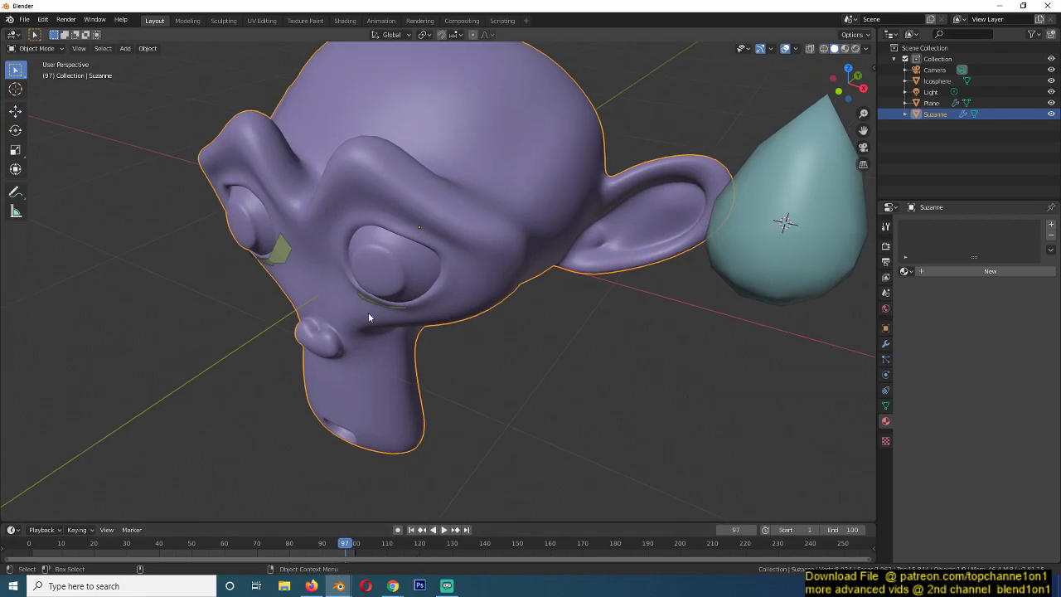
pyautogui.moveTo(390, 277); pyautogui.dragTo(520, 233, button='middle')
pyautogui.scroll(-2, 368, 339)
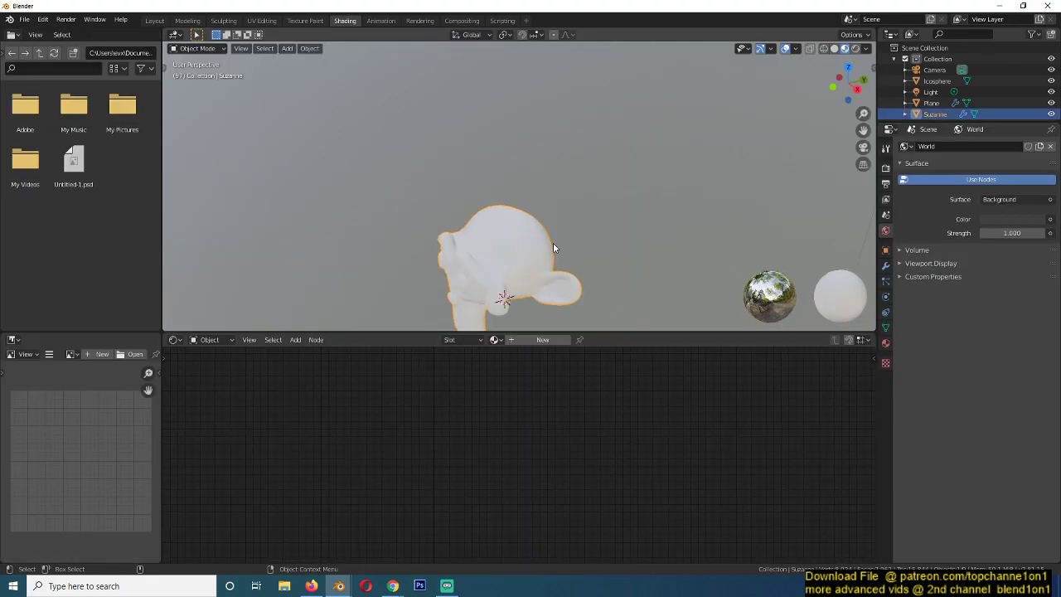
pyautogui.press('KP_Decimal')
pyautogui.scroll(6, 553, 246)
pyautogui.moveTo(516, 260); pyautogui.dragTo(611, 215, button='middle')
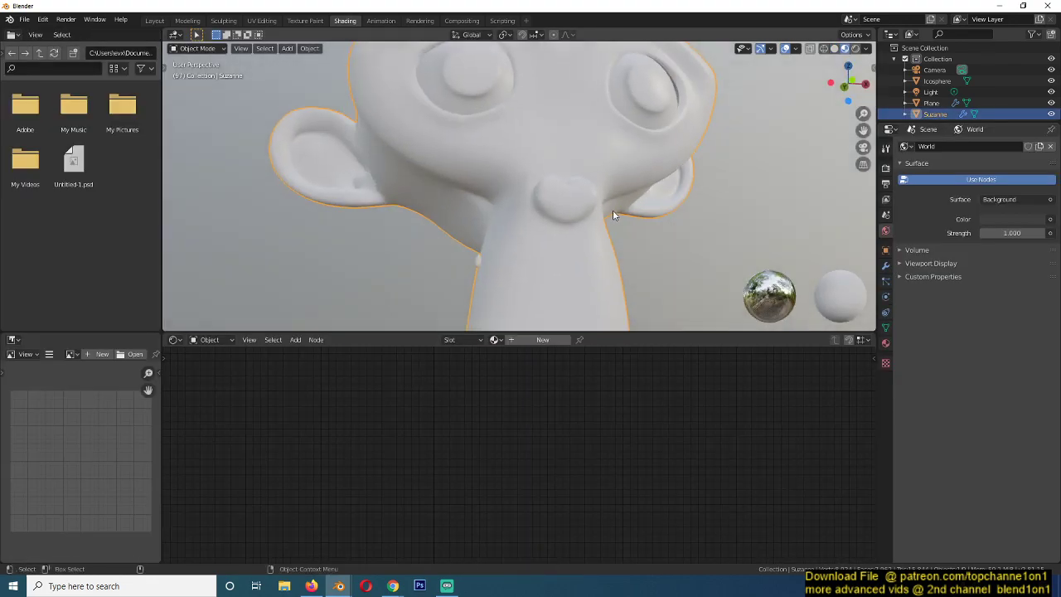
pyautogui.scroll(-2, 590, 224)
pyautogui.click(554, 339)
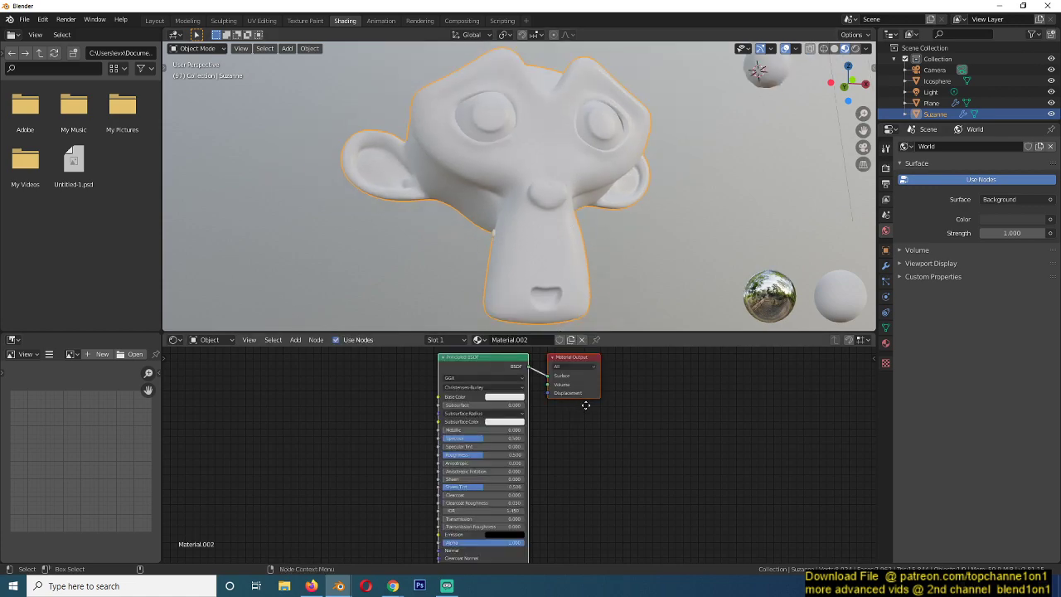
# Step: Set the base color of Suzanne's material to a pale peach skin tone
pyautogui.click(560, 424)
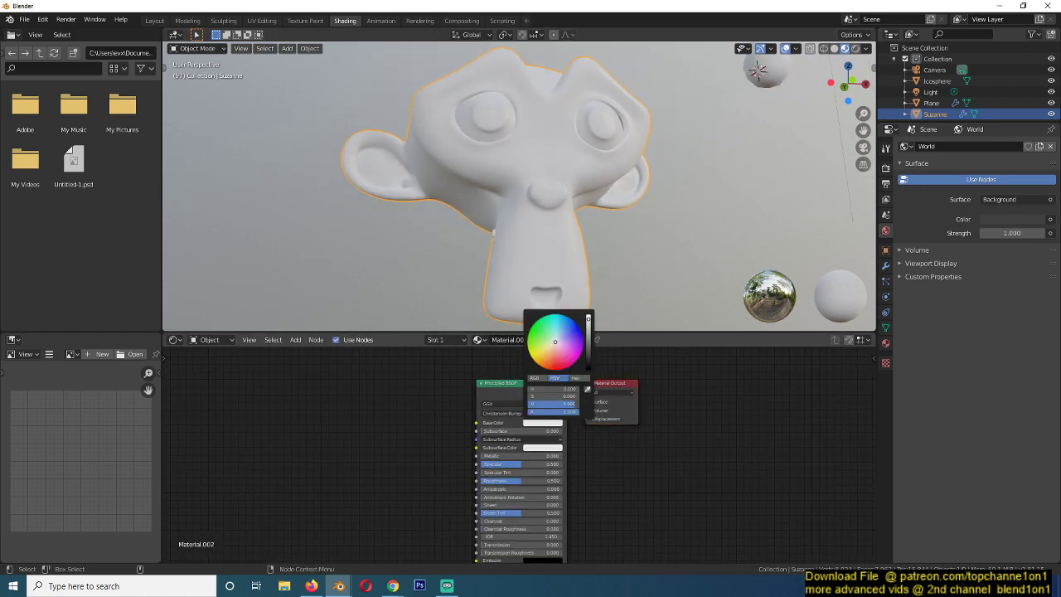
pyautogui.moveTo(556, 342); pyautogui.dragTo(554, 348)
pyautogui.click(672, 209)
# Step: Select the teardrop object, unlink its current material and create a new one for it
pyautogui.moveTo(672, 210); pyautogui.dragTo(603, 192, button='middle')
pyautogui.click(663, 173)
pyautogui.click(582, 339)
pyautogui.click(569, 338)
# Step: Set the teardrop material's transmission to 1 and its roughness to 0.159
pyautogui.scroll(1, 533, 513)
pyautogui.moveTo(533, 513); pyautogui.dragTo(548, 407, button='middle')
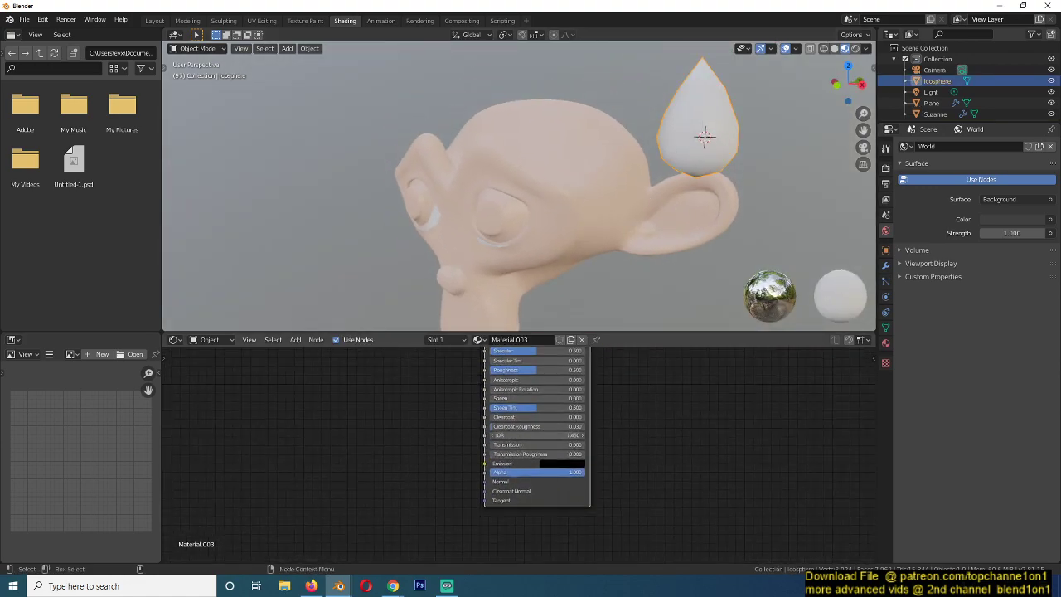
pyautogui.click(548, 434)
pyautogui.write('1')
pyautogui.press('Return')
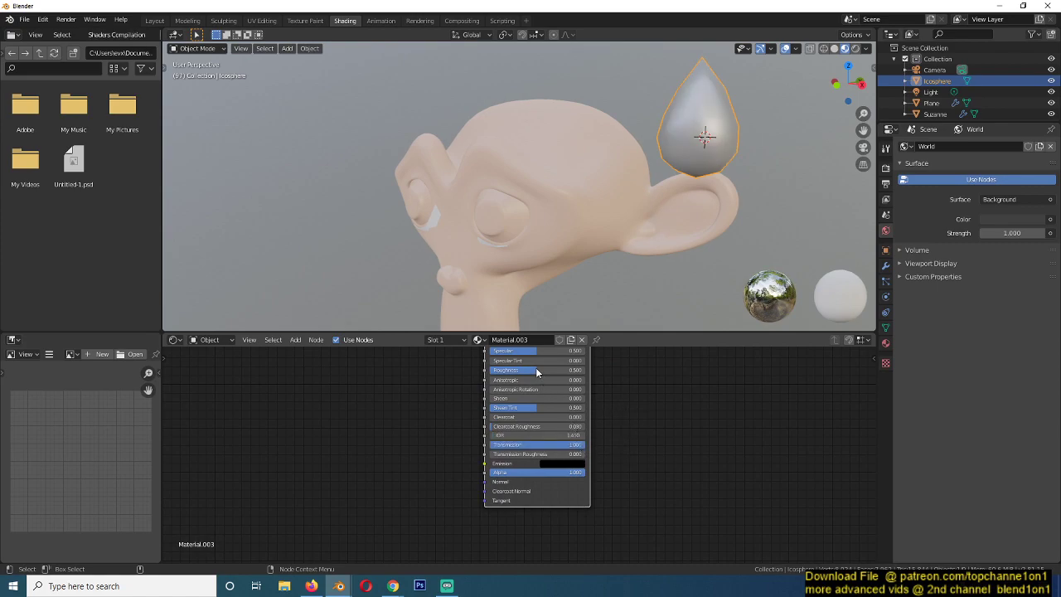
pyautogui.moveTo(537, 369); pyautogui.dragTo(582, 487, button='middle')
pyautogui.moveTo(501, 402); pyautogui.dragTo(471, 402)
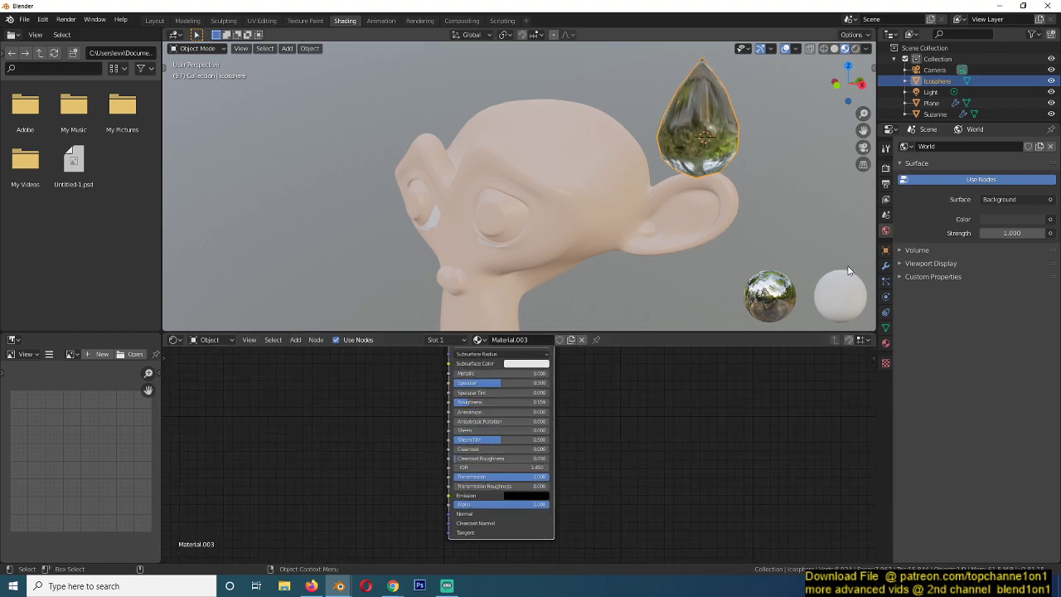
# Step: Enable Screen Space Reflections in the Eevee render settings and expand its options
pyautogui.click(885, 167)
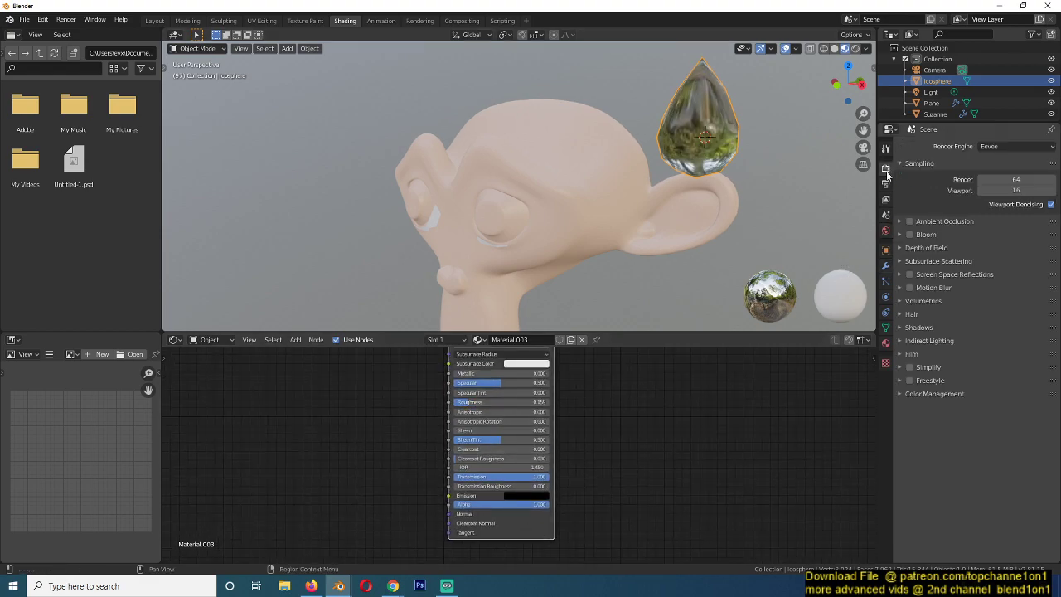
pyautogui.click(909, 275)
pyautogui.click(953, 275)
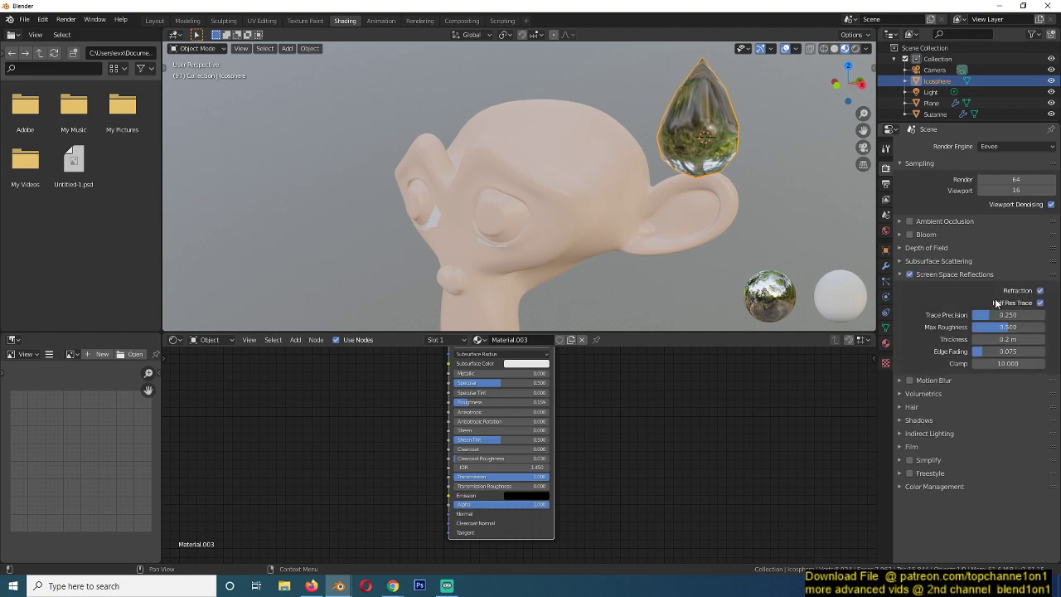
# Step: Enable Screen Space Refraction in the teardrop material's settings
pyautogui.click(885, 342)
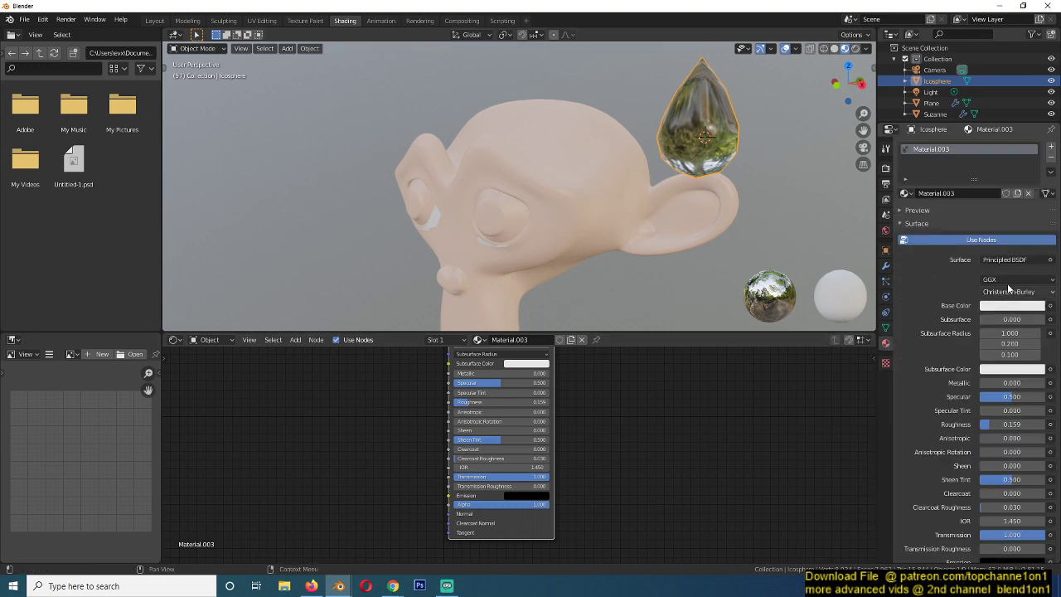
pyautogui.scroll(-7, 1001, 396)
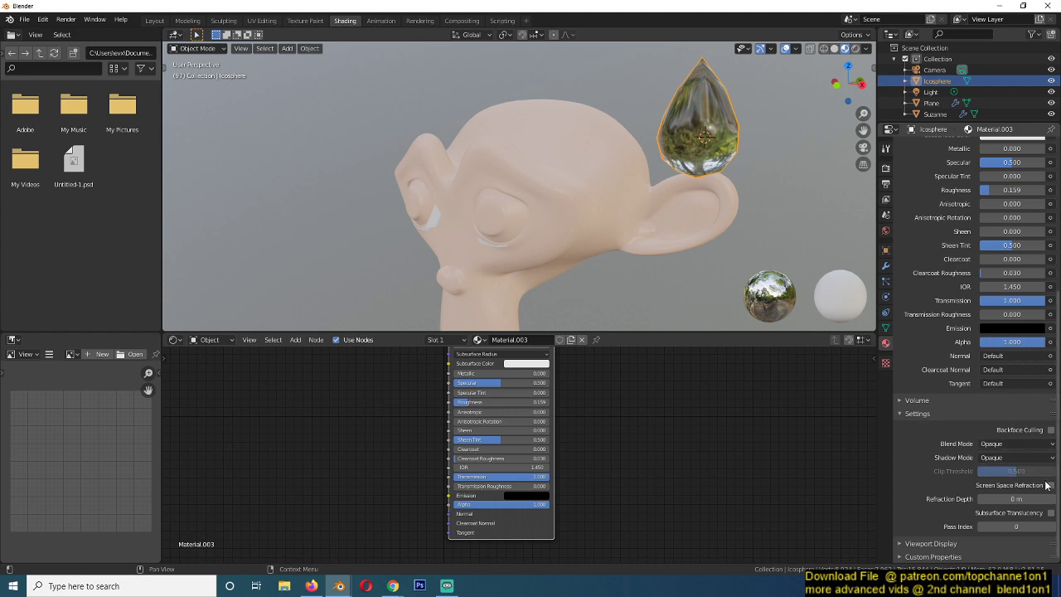
pyautogui.click(1051, 485)
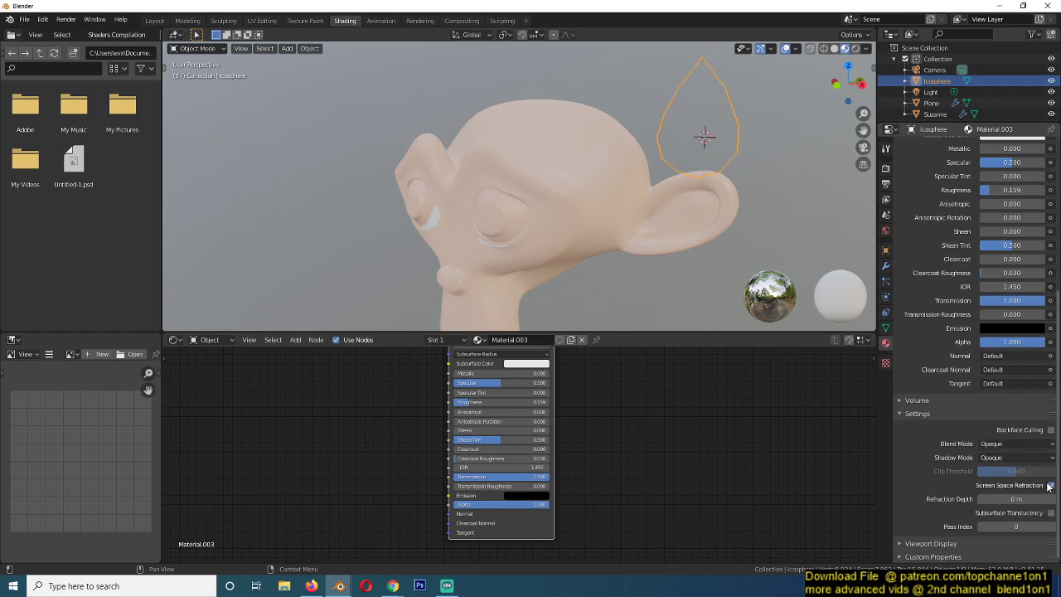
# Step: Inspect the teardrop's refraction against Suzanne's head and play the animation to check the tears under the eyes
pyautogui.moveTo(742, 184); pyautogui.dragTo(661, 190, button='middle')
pyautogui.click(489, 168)
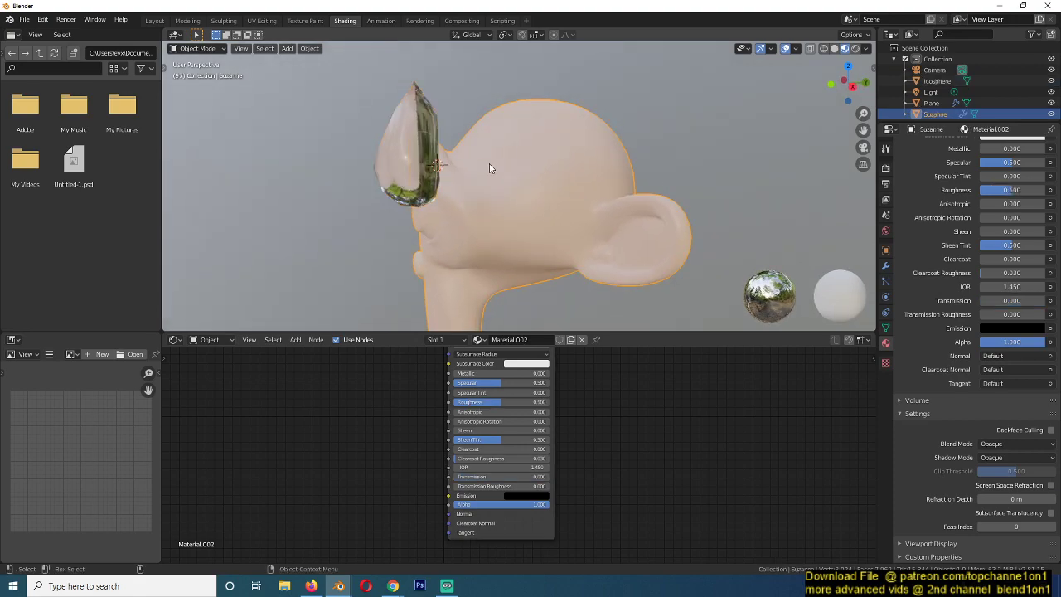
pyautogui.click(407, 133)
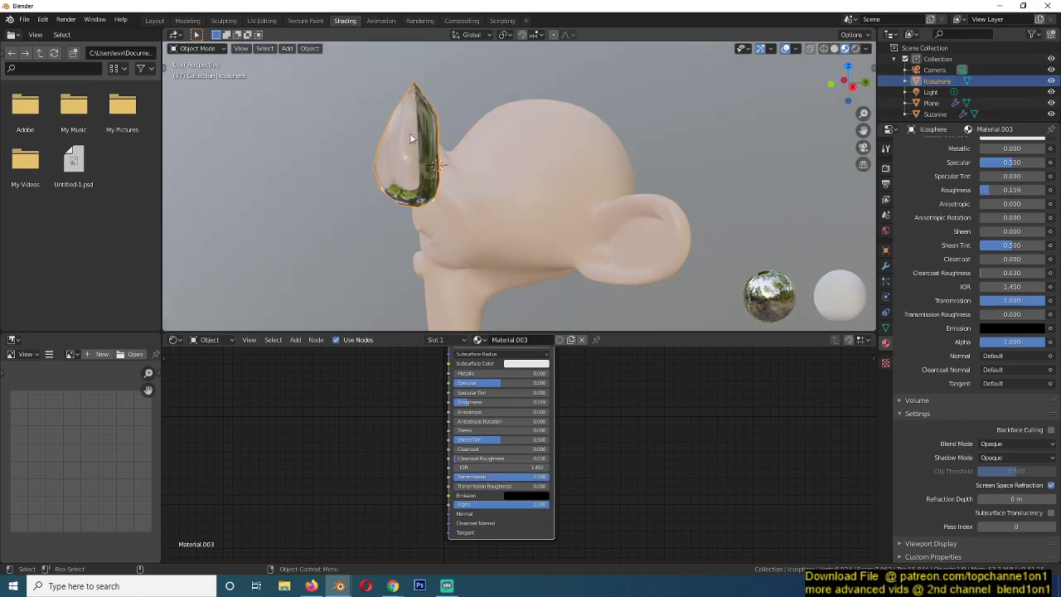
pyautogui.moveTo(410, 133); pyautogui.dragTo(549, 144, button='middle')
pyautogui.scroll(5, 571, 188)
pyautogui.scroll(3, 548, 159)
pyautogui.press('space')
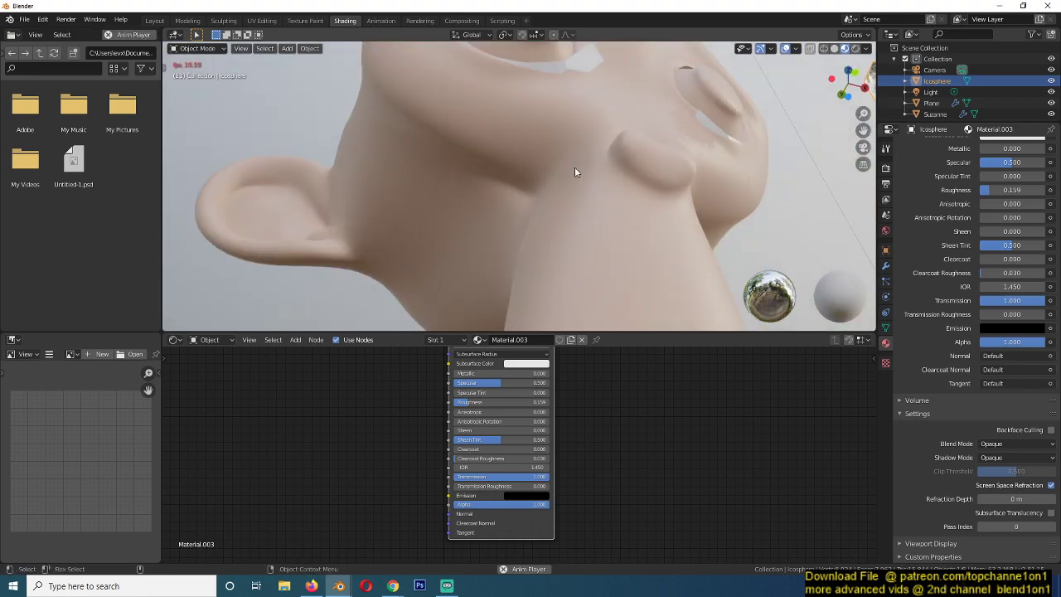
pyautogui.press('space')
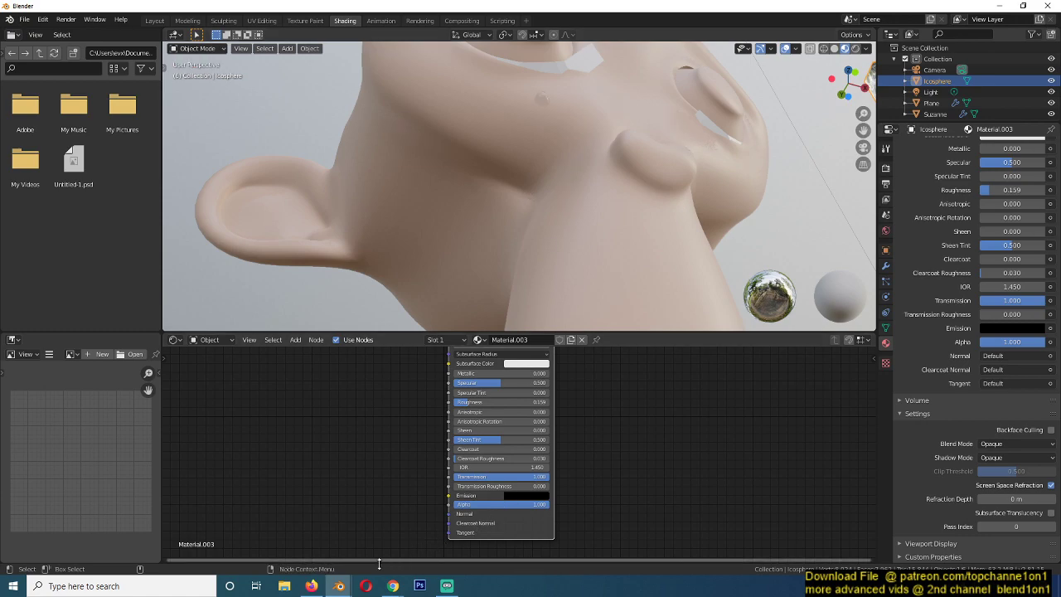
# Step: Switch to the finished crying.blend window, stop its playback to view the wet trails, and return to the working scene
pyautogui.moveTo(339, 585)
pyautogui.click(304, 537)
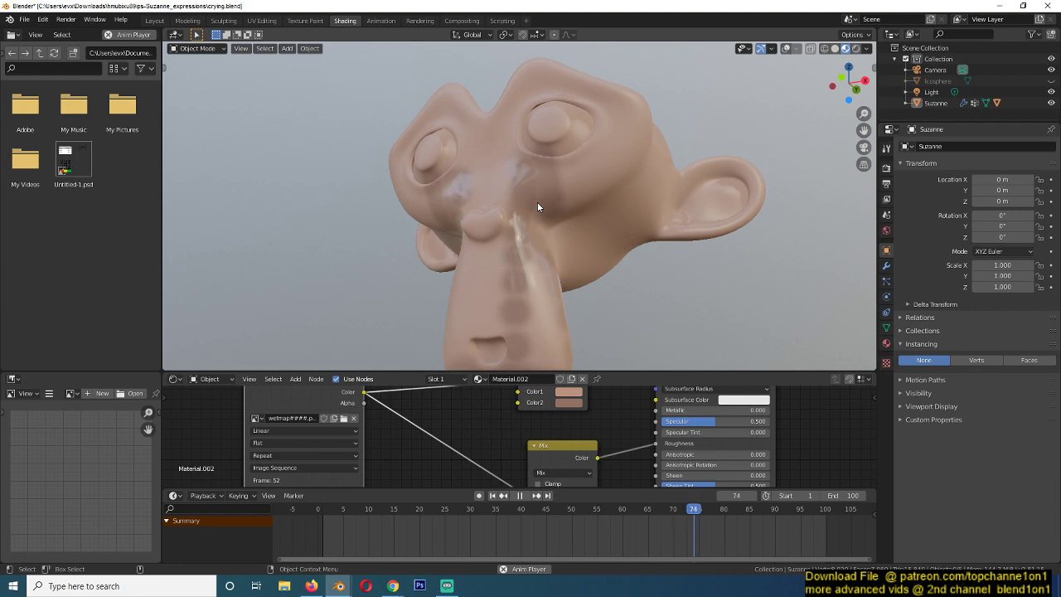
pyautogui.press('space')
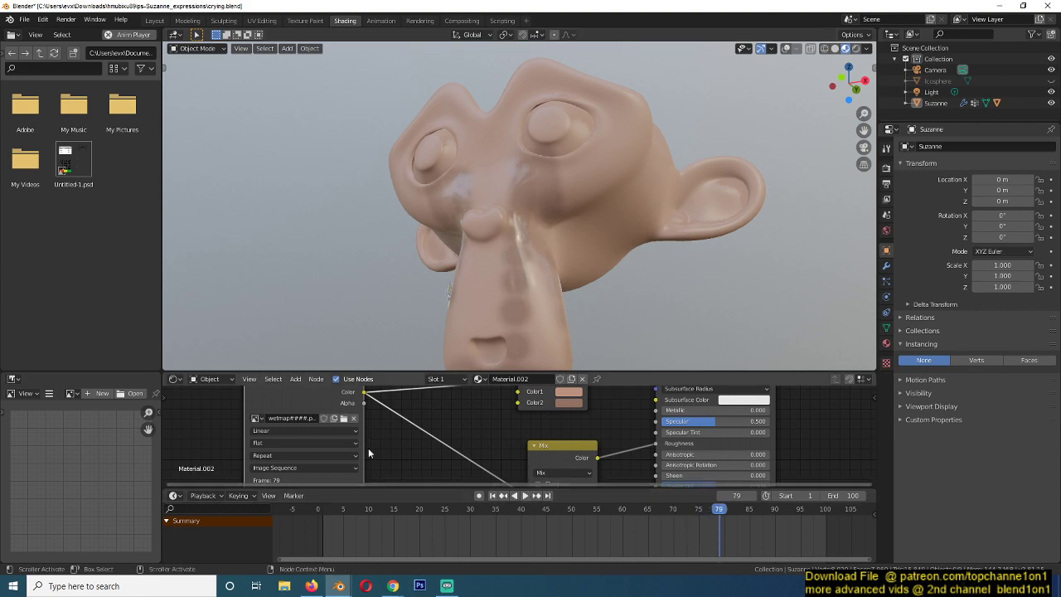
pyautogui.moveTo(339, 586)
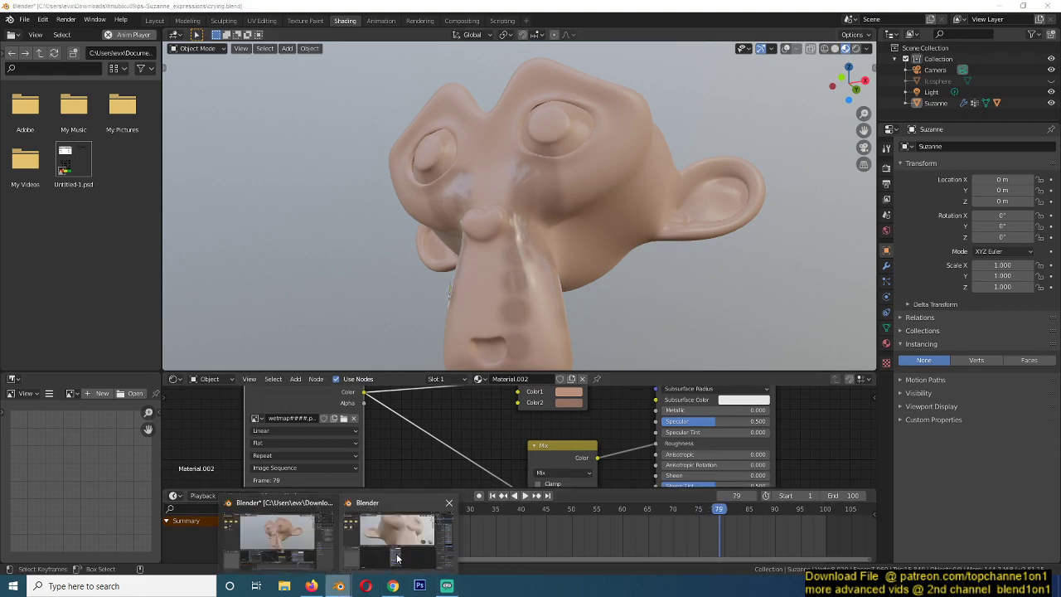
pyautogui.click(398, 540)
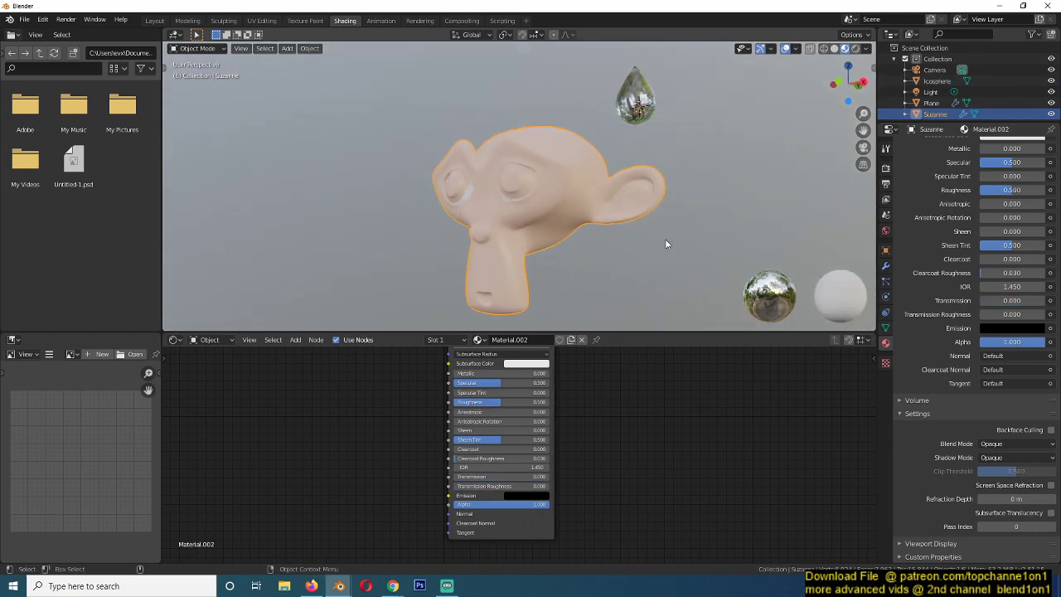
# Step: Enable Dynamic Paint physics on Suzanne, add a canvas and set its surface format to Image Sequence
pyautogui.click(885, 295)
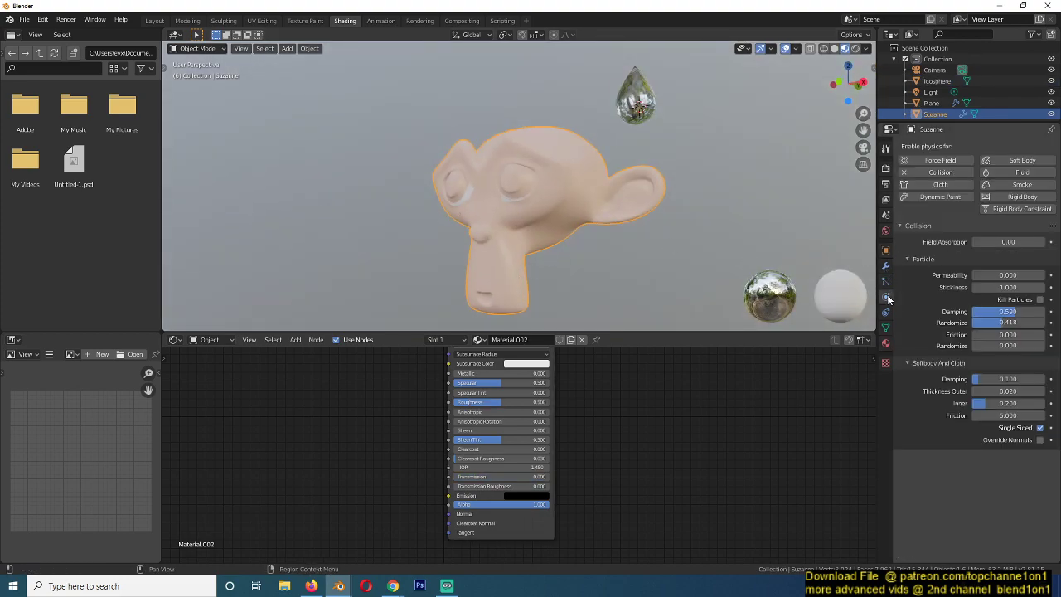
pyautogui.click(921, 226)
pyautogui.click(942, 196)
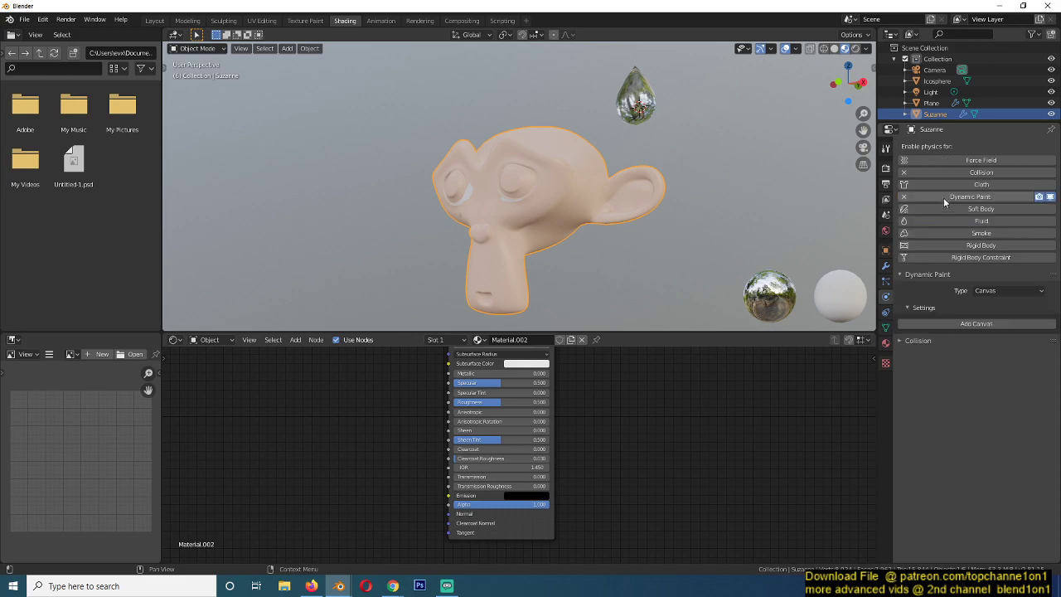
pyautogui.click(990, 324)
pyautogui.scroll(-1, 991, 328)
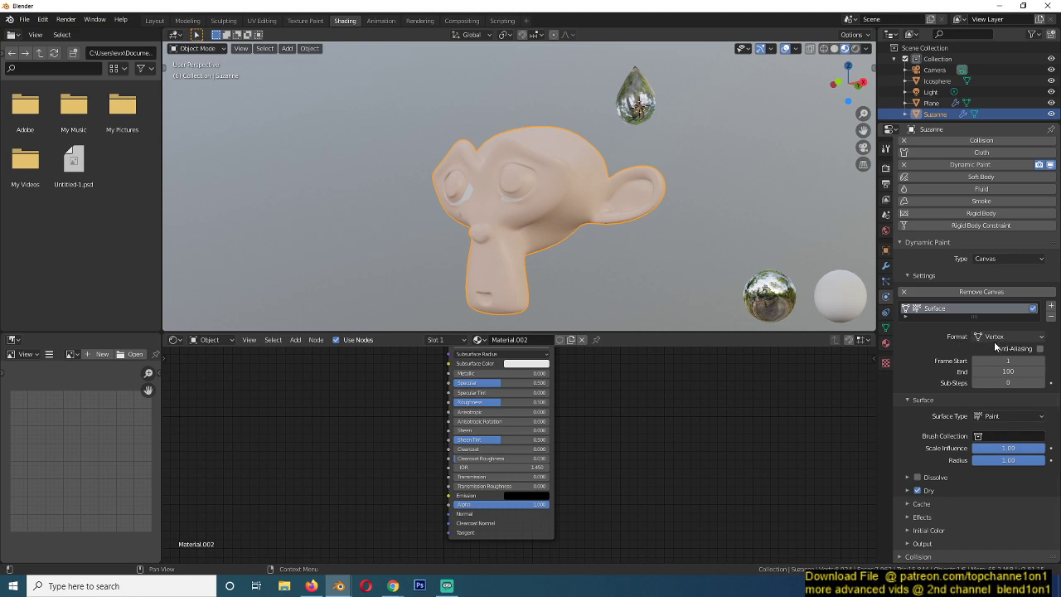
pyautogui.click(1027, 337)
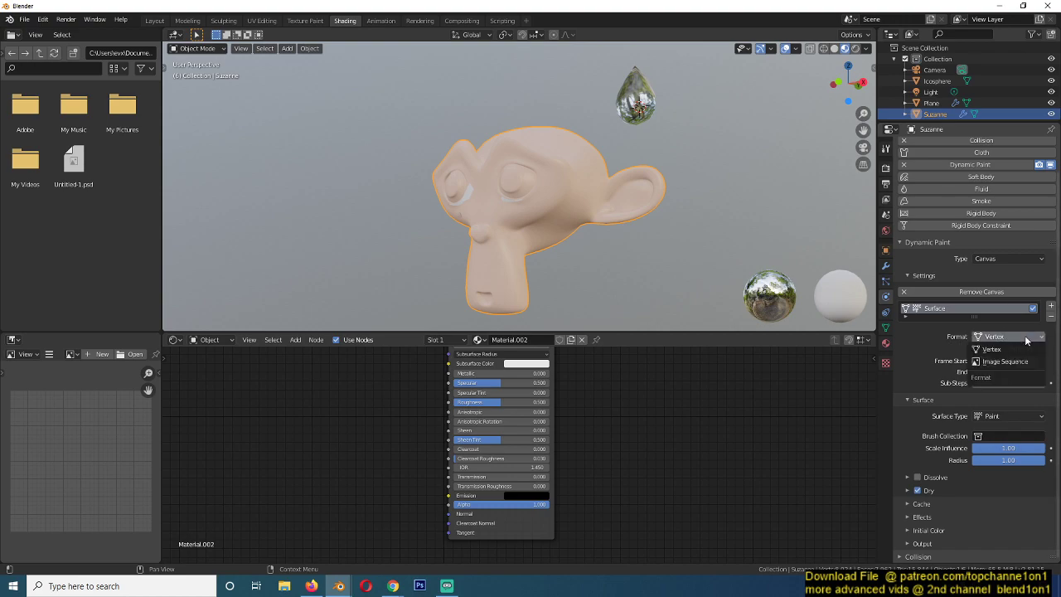
pyautogui.click(987, 365)
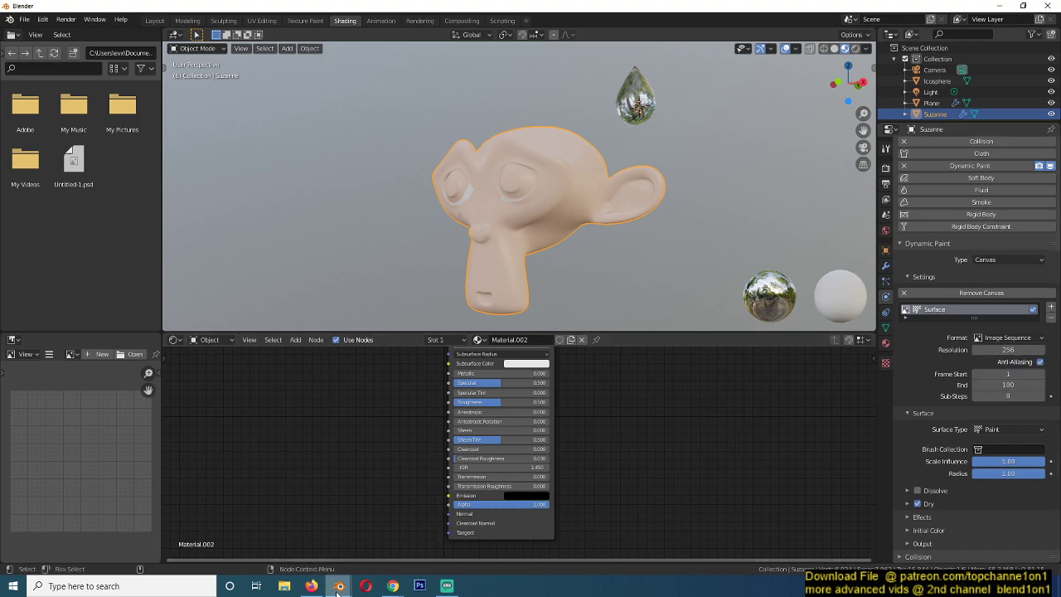
# Step: Review the wet trails on the face in crying.blend once more and return to the working scene
pyautogui.moveTo(339, 585)
pyautogui.click(281, 535)
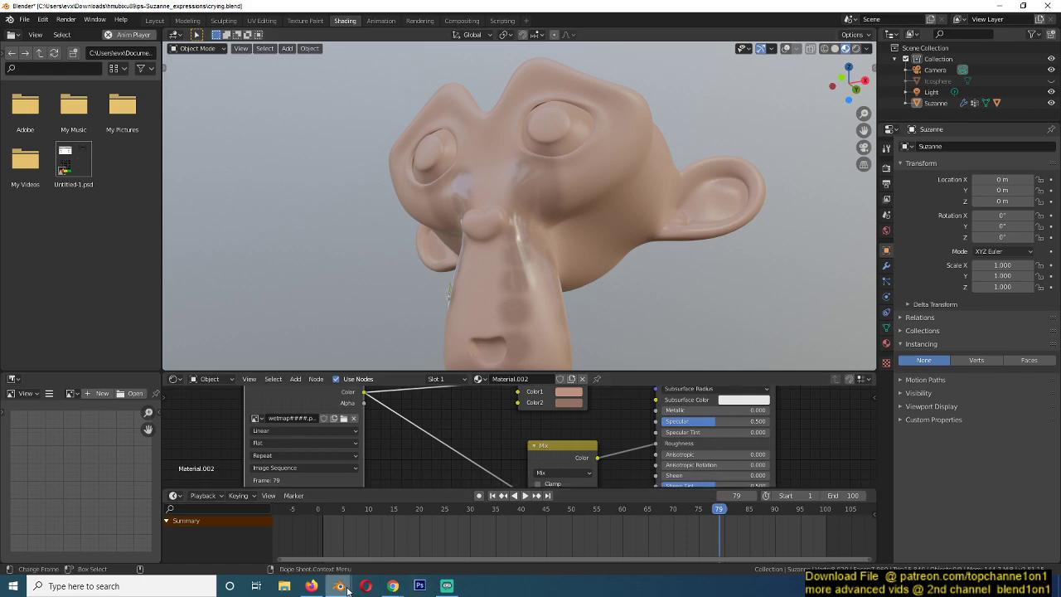
pyautogui.moveTo(347, 589)
pyautogui.click(388, 542)
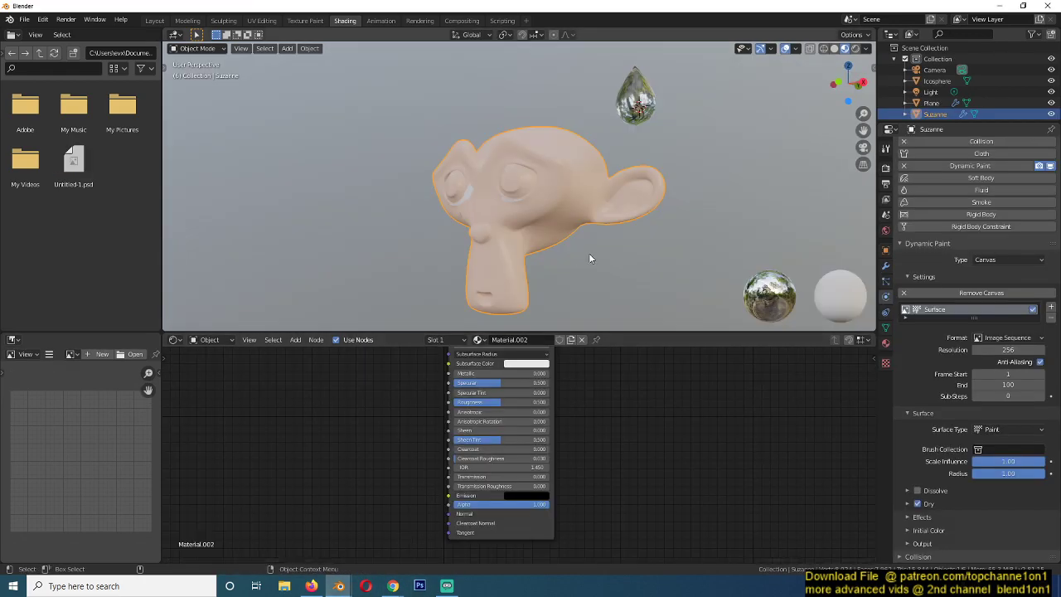
# Step: Keep the canvas surface type as Paint and enable Dissolve with a time of 100
pyautogui.click(999, 431)
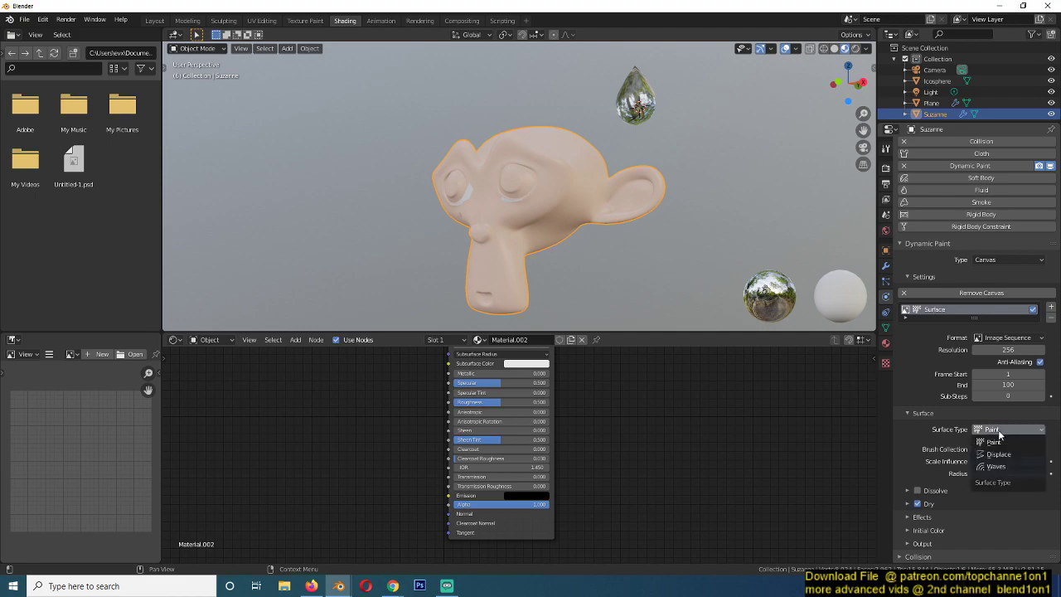
pyautogui.click(999, 443)
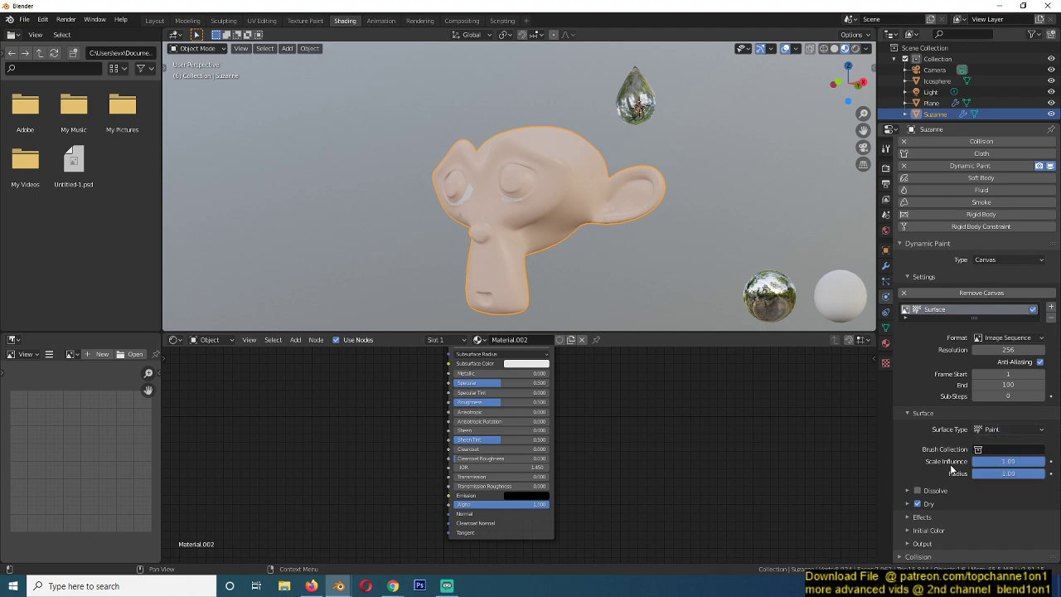
pyautogui.click(933, 505)
pyautogui.scroll(-1, 930, 481)
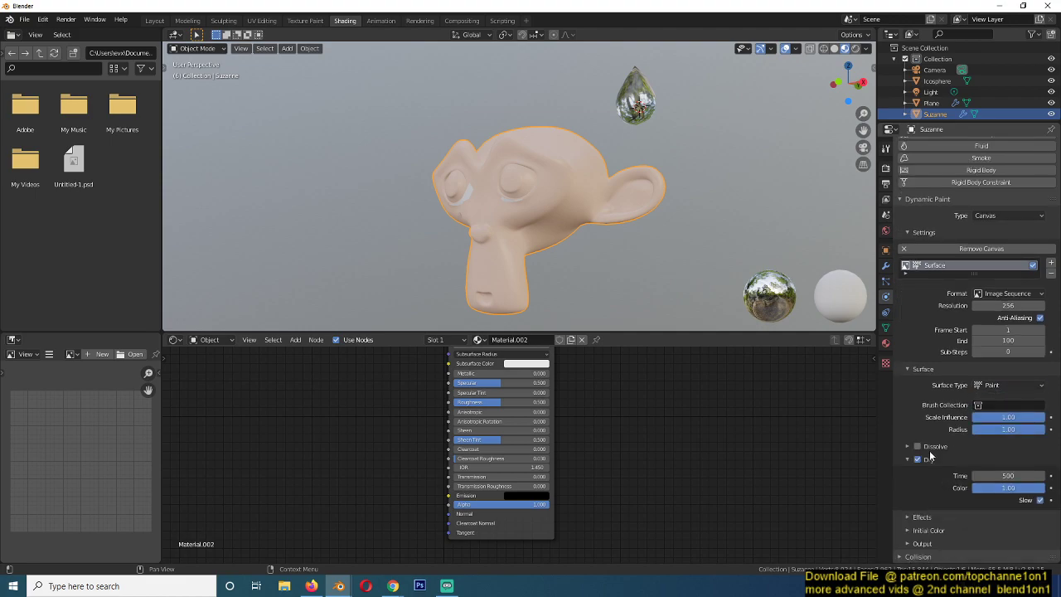
pyautogui.click(922, 449)
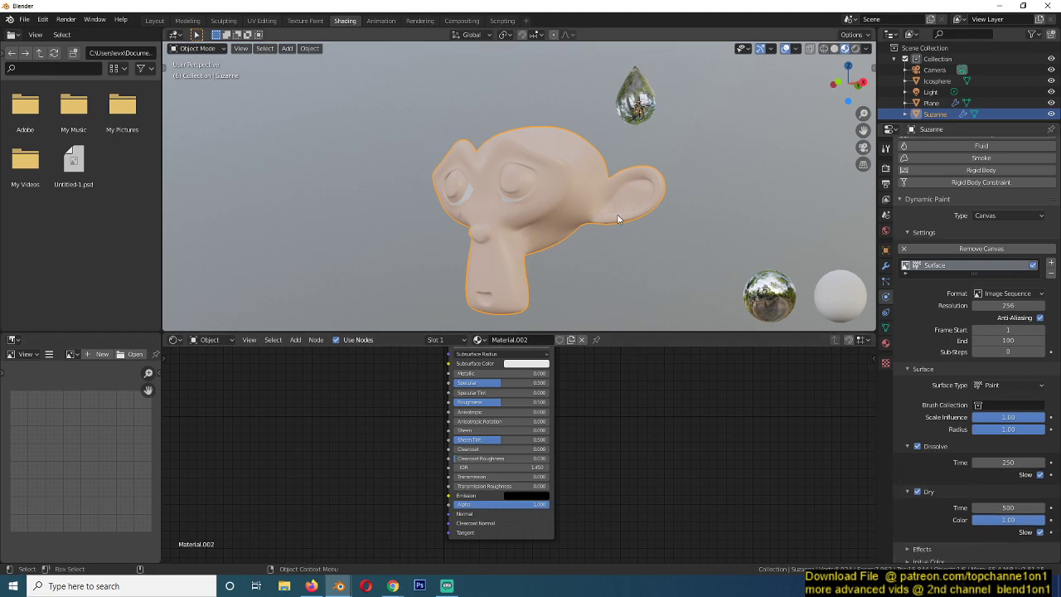
pyautogui.click(1016, 462)
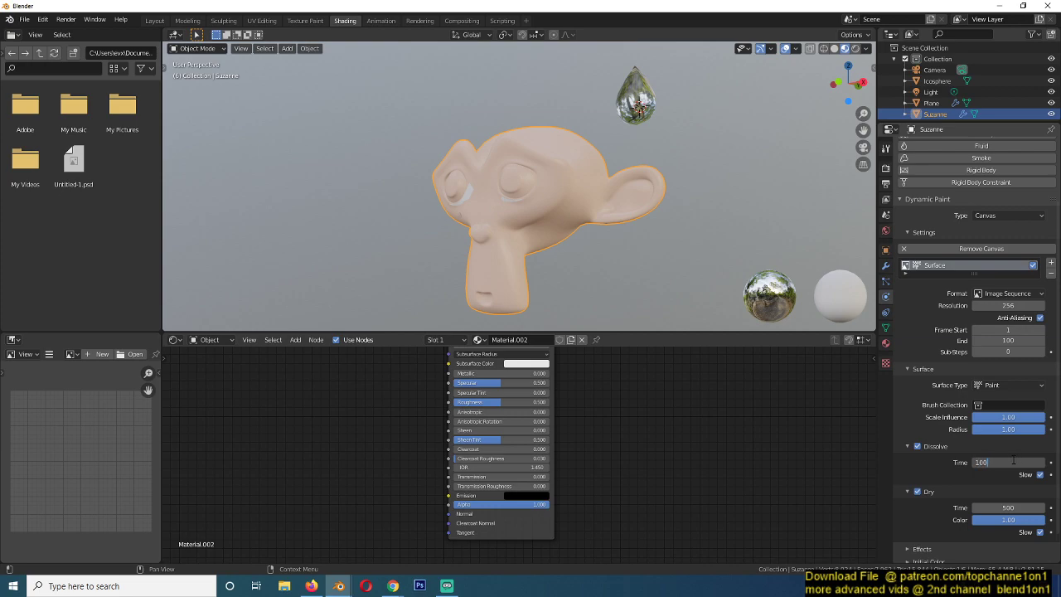
pyautogui.press('Return')
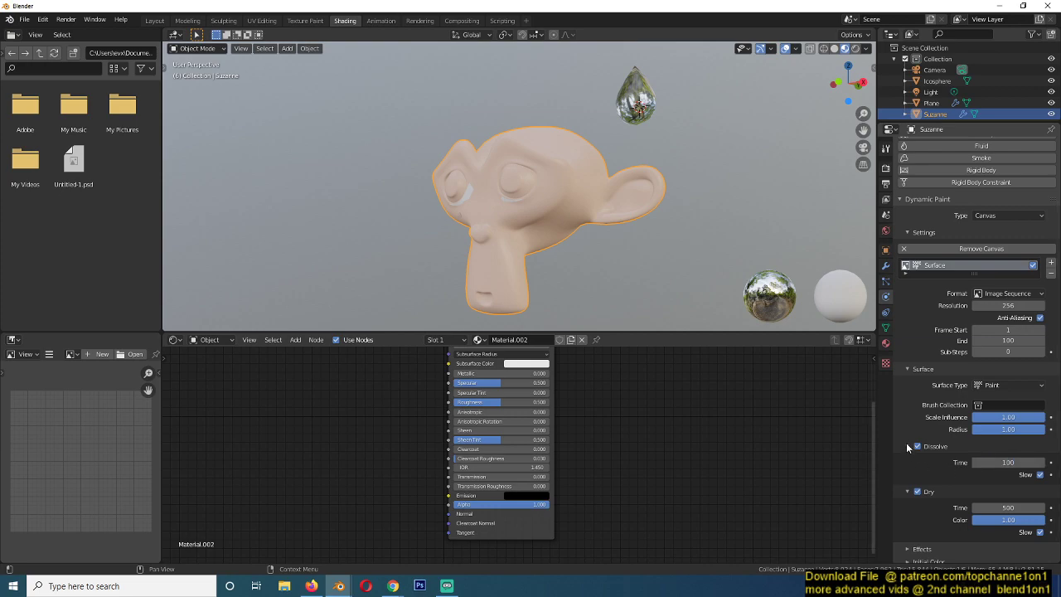
pyautogui.click(907, 446)
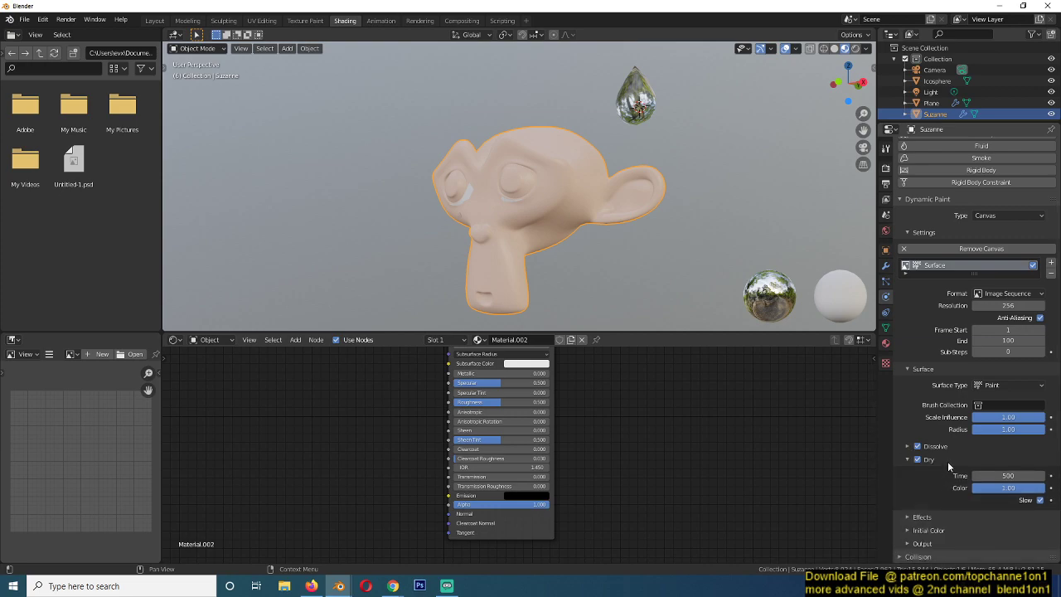
pyautogui.click(947, 461)
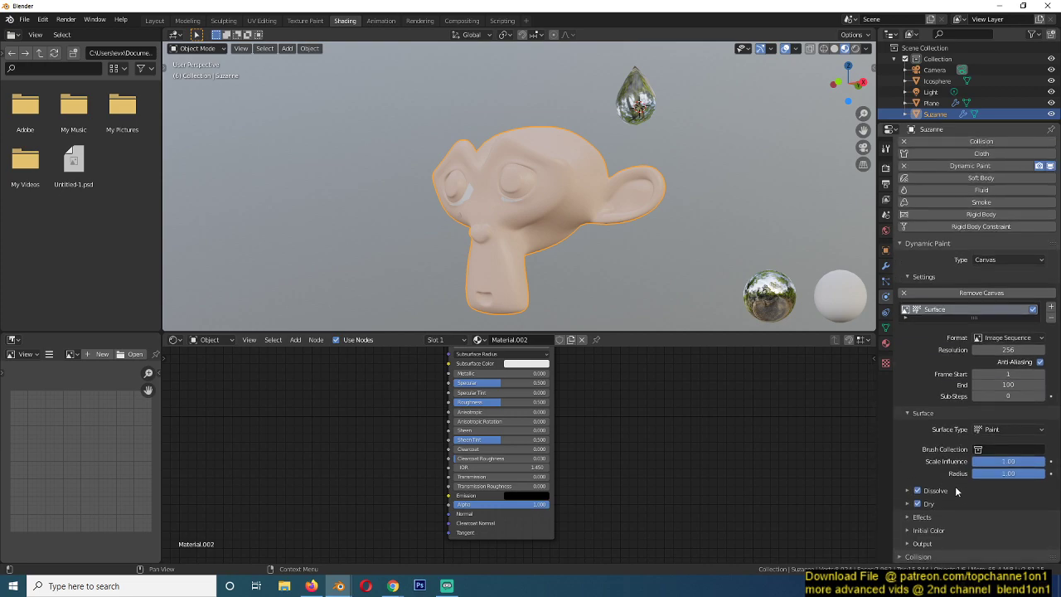
# Step: Create a new folder on the Desktop and set it as the cache path for the canvas's image sequence output
pyautogui.click(922, 543)
pyautogui.scroll(-3, 945, 538)
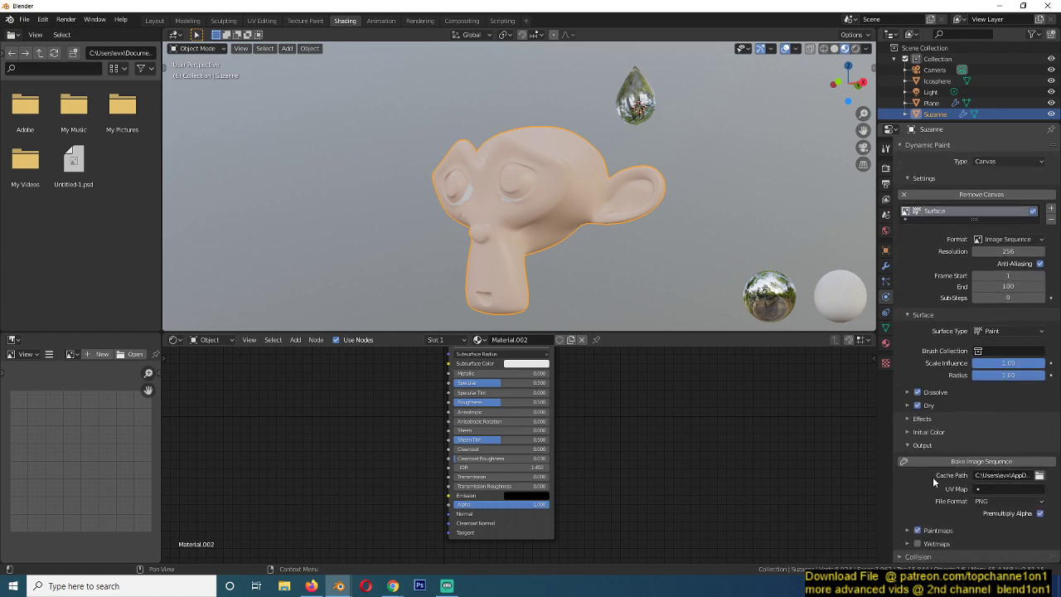
pyautogui.click(1039, 474)
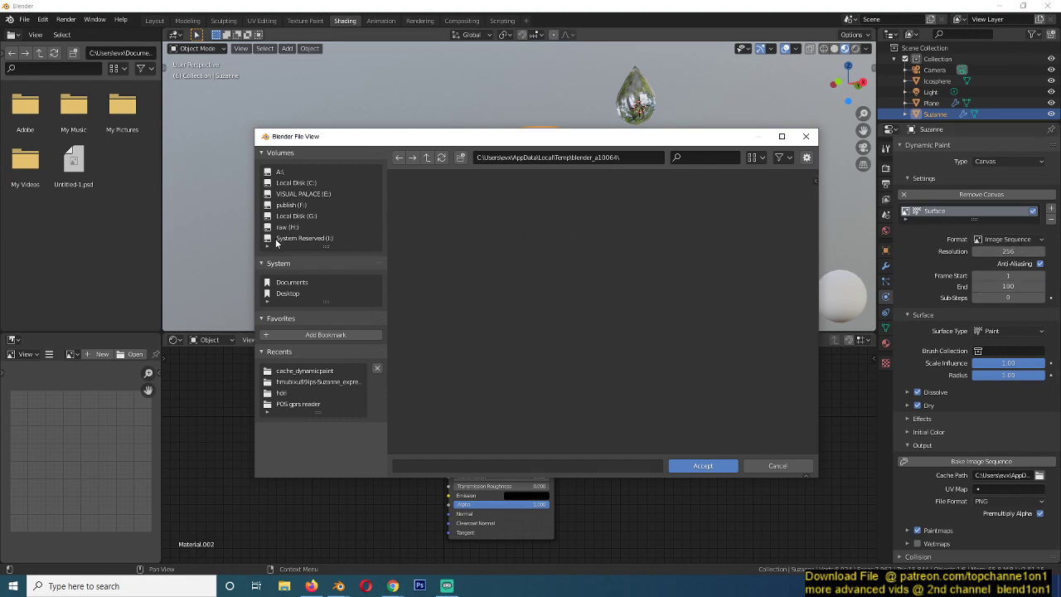
pyautogui.click(288, 294)
pyautogui.click(459, 157)
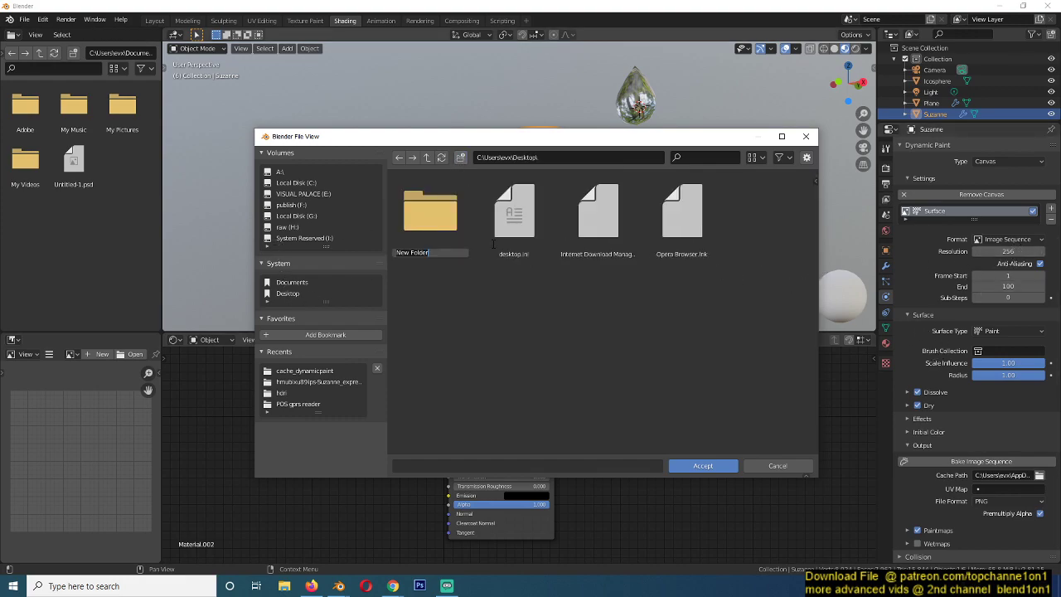
pyautogui.doubleClick(451, 241)
pyautogui.click(702, 465)
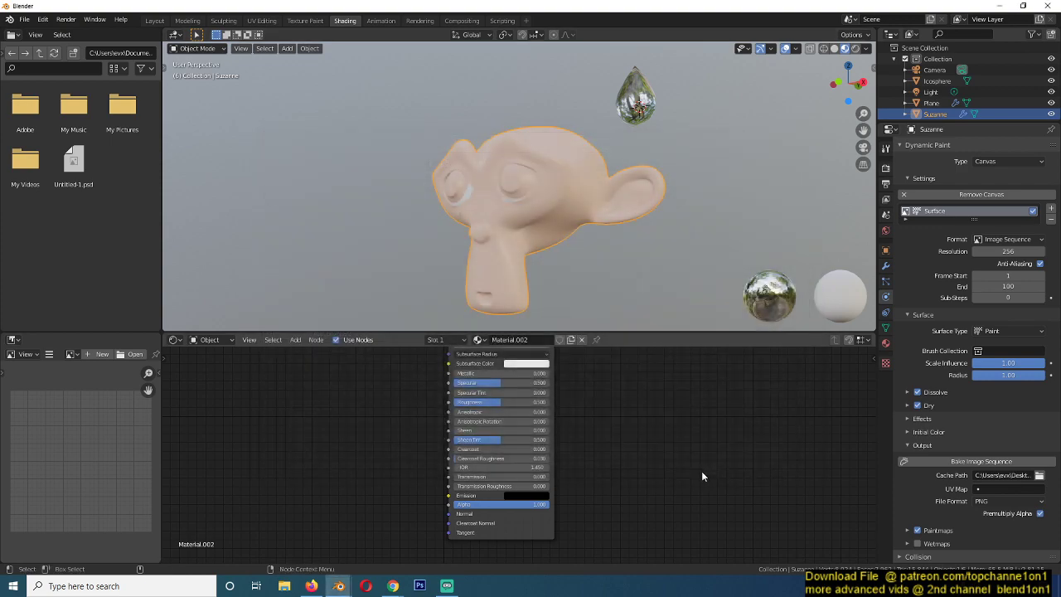
# Step: Select the tear-emitting plane under the eyes, enable Dynamic Paint on it and add a brush
pyautogui.moveTo(623, 212); pyautogui.dragTo(568, 197, button='middle')
pyautogui.scroll(5, 555, 219)
pyautogui.click(397, 199)
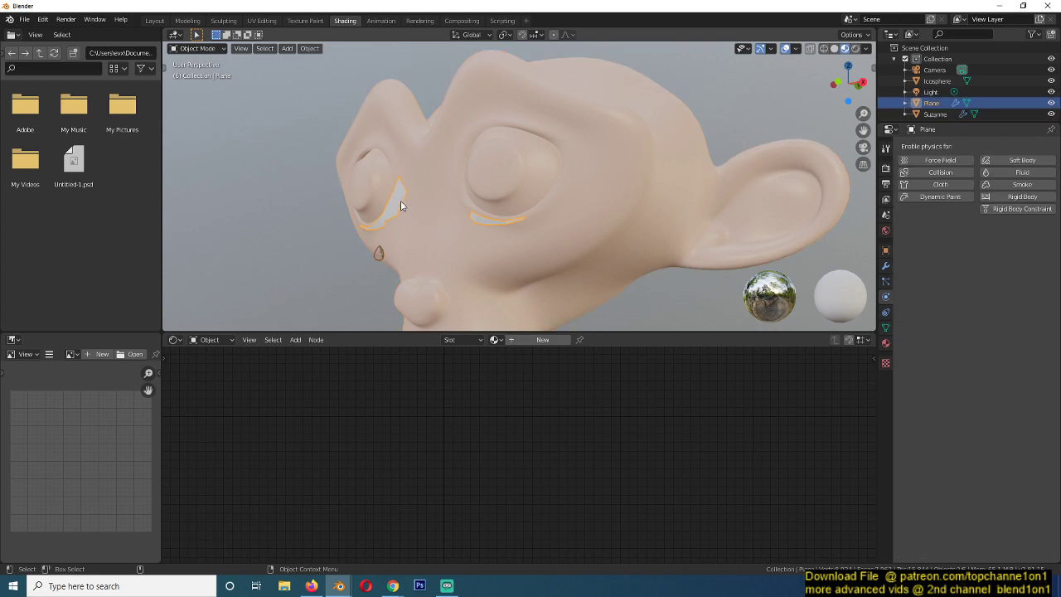
pyautogui.click(961, 198)
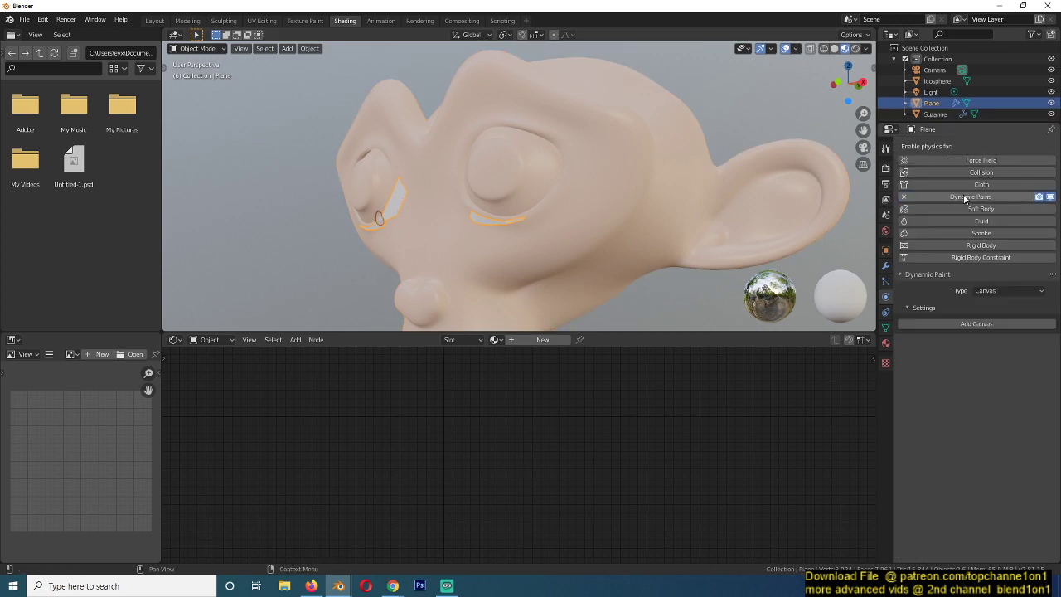
pyautogui.click(1010, 290)
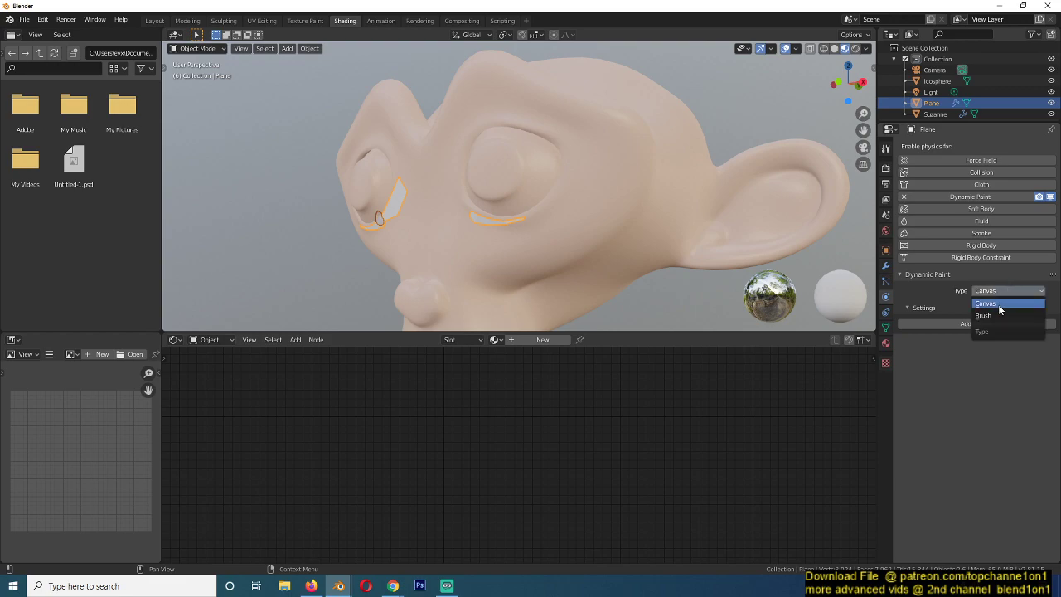
pyautogui.click(999, 316)
pyautogui.click(979, 324)
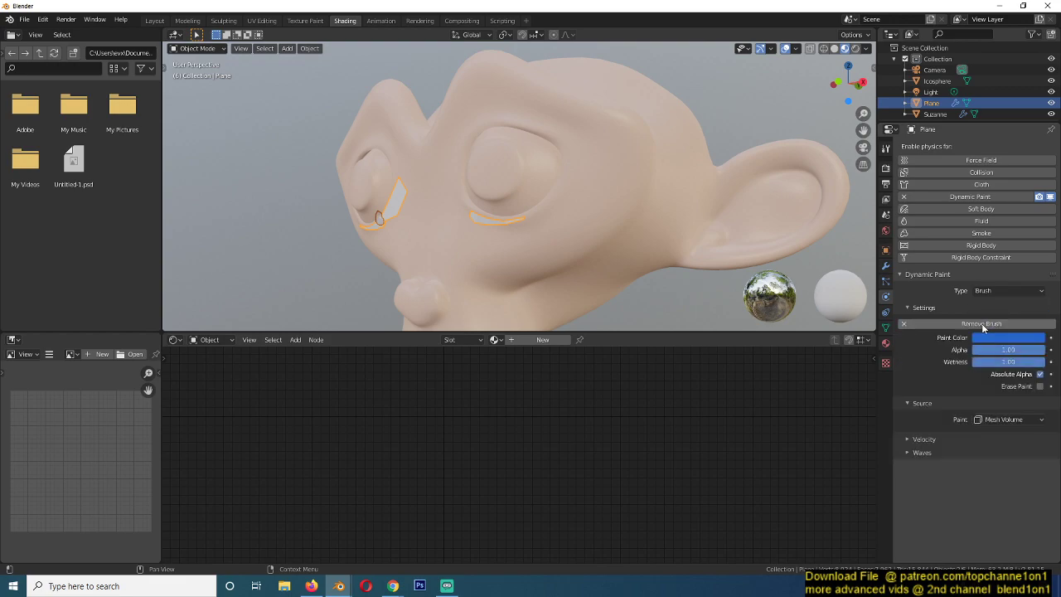
# Step: Set the brush's paint source to Particle System using ParticleSettings, and play the animation from a front view
pyautogui.click(999, 420)
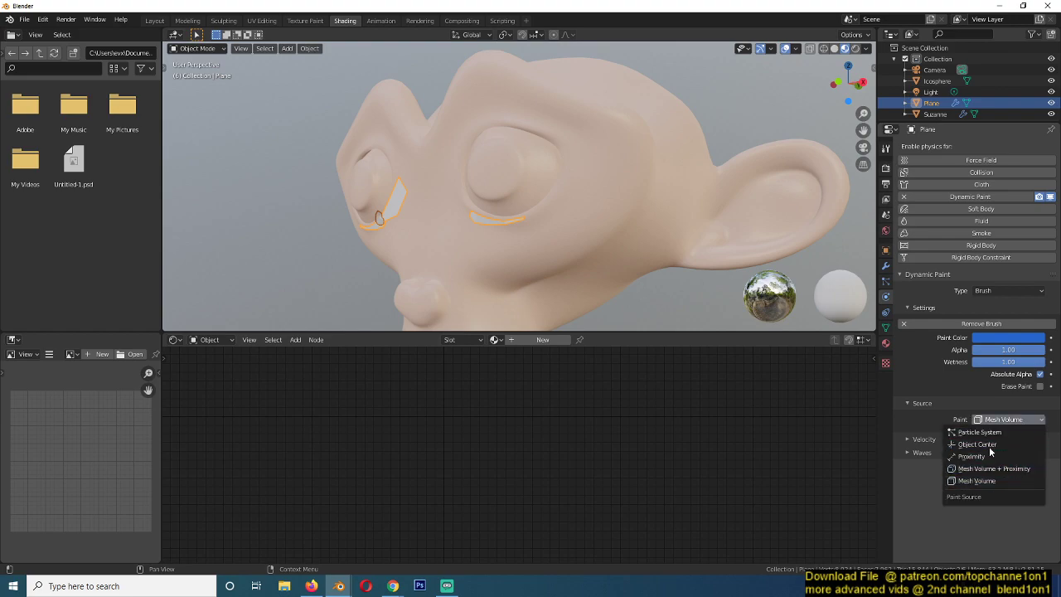
pyautogui.click(994, 431)
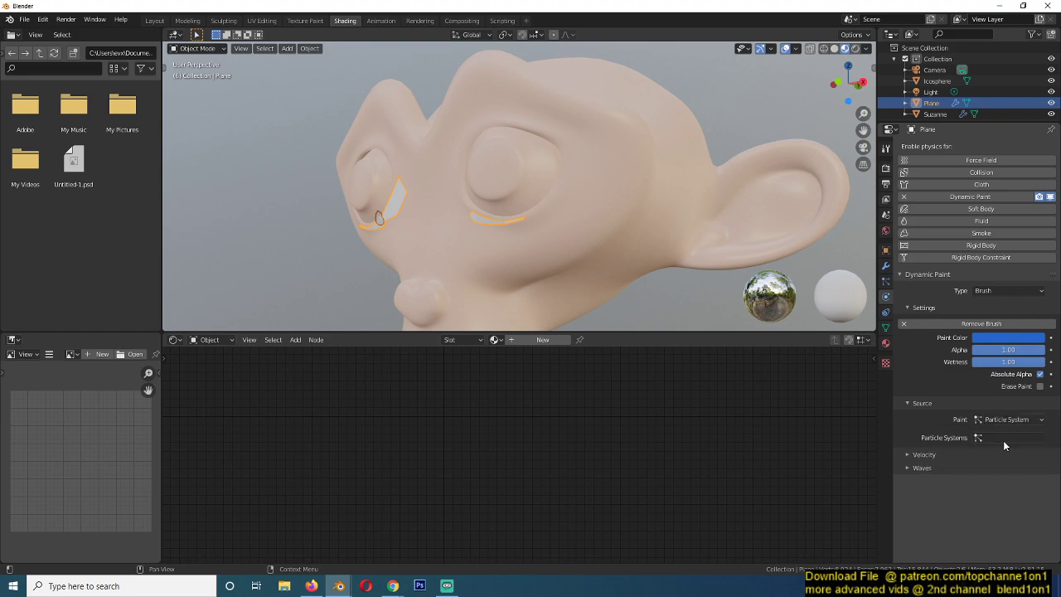
pyautogui.click(985, 438)
pyautogui.click(982, 455)
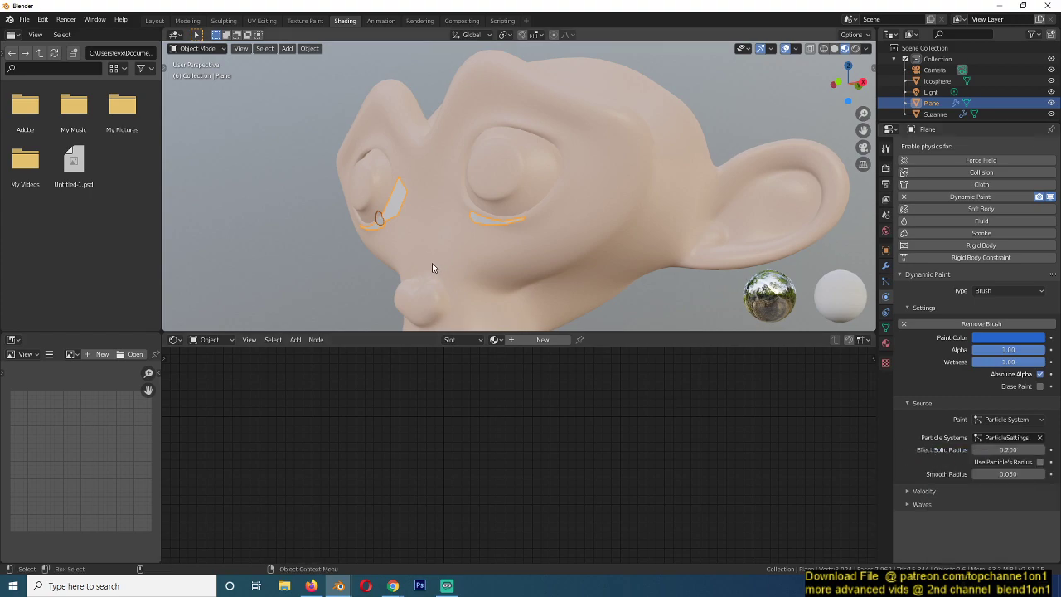
pyautogui.moveTo(430, 261); pyautogui.dragTo(448, 233, button='middle')
pyautogui.press('space')
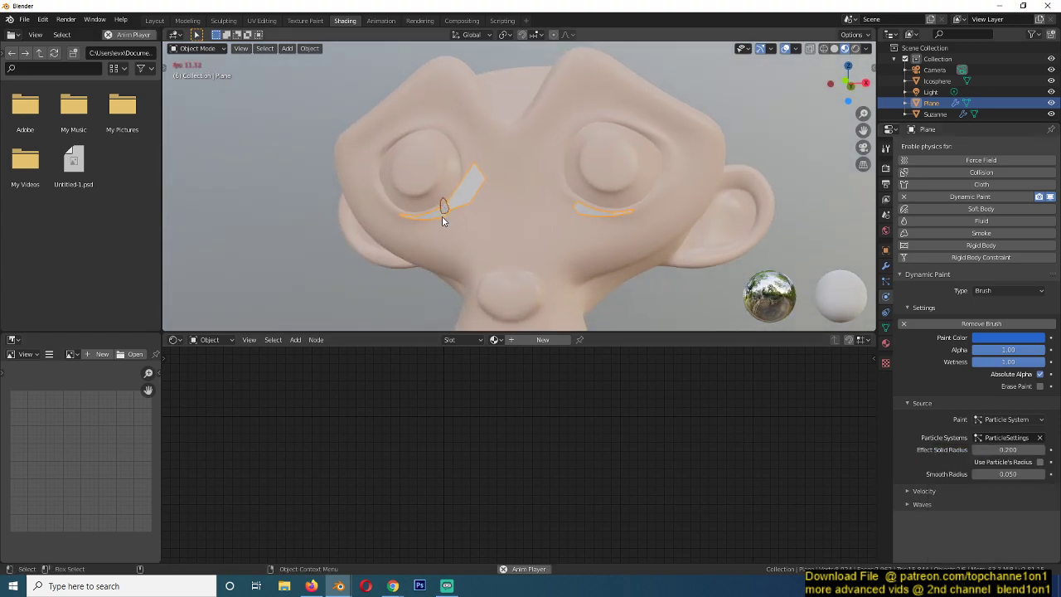
# Step: Stop the playback, switch to the finished crying.blend window, play it briefly and examine the teardrop and wet trail up close
pyautogui.press('space')
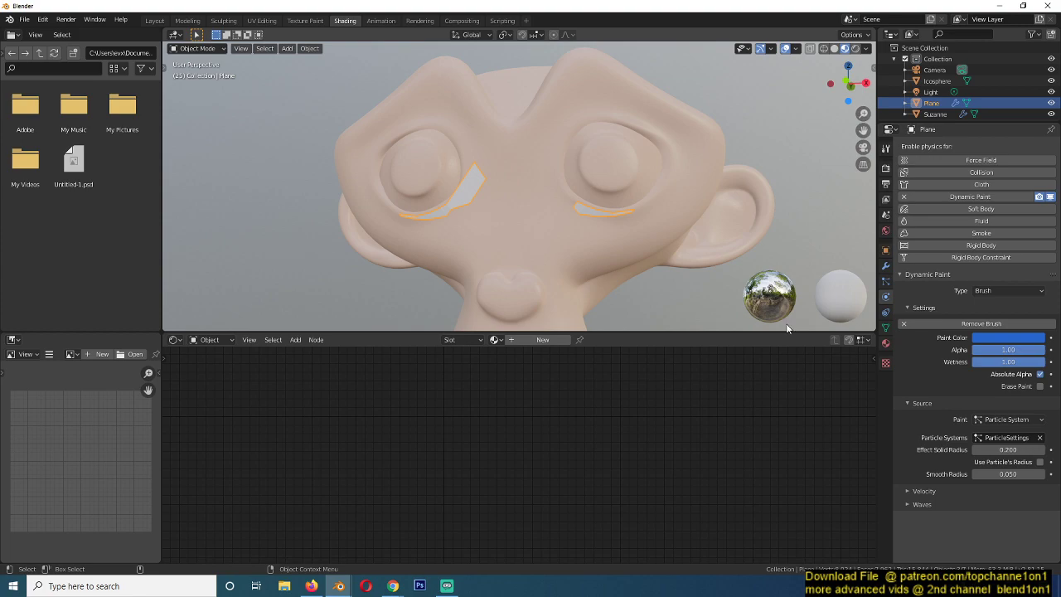
pyautogui.scroll(-2, 658, 219)
pyautogui.scroll(2, 659, 219)
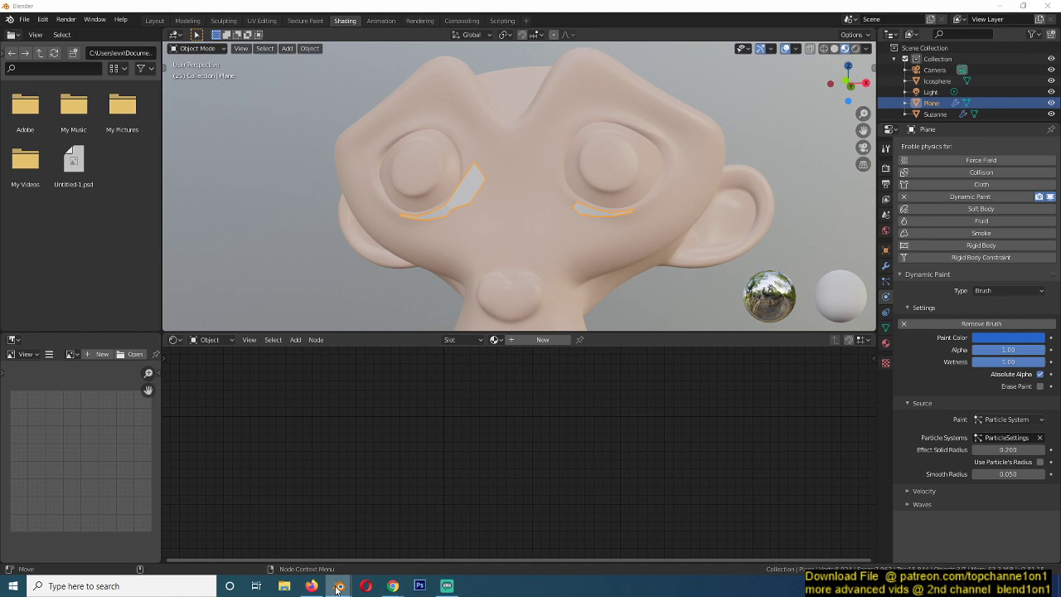
pyautogui.moveTo(338, 588)
pyautogui.click(315, 532)
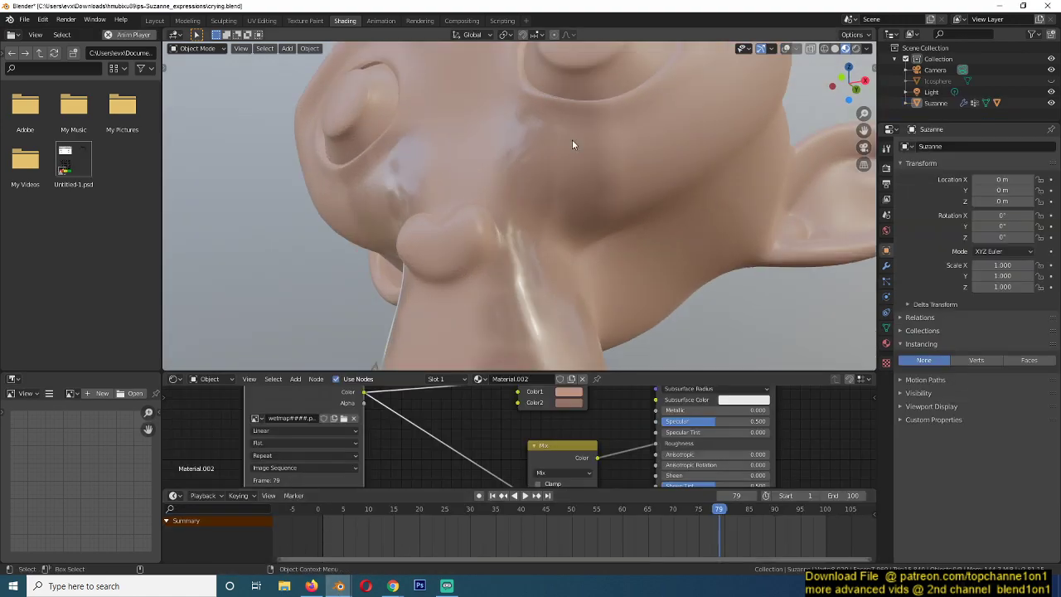
pyautogui.click(326, 527)
pyautogui.press('space')
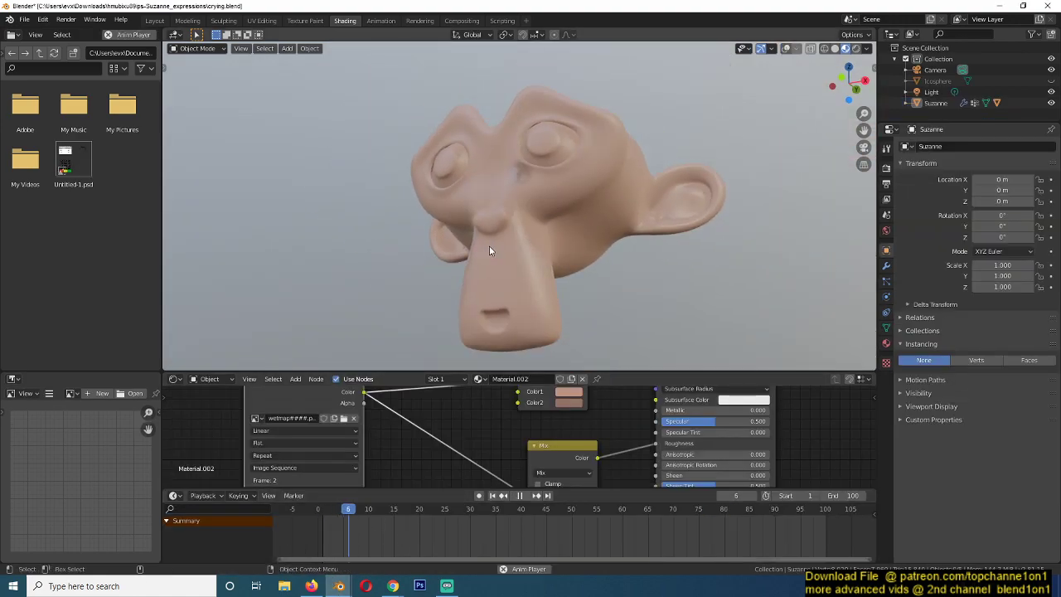
pyautogui.press('space')
pyautogui.scroll(5, 510, 258)
pyautogui.moveTo(527, 270); pyautogui.dragTo(467, 256, button='middle')
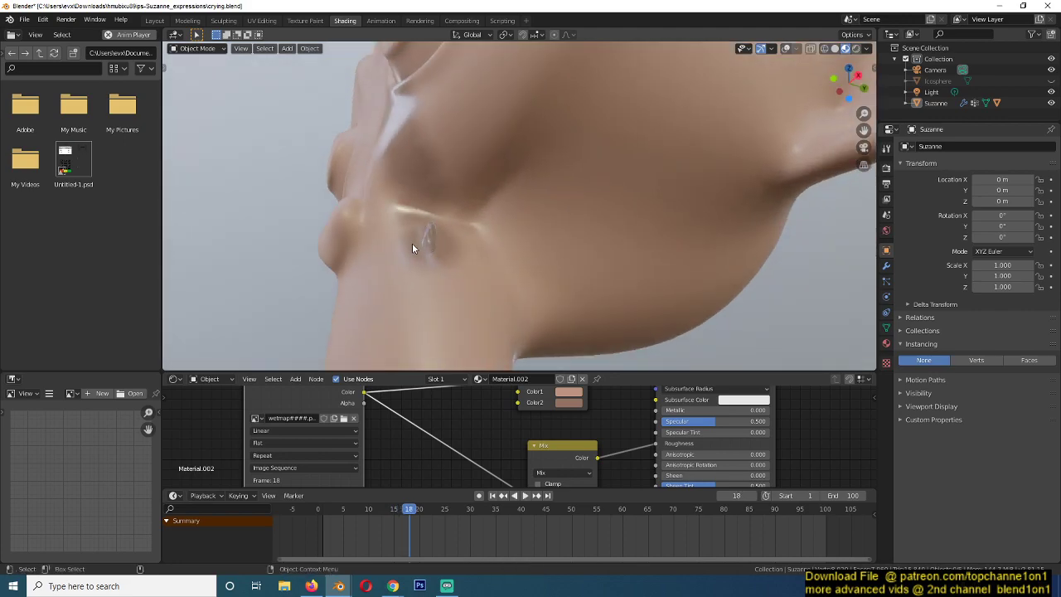
pyautogui.moveTo(439, 235)
pyautogui.mouseDown(button='middle')
pyautogui.moveTo(429, 280)
pyautogui.moveTo(467, 330)
pyautogui.moveTo(464, 184)
pyautogui.mouseUp(button='middle')
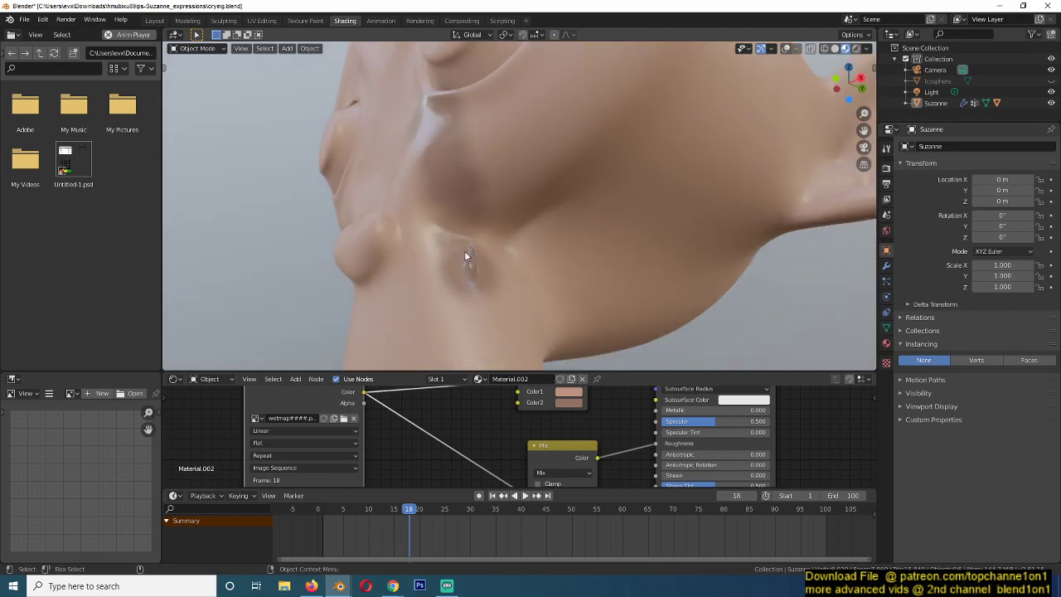
pyautogui.moveTo(461, 242); pyautogui.dragTo(493, 269, button='middle')
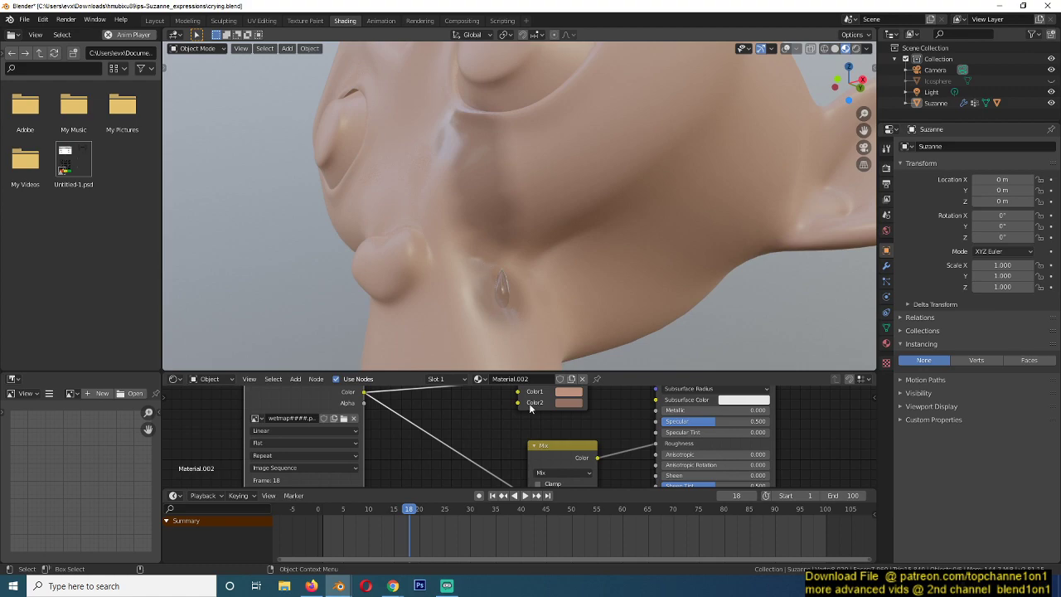
# Step: Return to the unsaved Blender scene and set the brush's Effect Solid Radius to 0.05
pyautogui.moveTo(444, 588)
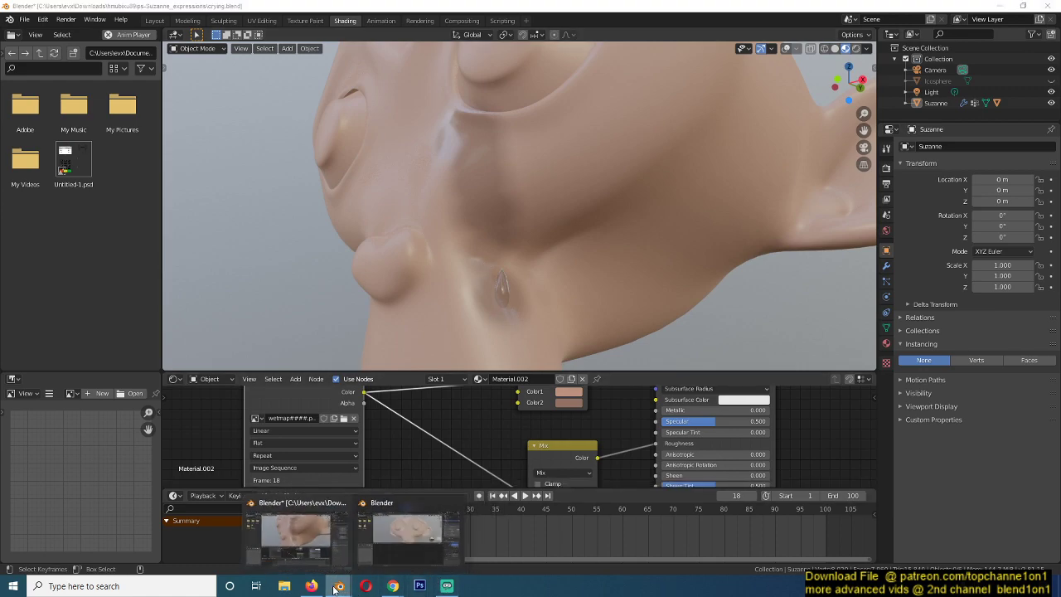
pyautogui.click(396, 538)
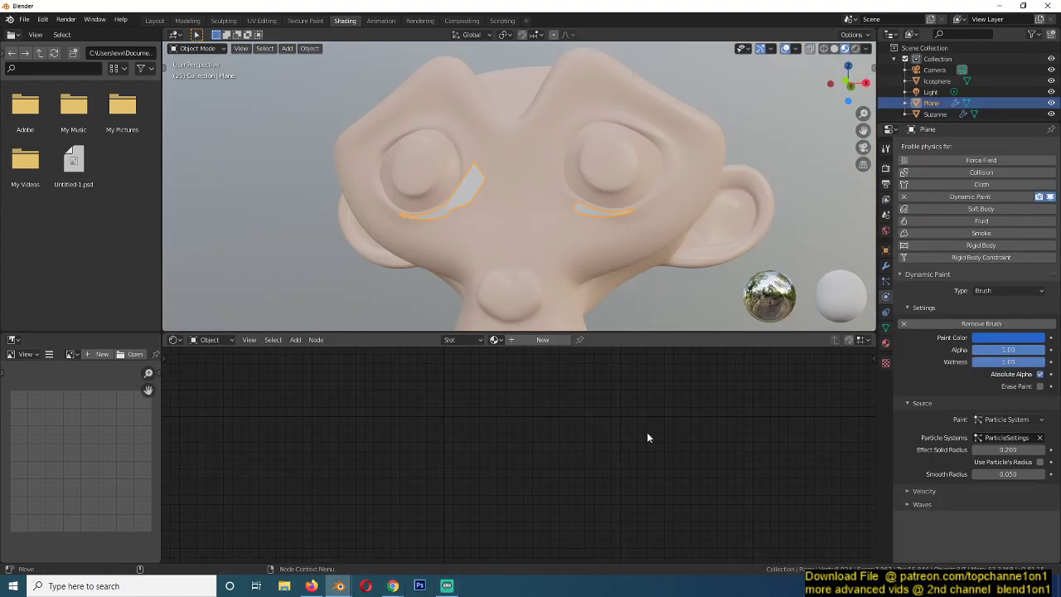
pyautogui.click(1006, 449)
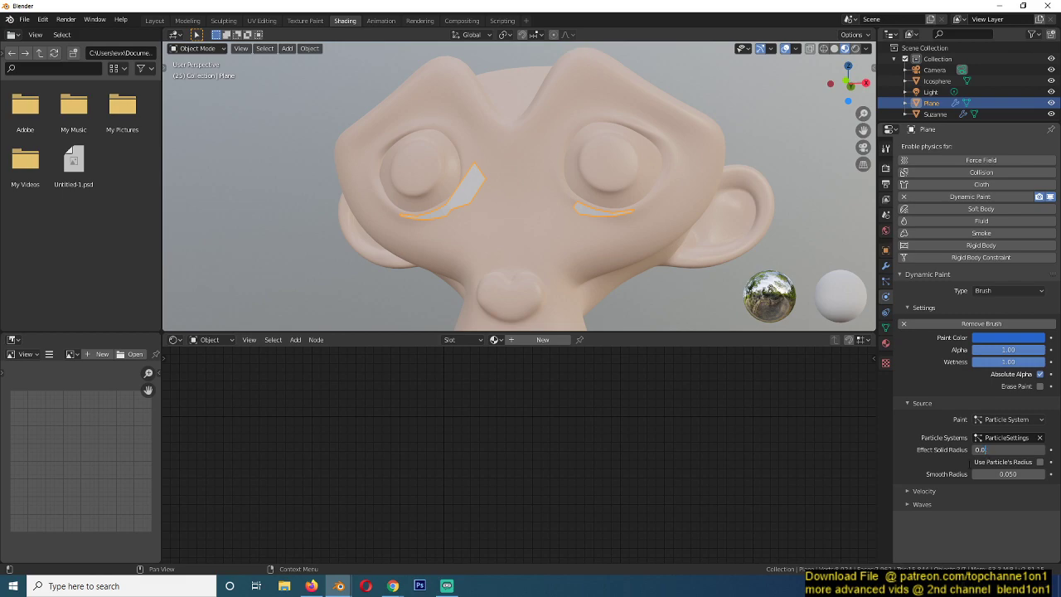
pyautogui.press('Return')
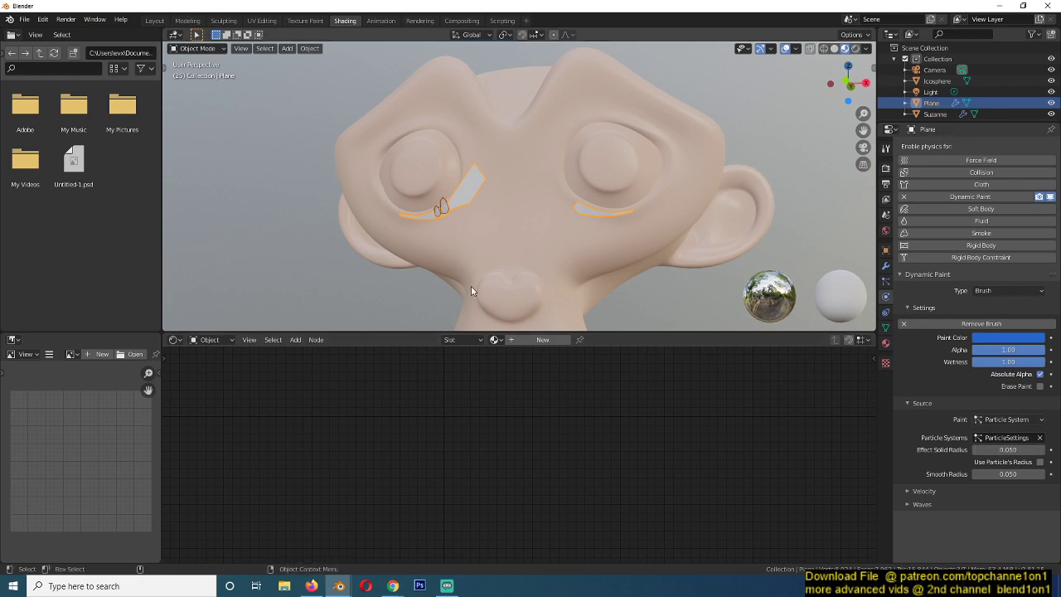
# Step: Play the animation from a low front view, stop it on a visible teardrop and select the emitting plane
pyautogui.moveTo(433, 270); pyautogui.dragTo(423, 156, button='middle')
pyautogui.click(354, 239)
pyautogui.press('space')
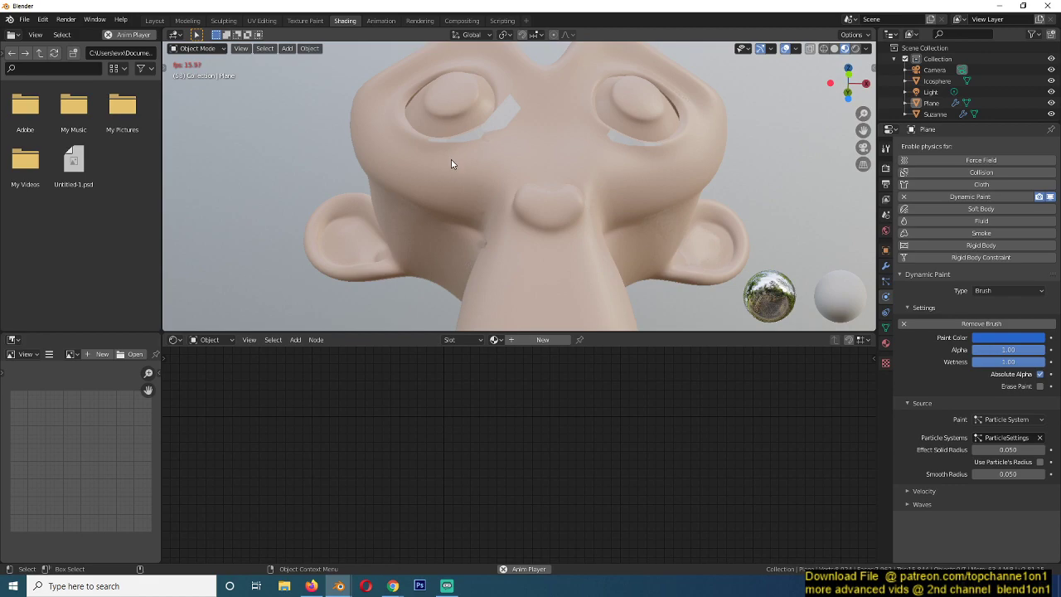
pyautogui.press('space')
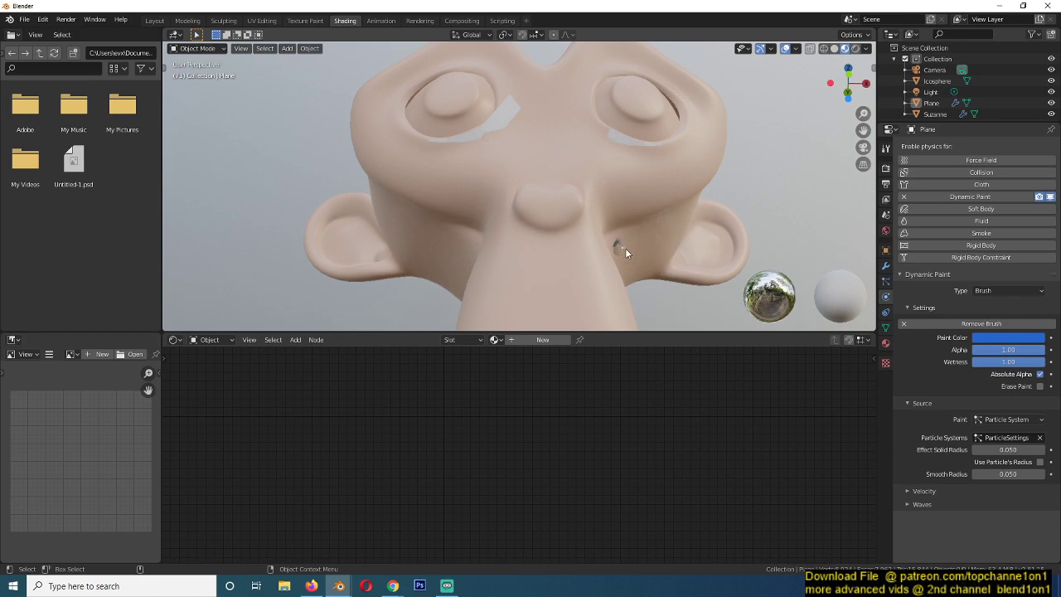
pyautogui.click(626, 250)
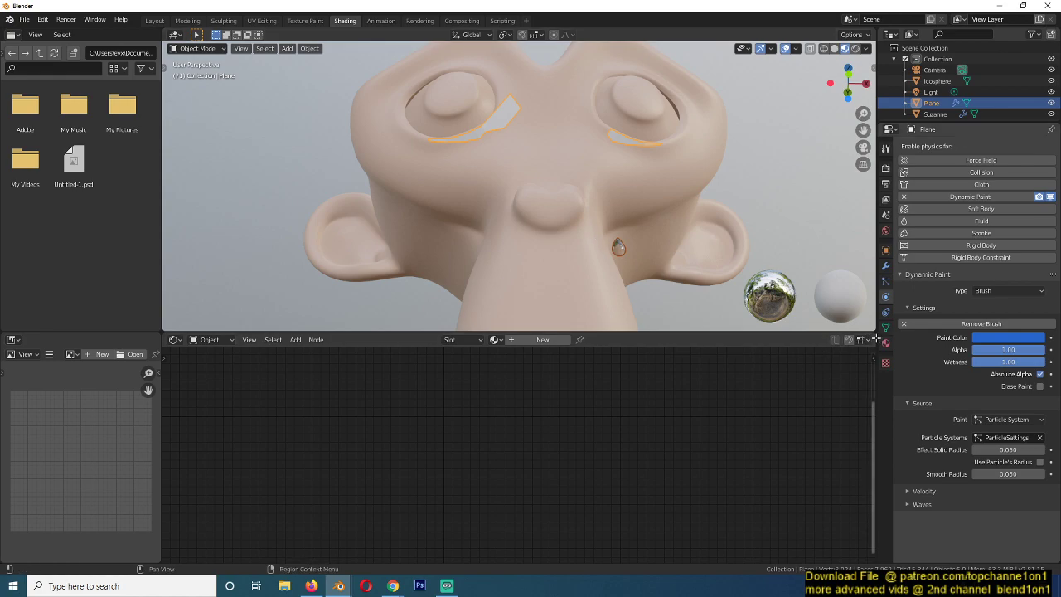
# Step: Split the shader node editor horizontally and turn its lower part into a Timeline
pyautogui.moveTo(873, 332); pyautogui.dragTo(580, 464)
pyautogui.click(177, 469)
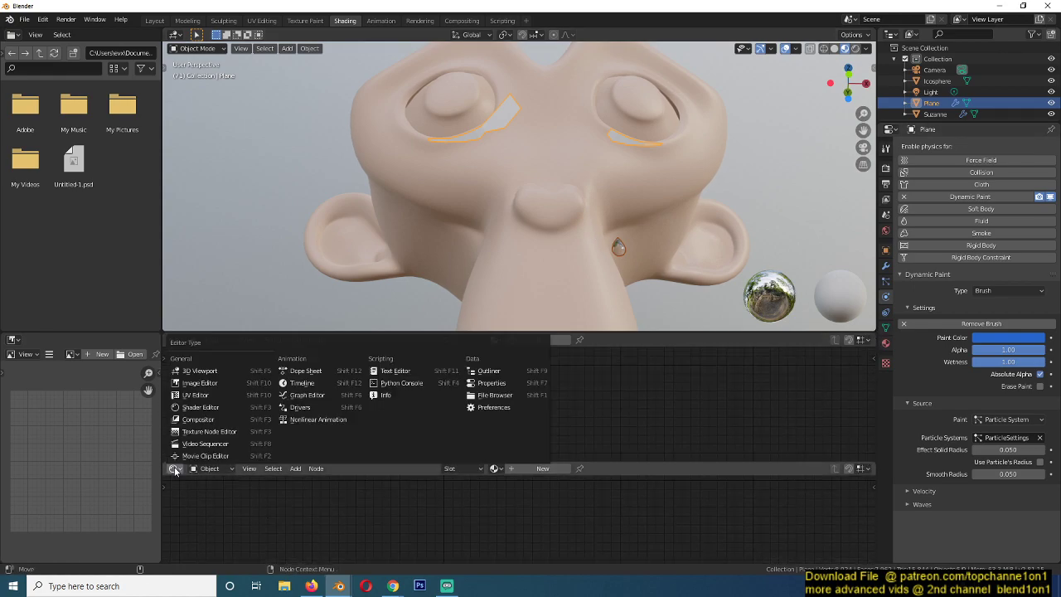
pyautogui.click(301, 383)
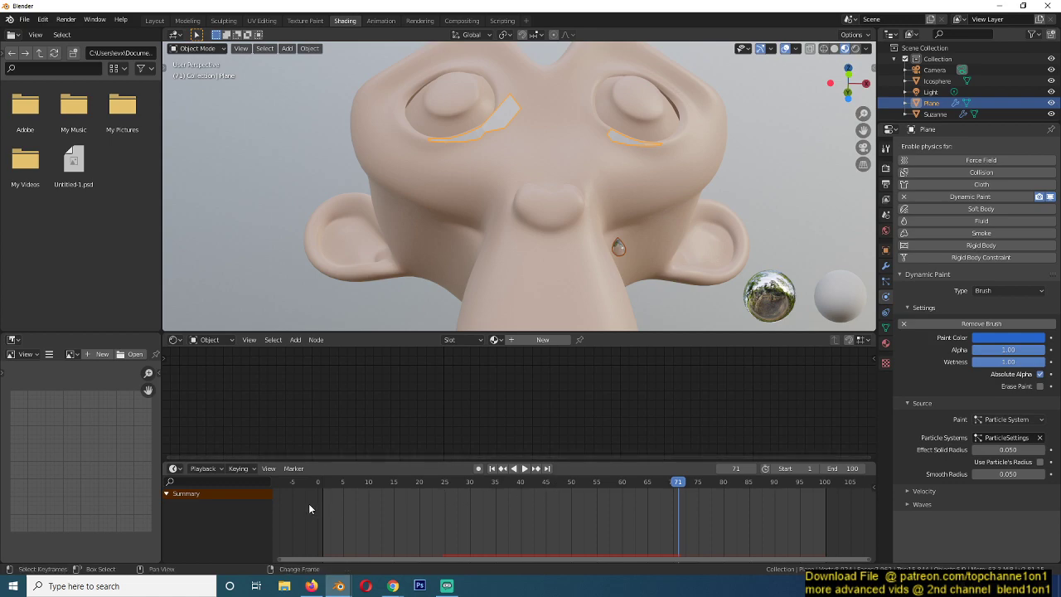
# Step: Bake the plane's particle system cache and play the animation with the whole head in view
pyautogui.click(885, 281)
pyautogui.click(932, 339)
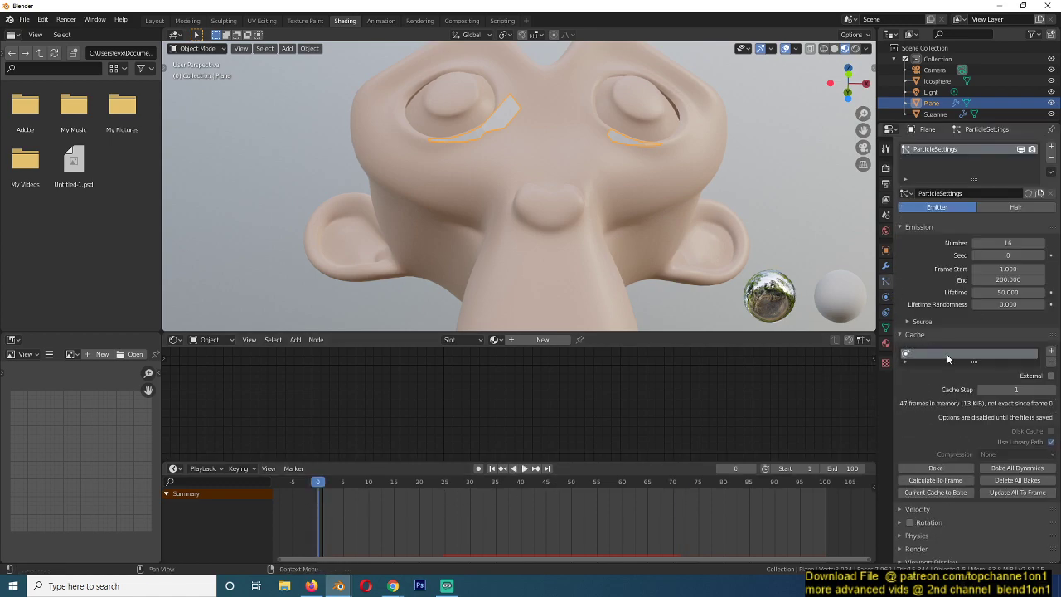
pyautogui.click(959, 469)
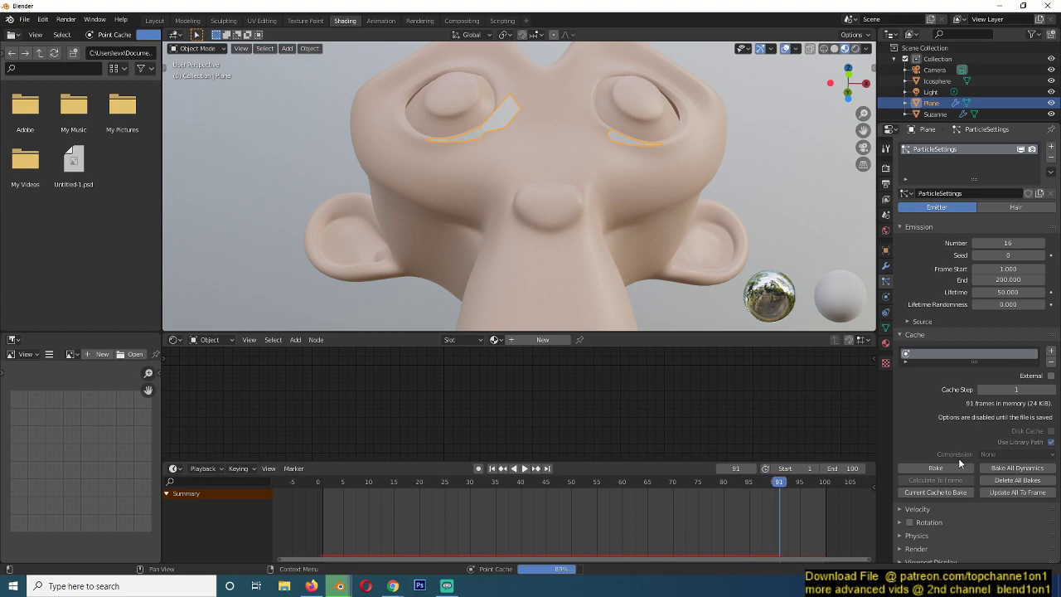
pyautogui.press('space')
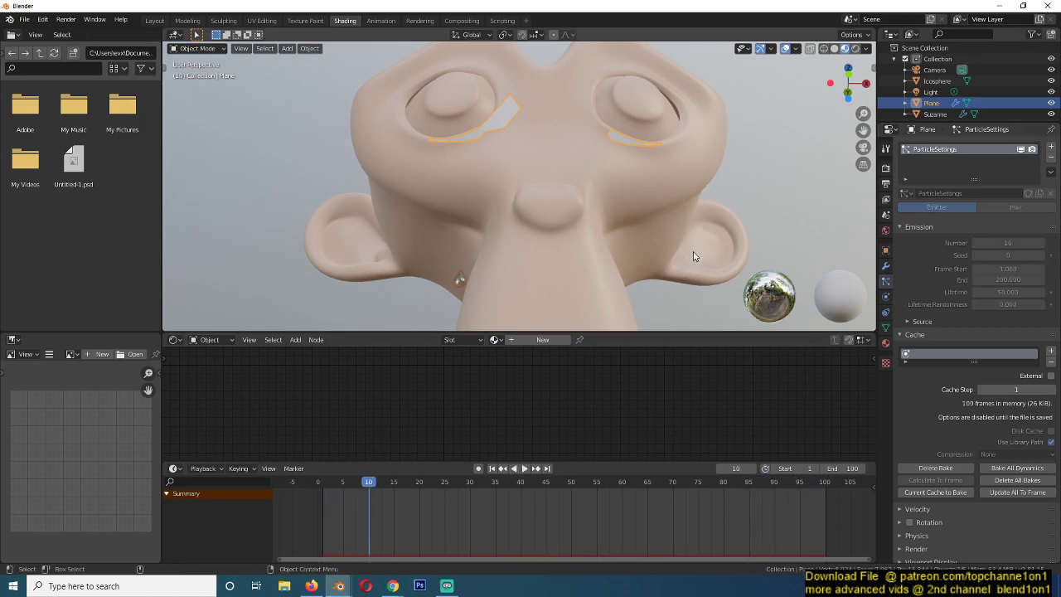
pyautogui.scroll(-5, 651, 236)
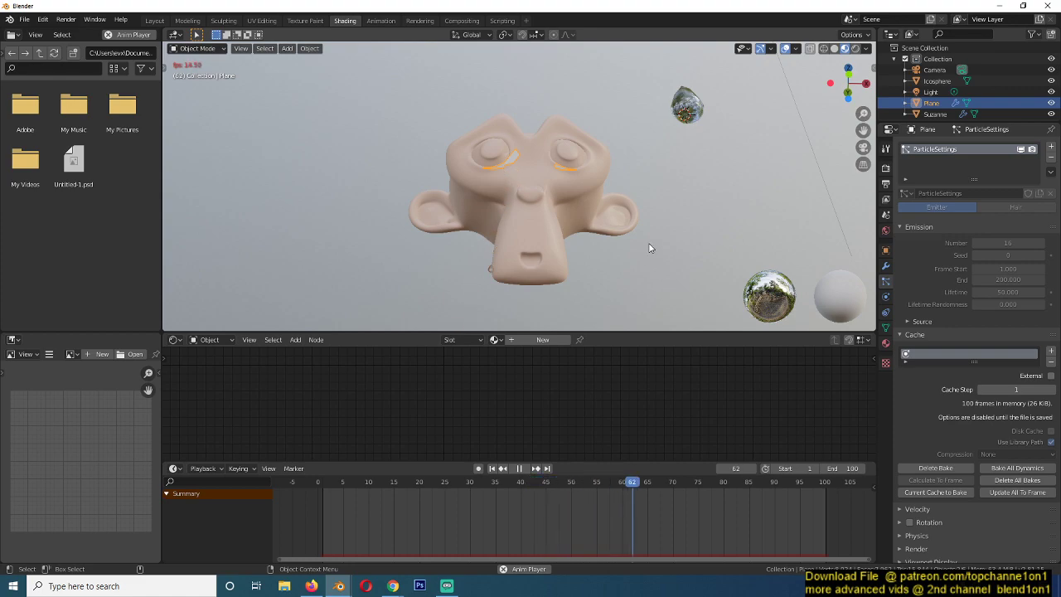
pyautogui.press('space')
# Step: Select Suzanne and set the particle Stickiness of its collision physics to 2
pyautogui.click(537, 239)
pyautogui.click(886, 296)
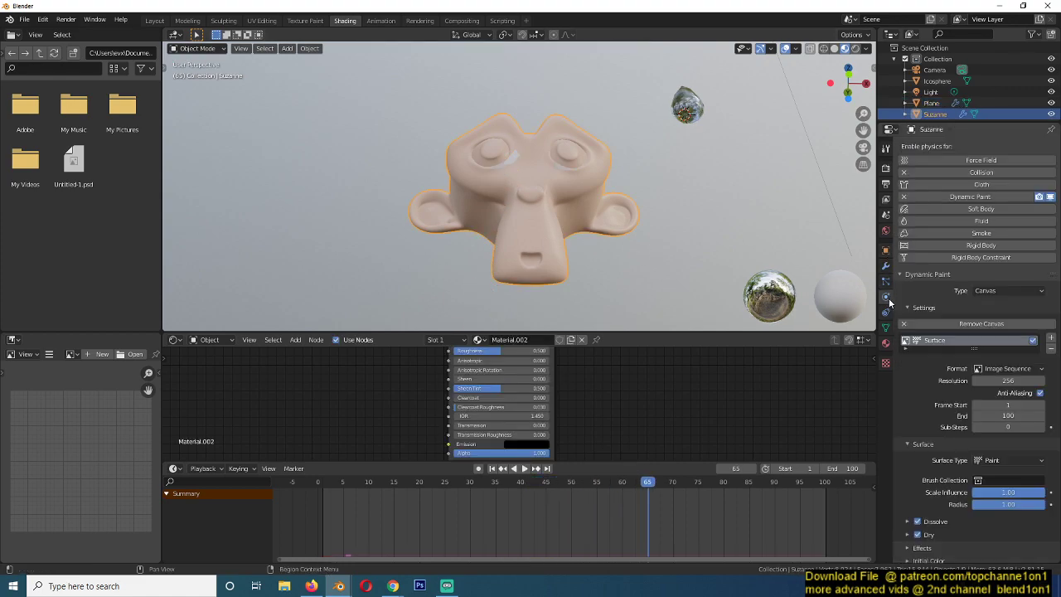
pyautogui.click(918, 275)
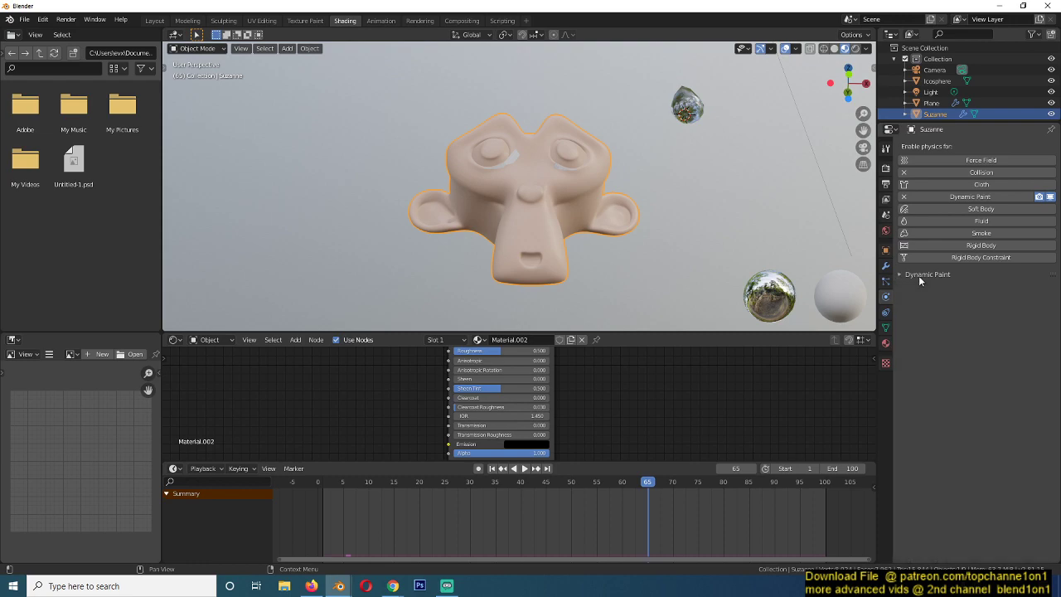
pyautogui.click(918, 288)
pyautogui.click(986, 349)
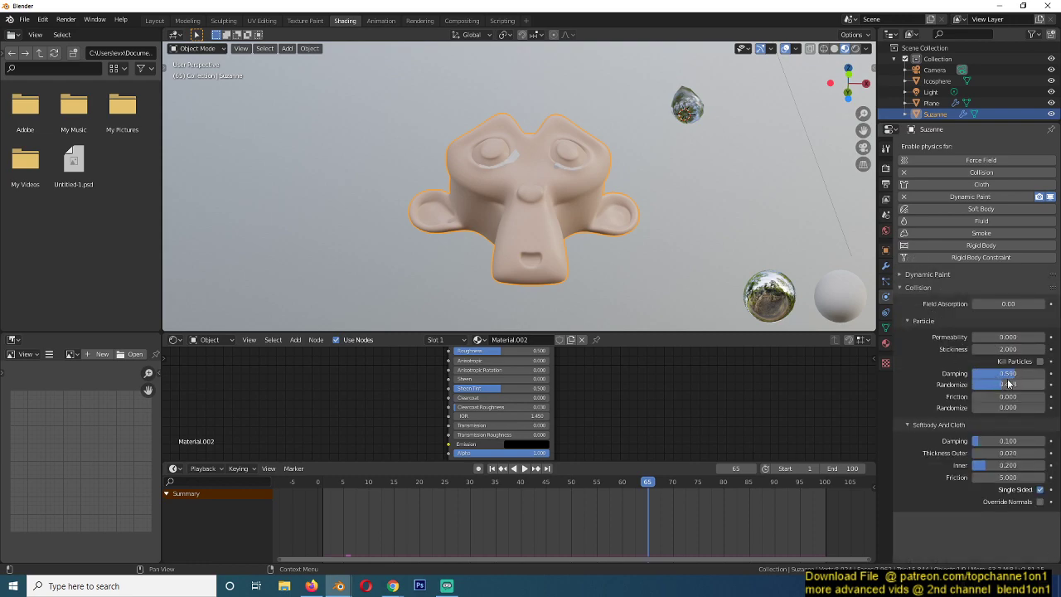
# Step: Delete the existing particle cache bake of the plane under the eyes and bake it again
pyautogui.click(885, 284)
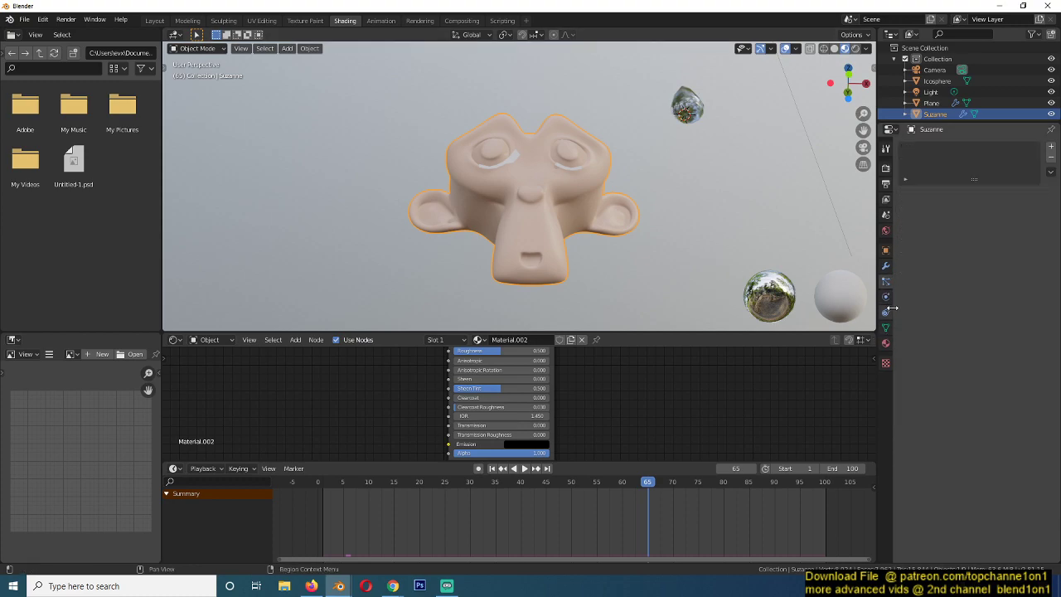
pyautogui.click(517, 158)
pyautogui.click(942, 462)
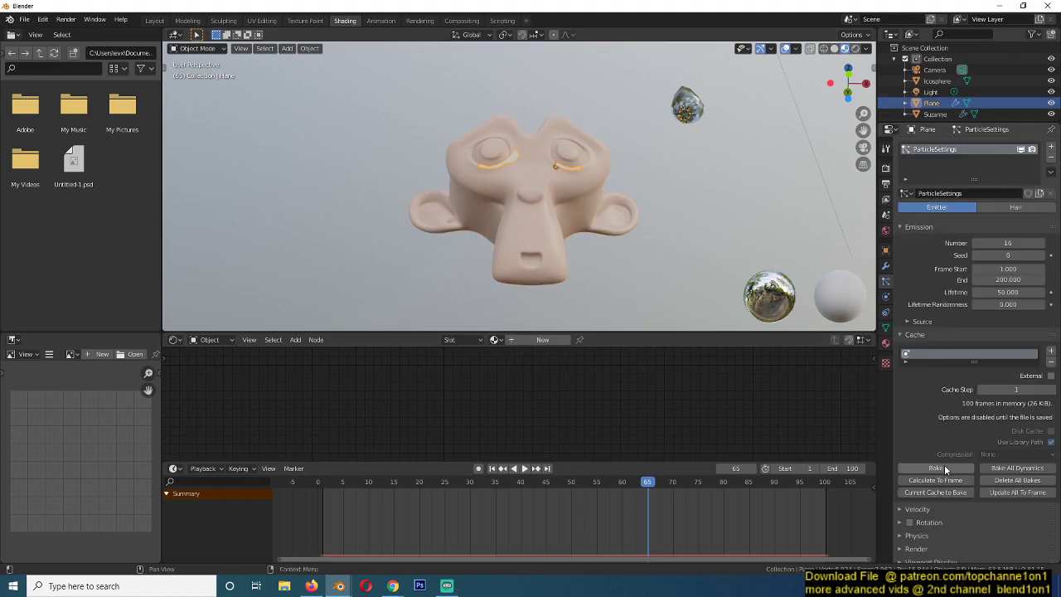
pyautogui.click(943, 467)
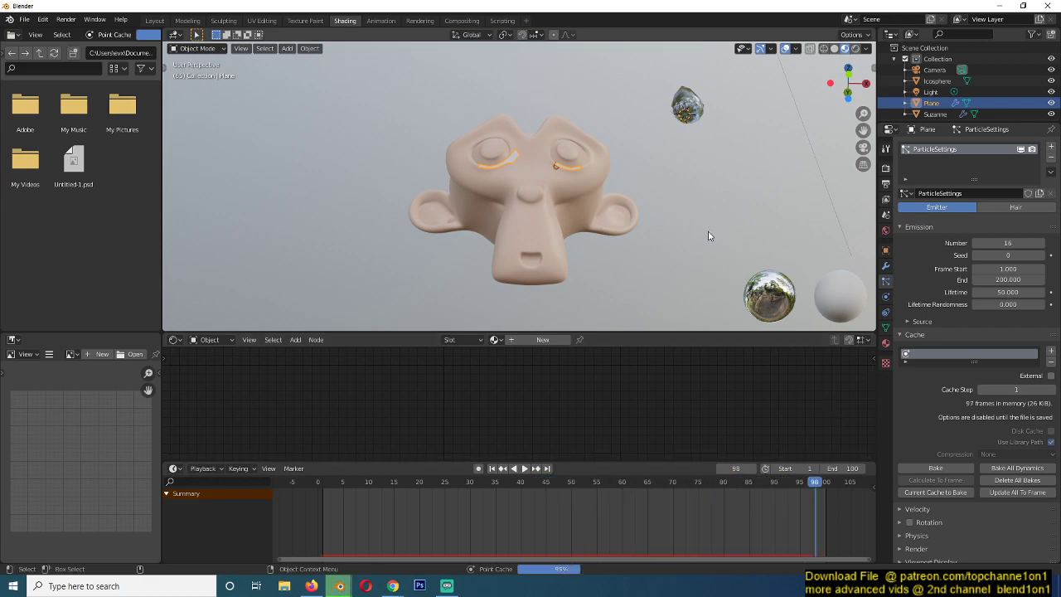
# Step: Play the rebaked simulation and examine from several angles how the teardrops run down the face
pyautogui.press('space')
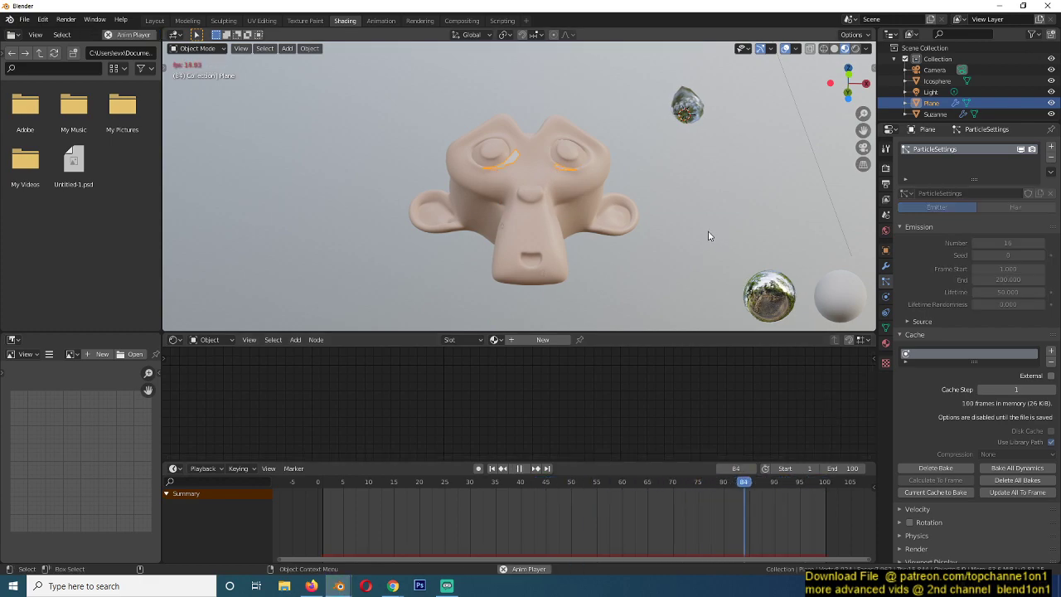
pyautogui.moveTo(708, 234); pyautogui.dragTo(689, 148, button='middle')
pyautogui.scroll(5, 588, 224)
pyautogui.click(669, 274)
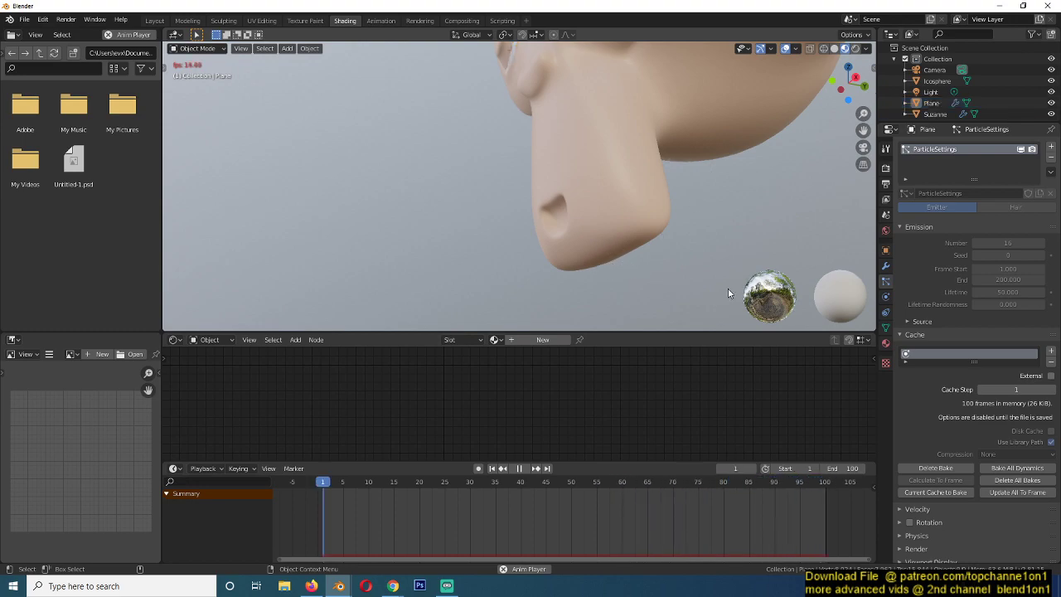
pyautogui.moveTo(596, 226); pyautogui.dragTo(681, 260, button='middle')
pyautogui.scroll(-3, 665, 216)
pyautogui.scroll(3, 682, 260)
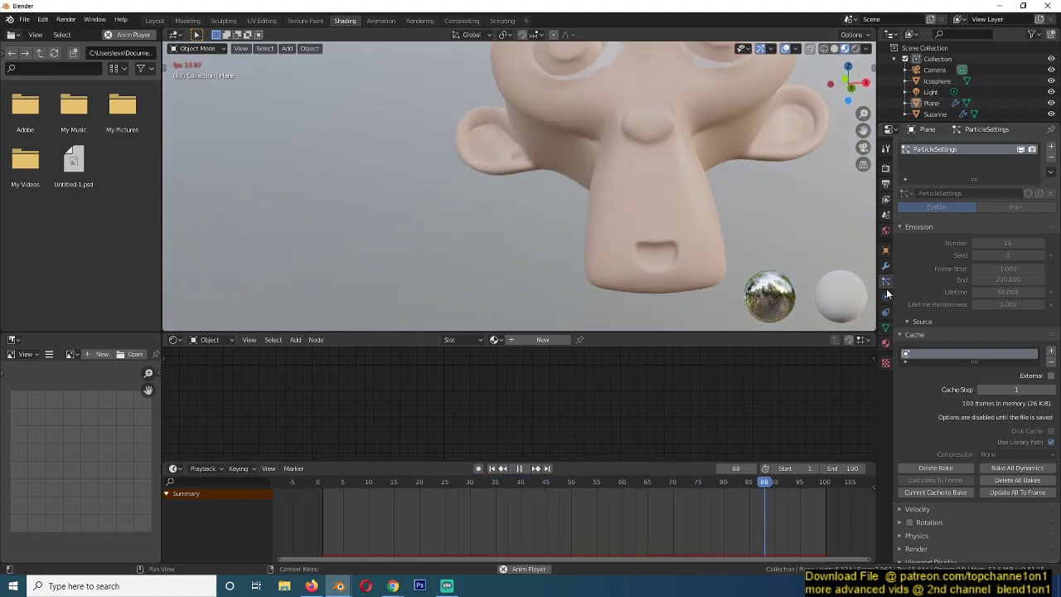
pyautogui.moveTo(673, 208); pyautogui.dragTo(539, 270, button='middle')
pyautogui.scroll(-5, 628, 269)
pyautogui.press('space')
# Step: Rescale the teardrop icosphere and play the animation to check the size of the tears on the face
pyautogui.scroll(5, 612, 262)
pyautogui.scroll(-5, 614, 175)
pyautogui.click(696, 111)
pyautogui.scroll(5, 695, 193)
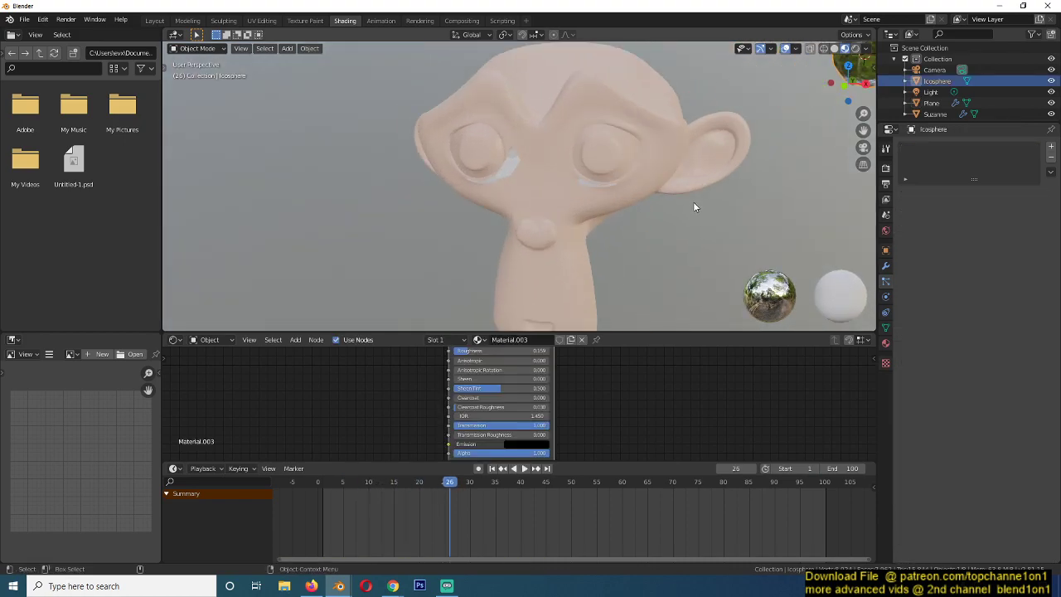
pyautogui.press('s')
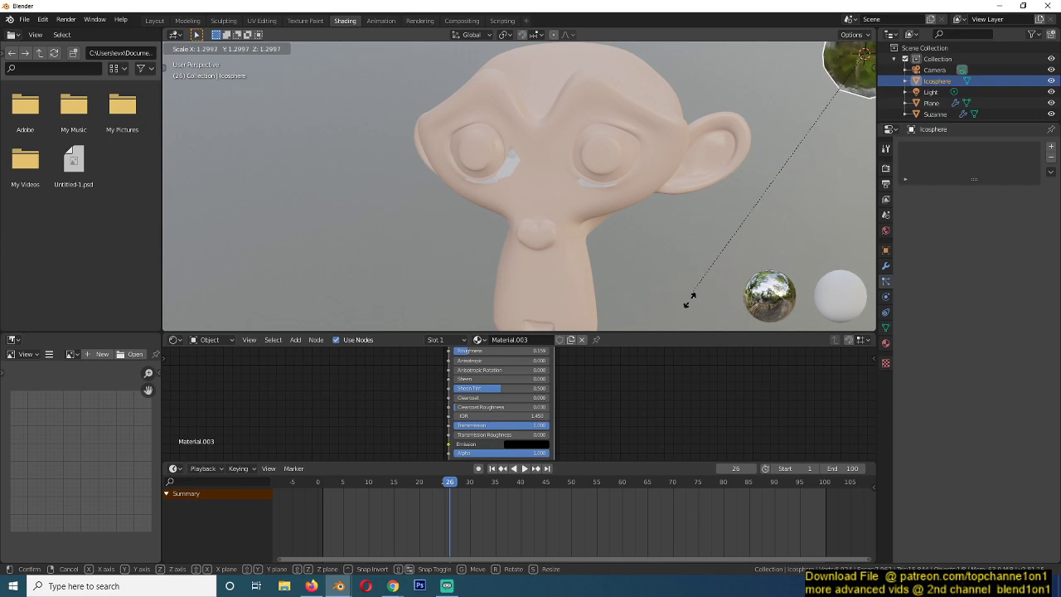
pyautogui.click(661, 101)
pyautogui.press('space')
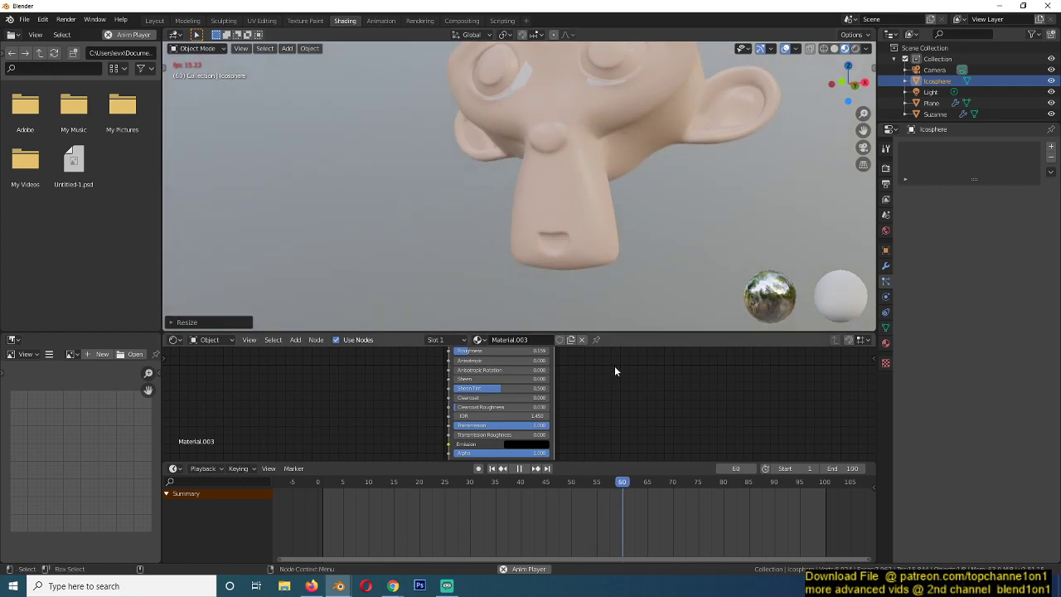
pyautogui.press('space')
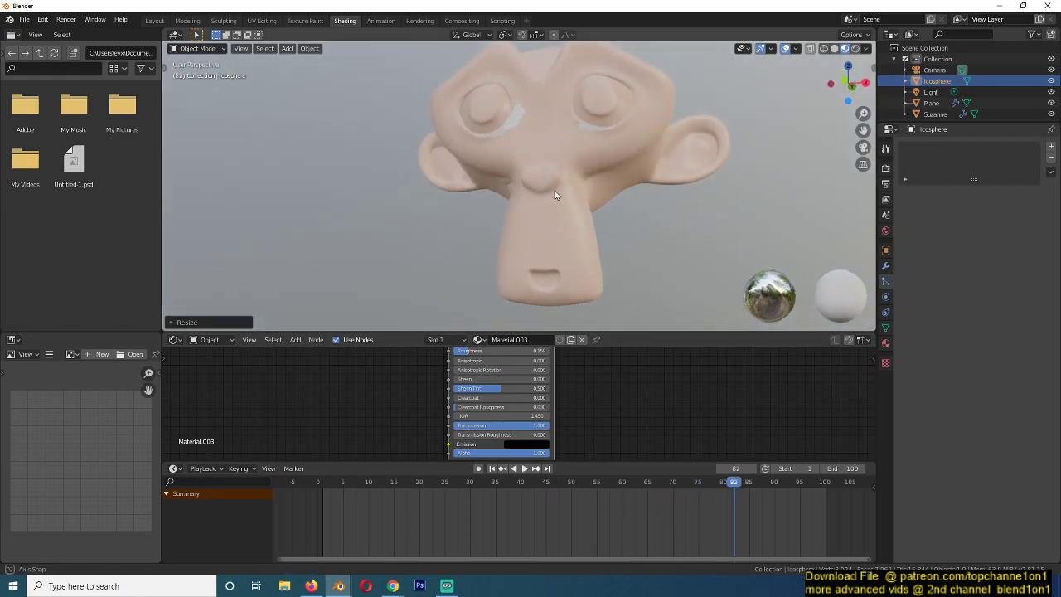
# Step: Select Suzanne and bake the Dynamic Paint canvas surface as an image sequence of paintmaps
pyautogui.click(520, 123)
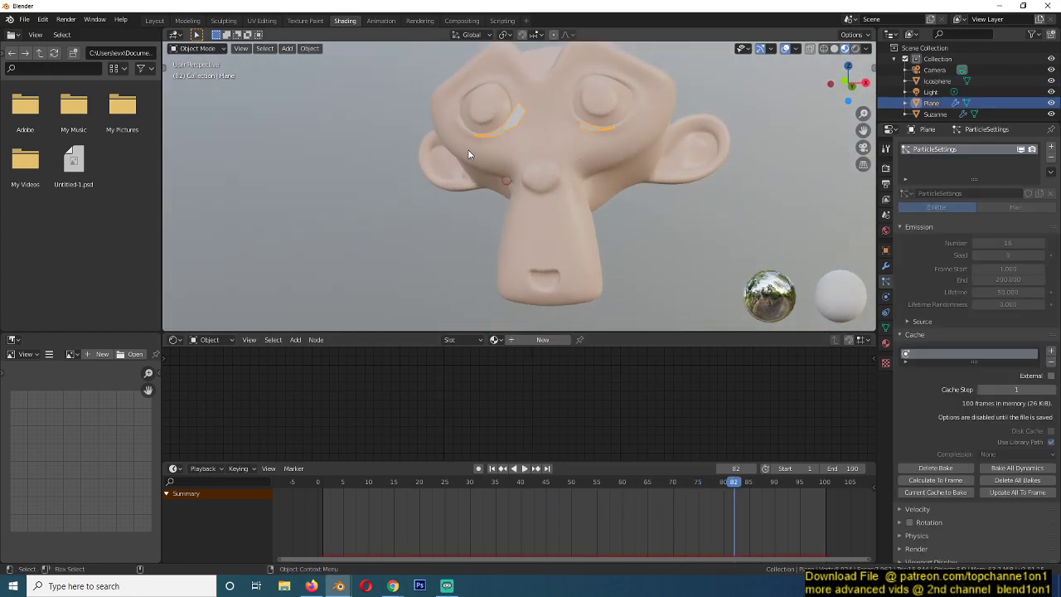
pyautogui.click(571, 142)
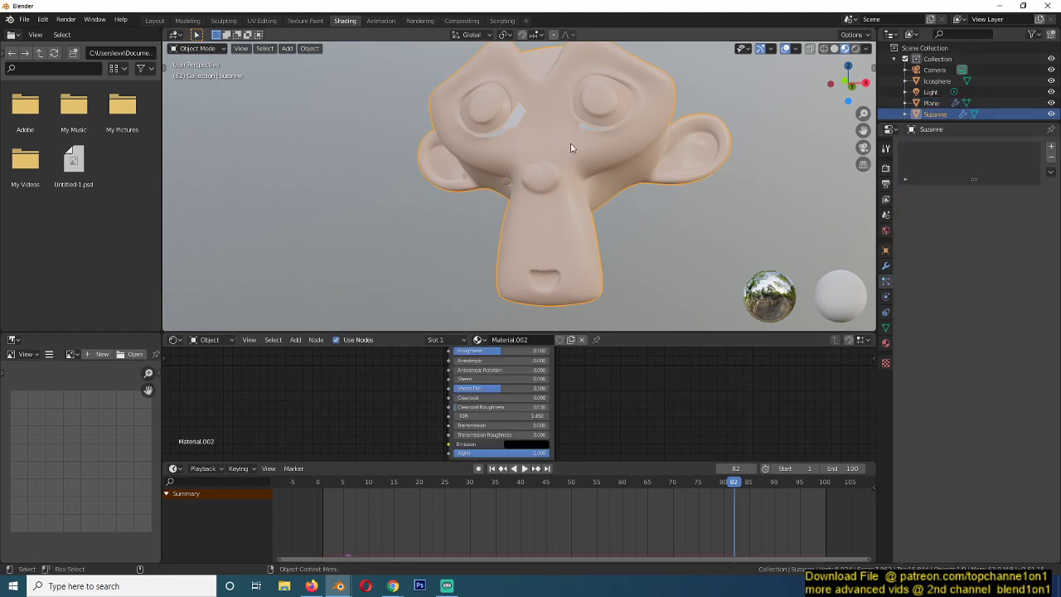
pyautogui.click(885, 297)
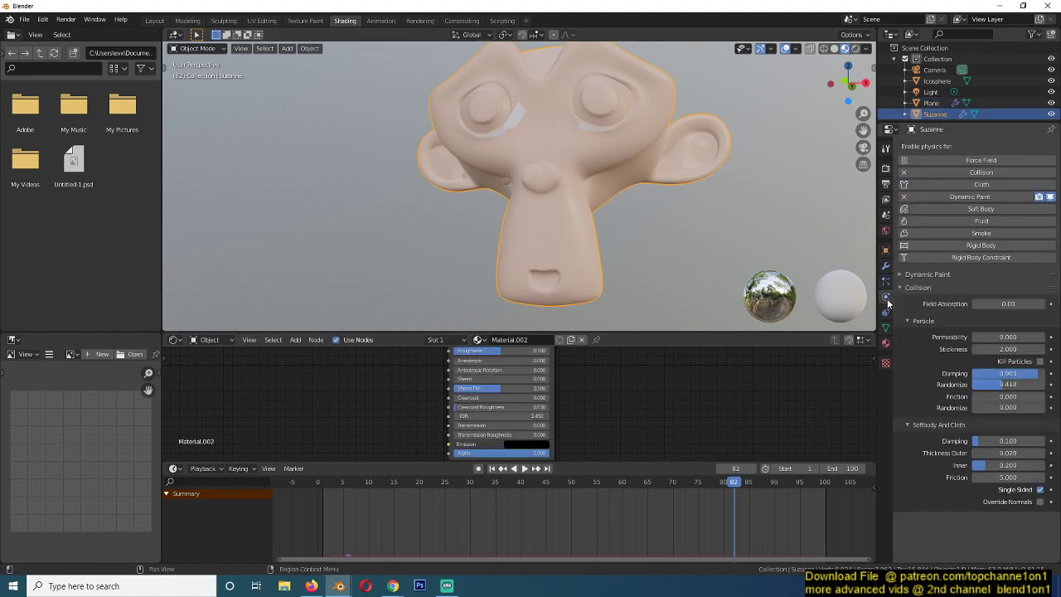
pyautogui.click(915, 275)
pyautogui.scroll(-4, 964, 370)
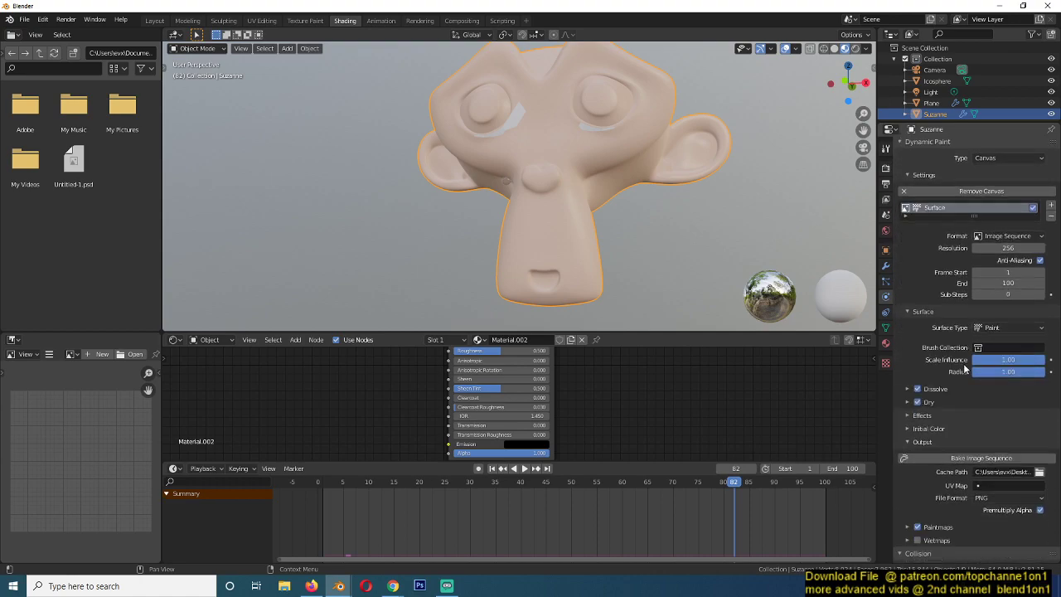
pyautogui.scroll(-2, 968, 433)
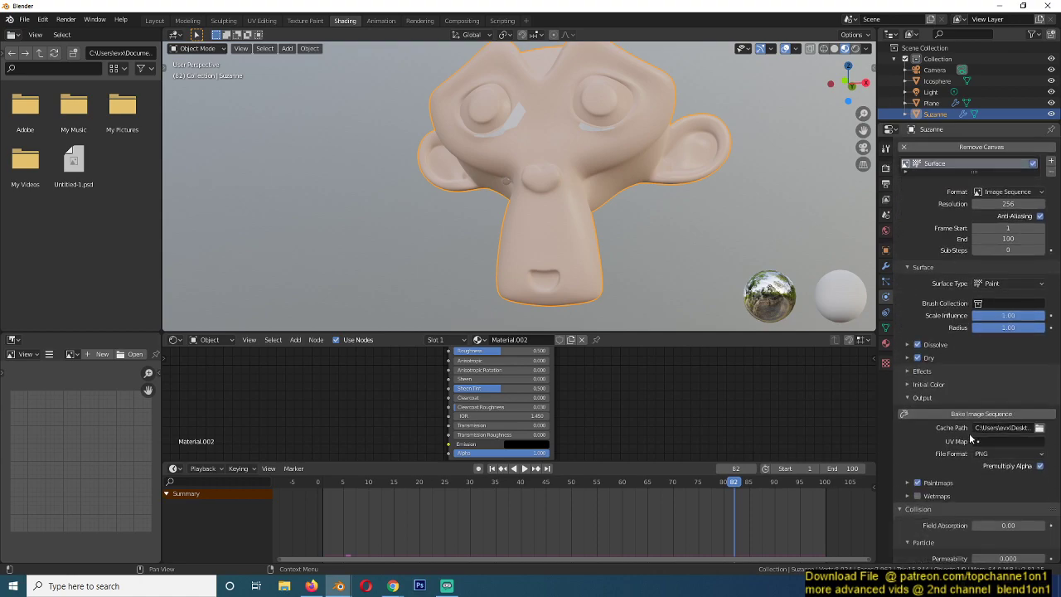
pyautogui.click(1015, 412)
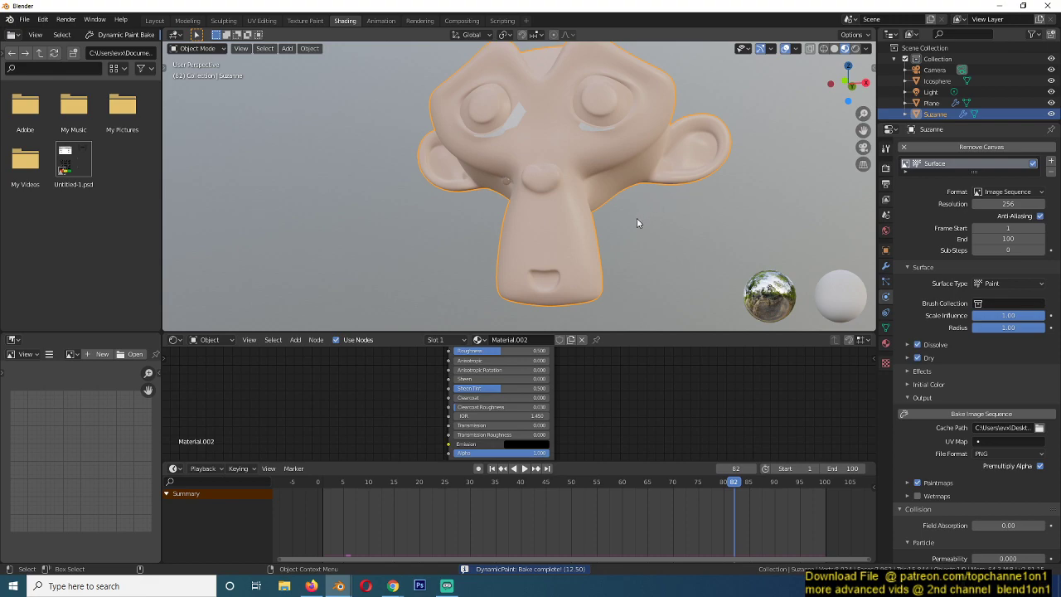
# Step: Browse the baked paintmap images in the desktop's New Folder through the image sequence import, and cancel the import
pyautogui.moveTo(576, 242); pyautogui.dragTo(544, 277, button='middle')
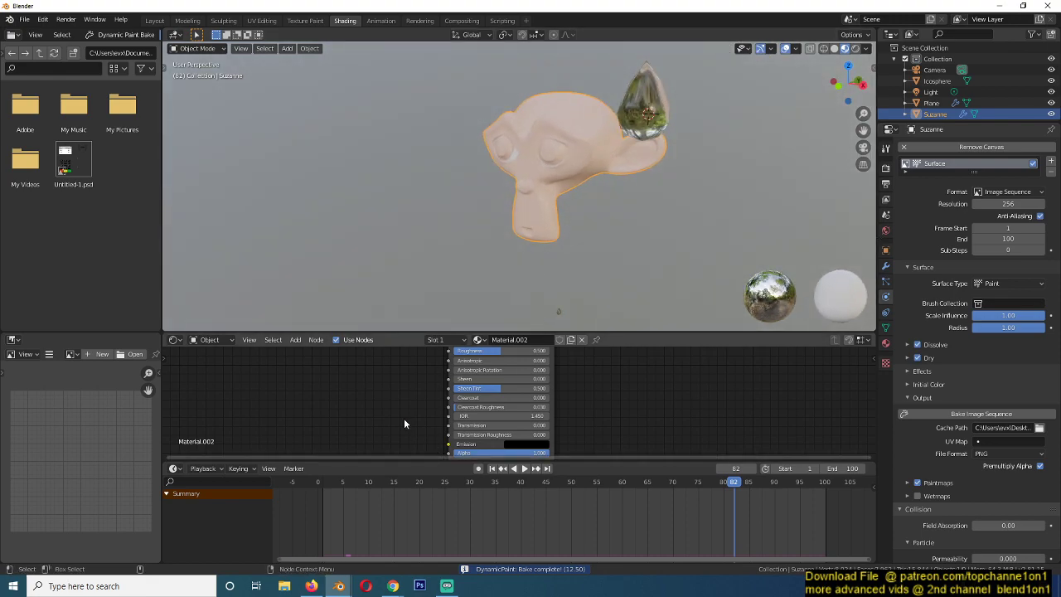
pyautogui.scroll(-2, 398, 417)
pyautogui.moveTo(426, 429); pyautogui.dragTo(668, 482, button='middle')
pyautogui.moveTo(538, 385); pyautogui.dragTo(553, 432, button='middle')
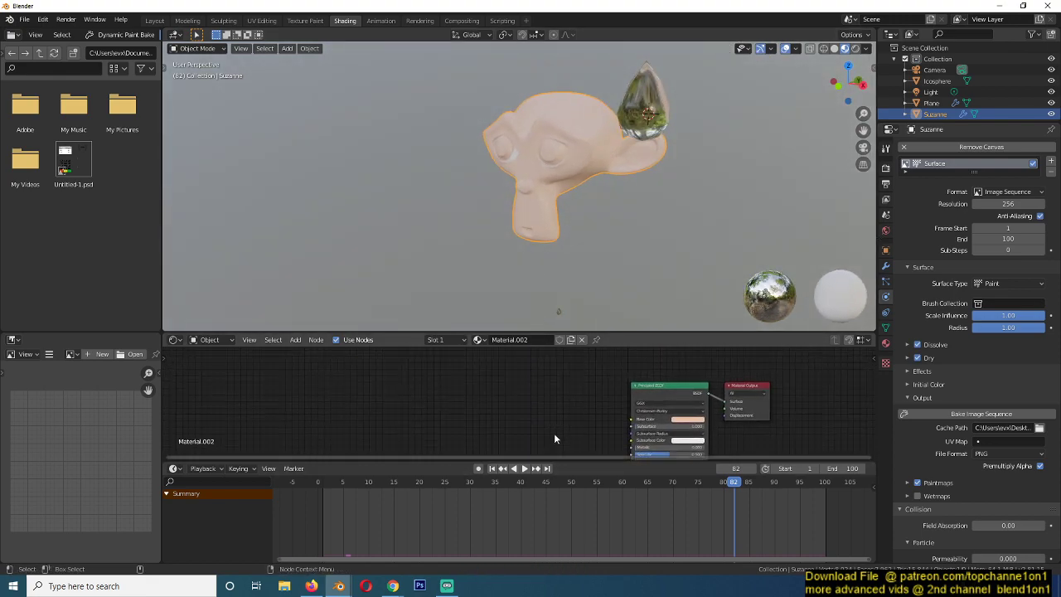
pyautogui.hotkey('shift', 'a')
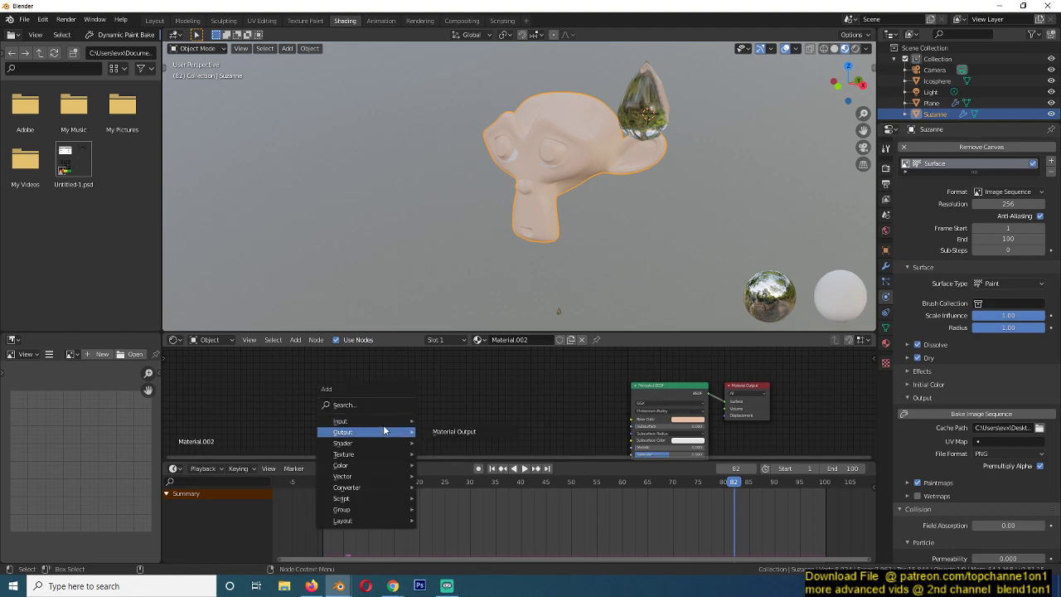
pyautogui.moveTo(368, 454)
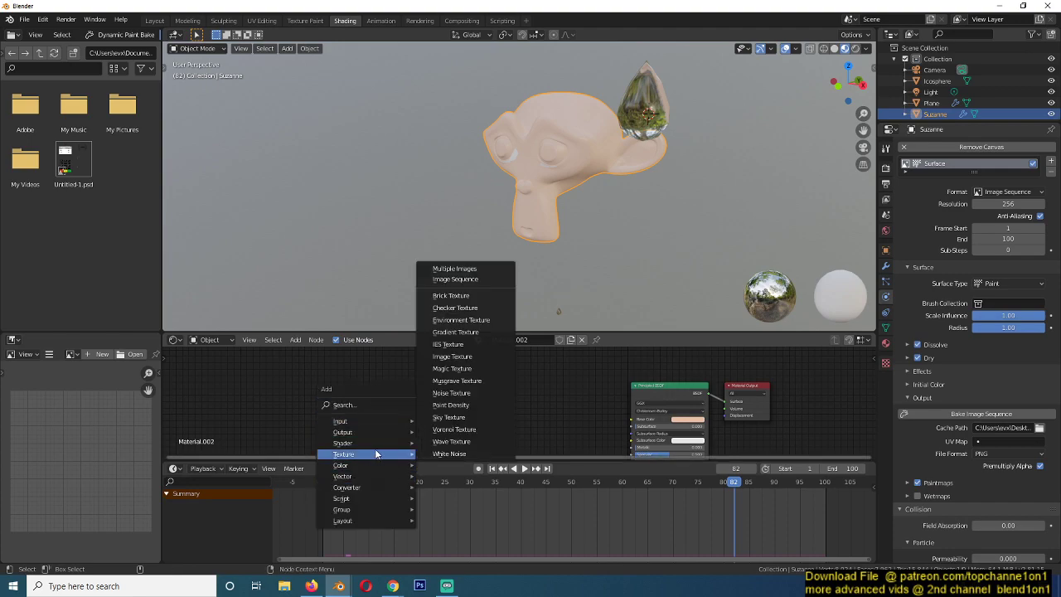
pyautogui.click(472, 280)
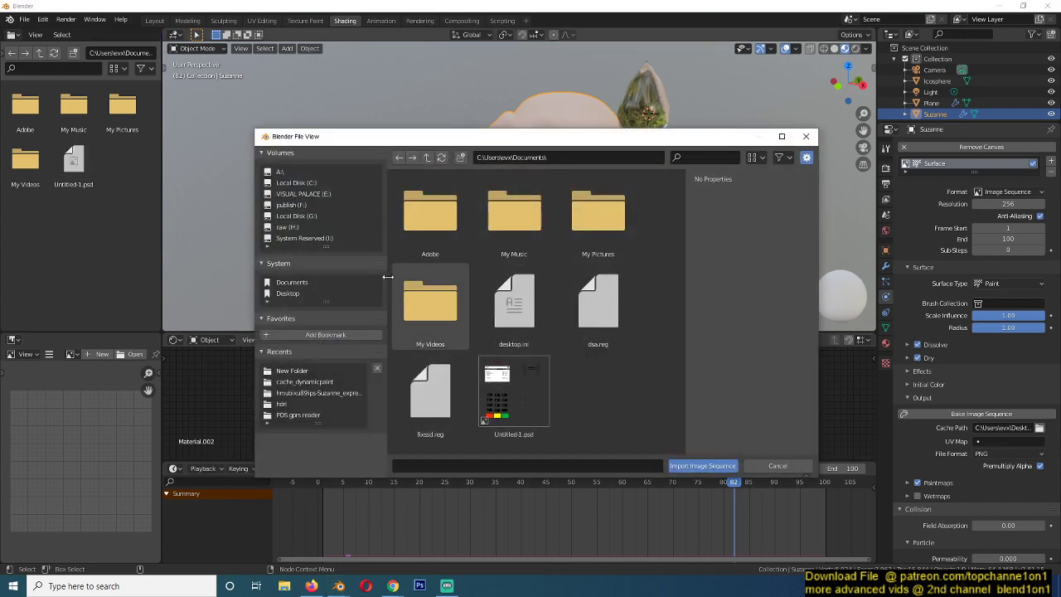
pyautogui.click(290, 293)
pyautogui.doubleClick(457, 249)
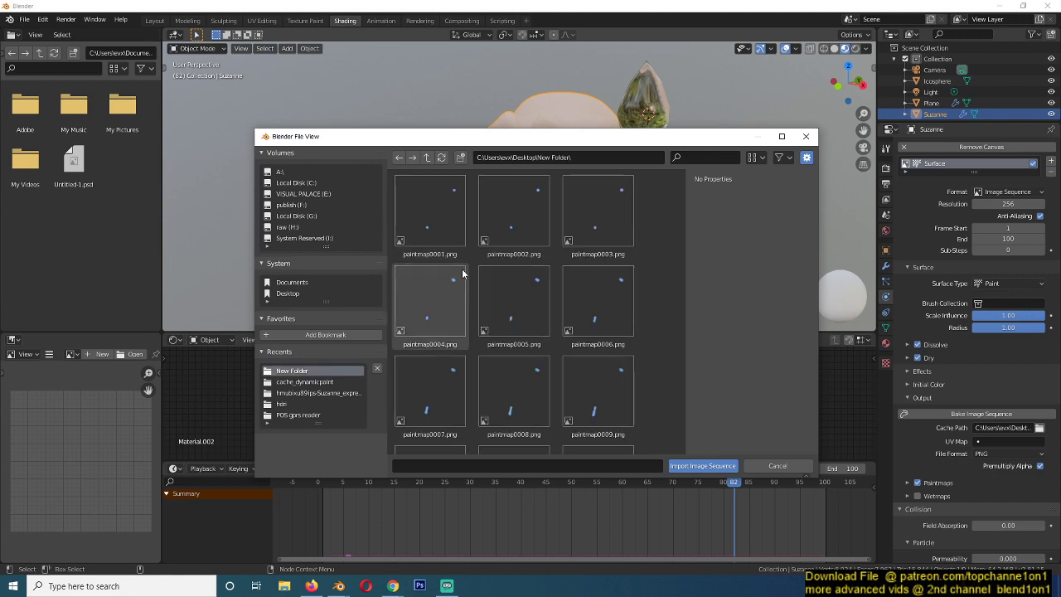
pyautogui.scroll(-4, 497, 315)
pyautogui.scroll(-15, 508, 325)
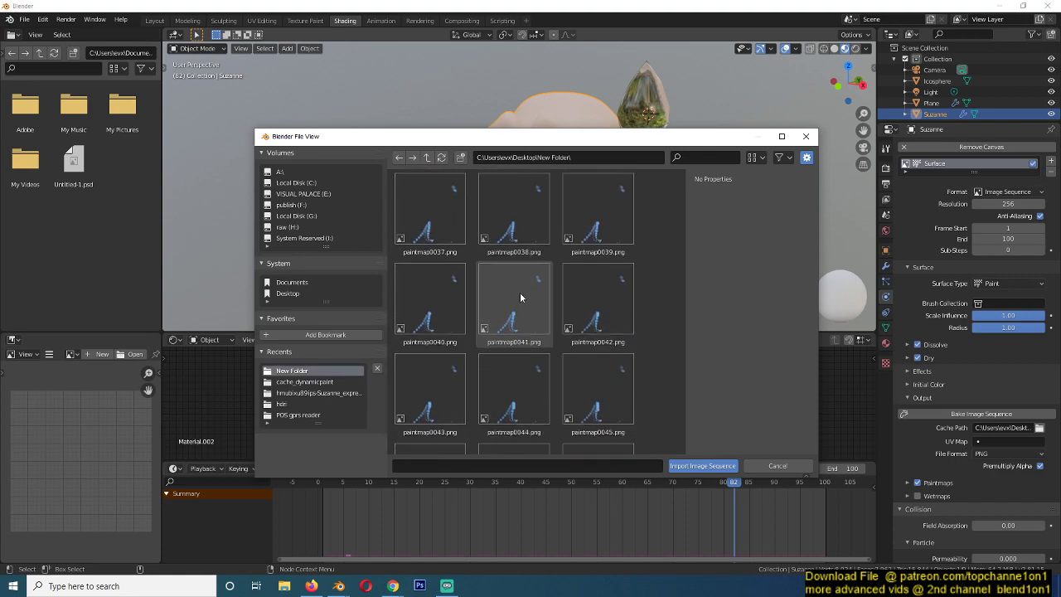
pyautogui.scroll(-14, 520, 297)
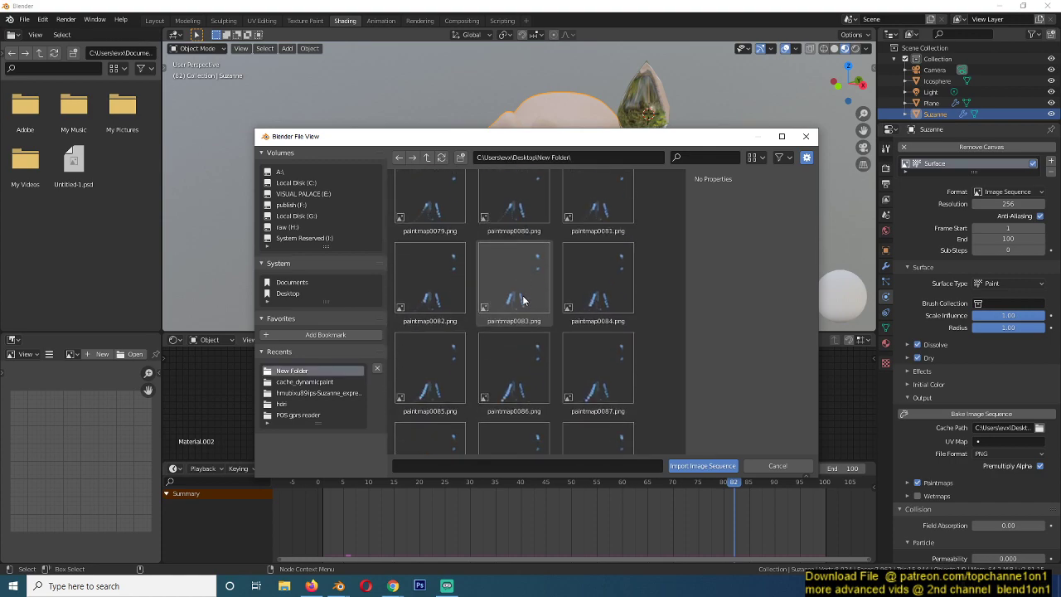
pyautogui.scroll(6, 535, 315)
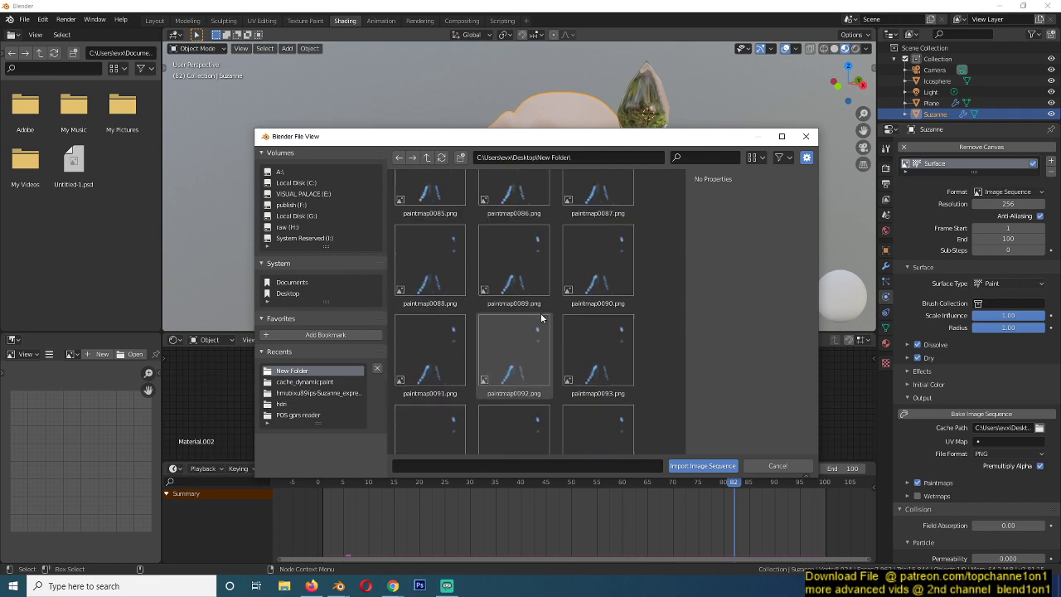
pyautogui.scroll(2, 535, 306)
pyautogui.scroll(-7, 514, 273)
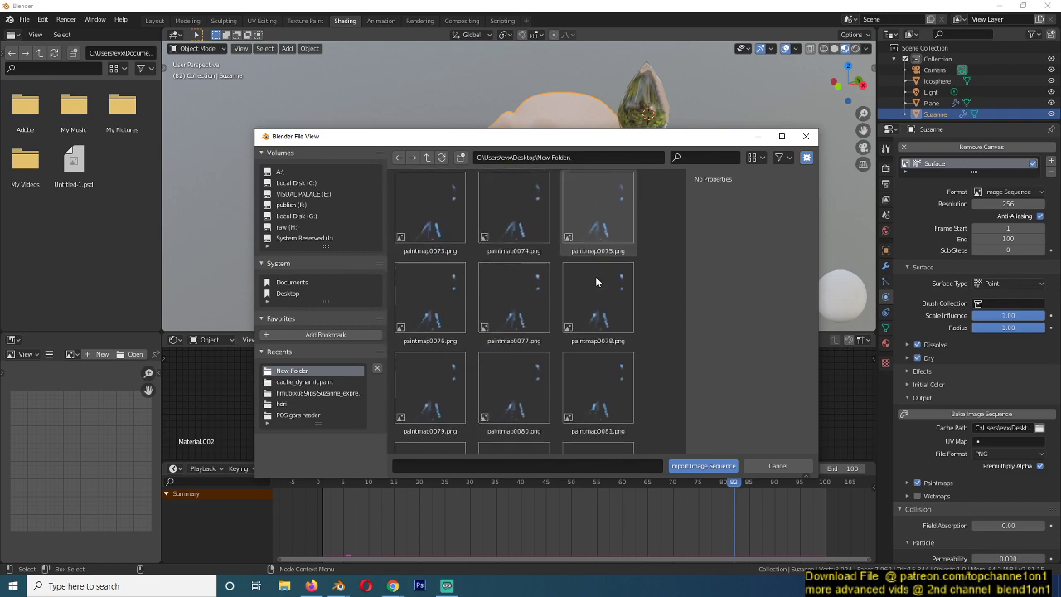
pyautogui.click(777, 464)
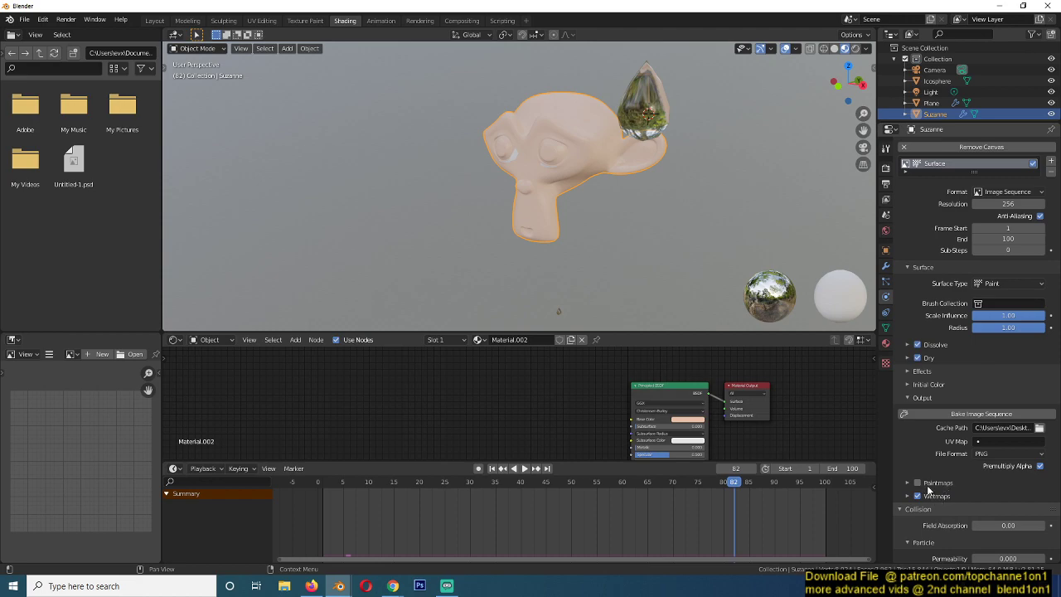
# Step: Bake Suzanne's Dynamic Paint image sequence again, with Wetmaps enabled and Paintmaps disabled in the output
pyautogui.click(988, 416)
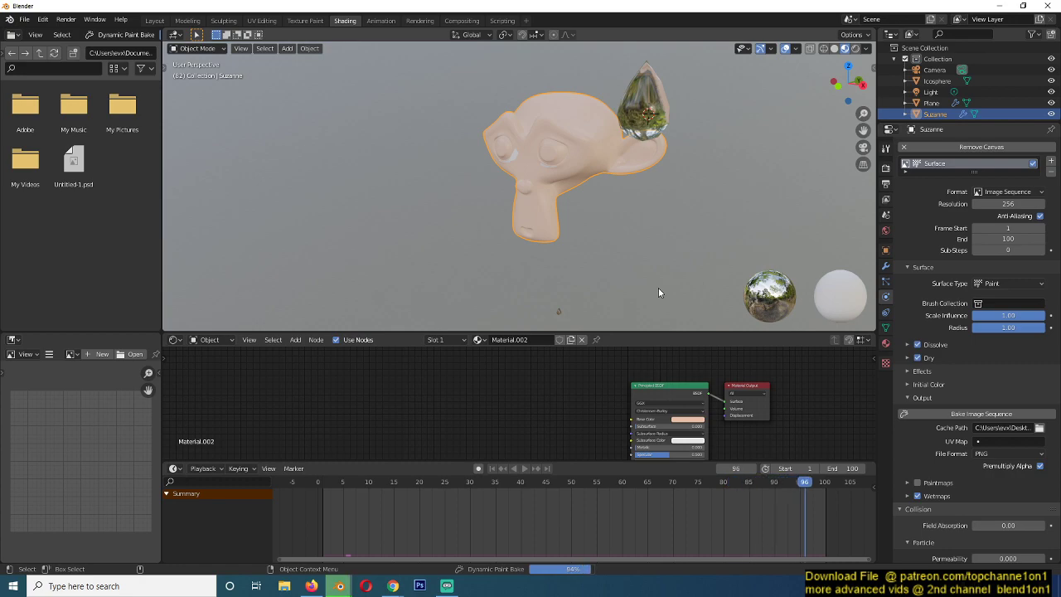
# Step: Add the wetmap image sequence from New Folder, starting at wetmap0001.png, as a texture node beside the Principled BSDF in Suzanne's material
pyautogui.hotkey('shift', 'a')
pyautogui.moveTo(443, 405)
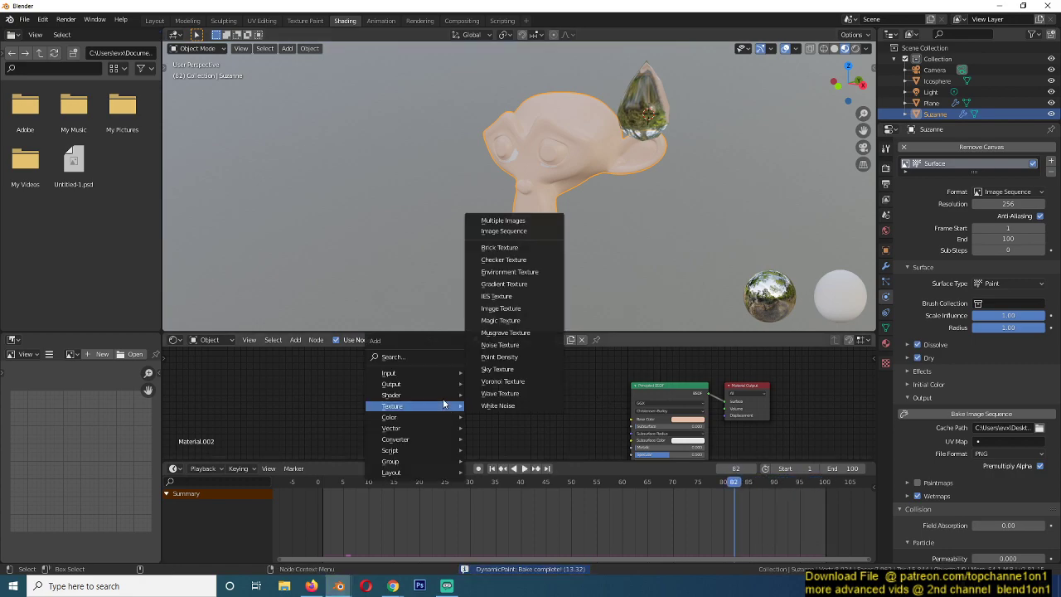
pyautogui.click(520, 231)
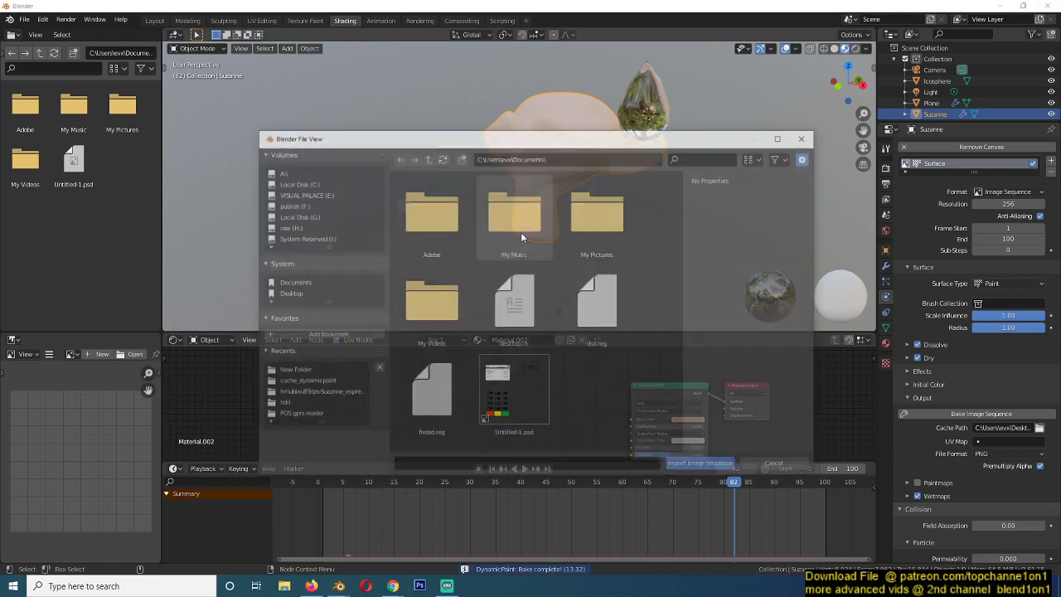
pyautogui.click(307, 369)
pyautogui.scroll(-10, 543, 321)
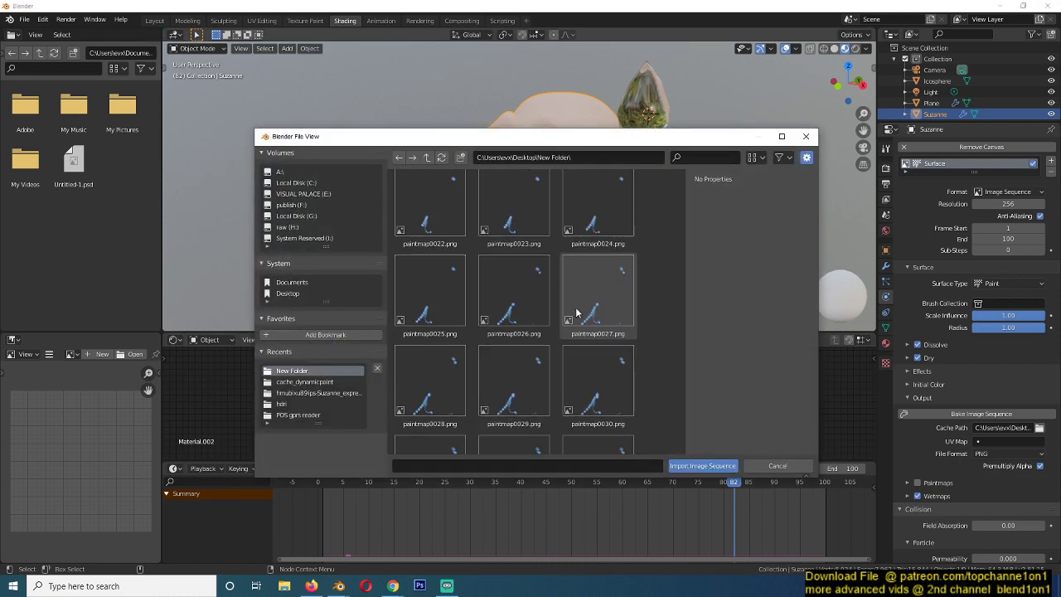
pyautogui.scroll(-13, 577, 309)
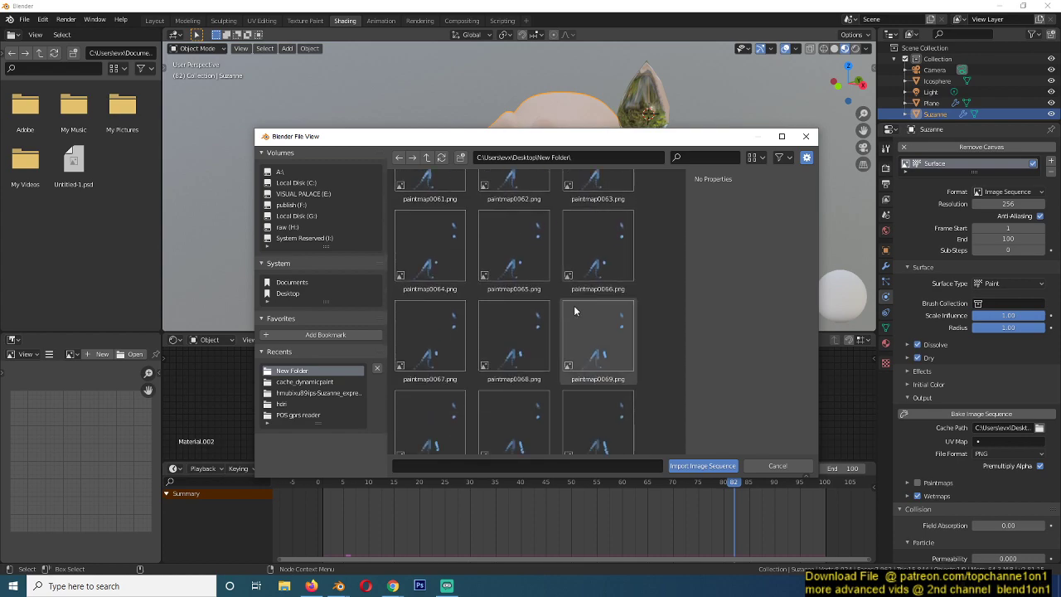
pyautogui.scroll(-9, 573, 310)
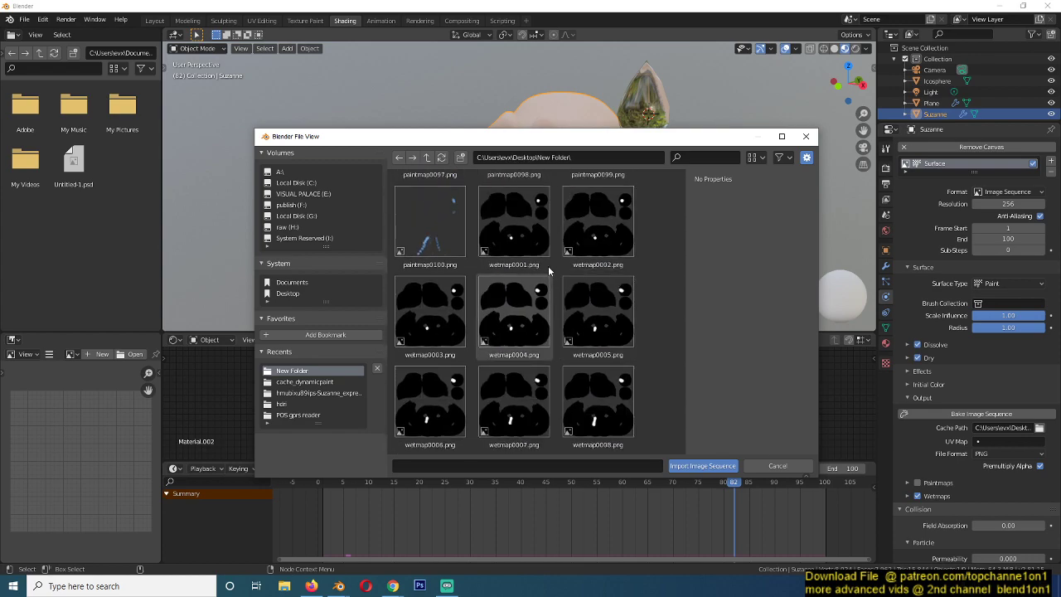
pyautogui.click(535, 244)
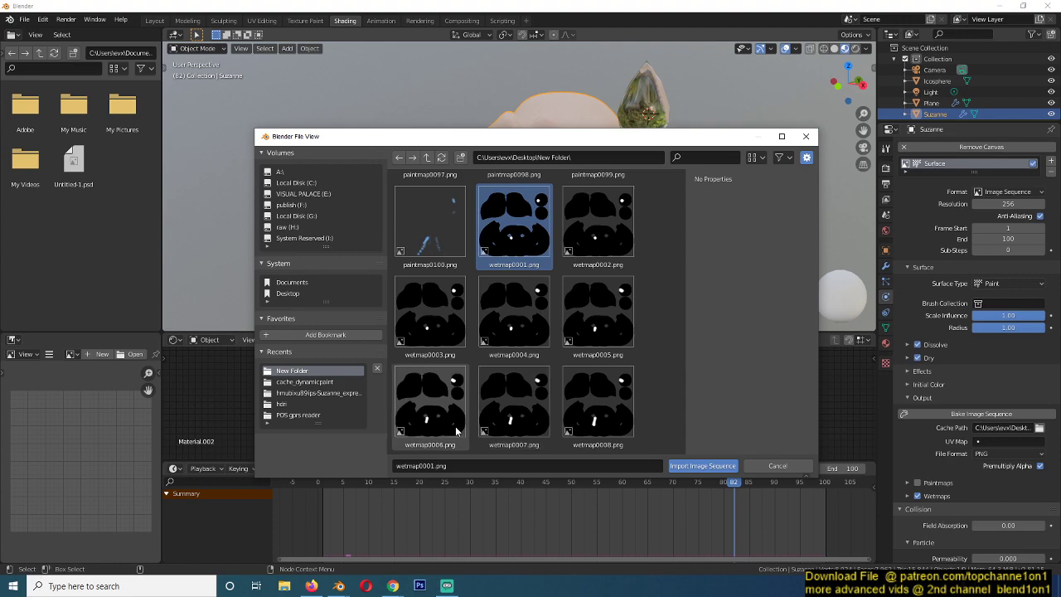
pyautogui.click(710, 466)
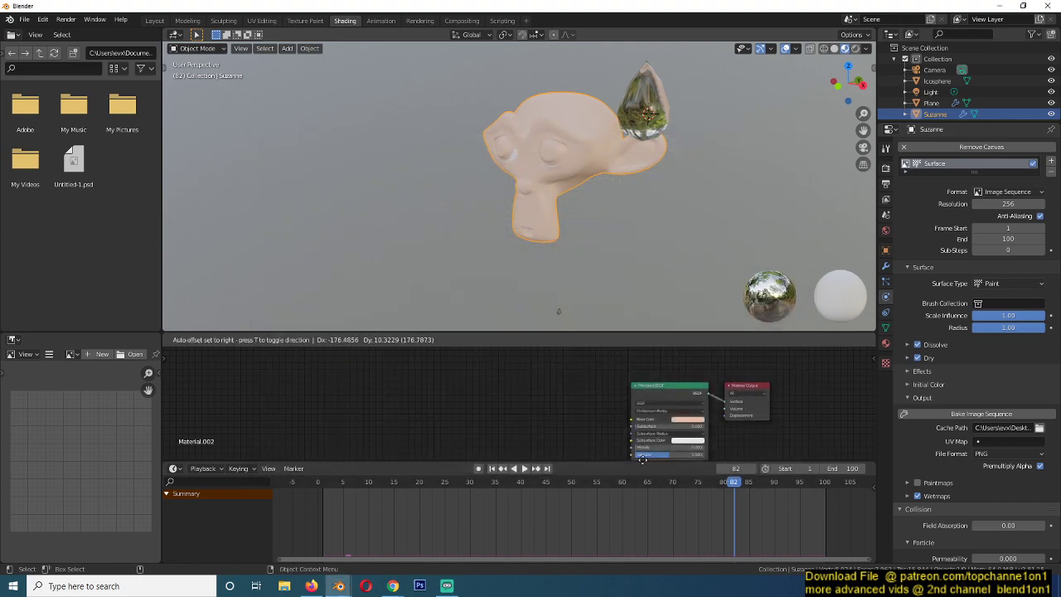
pyautogui.click(553, 382)
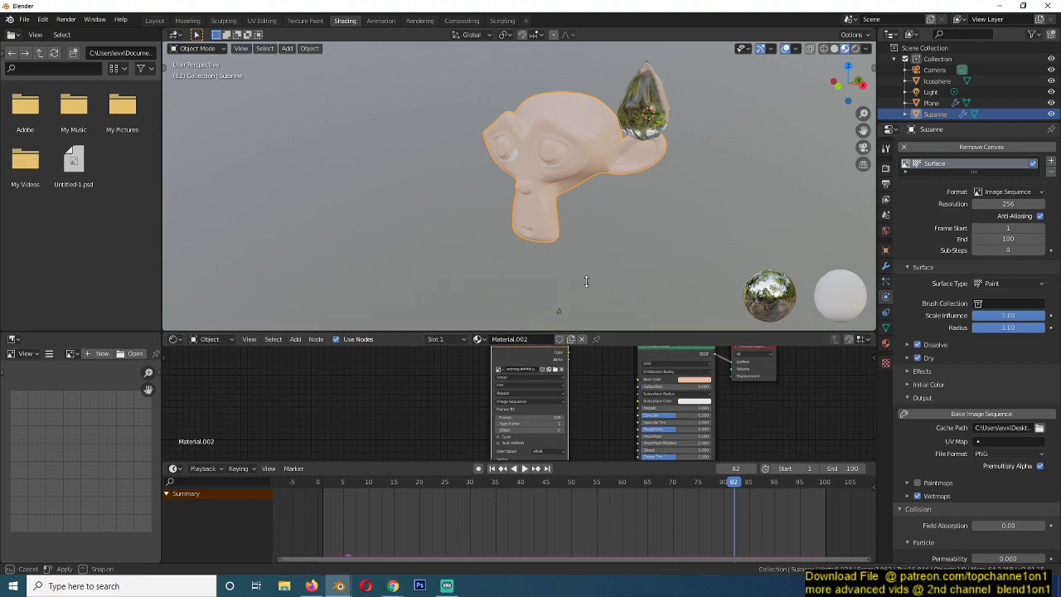
# Step: Enlarge the node editor, preview the wetmap texture's color on Suzanne, and play the animation to test whether it updates
pyautogui.moveTo(582, 332); pyautogui.dragTo(584, 282)
pyautogui.scroll(2, 597, 331)
pyautogui.moveTo(597, 378); pyautogui.dragTo(597, 395, button='middle')
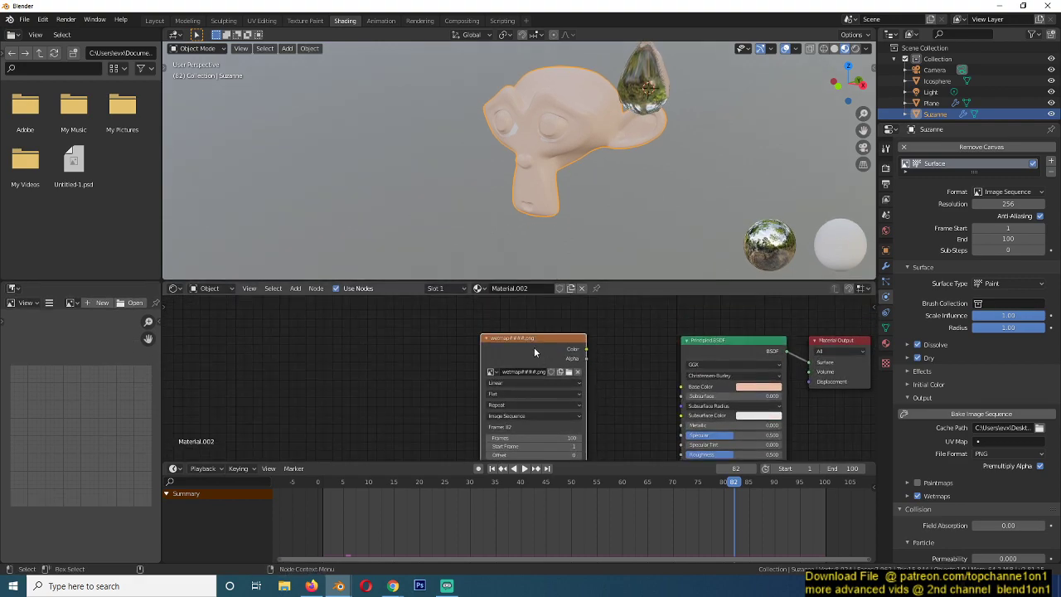
pyautogui.keyDown('ctrl'); pyautogui.keyDown('shift'); pyautogui.click(534, 344); pyautogui.keyUp('shift'); pyautogui.keyUp('ctrl')
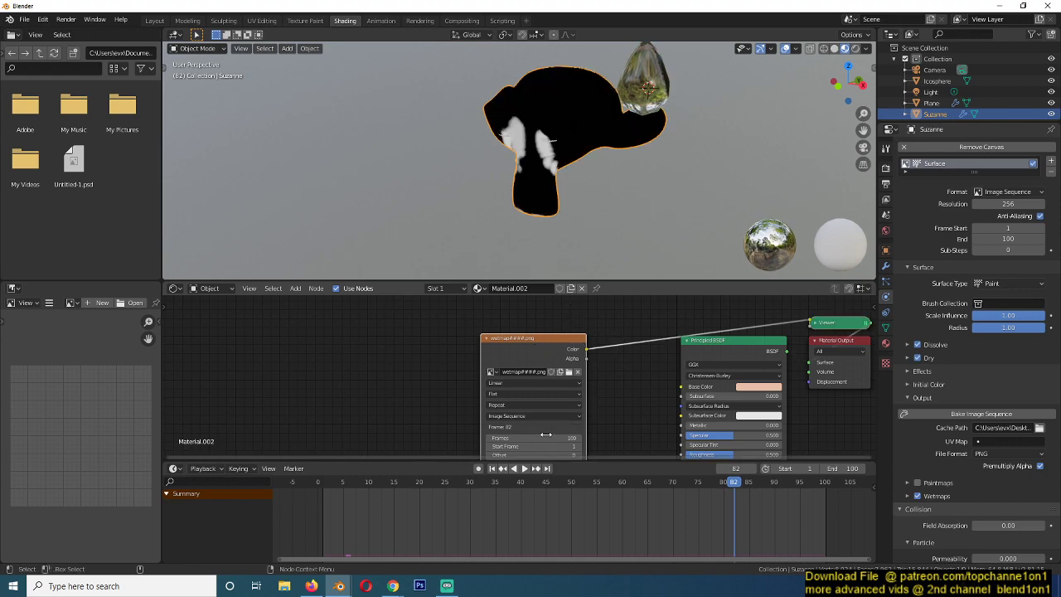
pyautogui.moveTo(447, 485); pyautogui.dragTo(404, 494)
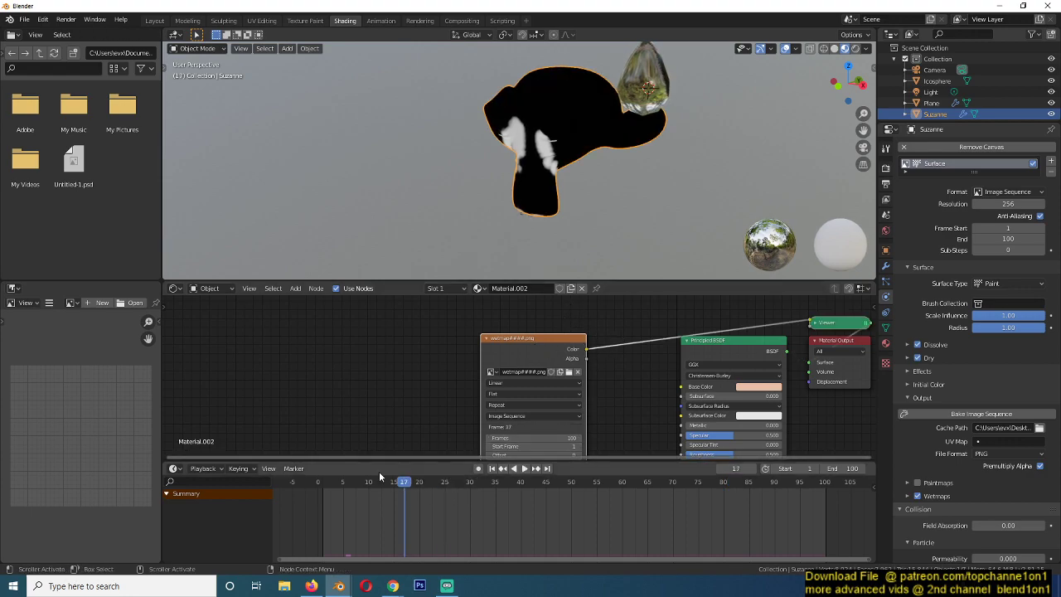
pyautogui.click(328, 498)
pyautogui.press('space')
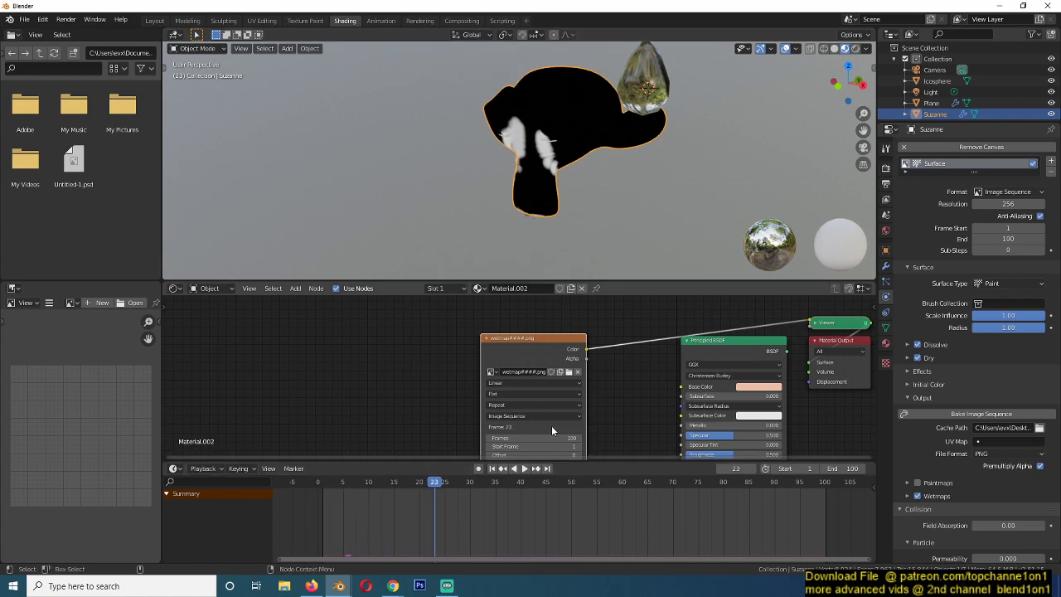
# Step: Enable Auto Refresh on the wetmap image sequence texture node
pyautogui.scroll(-4, 561, 412)
pyautogui.moveTo(569, 396); pyautogui.dragTo(581, 344, button='middle')
pyautogui.scroll(4, 581, 343)
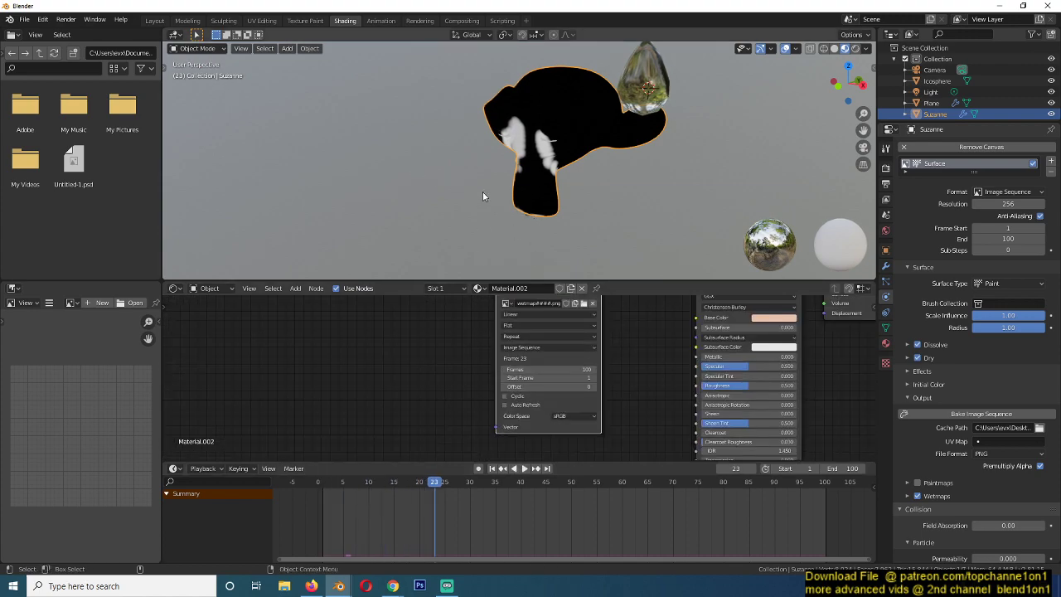
pyautogui.click(505, 405)
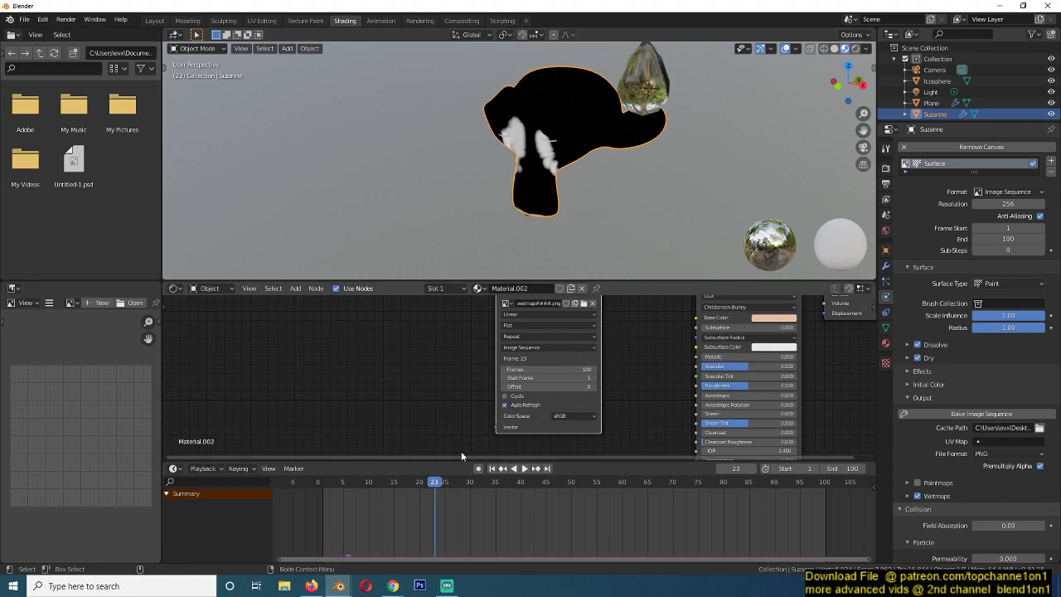
# Step: Play the animation from the start and examine the wet trails on Suzanne's face from several angles and up close
pyautogui.click(319, 500)
pyautogui.press('space')
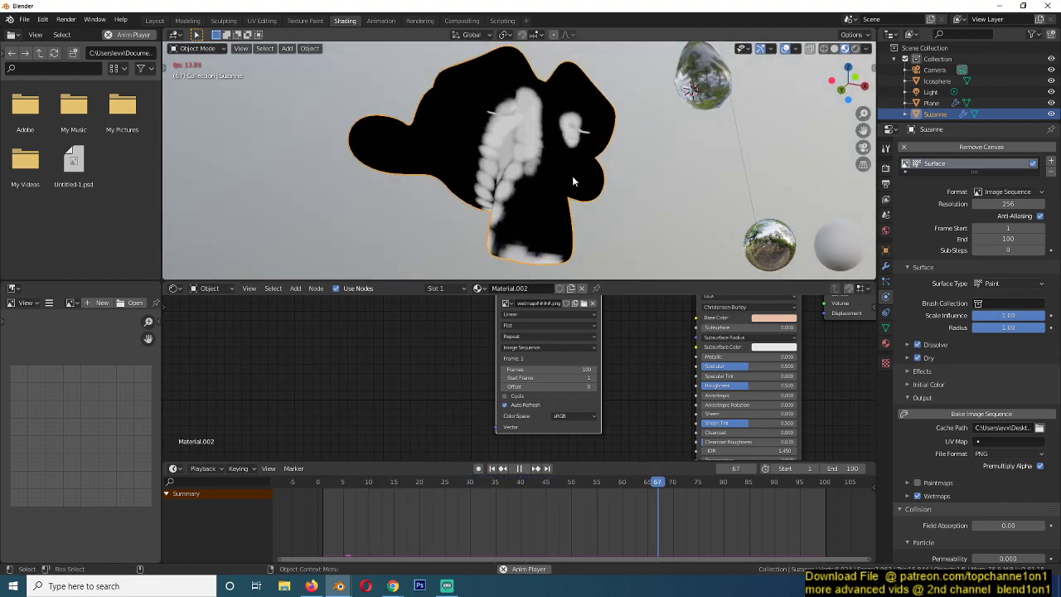
pyautogui.moveTo(555, 190); pyautogui.dragTo(536, 164, button='middle')
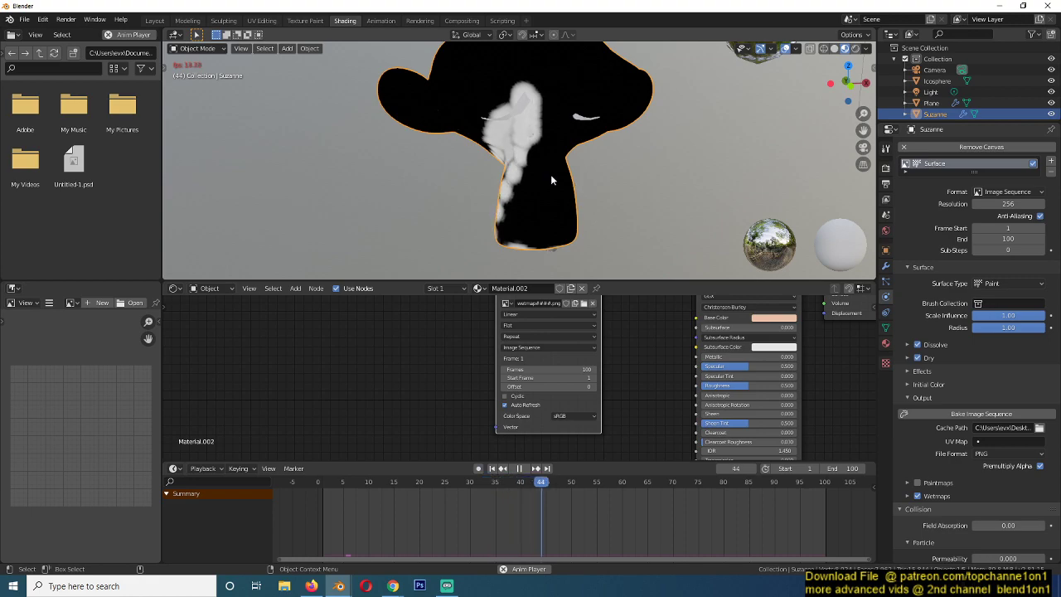
pyautogui.press('space')
pyautogui.moveTo(534, 182); pyautogui.dragTo(478, 152, button='middle')
pyautogui.scroll(5, 567, 189)
pyautogui.moveTo(553, 203); pyautogui.dragTo(529, 189, button='middle')
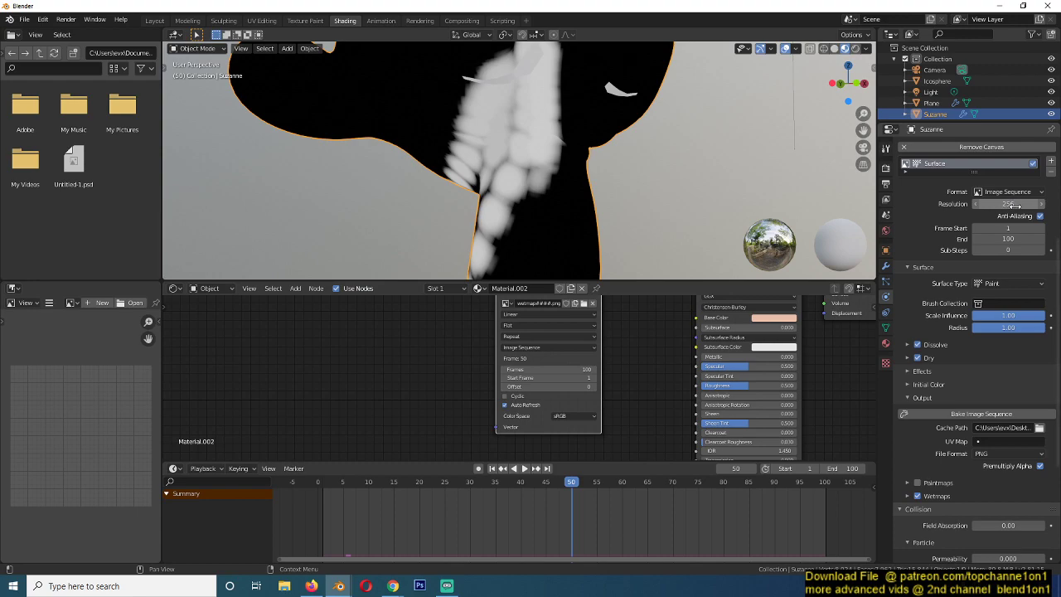
# Step: Examine the wet trails on Suzanne's face up close, from several angles and at an earlier frame, and review her Dynamic Paint and collision settings
pyautogui.scroll(2, 613, 206)
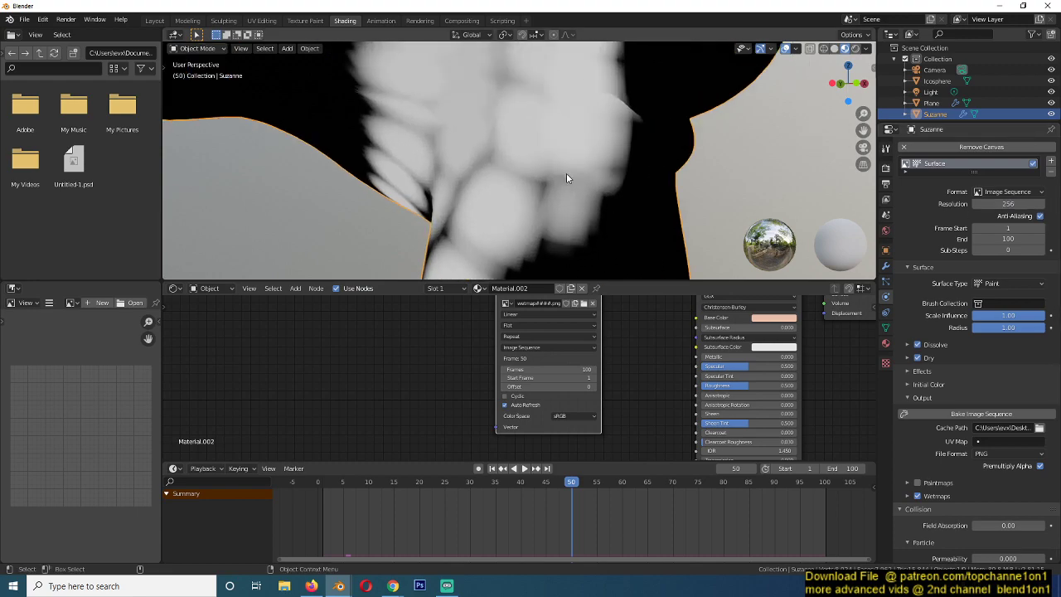
pyautogui.scroll(-2, 543, 182)
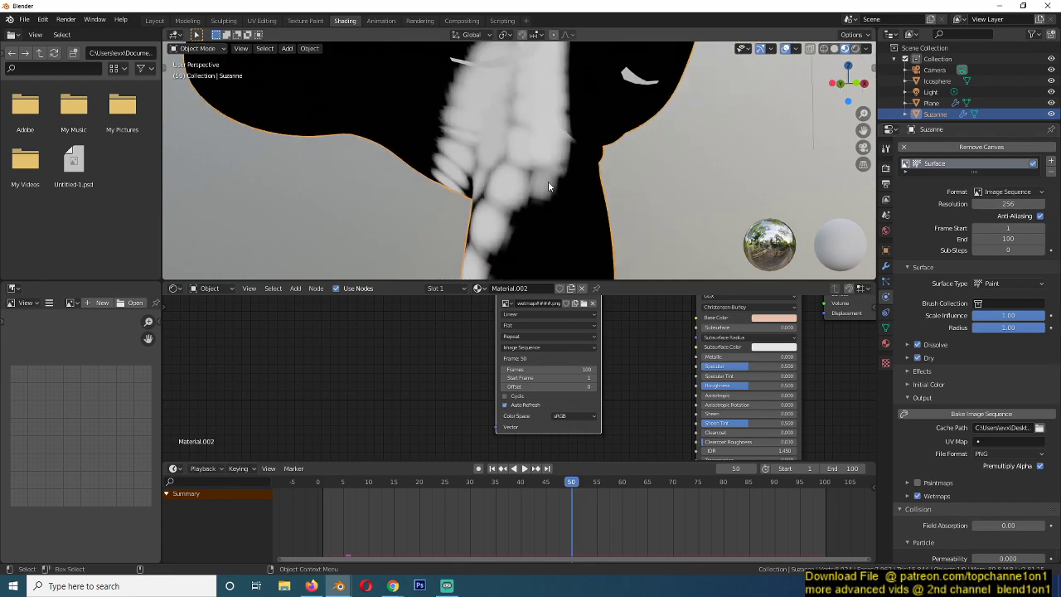
pyautogui.scroll(-2, 542, 106)
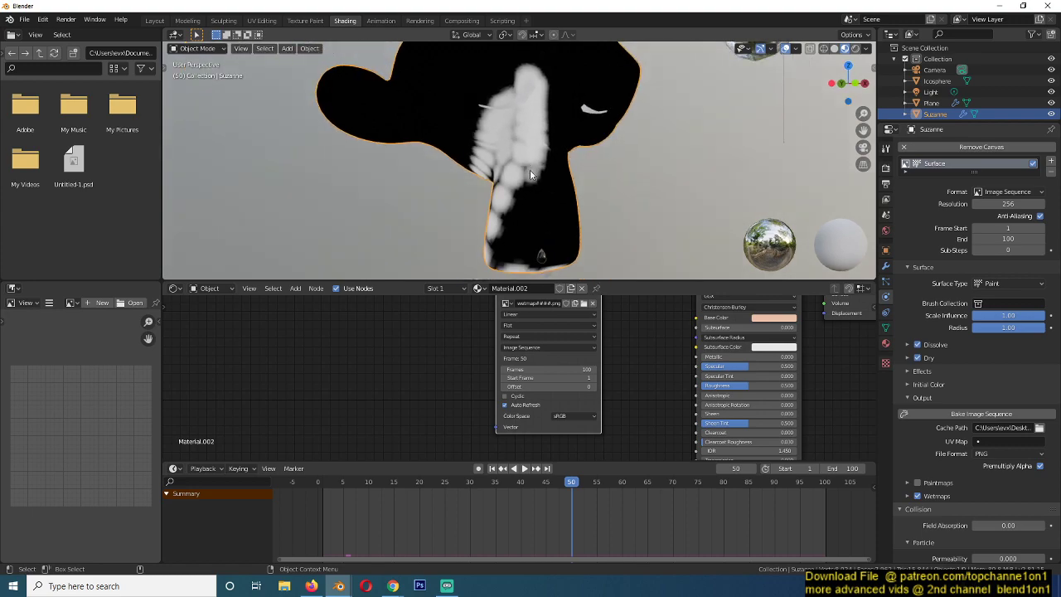
pyautogui.scroll(-5, 977, 487)
pyautogui.scroll(-2, 978, 486)
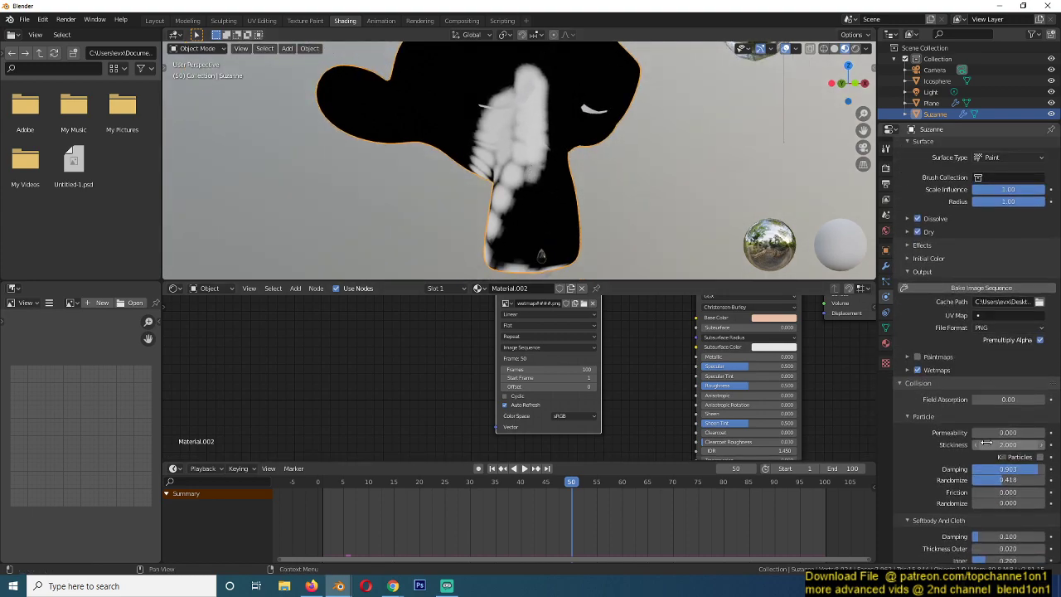
pyautogui.scroll(5, 571, 219)
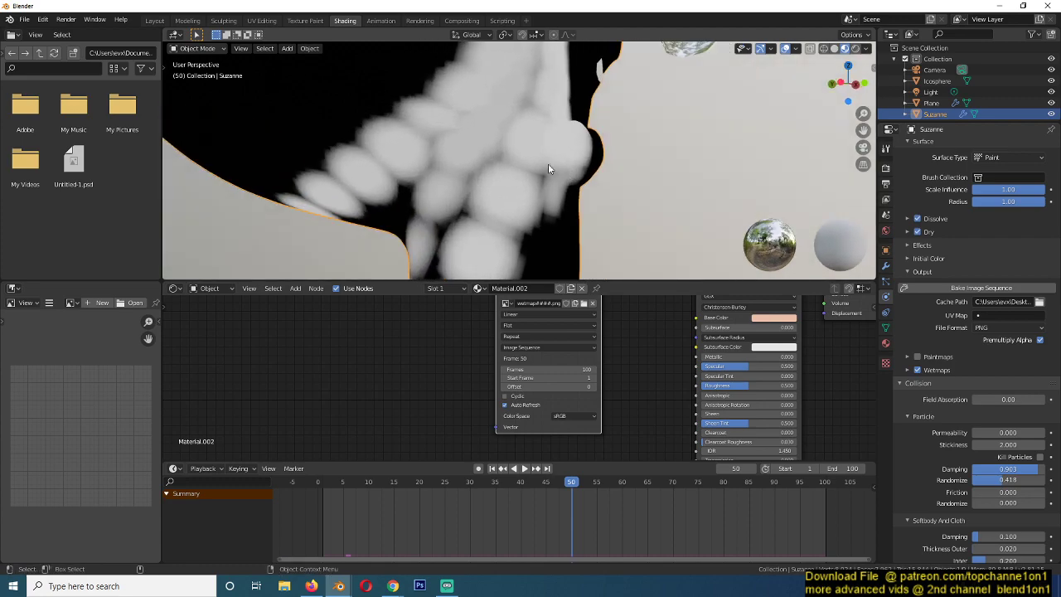
pyautogui.scroll(-3, 486, 214)
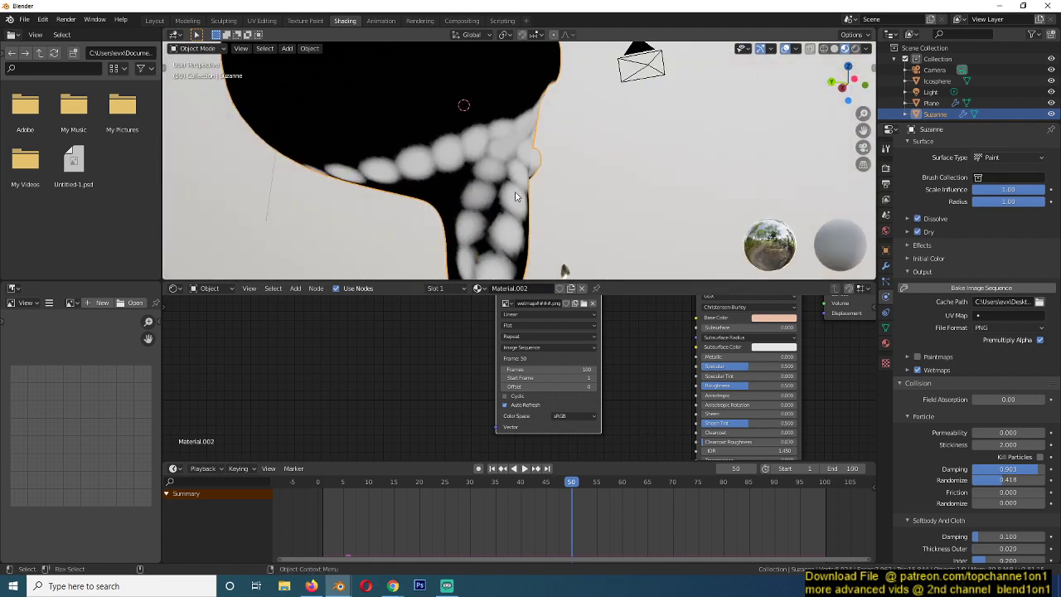
pyautogui.moveTo(576, 214); pyautogui.dragTo(512, 249, button='middle')
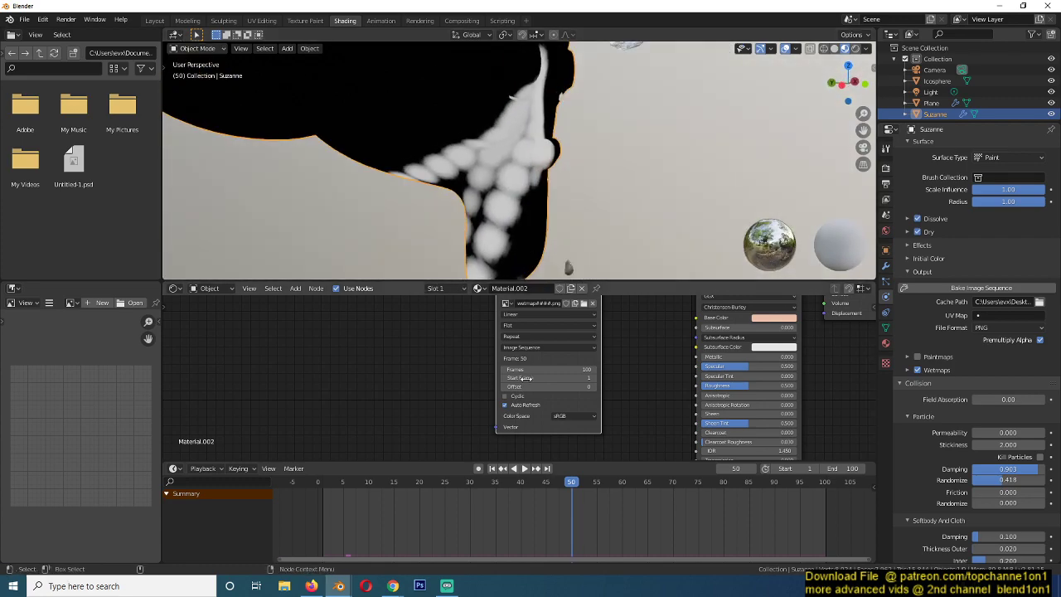
pyautogui.keyDown('shift'); pyautogui.moveTo(533, 497); pyautogui.dragTo(488, 503, button='right'); pyautogui.keyUp('shift')
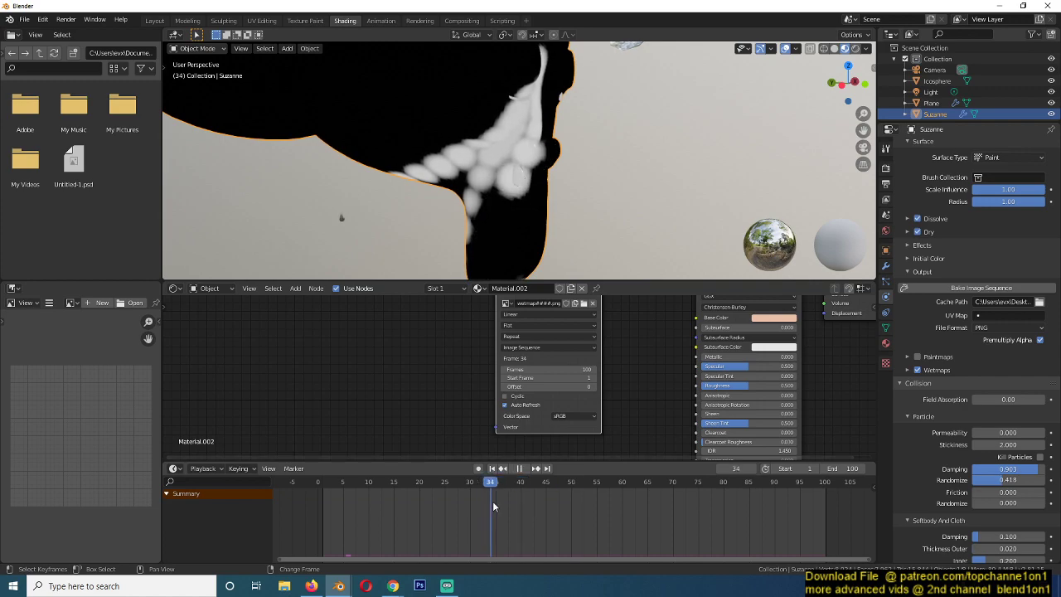
pyautogui.press('space')
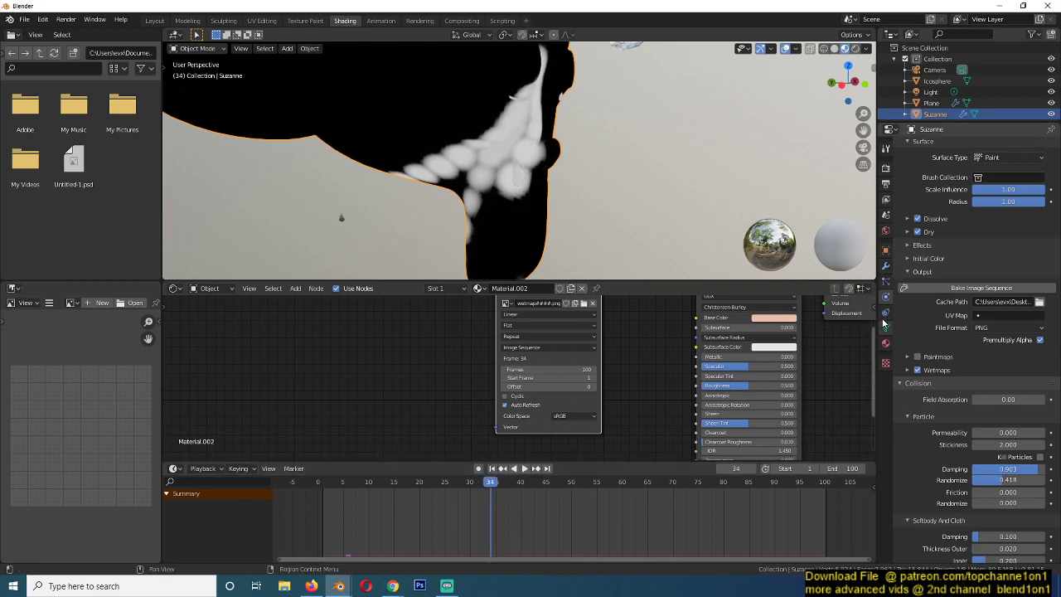
pyautogui.click(885, 282)
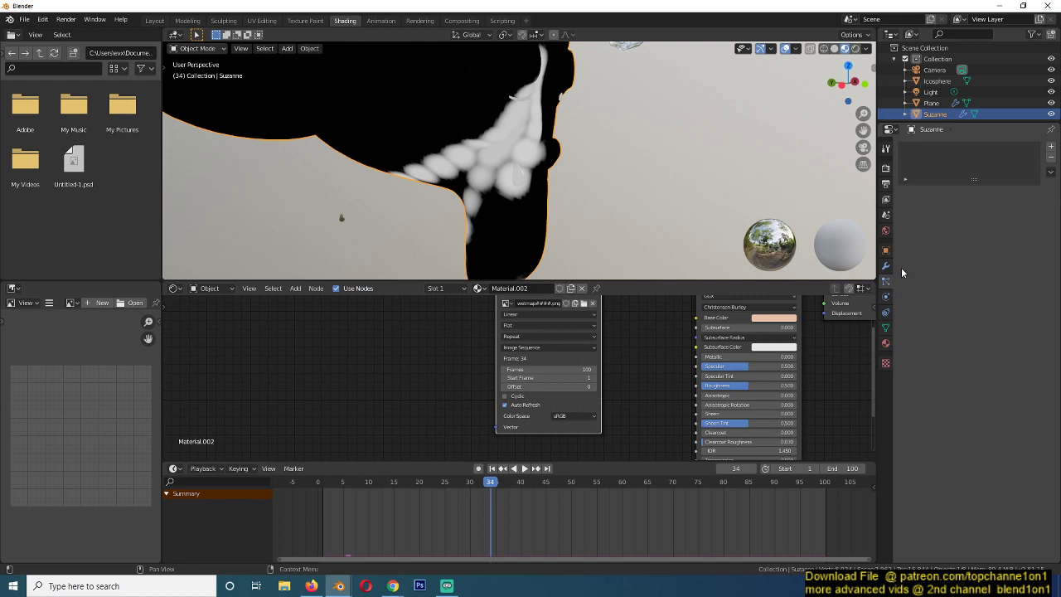
pyautogui.click(885, 297)
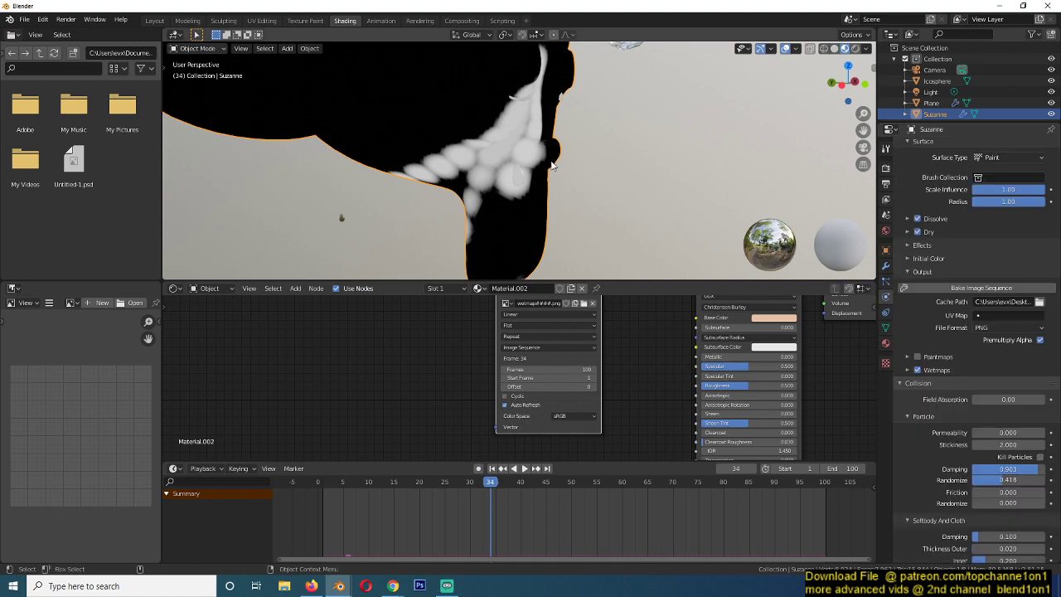
# Step: Set the Effect Solid Radius of the tear-emitting plane's Dynamic Paint brush to 0.010
pyautogui.scroll(-1, 536, 145)
pyautogui.click(522, 172)
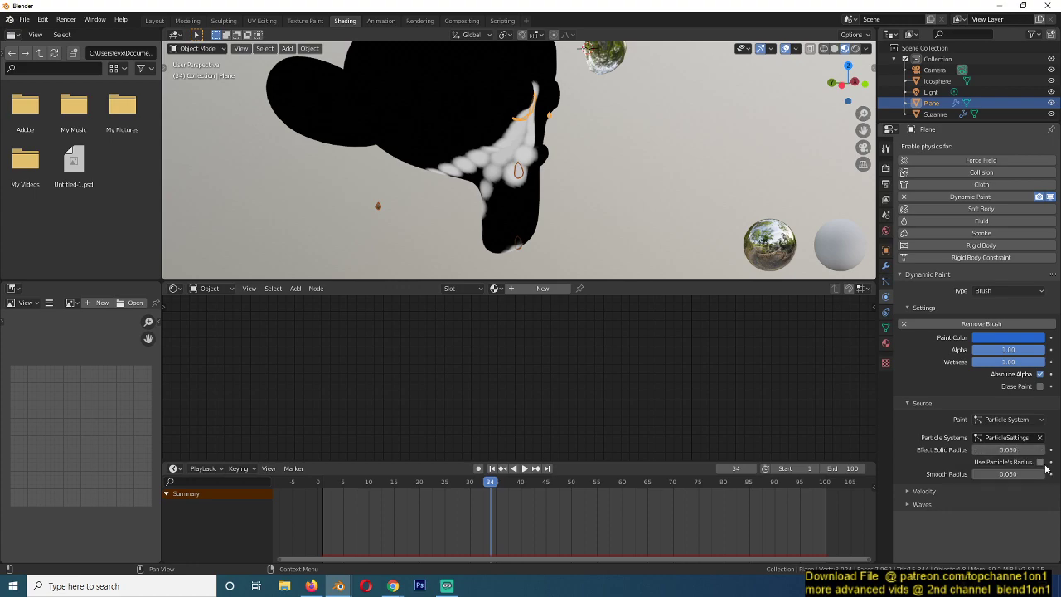
pyautogui.click(1004, 449)
pyautogui.scroll(2, 583, 152)
pyautogui.moveTo(583, 152); pyautogui.dragTo(532, 136, button='middle')
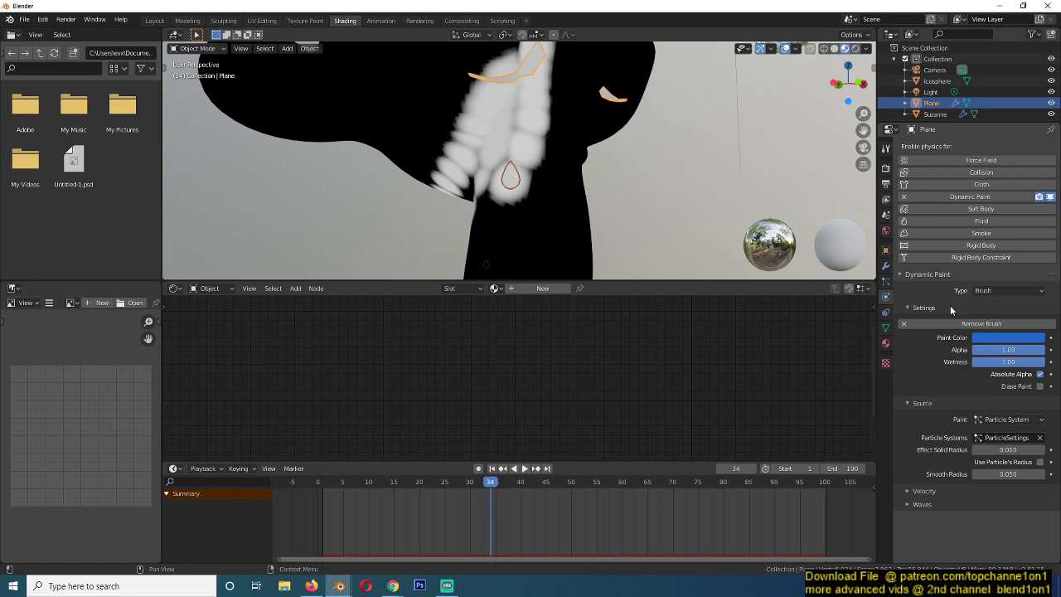
# Step: Bake the Dynamic Paint image sequence again on Suzanne's canvas
pyautogui.scroll(-4, 671, 205)
pyautogui.click(578, 135)
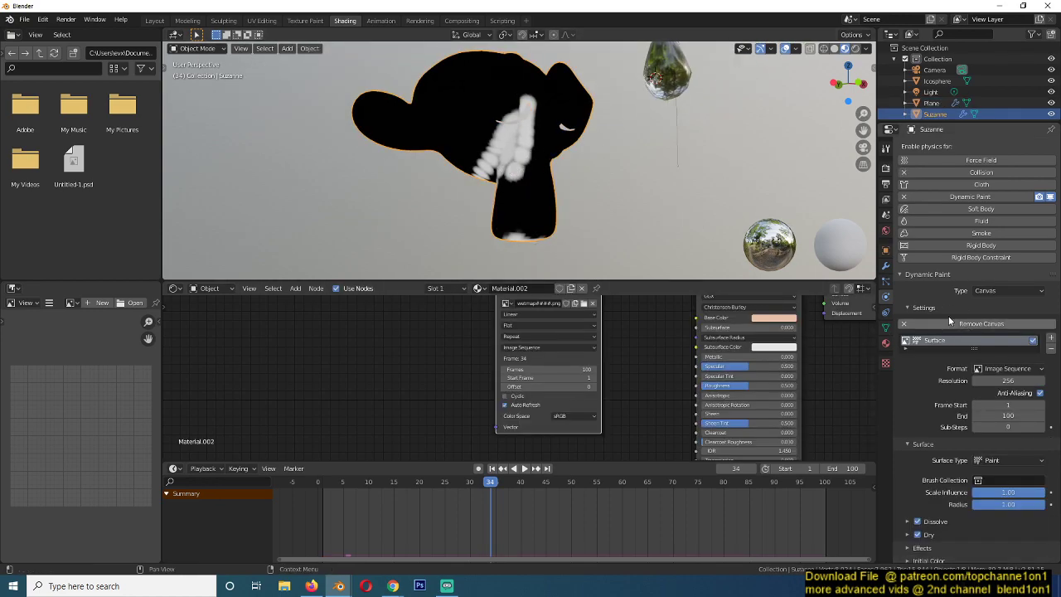
pyautogui.scroll(2, 532, 178)
pyautogui.scroll(2, 541, 166)
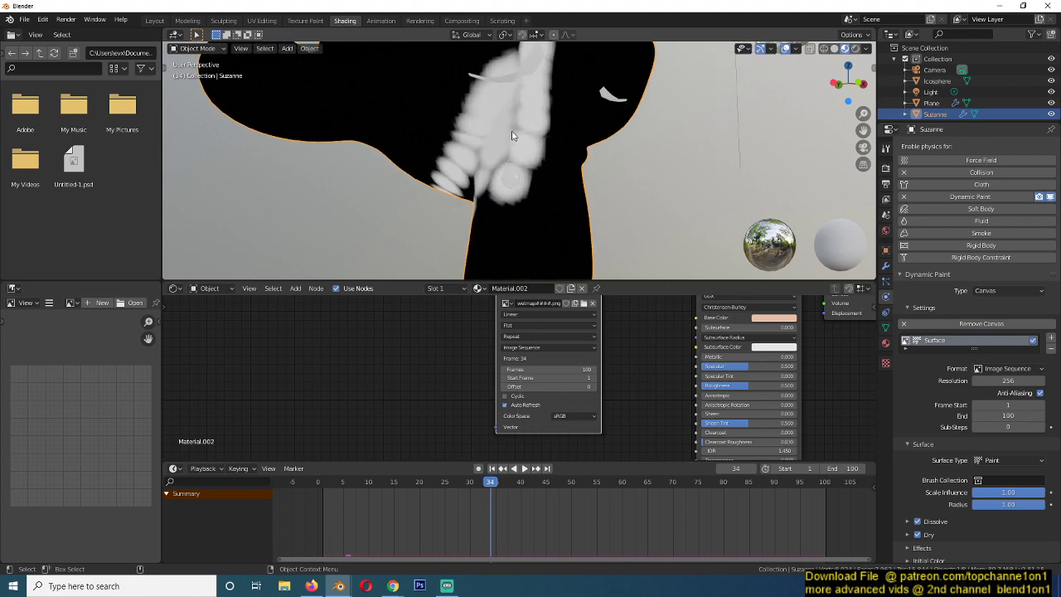
pyautogui.moveTo(516, 128); pyautogui.dragTo(526, 152, button='middle')
pyautogui.scroll(-4, 978, 414)
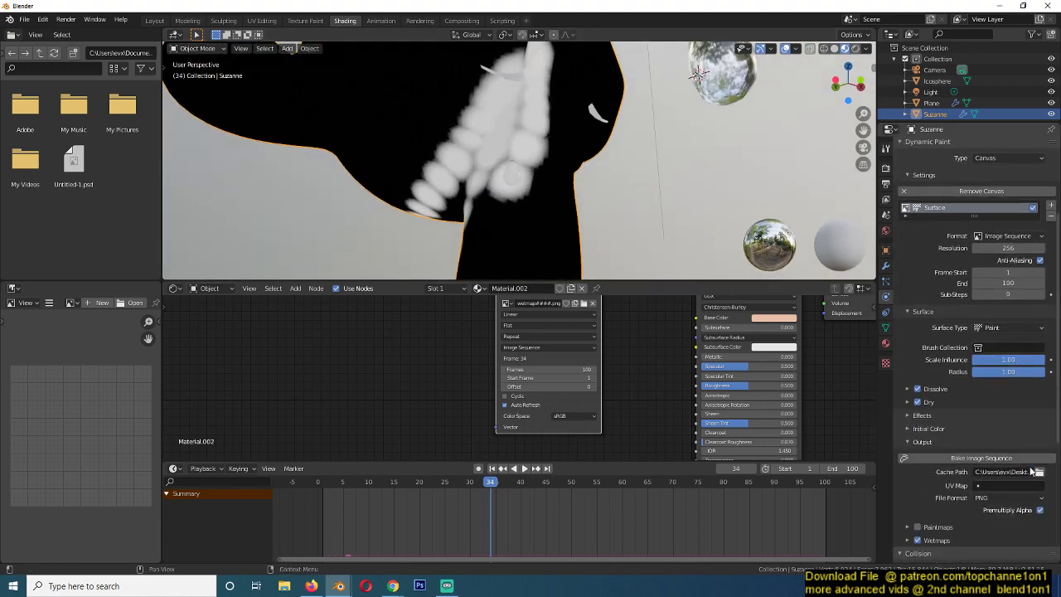
pyautogui.click(981, 458)
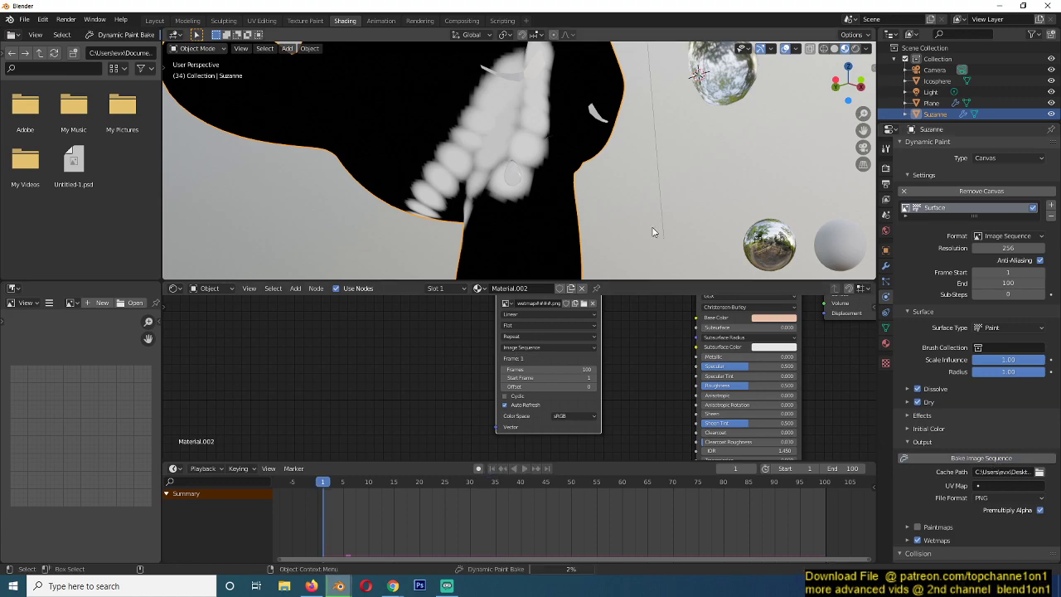
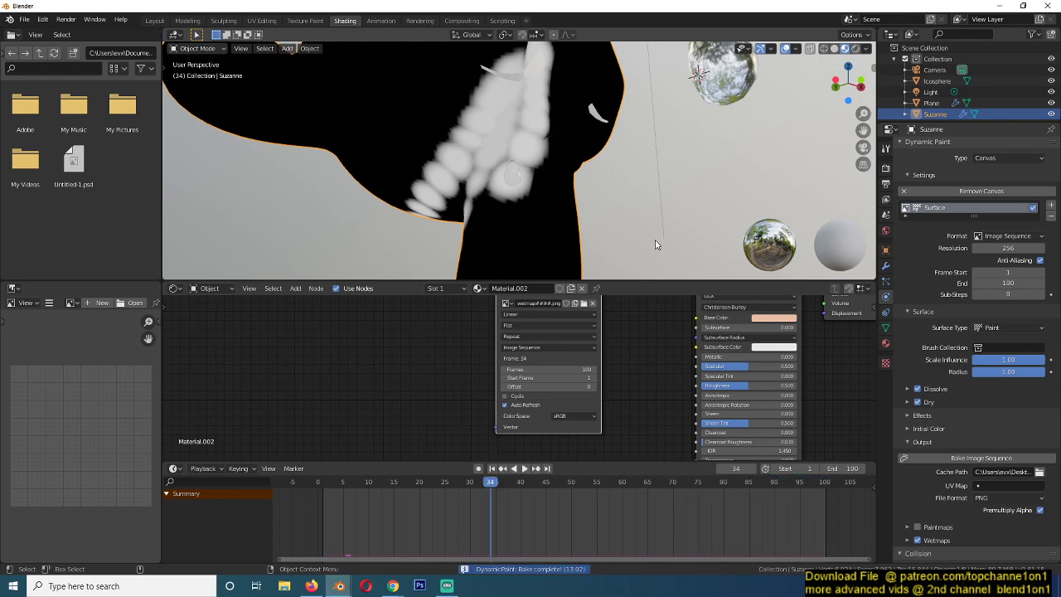
# Step: Reload the wetmap images in Suzanne's material and scrub the timeline to frame 60 to check the trails
pyautogui.moveTo(568, 425); pyautogui.dragTo(570, 434, button='middle')
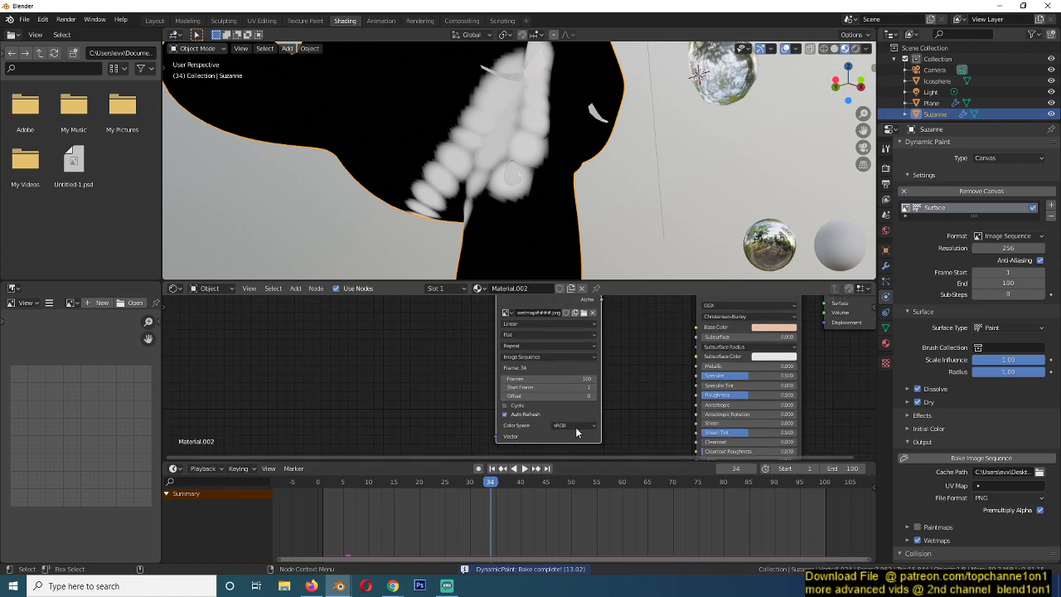
pyautogui.hotkey('alt', 'r')
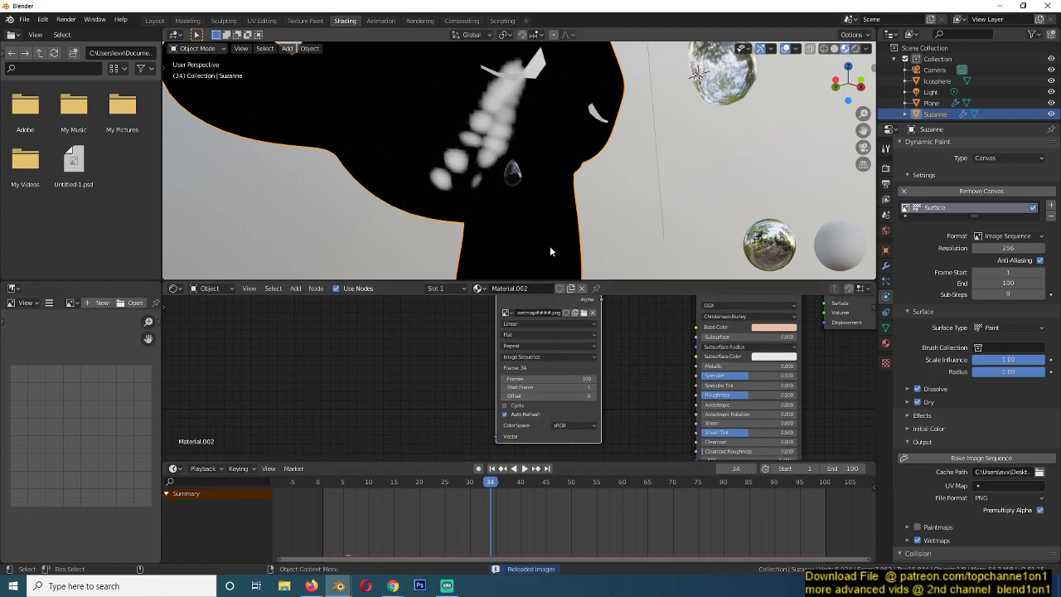
pyautogui.moveTo(549, 244); pyautogui.dragTo(509, 250, button='middle')
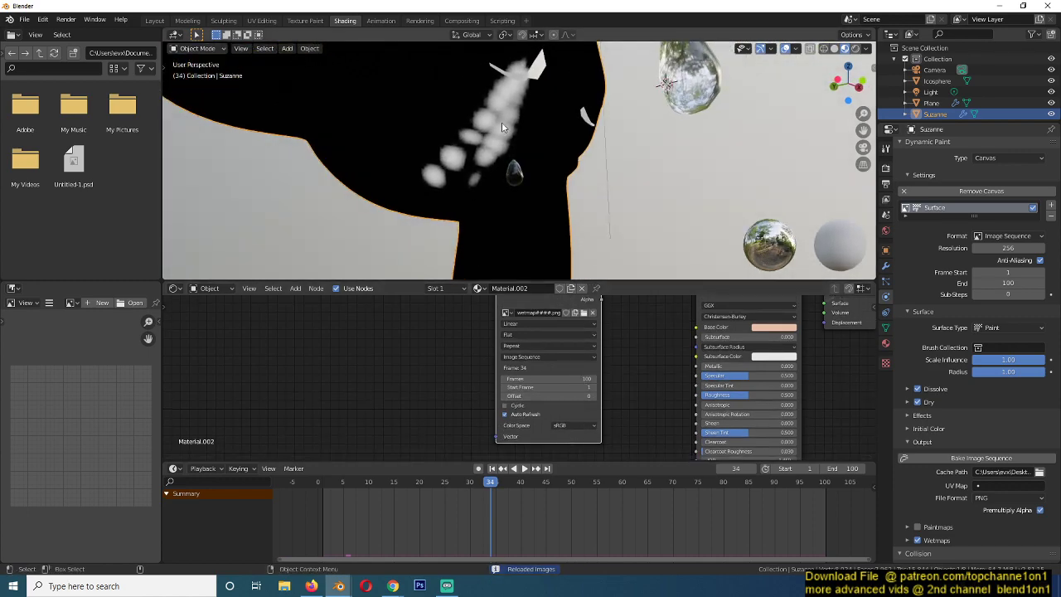
pyautogui.keyDown('shift'); pyautogui.moveTo(500, 491); pyautogui.dragTo(622, 481, button='right'); pyautogui.keyUp('shift')
# Step: Set the Dissolve time of Suzanne's canvas surface to 50 with Slow enabled, and expand the Dry settings
pyautogui.scroll(-3, 953, 450)
pyautogui.click(934, 280)
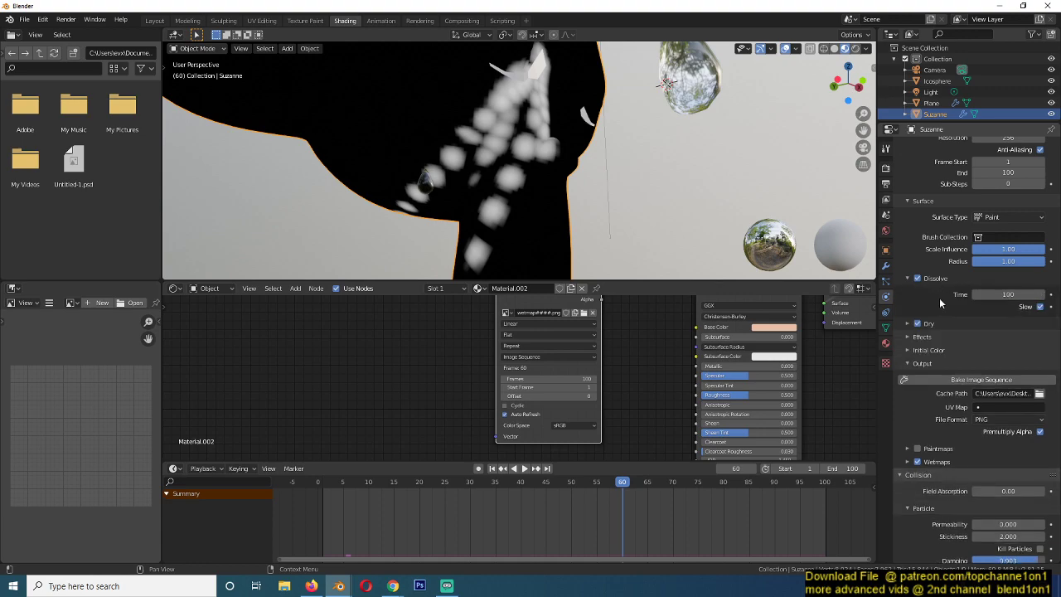
pyautogui.click(944, 323)
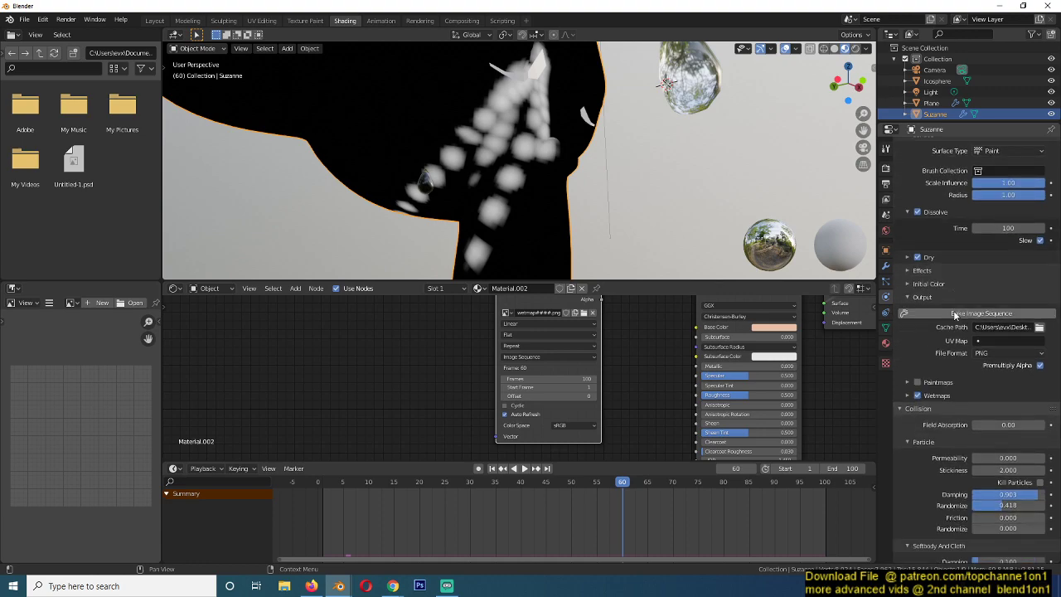
pyautogui.scroll(-2, 953, 273)
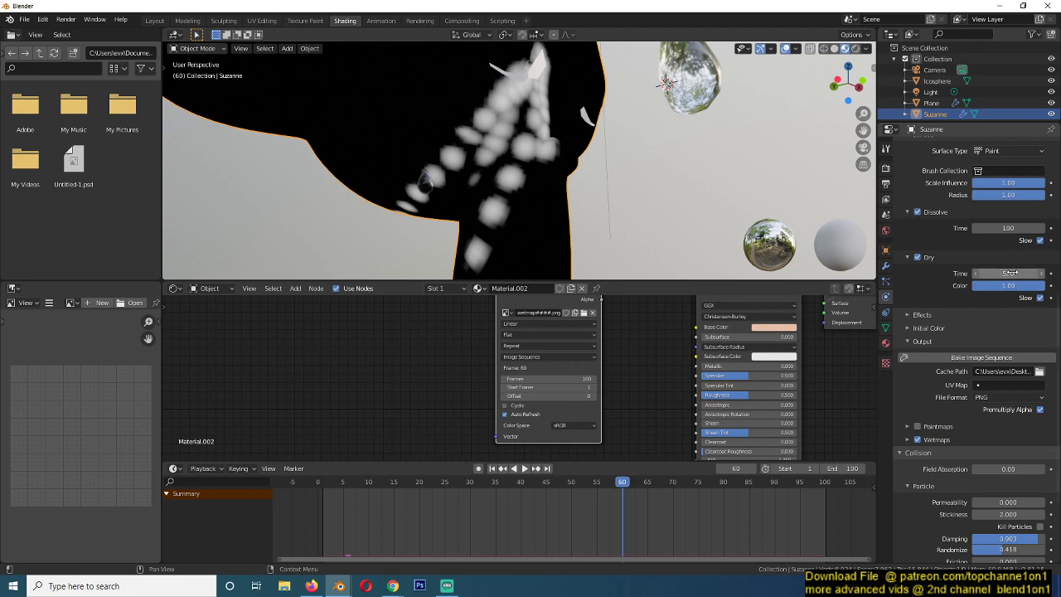
pyautogui.click(1007, 228)
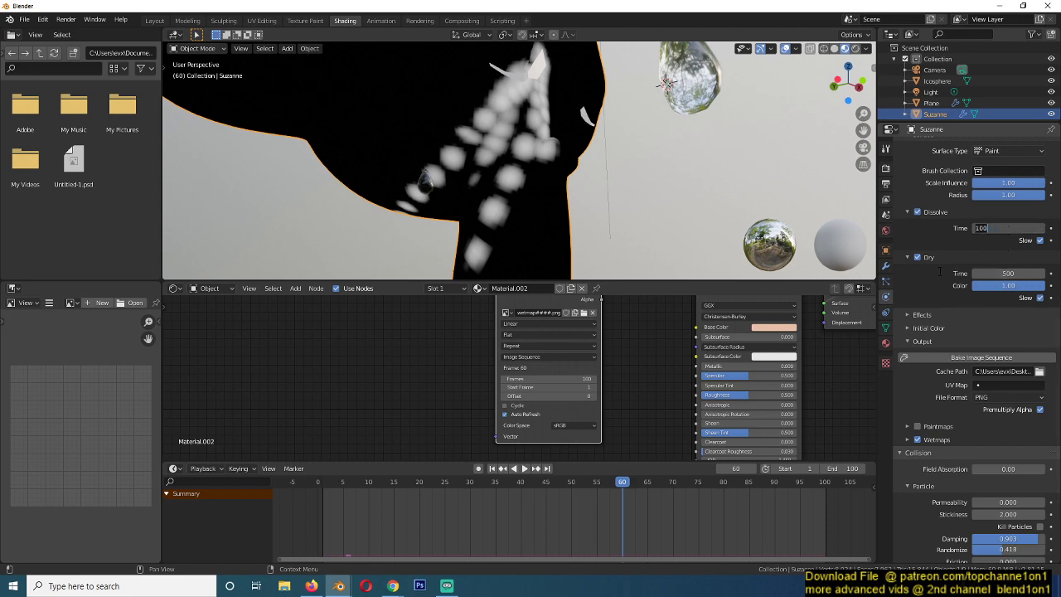
pyautogui.press('Return')
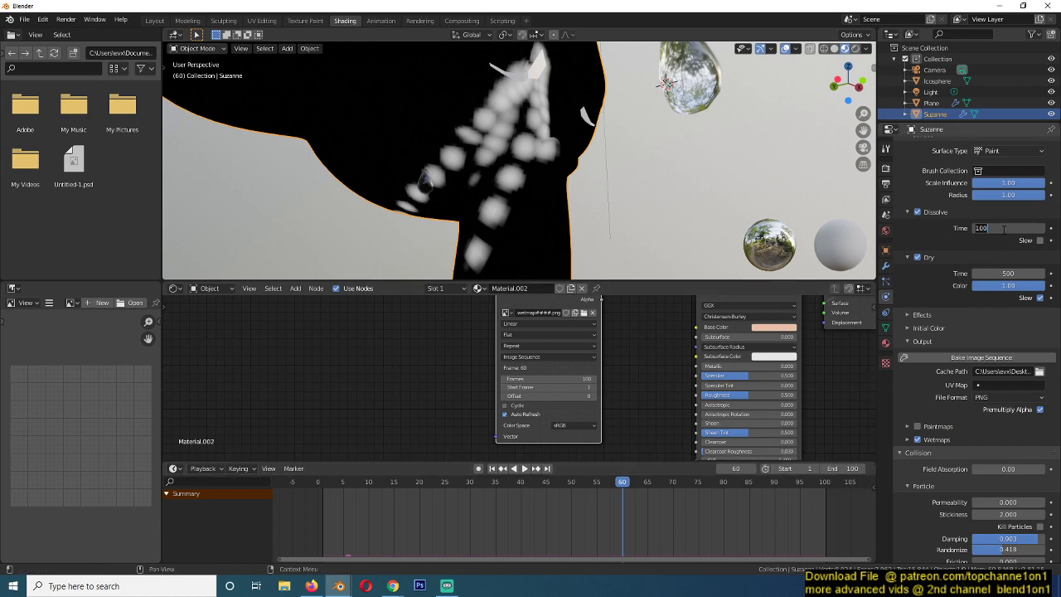
pyautogui.press('Return')
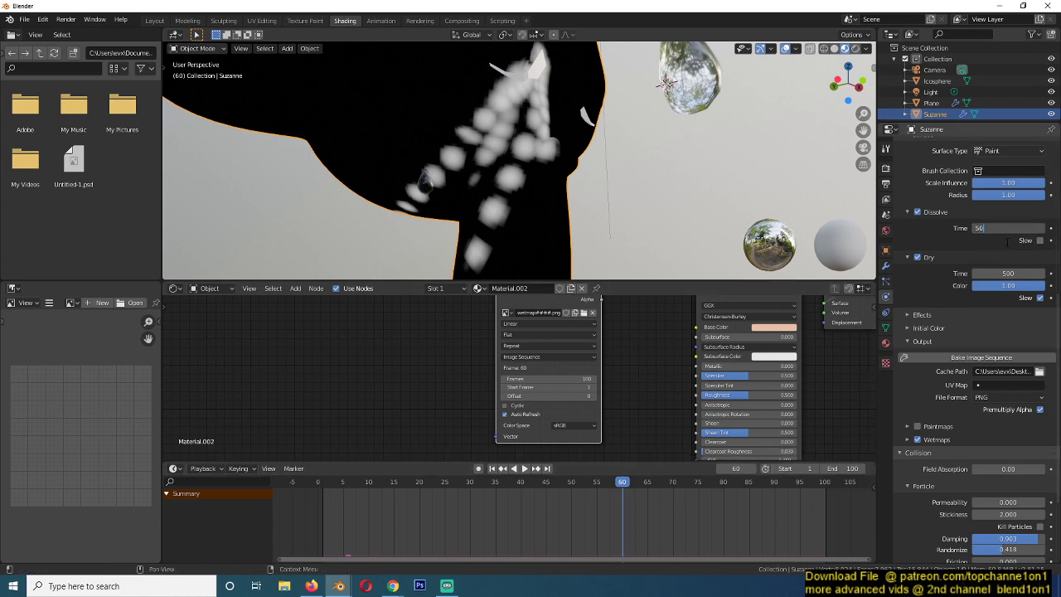
pyautogui.press('Return')
pyautogui.click(1040, 240)
# Step: Switch to the crying.blend Blender window to look at its finished wet skin material, and return to the working scene
pyautogui.moveTo(428, 130); pyautogui.dragTo(505, 124, button='middle')
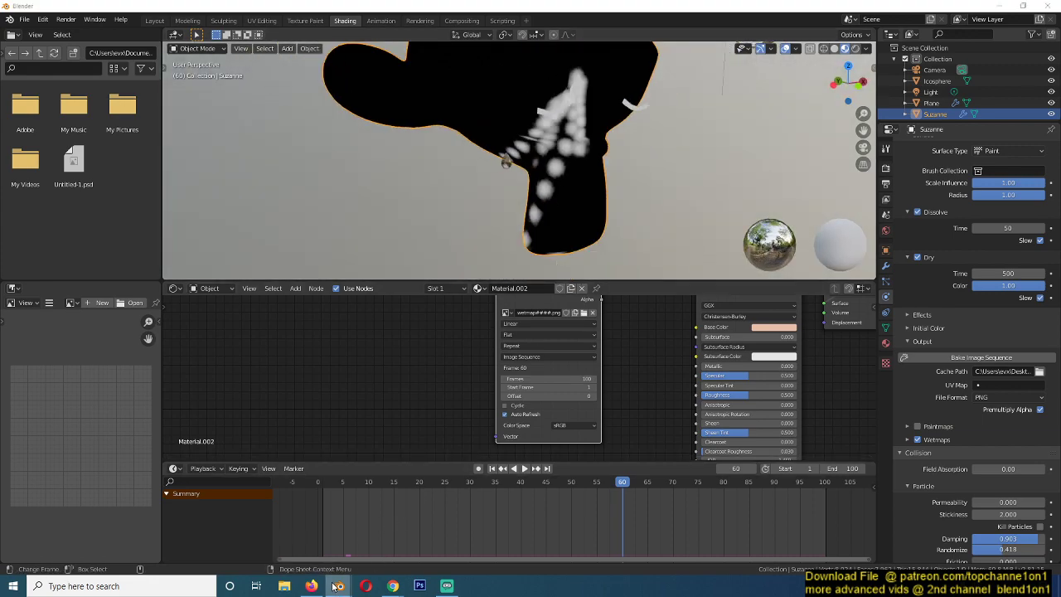
pyautogui.moveTo(336, 587)
pyautogui.click(273, 539)
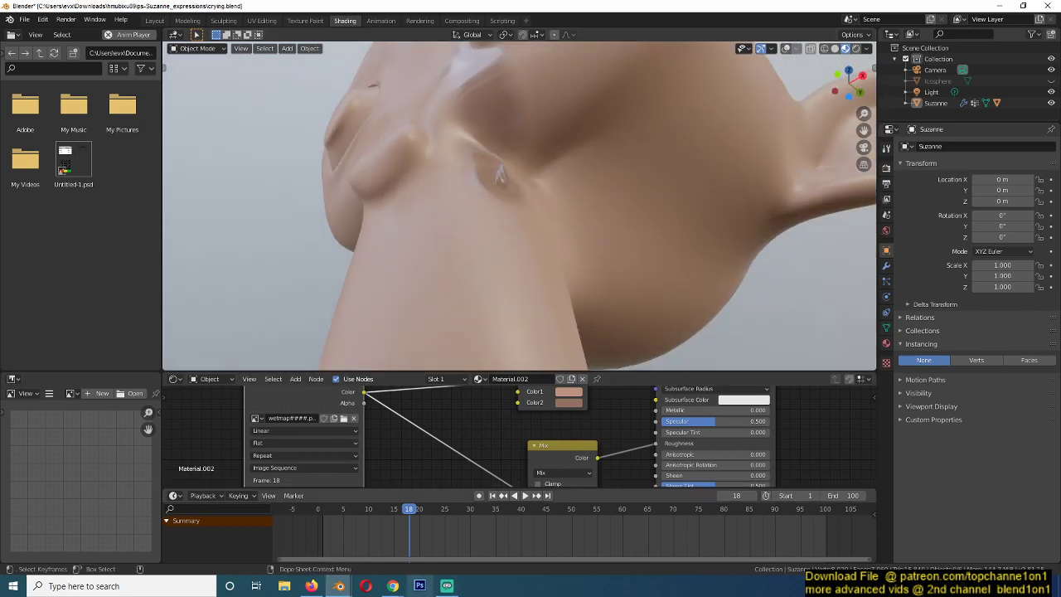
pyautogui.moveTo(339, 586)
pyautogui.click(382, 537)
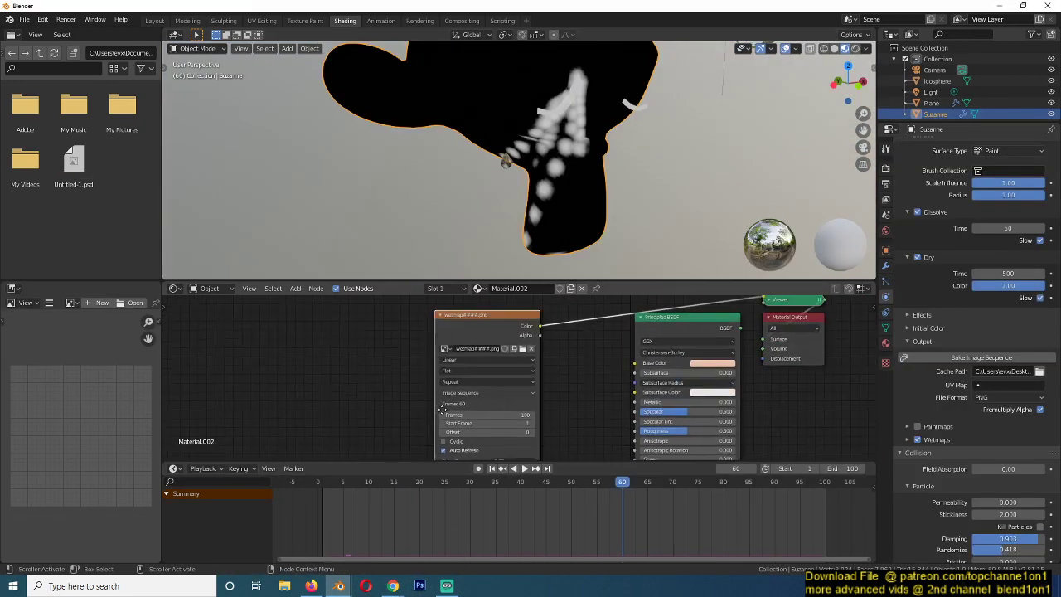
# Step: Add a Mix color node before the Principled BSDF, connect the wetmap's Color to its Fac, and preview the mix on Suzanne
pyautogui.moveTo(421, 425); pyautogui.dragTo(331, 493, button='middle')
pyautogui.moveTo(413, 398); pyautogui.dragTo(279, 371)
pyautogui.click(375, 393)
pyautogui.hotkey('shift', 'a')
pyautogui.moveTo(378, 403)
pyautogui.click(472, 456)
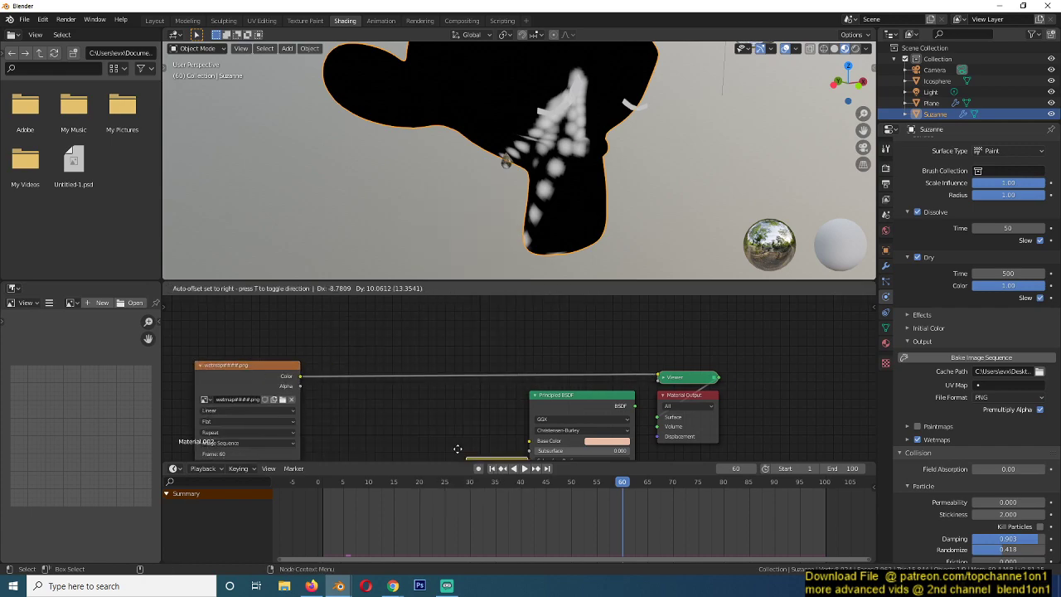
pyautogui.click(408, 379)
pyautogui.moveTo(362, 395); pyautogui.dragTo(381, 348, button='middle')
pyautogui.moveTo(318, 329); pyautogui.dragTo(446, 396)
pyautogui.keyDown('ctrl'); pyautogui.keyDown('shift'); pyautogui.click(488, 354); pyautogui.keyUp('shift'); pyautogui.keyUp('ctrl')
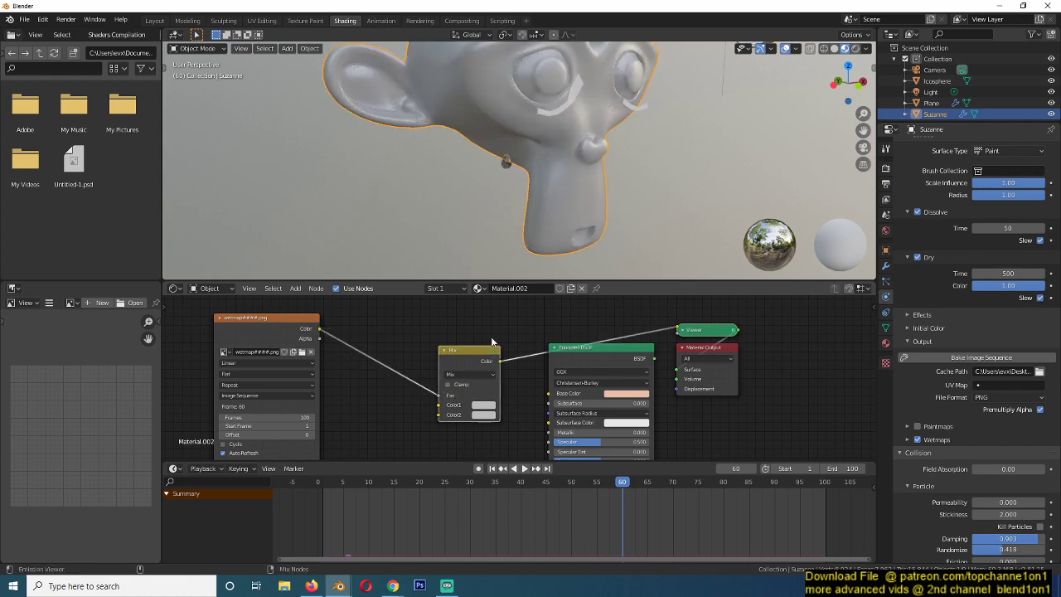
# Step: Set the Mix node's Color1 to a pinkish-brown skin tone and Color2 to a slightly darker shade of it
pyautogui.click(487, 405)
pyautogui.moveTo(525, 308); pyautogui.dragTo(504, 324)
pyautogui.click(487, 416)
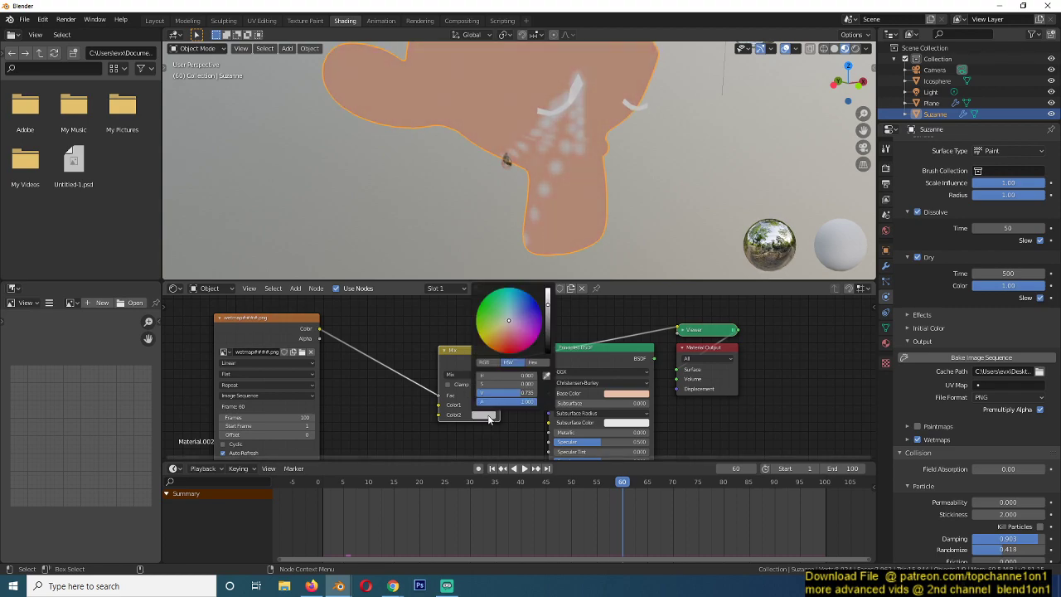
pyautogui.moveTo(504, 344); pyautogui.dragTo(506, 333)
pyautogui.click(545, 375)
pyautogui.click(491, 401)
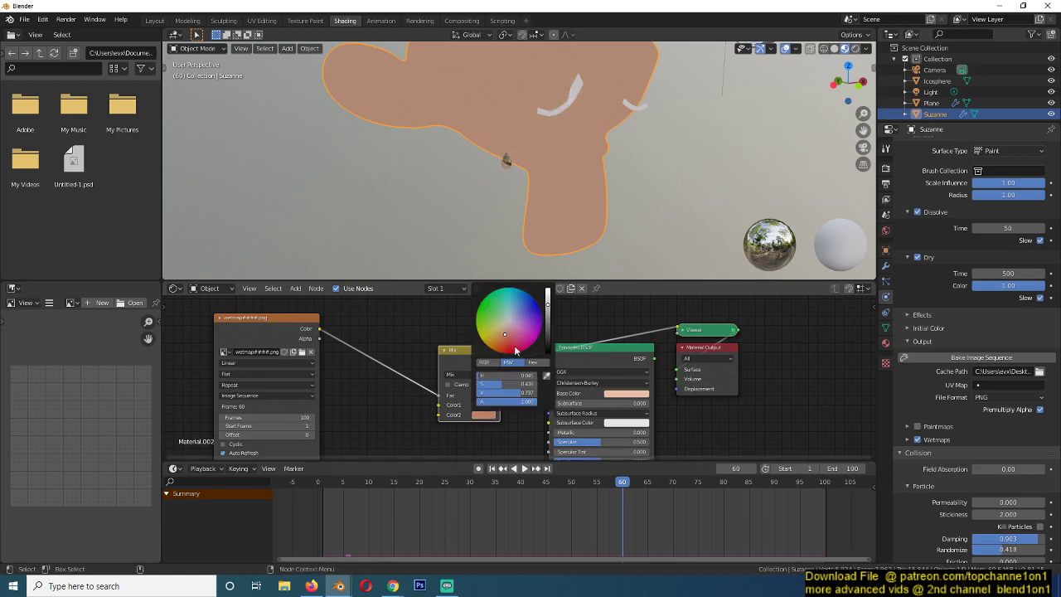
pyautogui.moveTo(545, 310); pyautogui.dragTo(546, 313)
# Step: Play the animation from about frame 8 and examine the darkened tear trails on the front of Suzanne's face
pyautogui.moveTo(648, 166); pyautogui.dragTo(557, 173, button='middle')
pyautogui.click(359, 495)
pyautogui.press('space')
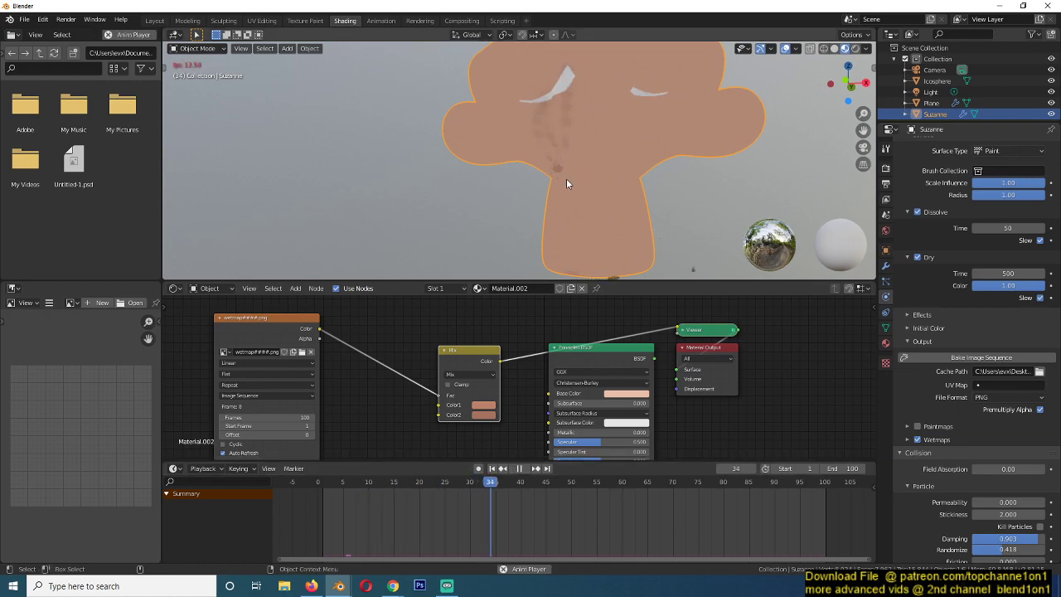
# Step: Connect the Mix node's Color to the Principled BSDF's Base Color and preview the full Principled shader on Suzanne
pyautogui.moveTo(572, 180); pyautogui.dragTo(590, 129, button='middle')
pyautogui.press('space')
pyautogui.scroll(2, 586, 129)
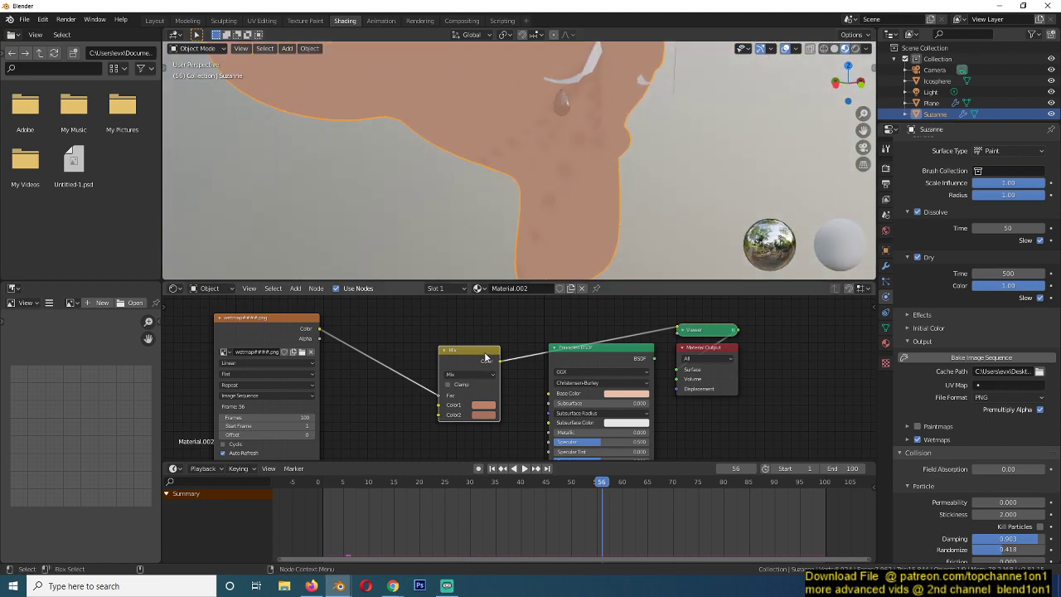
pyautogui.moveTo(487, 356); pyautogui.dragTo(548, 392)
pyautogui.scroll(3, 999, 179)
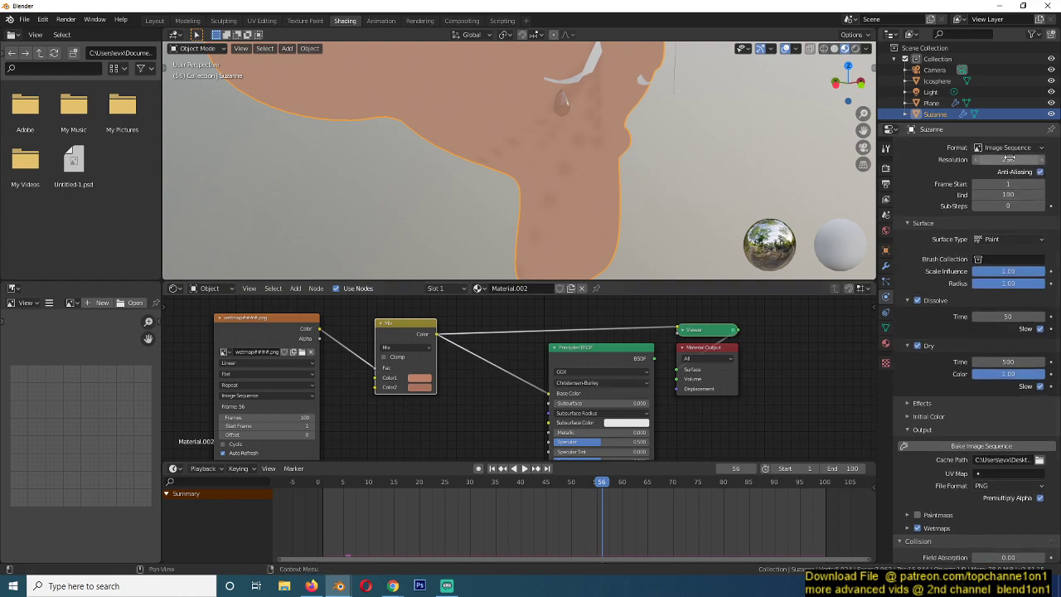
pyautogui.keyDown('ctrl'); pyautogui.keyDown('shift'); pyautogui.click(627, 345); pyautogui.keyUp('shift'); pyautogui.keyUp('ctrl')
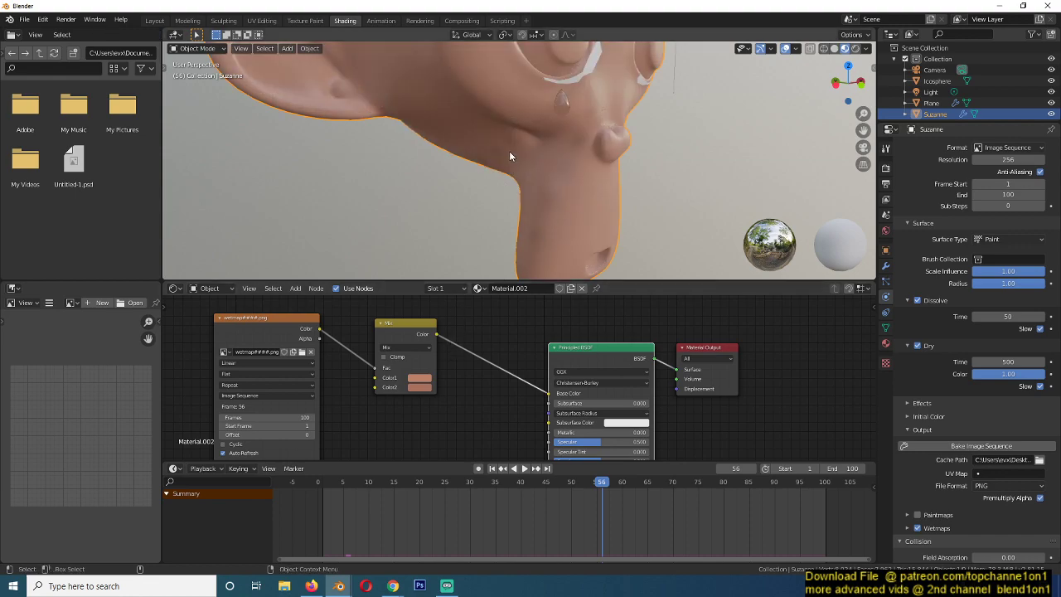
# Step: Darken the Mix node's Color2 to a brown with a brightness value of 0.473
pyautogui.moveTo(505, 147); pyautogui.dragTo(436, 363, button='middle')
pyautogui.click(419, 387)
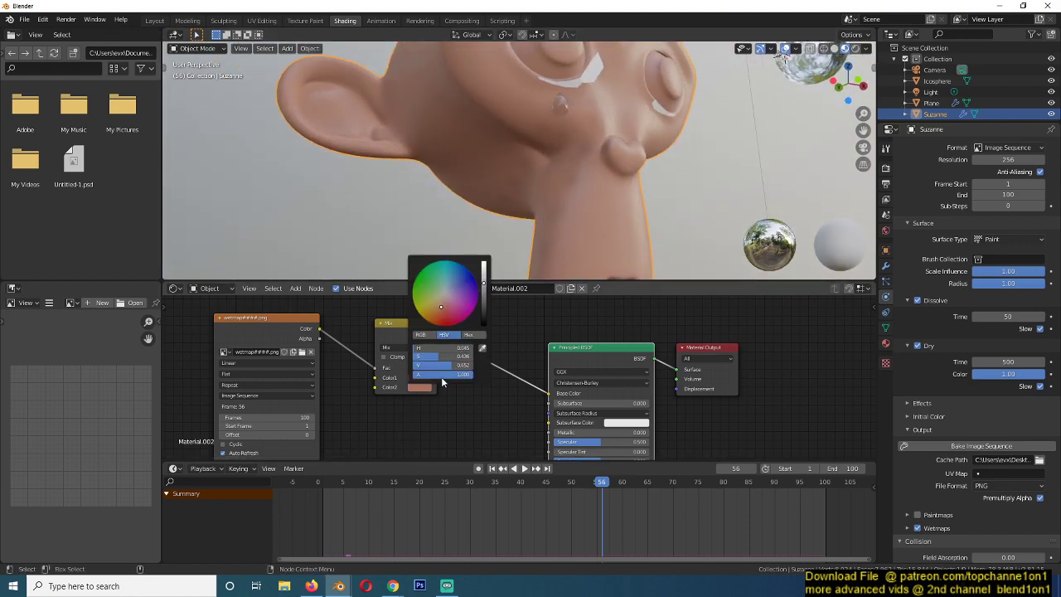
pyautogui.moveTo(481, 291); pyautogui.dragTo(482, 296)
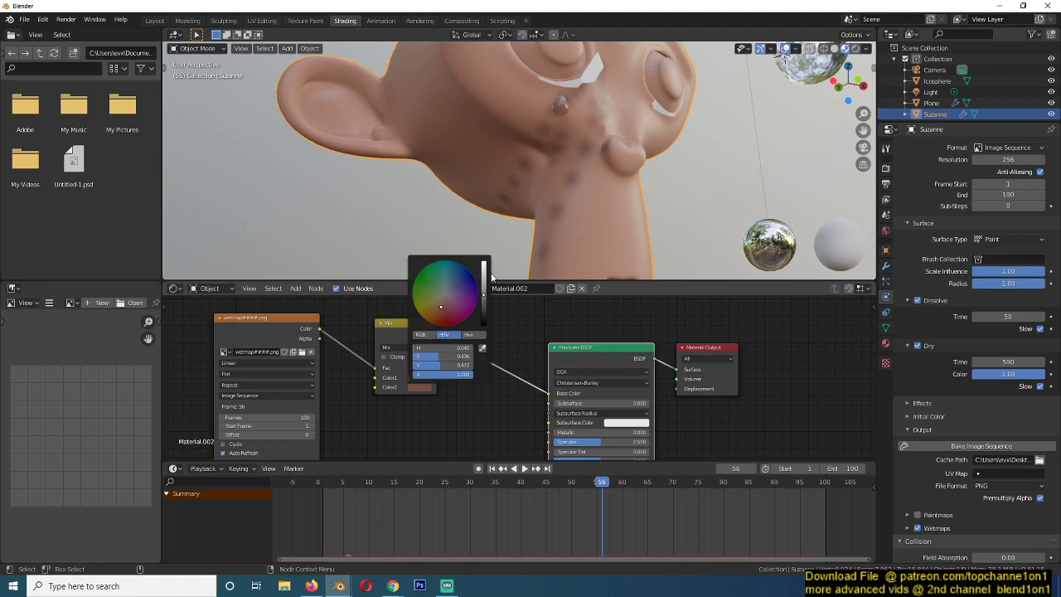
pyautogui.moveTo(502, 243)
pyautogui.mouseDown(button='middle')
pyautogui.moveTo(605, 102)
pyautogui.moveTo(575, 195)
pyautogui.moveTo(505, 246)
pyautogui.mouseUp(button='middle')
# Step: Duplicate the Mix node below the original, feed the wetmap's Color into its Fac, and connect its Color to the BSDF's Roughness
pyautogui.moveTo(281, 338); pyautogui.dragTo(224, 341)
pyautogui.moveTo(401, 334); pyautogui.dragTo(409, 319, button='middle')
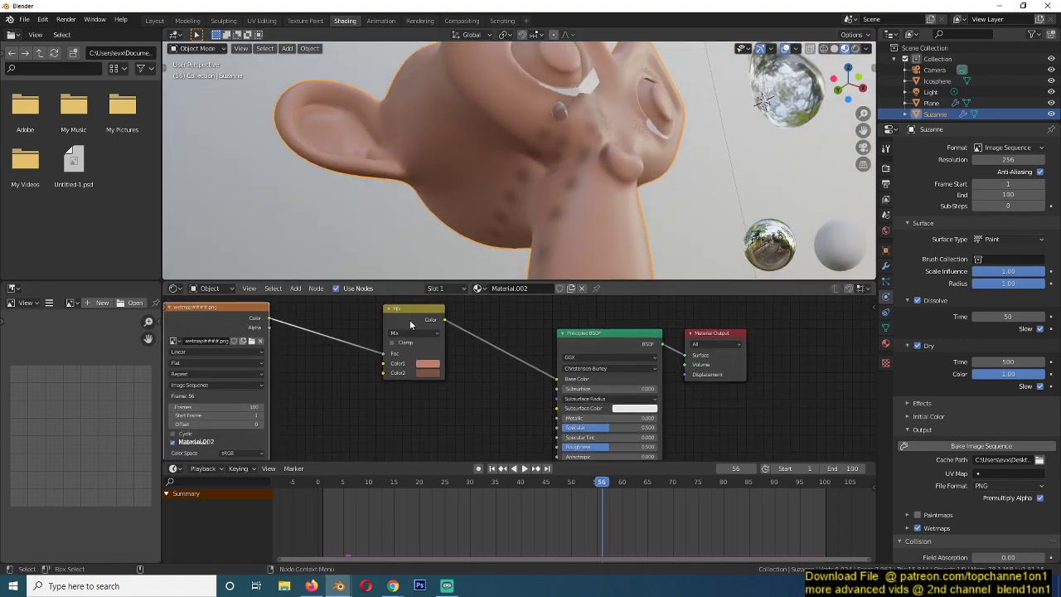
pyautogui.scroll(-2, 422, 348)
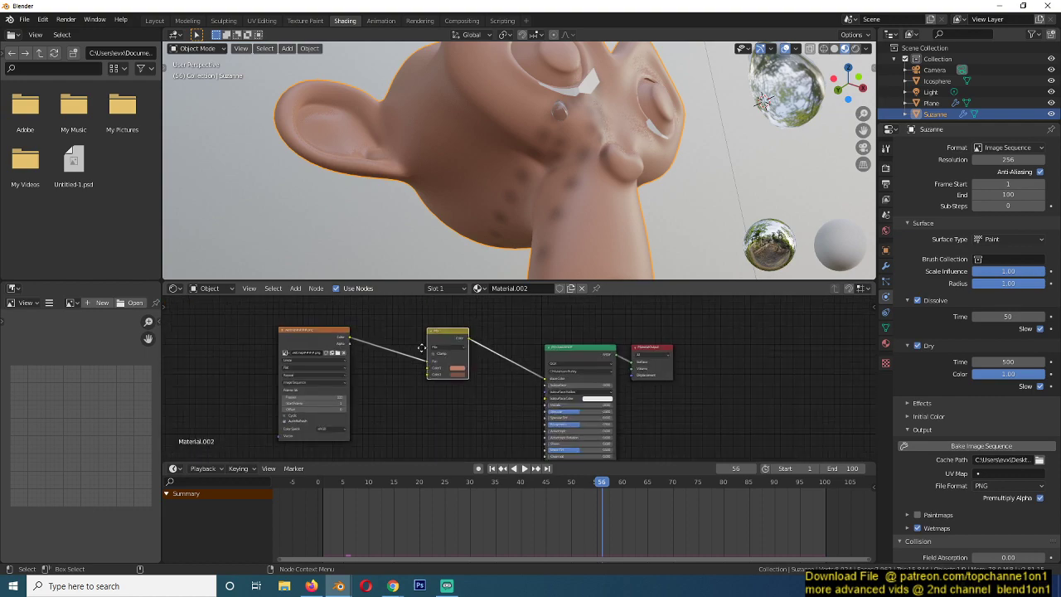
pyautogui.hotkey('shift', 'd')
pyautogui.click(465, 446)
pyautogui.moveTo(349, 336); pyautogui.dragTo(434, 426)
pyautogui.scroll(3, 434, 426)
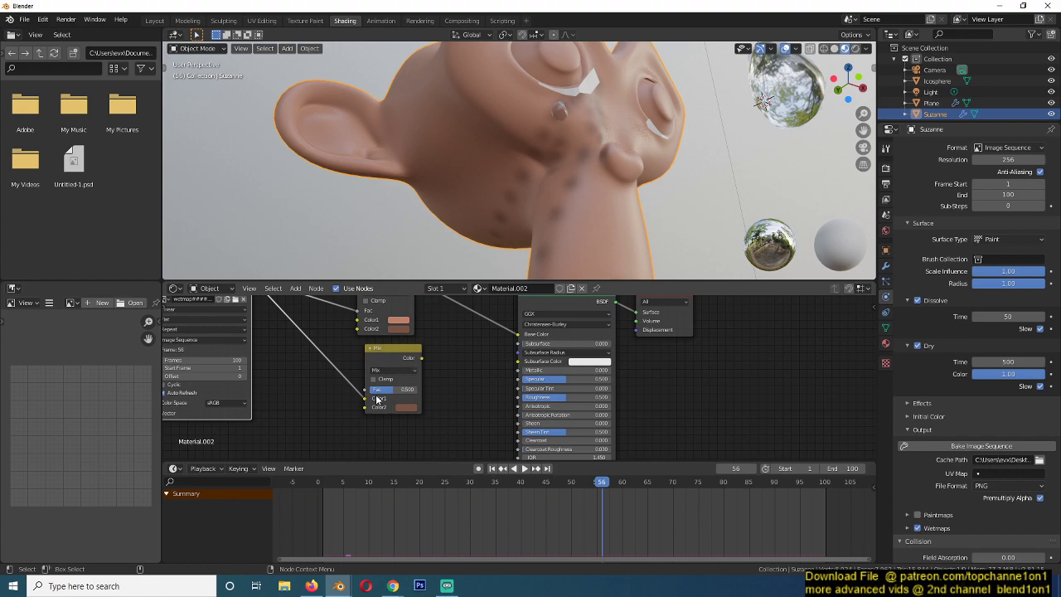
pyautogui.moveTo(366, 399); pyautogui.dragTo(364, 389)
pyautogui.moveTo(422, 361); pyautogui.dragTo(519, 397)
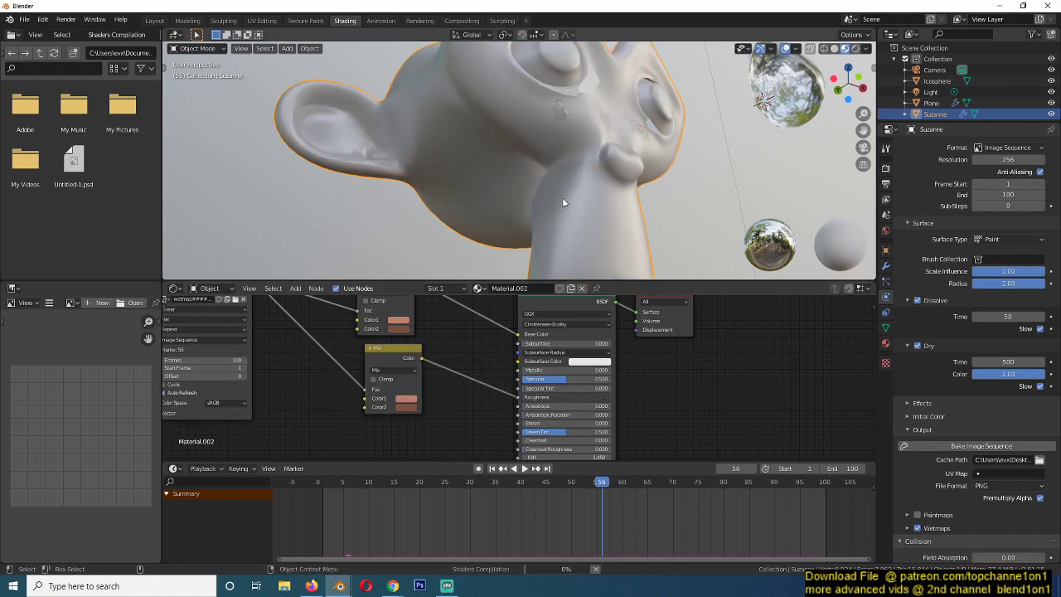
# Step: Set the roughness Mix node's Color1 to a near-white grey and its Color2 to near black
pyautogui.scroll(3, 581, 176)
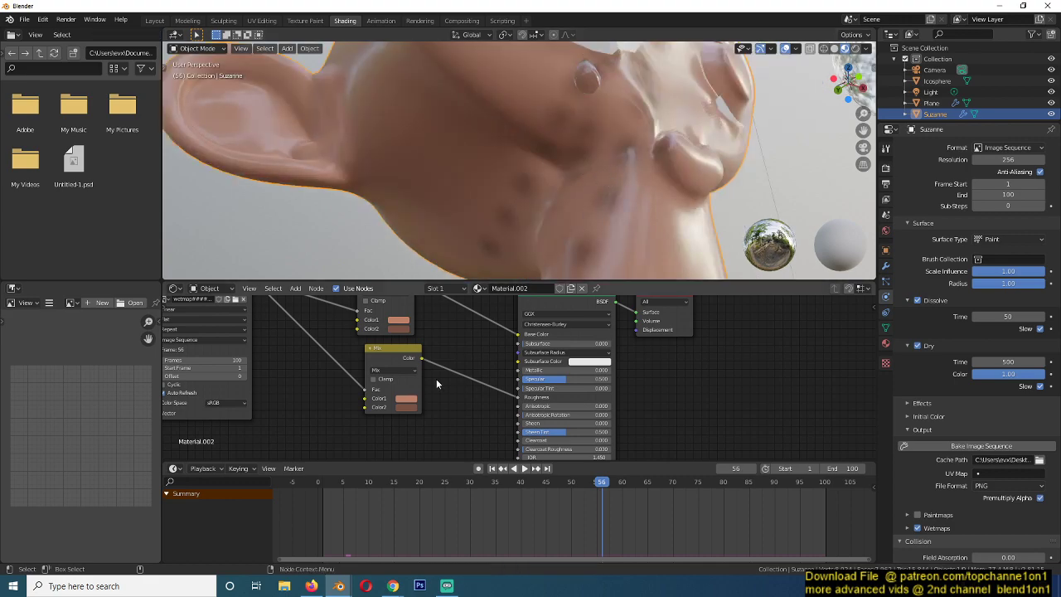
pyautogui.click(404, 406)
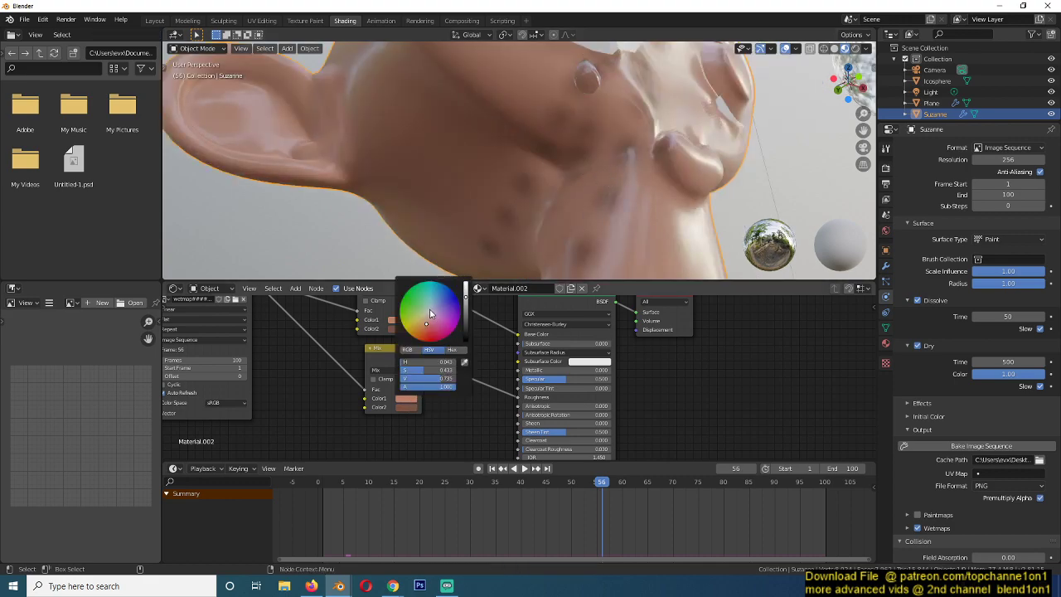
pyautogui.click(428, 311)
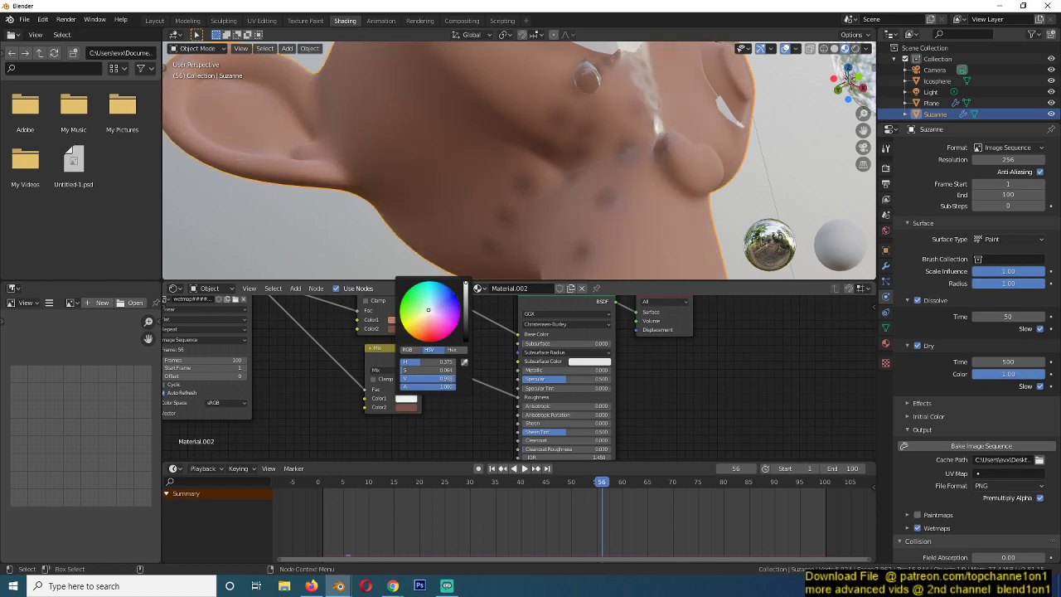
pyautogui.click(406, 408)
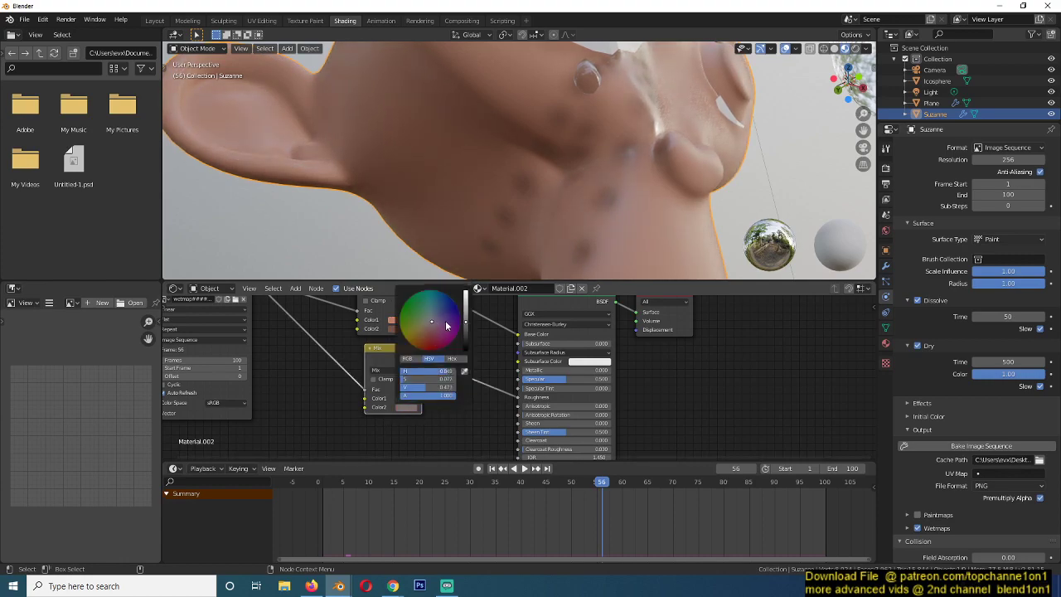
pyautogui.moveTo(463, 327); pyautogui.dragTo(465, 340)
# Step: Play the animation from about frame 14 and examine the wet, glossy tear trails on Suzanne's face from several angles
pyautogui.moveTo(531, 182); pyautogui.dragTo(459, 255, button='middle')
pyautogui.scroll(-3, 458, 255)
pyautogui.scroll(3, 458, 250)
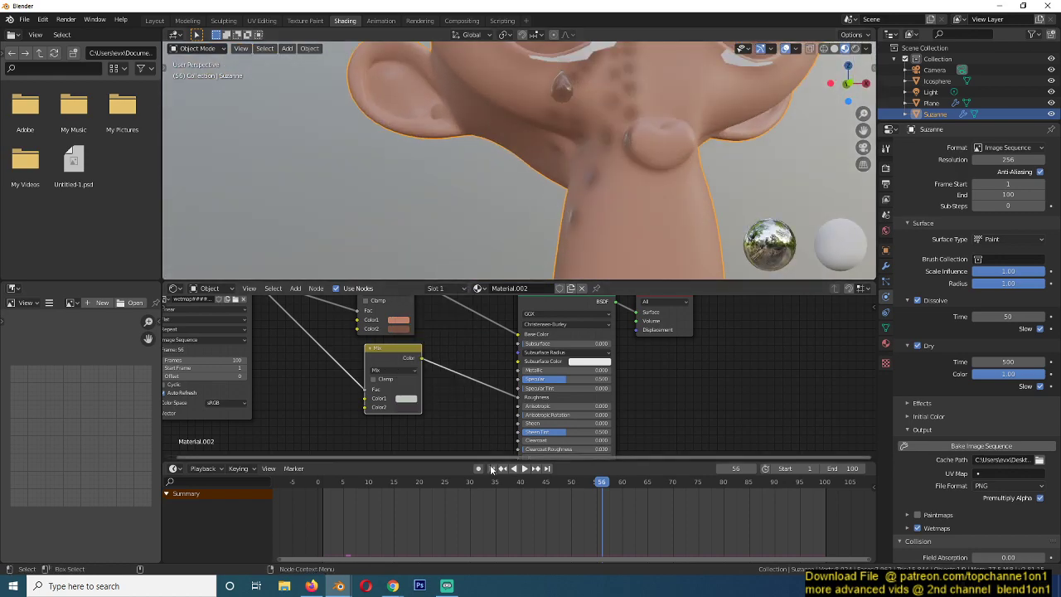
pyautogui.click(391, 510)
pyautogui.press('space')
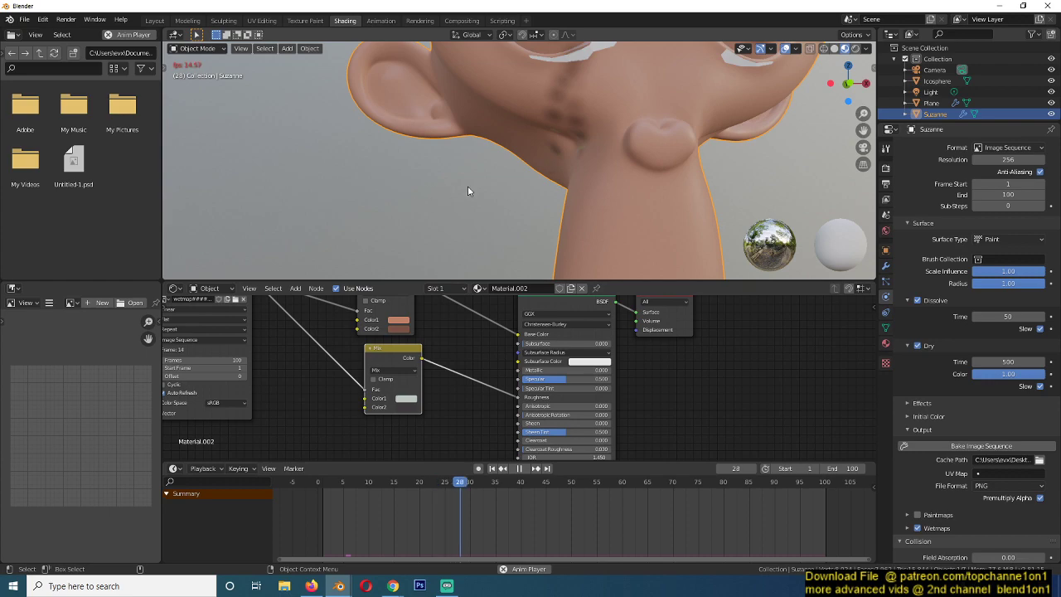
pyautogui.moveTo(471, 184); pyautogui.dragTo(494, 165, button='middle')
pyautogui.scroll(-6, 469, 199)
pyautogui.moveTo(469, 199); pyautogui.dragTo(390, 228, button='middle')
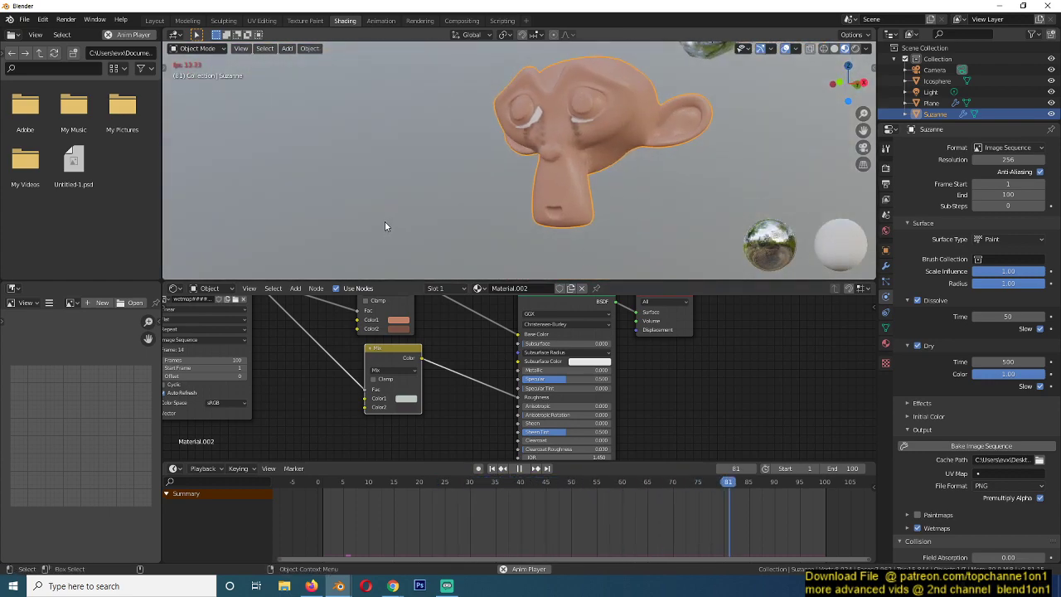
pyautogui.scroll(5, 386, 219)
pyautogui.scroll(-5, 401, 222)
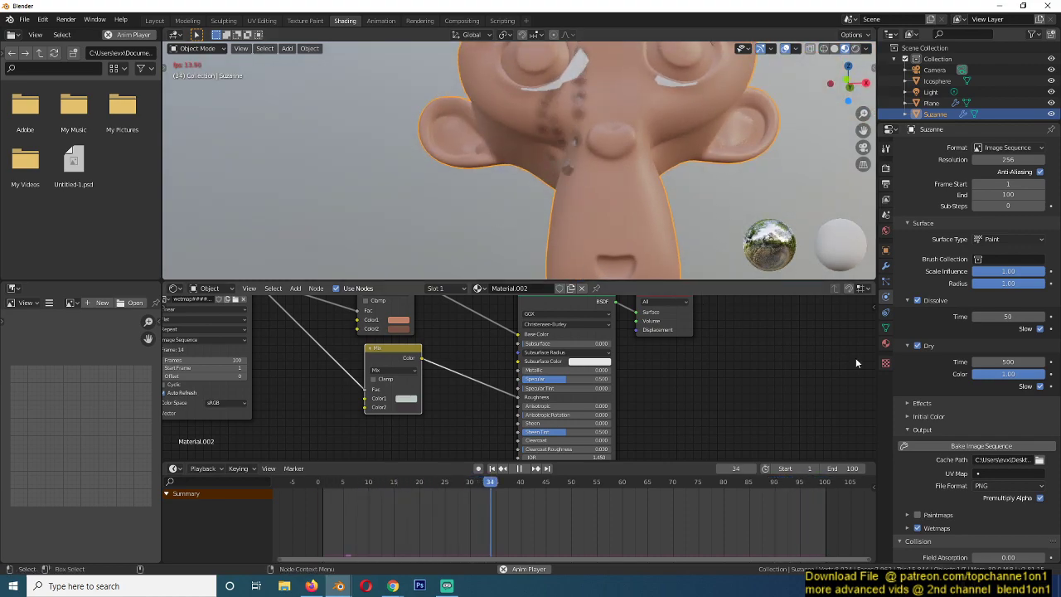
pyautogui.scroll(3, 953, 365)
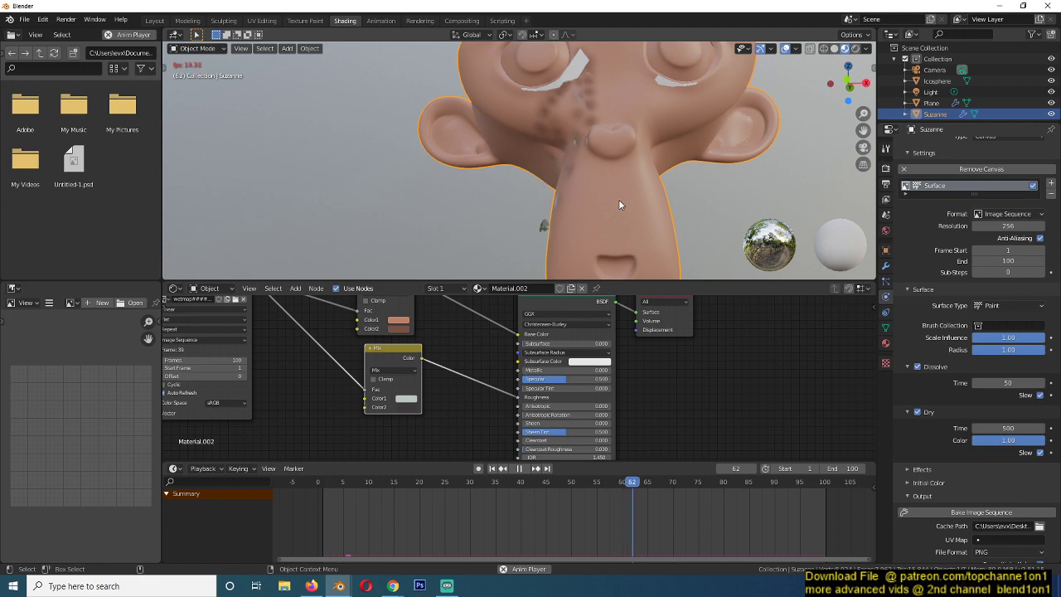
pyautogui.moveTo(618, 199); pyautogui.dragTo(642, 167, button='middle')
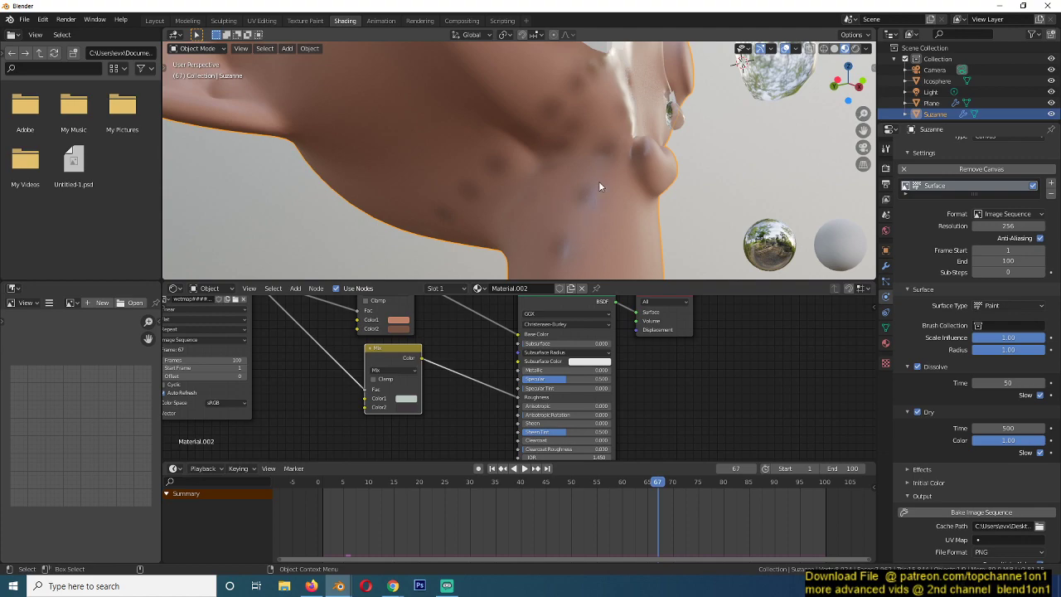
# Step: Set the Sub-Steps of Suzanne's Dynamic Paint canvas surface to 4
pyautogui.click(1039, 273)
pyautogui.click(1041, 274)
pyautogui.click(1039, 272)
pyautogui.click(1041, 272)
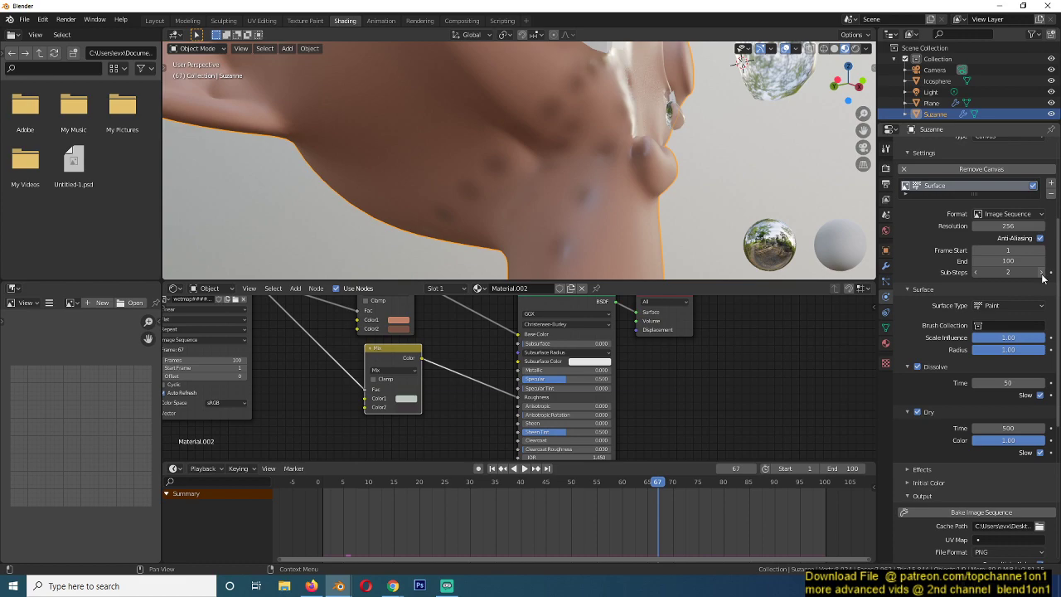
# Step: Examine the spotted tear trails and their glossiness on Suzanne's face from the front and side
pyautogui.moveTo(640, 250); pyautogui.dragTo(578, 237, button='middle')
pyautogui.scroll(-2, 583, 160)
pyautogui.keyDown('shift'); pyautogui.moveTo(583, 160); pyautogui.dragTo(578, 230, button='middle'); pyautogui.keyUp('shift')
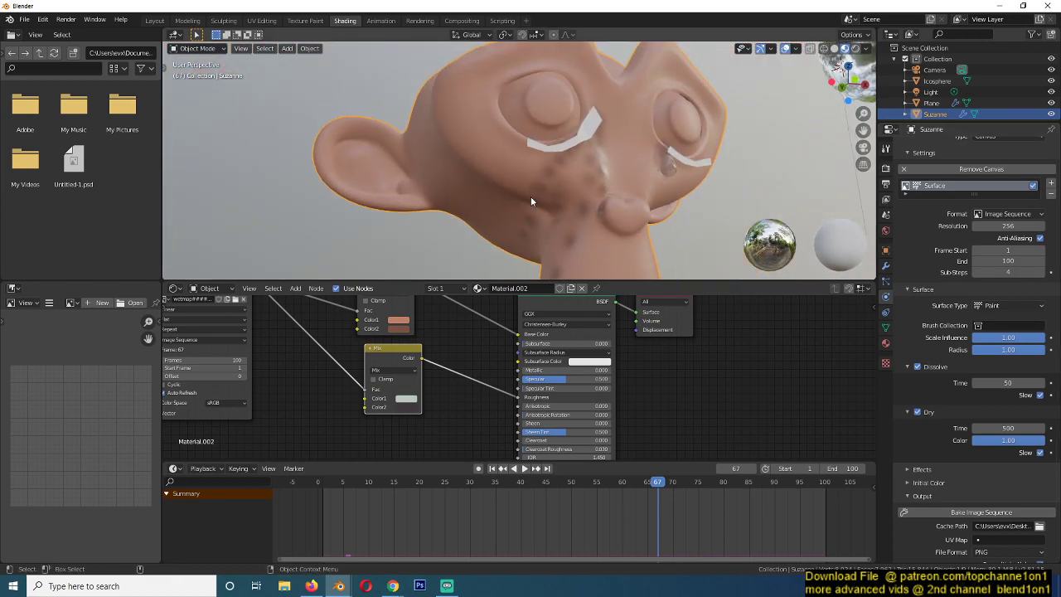
pyautogui.scroll(-4, 531, 191)
pyautogui.scroll(4, 511, 222)
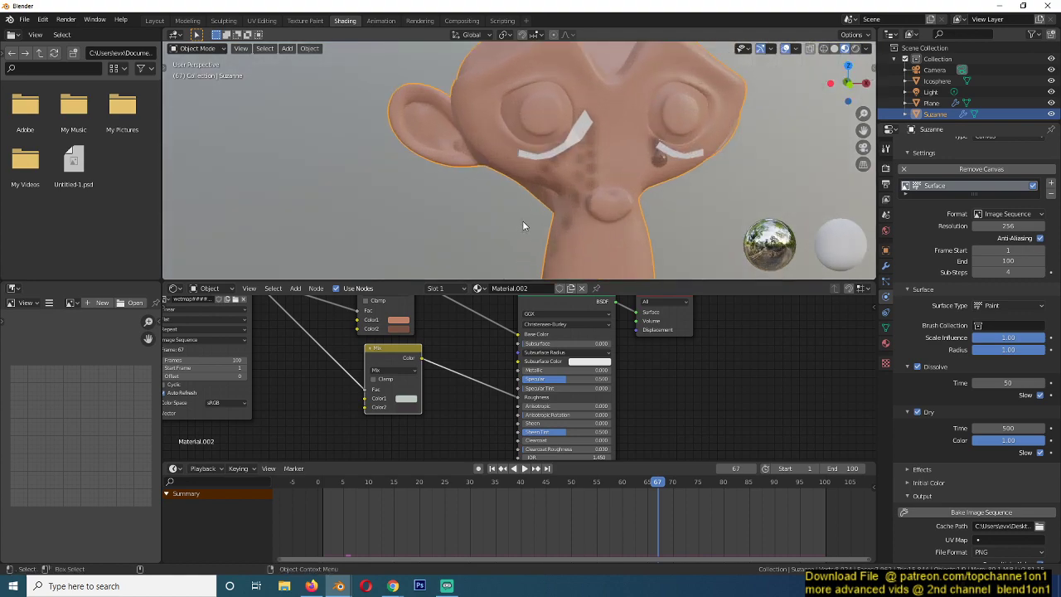
pyautogui.moveTo(523, 224); pyautogui.dragTo(580, 197, button='middle')
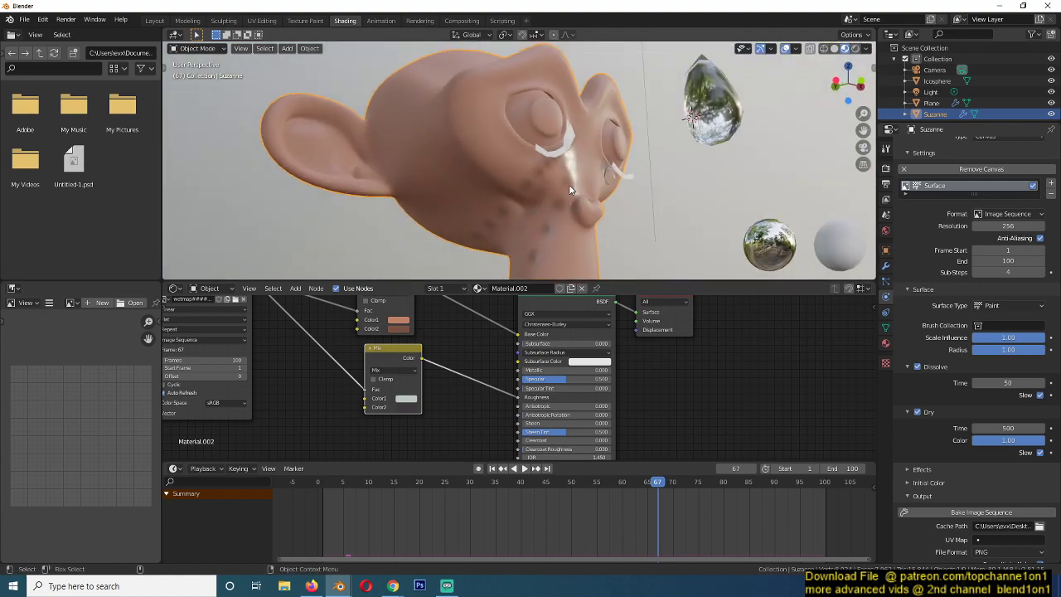
pyautogui.moveTo(570, 180); pyautogui.dragTo(558, 150, button='middle')
# Step: Hide the tear-emitting plane under the eyes by disabling its Render Instancer and Display Instancer options
pyautogui.click(583, 127)
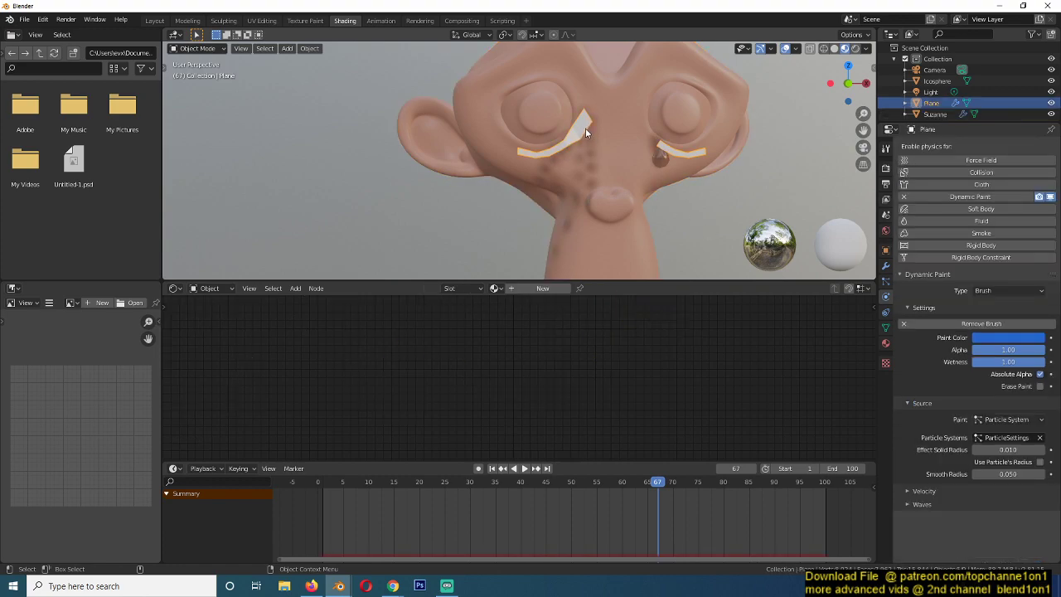
pyautogui.click(675, 186)
pyautogui.click(577, 122)
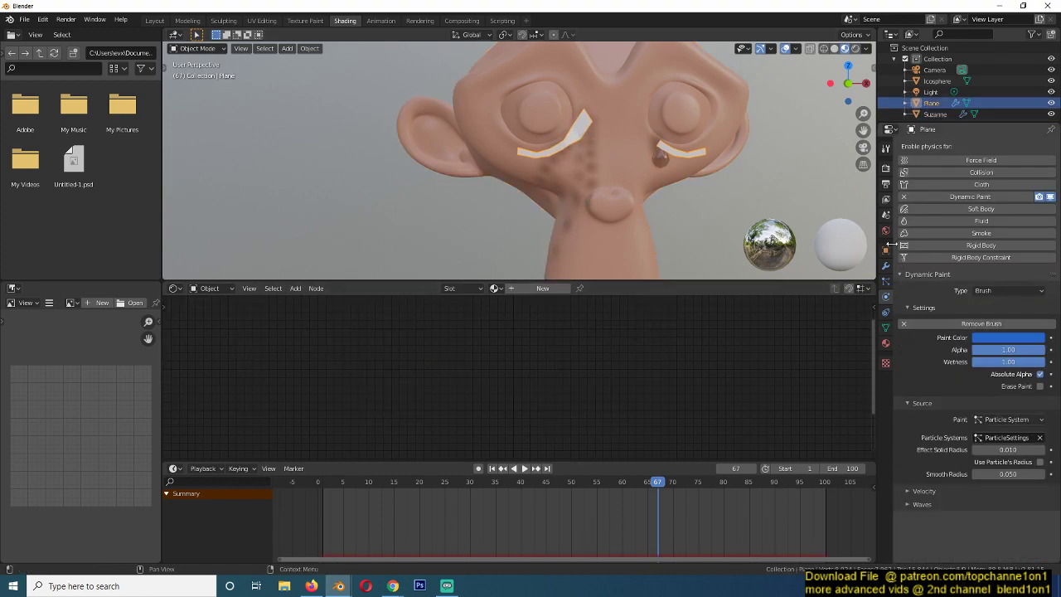
pyautogui.click(885, 249)
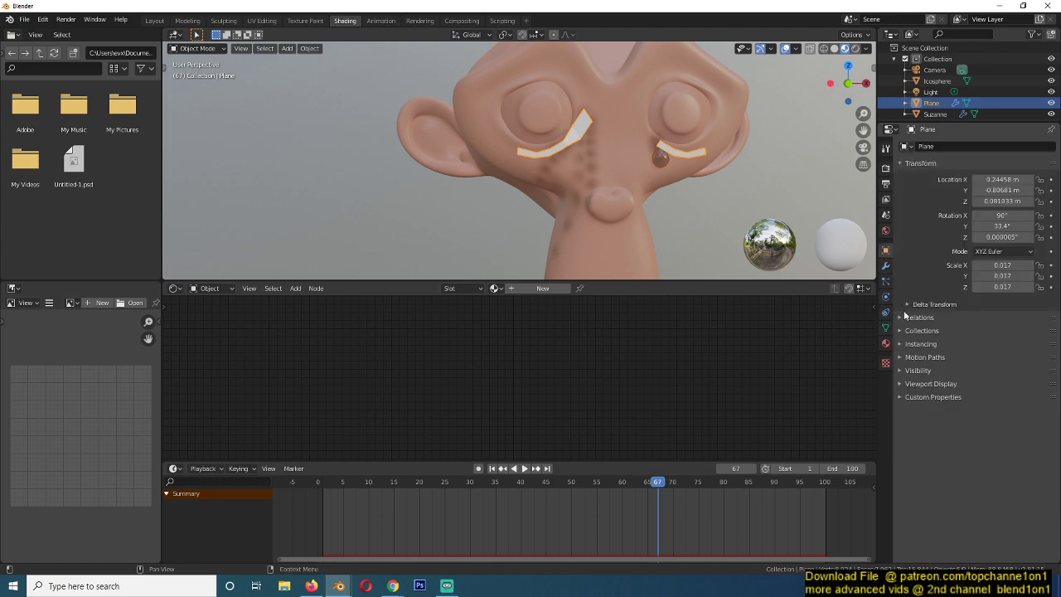
pyautogui.click(921, 344)
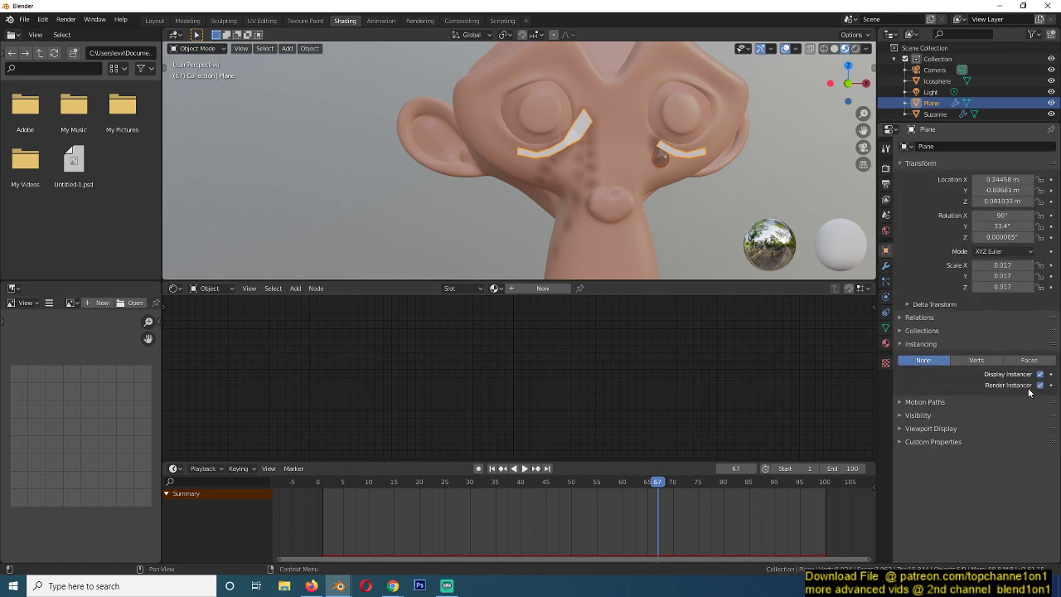
pyautogui.click(1041, 383)
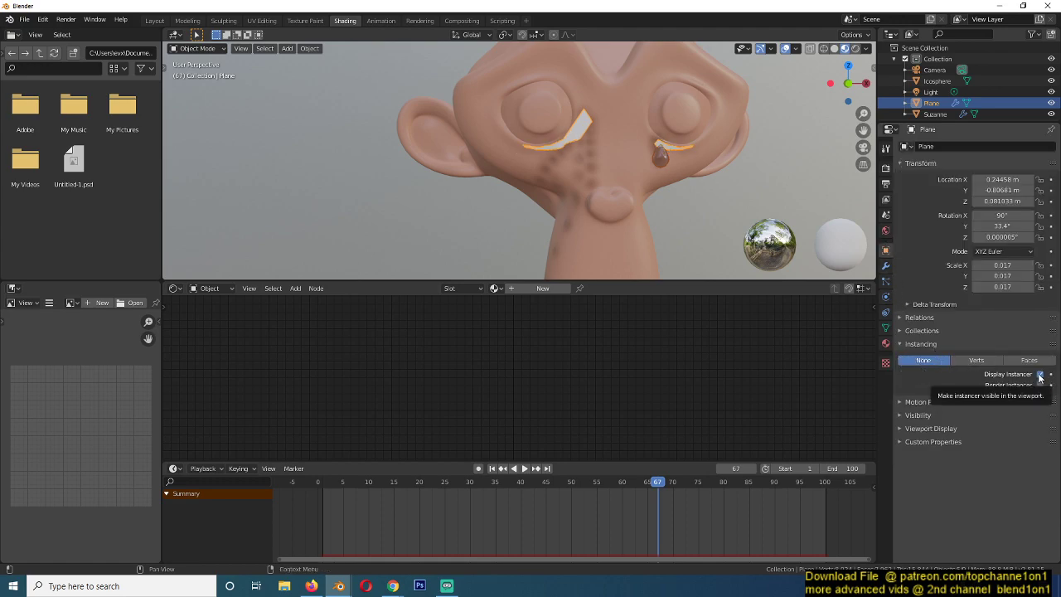
pyautogui.click(1040, 374)
# Step: Play the animation to check the tears running down Suzanne's face with the emitter plane hidden, and stop it
pyautogui.press('space')
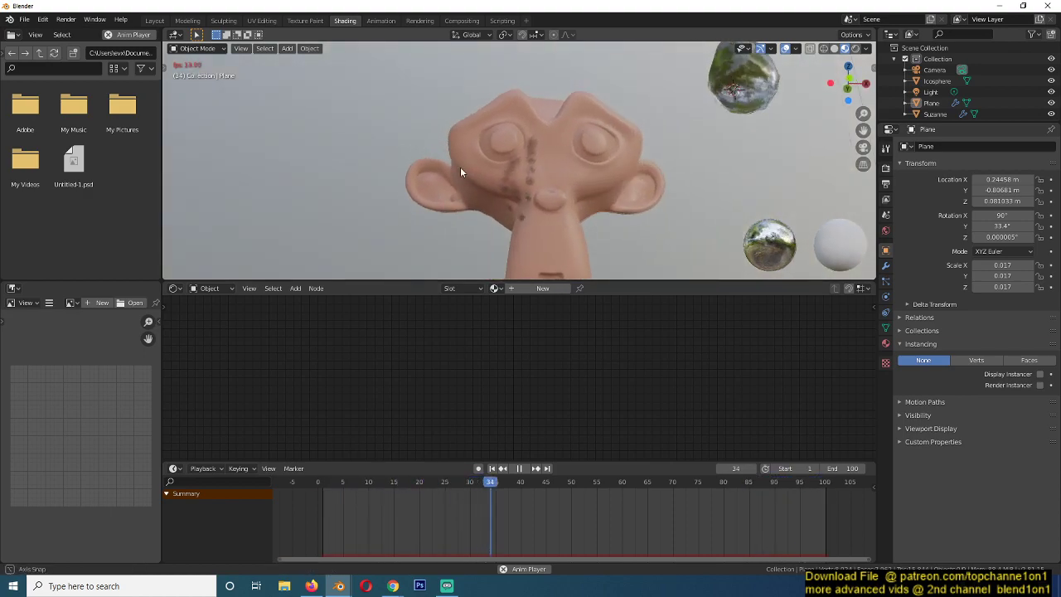
pyautogui.press('space')
pyautogui.scroll(-3, 604, 220)
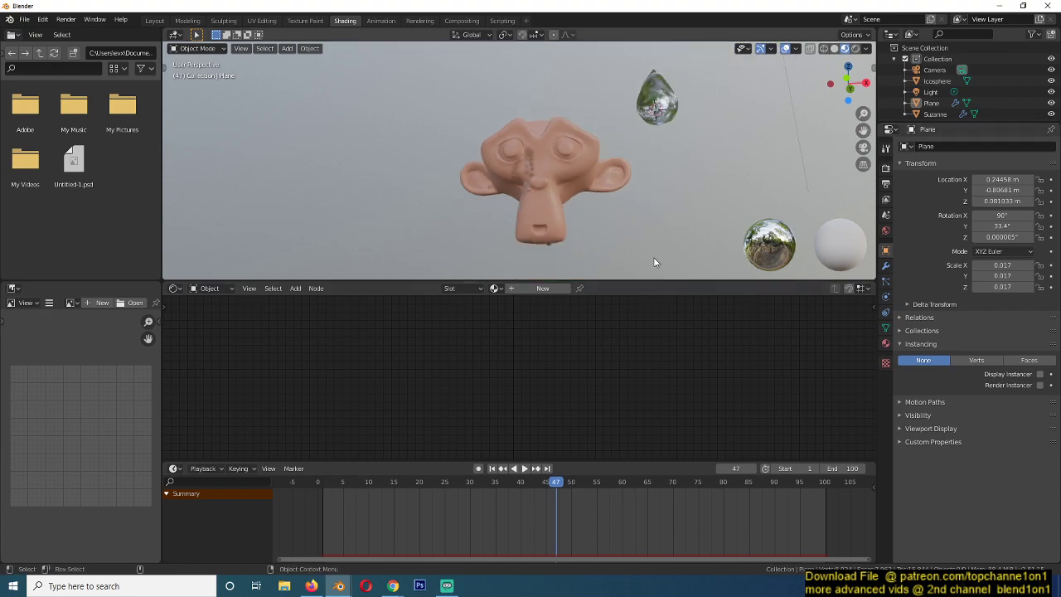